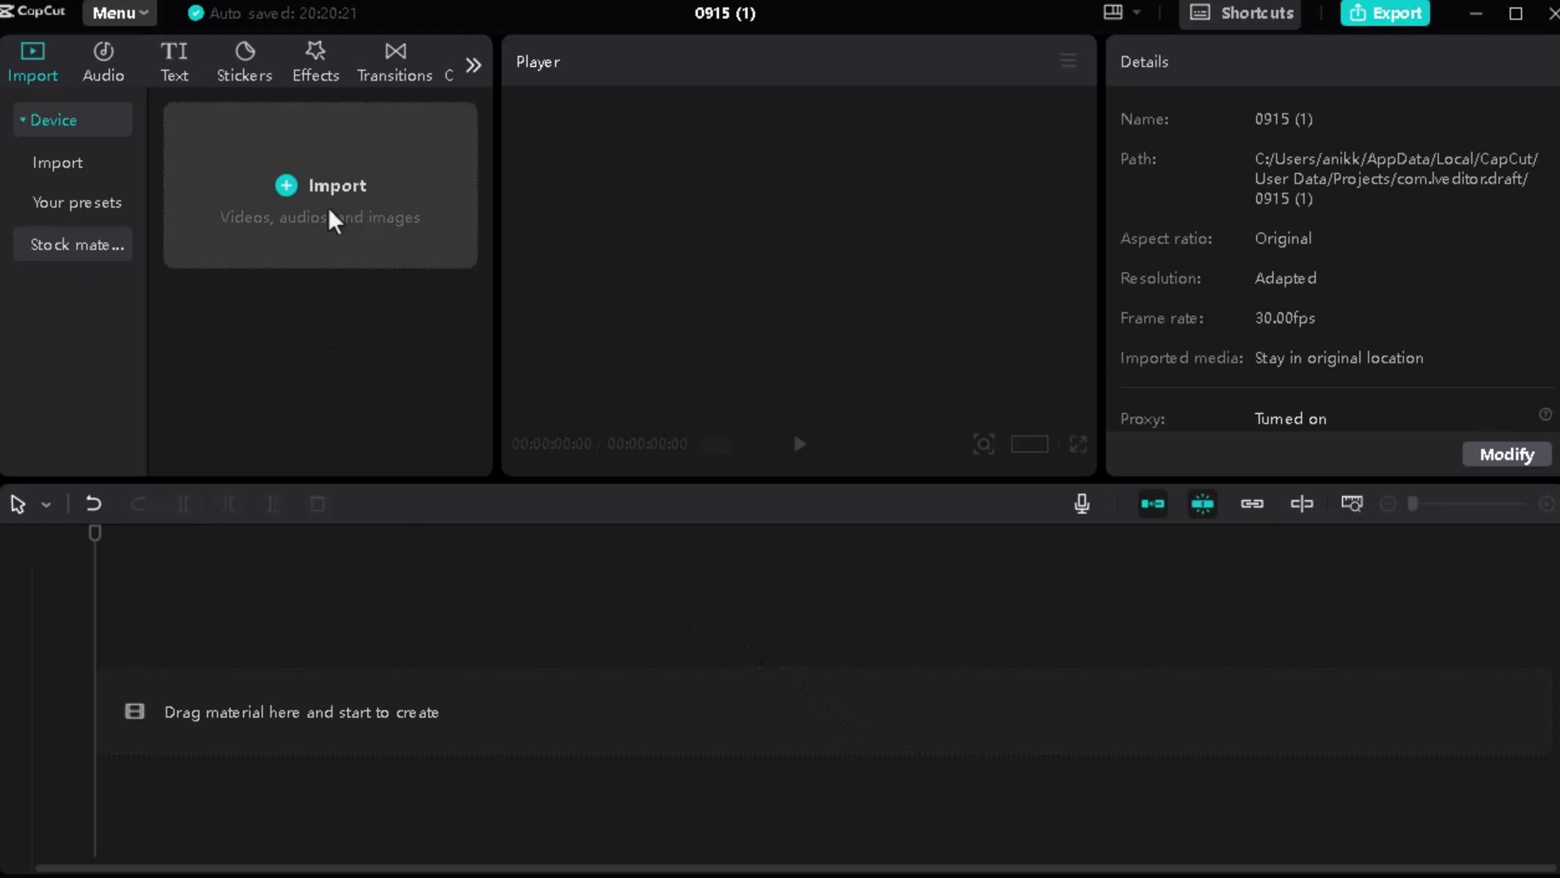
Step: Import bg-4.jpg, Blue flame.mp4, perfume-bottle-2.png, Slowmo Spray.mp4 and text.png from the Perfume folder into the project media
{"action": "left_click", "coordinate": [351, 208]}
{"action": "left_click", "coordinate": [299, 205]}
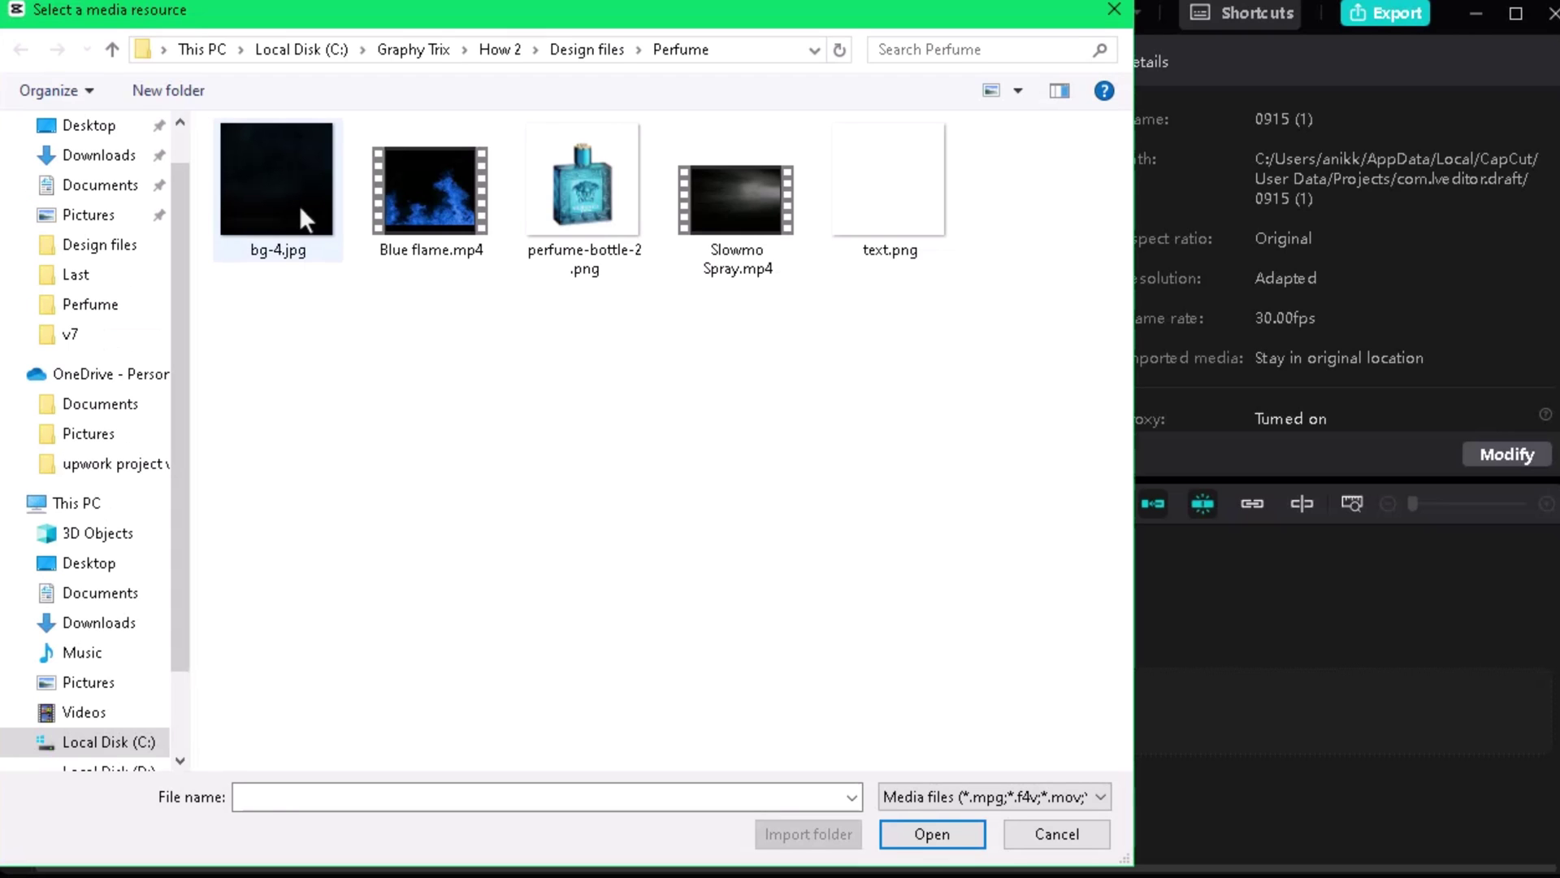
{"action": "left_click", "coordinate": [885, 203], "text": "shift"}
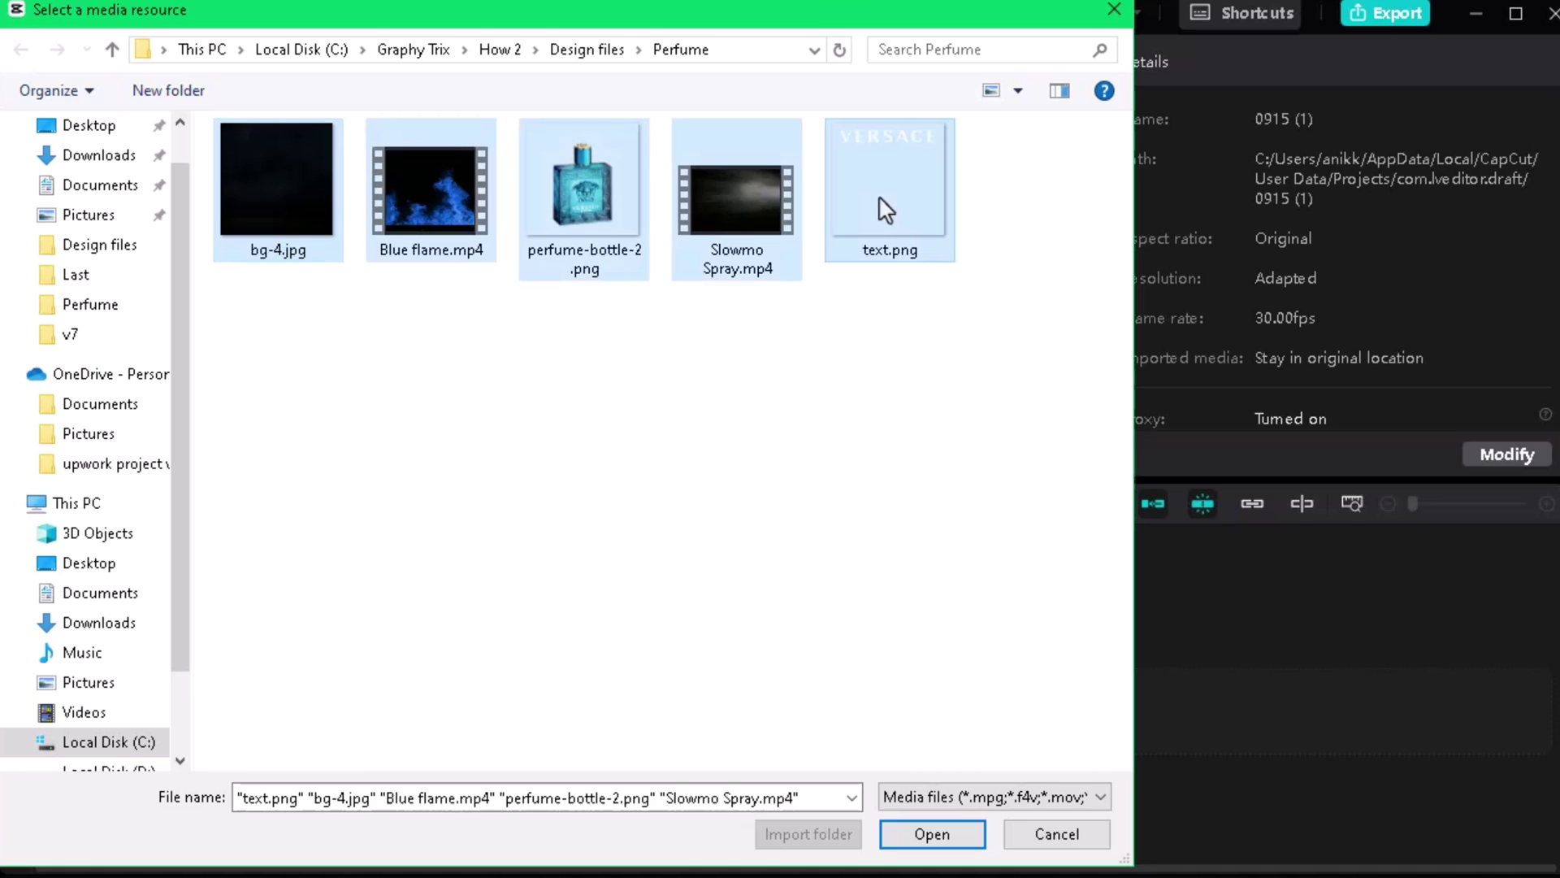
{"action": "left_click", "coordinate": [935, 836]}
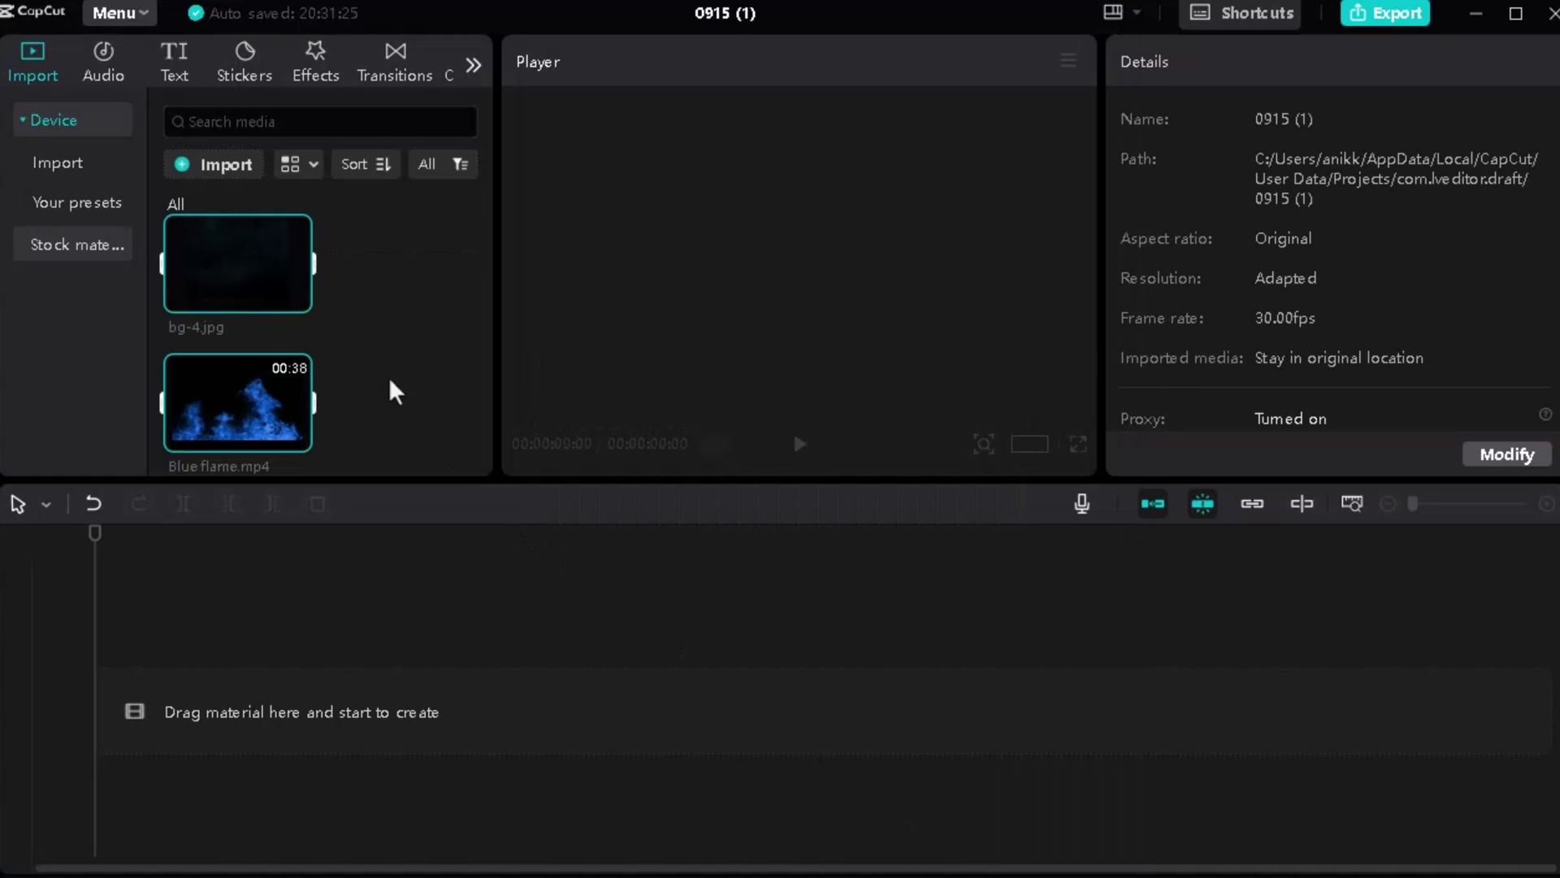
{"action": "scroll", "coordinate": [392, 390], "scroll_direction": "down", "scroll_amount": 3}
{"action": "scroll", "coordinate": [394, 392], "scroll_direction": "up", "scroll_amount": 3}
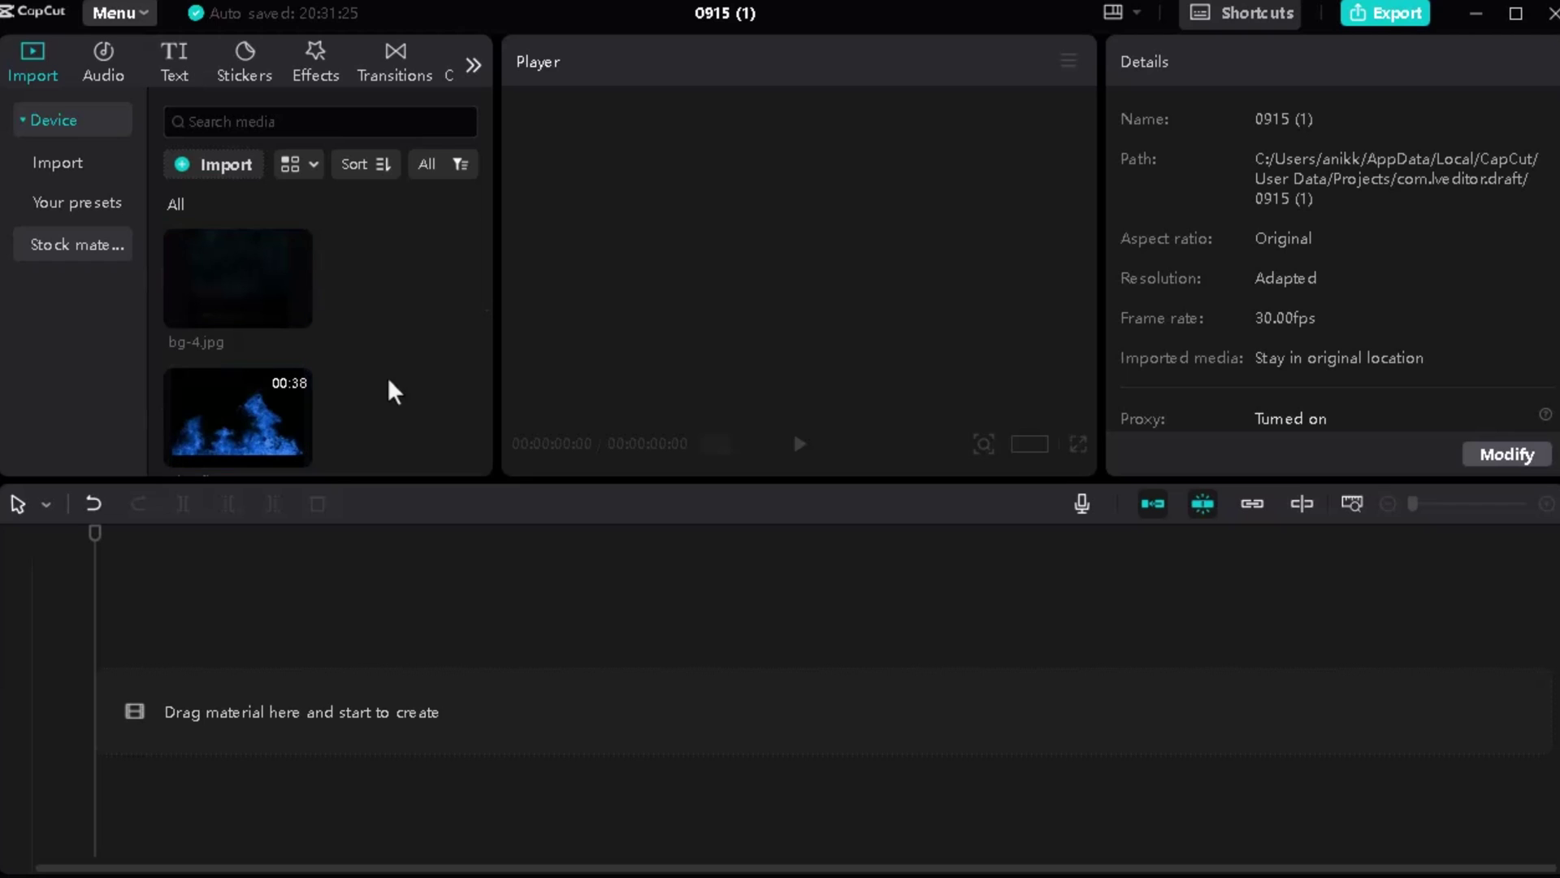
Step: Place bg-4.jpg at the start of the main timeline track and enlarge the preview area
{"action": "left_click", "coordinate": [209, 295]}
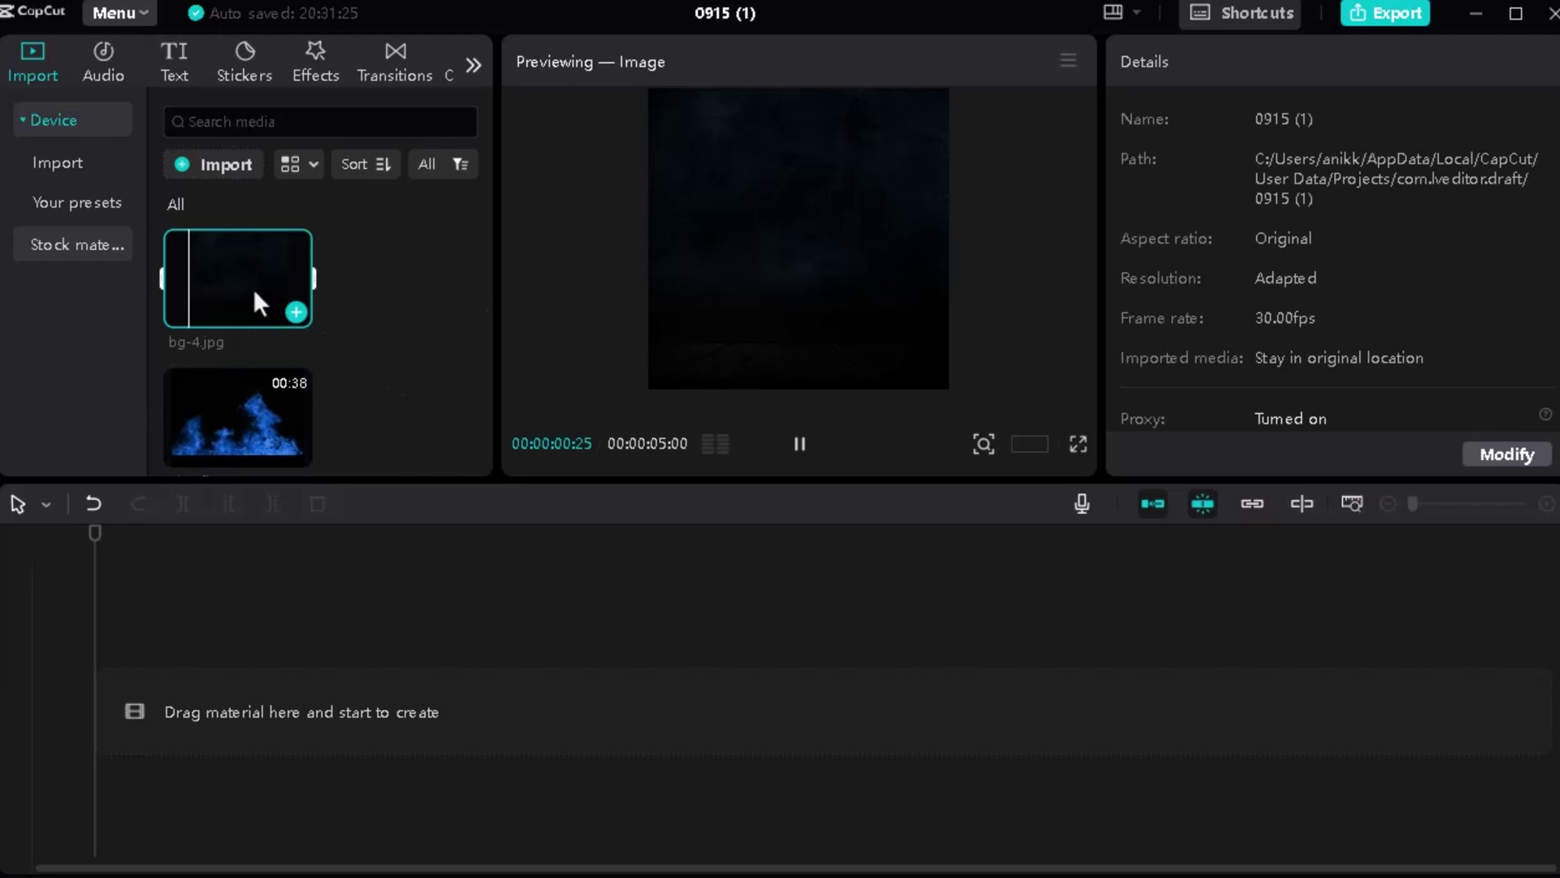
{"action": "left_click_drag", "start_coordinate": [252, 289], "coordinate": [97, 707]}
{"action": "left_click", "coordinate": [325, 672]}
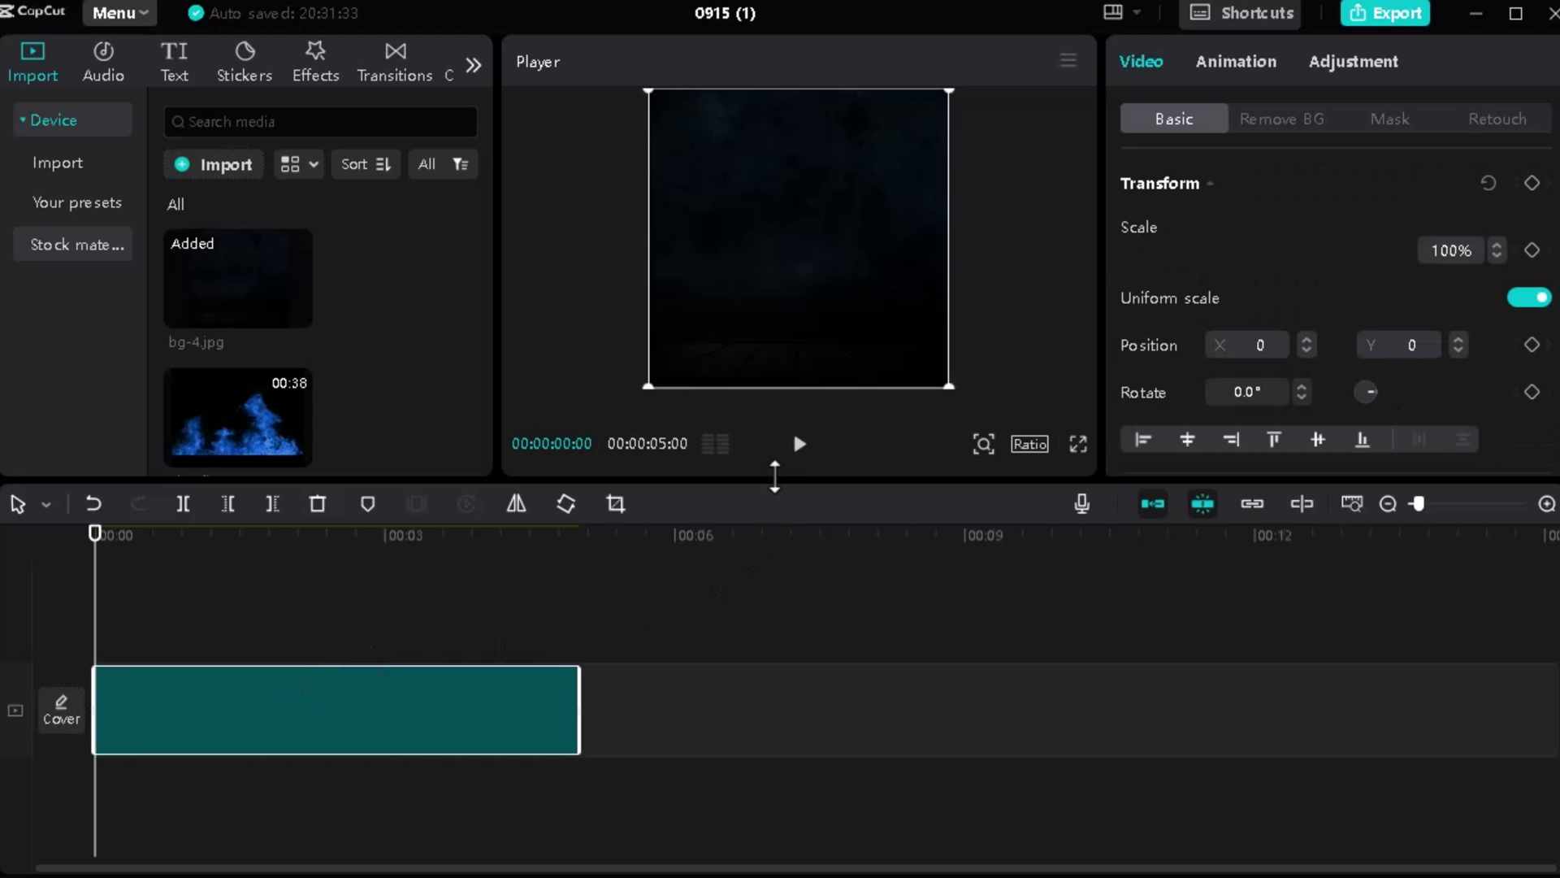
{"action": "left_click_drag", "start_coordinate": [773, 480], "coordinate": [768, 585]}
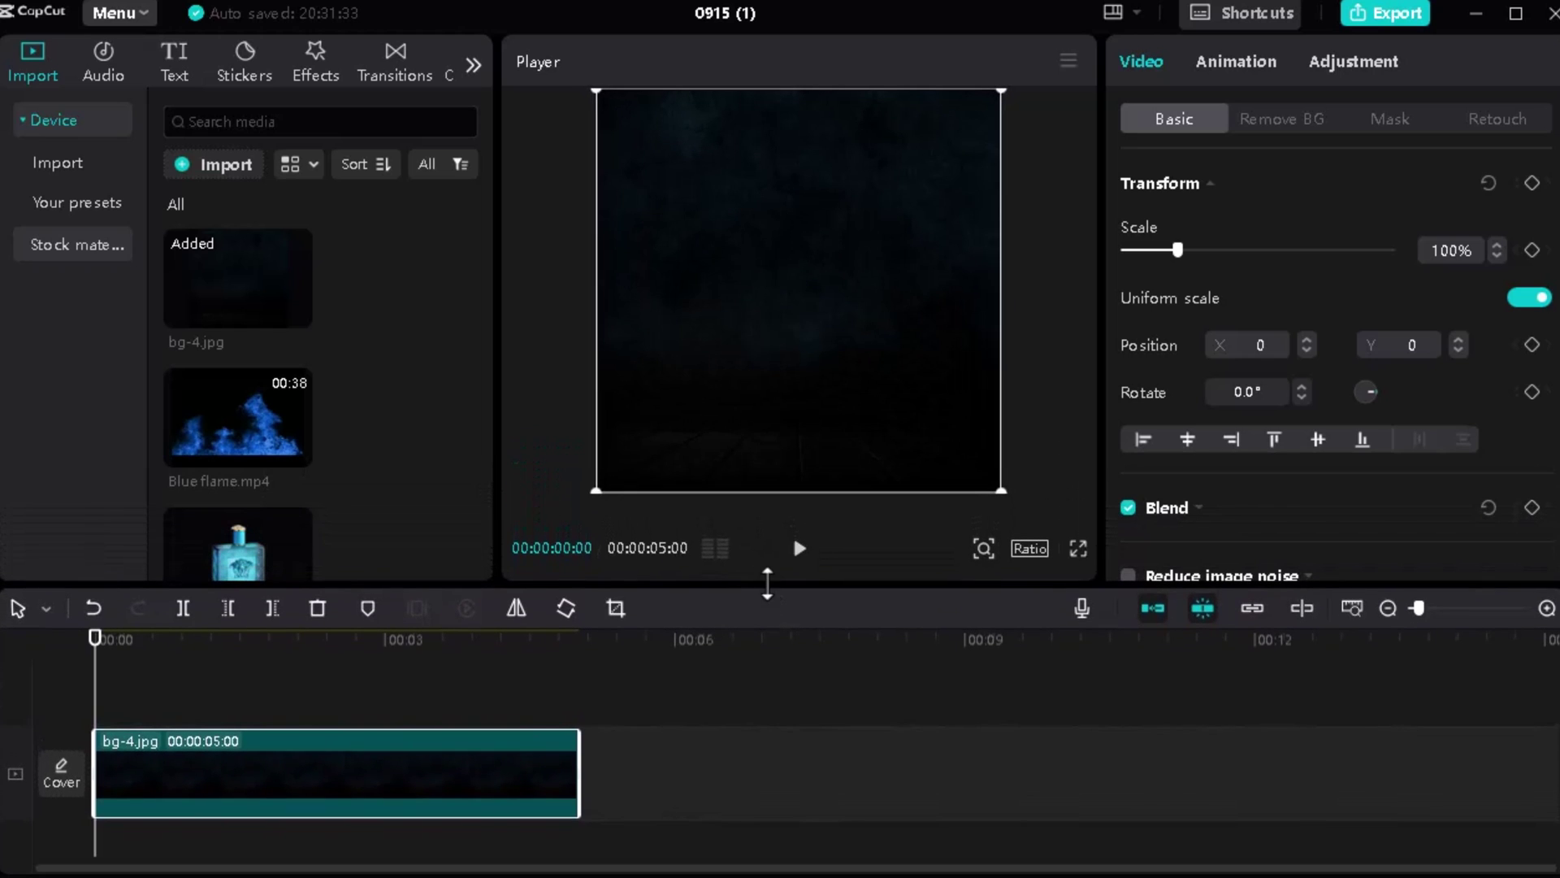
Step: Extend the bg-4.jpg background clip on the timeline to a duration of 00:00:06:02
{"action": "left_click", "coordinate": [480, 702]}
{"action": "key", "text": "Left"}
{"action": "key", "text": "Left"}
{"action": "key", "text": "Left"}
{"action": "key", "text": "Left"}
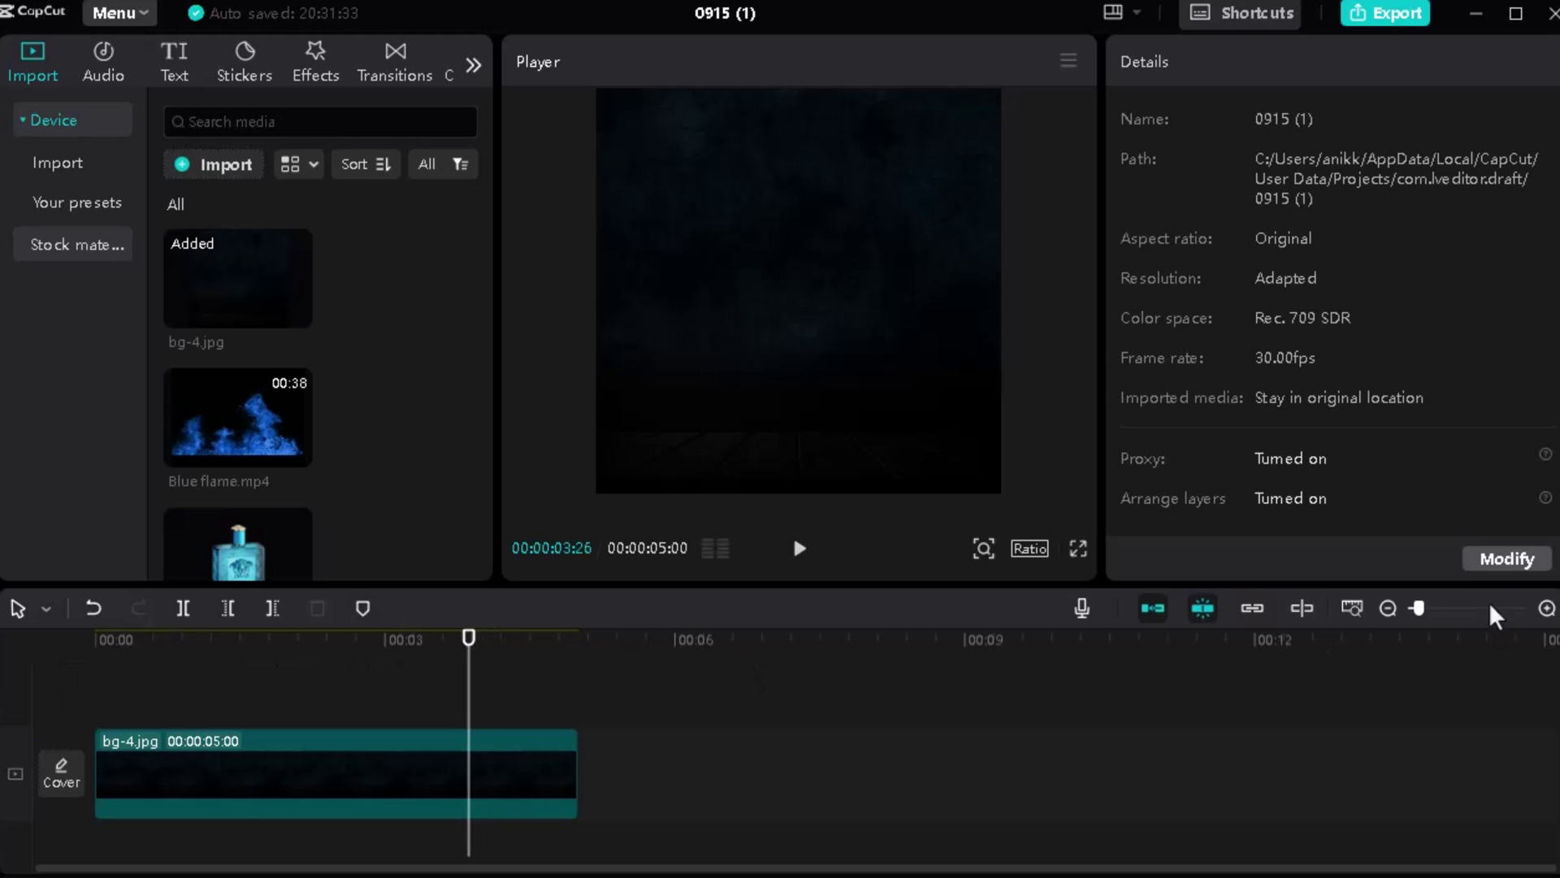
{"action": "left_click_drag", "start_coordinate": [1422, 616], "coordinate": [1435, 617]}
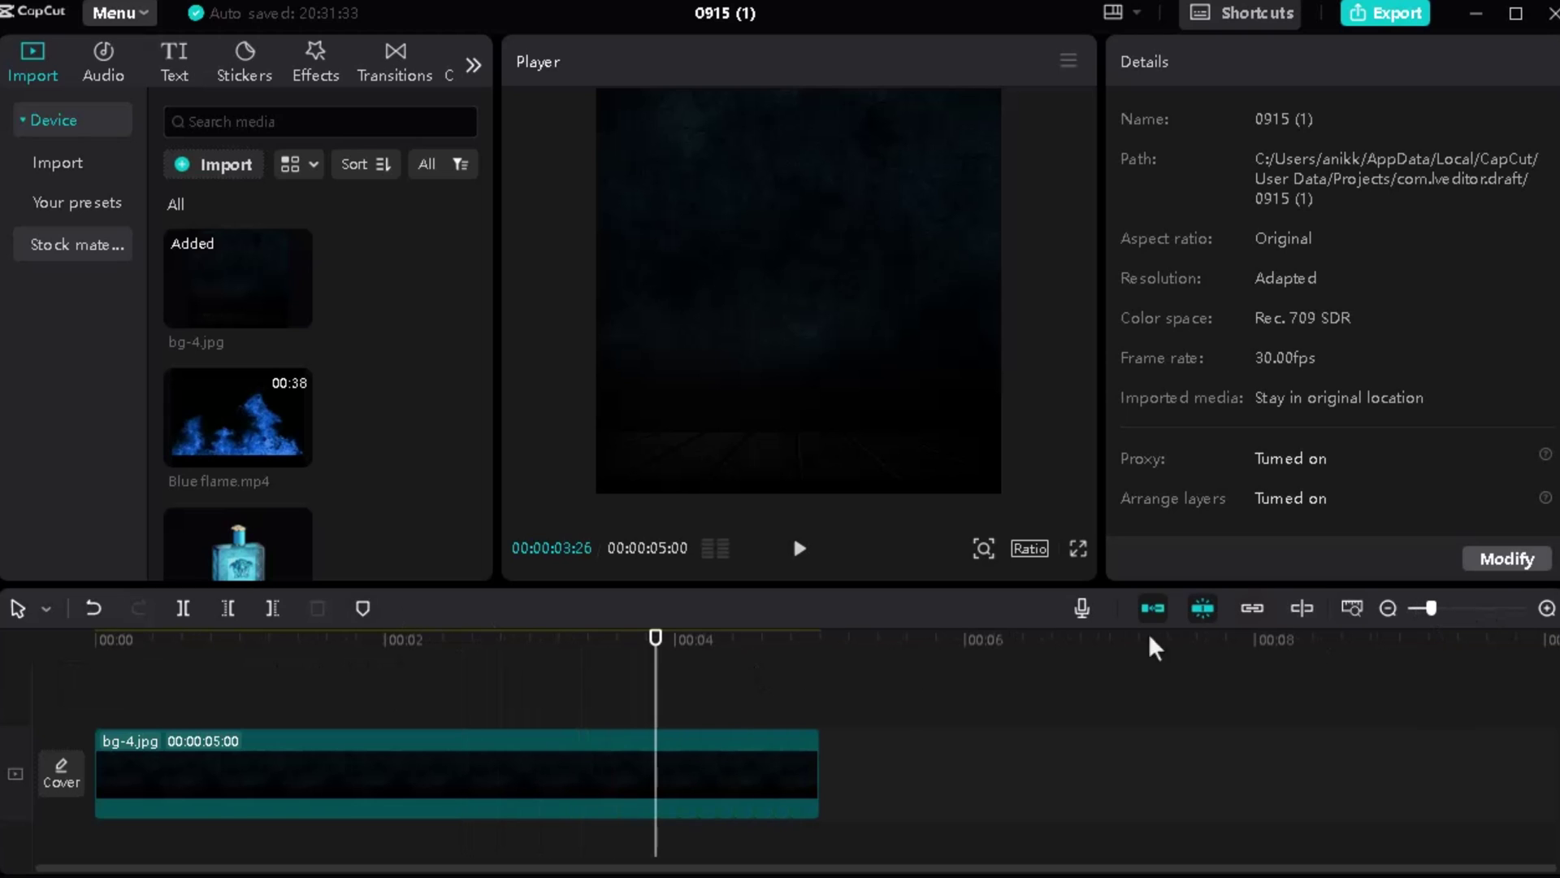
{"action": "left_click_drag", "start_coordinate": [816, 766], "coordinate": [974, 746]}
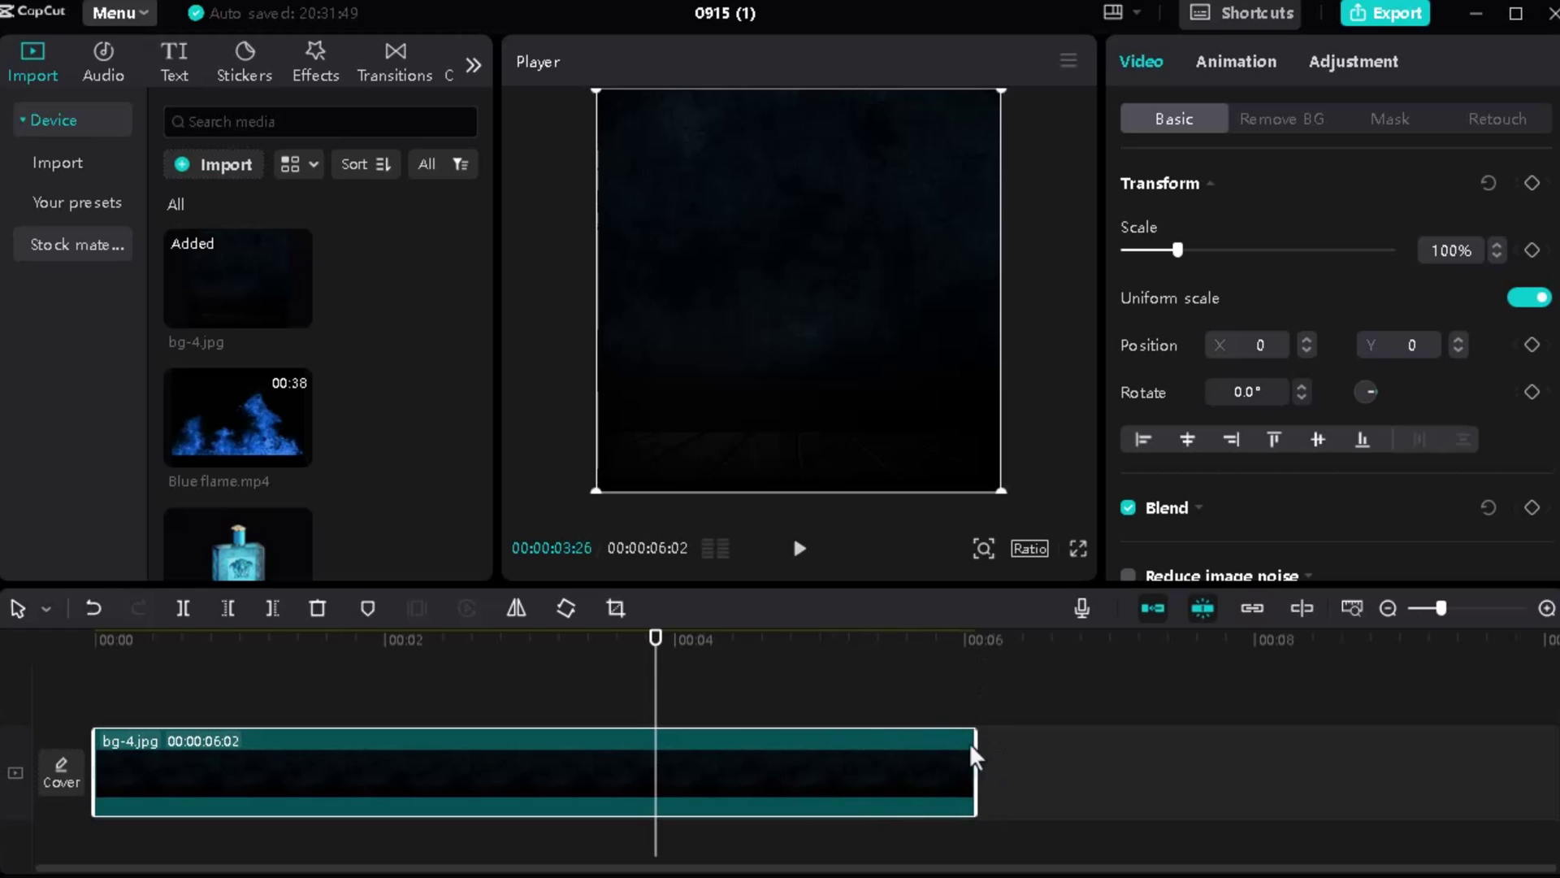
Step: Place perfume-bottle-2.png on a track above the background from the timeline start and extend it to 00:00:06:02
{"action": "left_click_drag", "start_coordinate": [656, 650], "coordinate": [86, 650]}
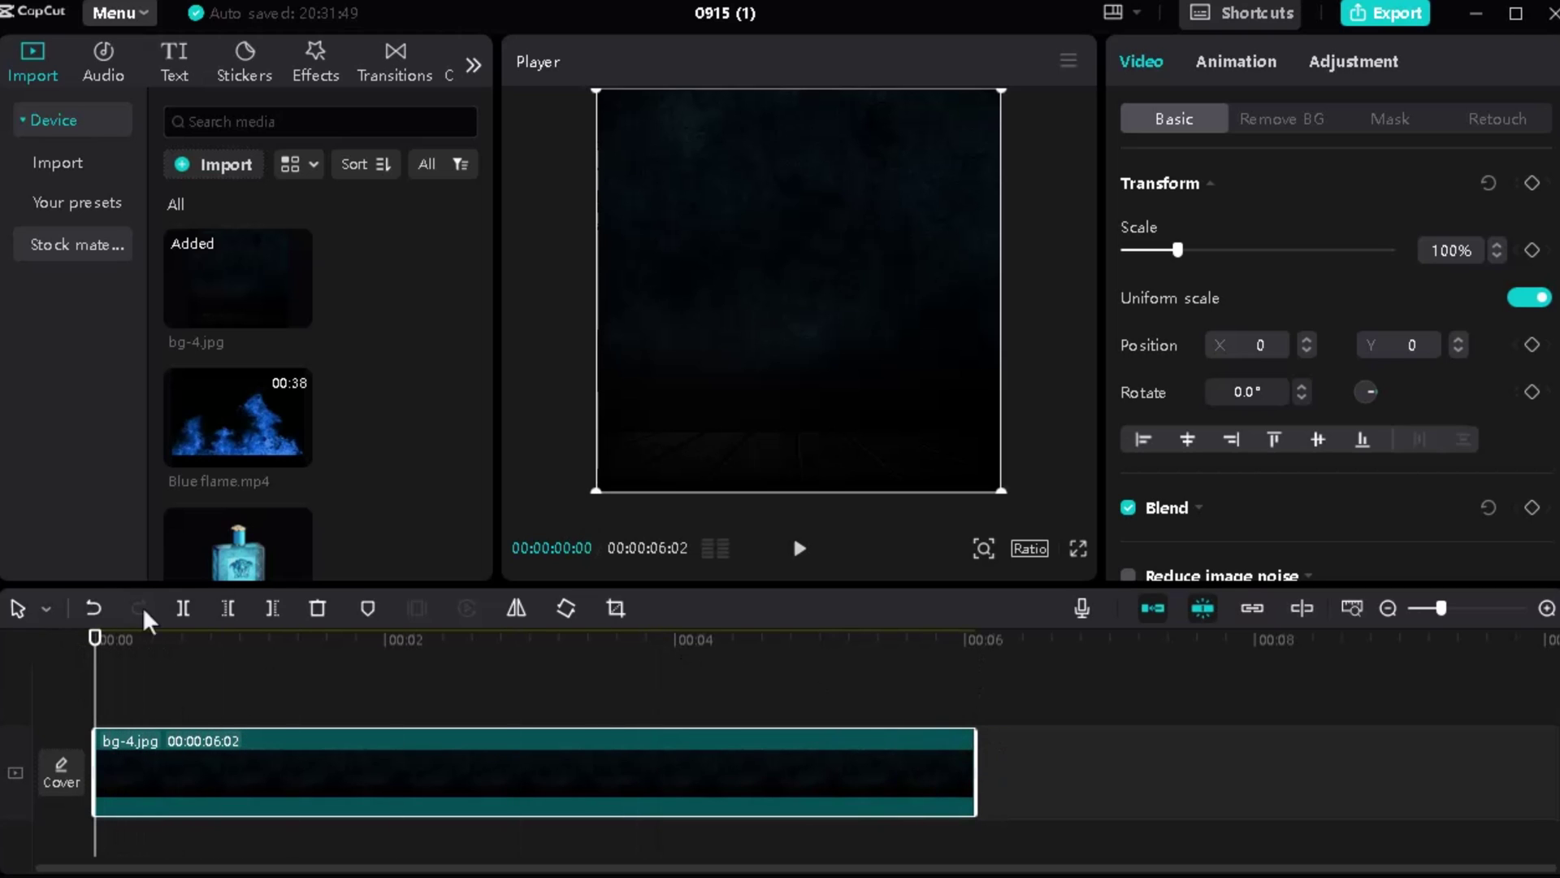
{"action": "scroll", "coordinate": [362, 474], "scroll_direction": "down", "scroll_amount": 1}
{"action": "left_click", "coordinate": [317, 678]}
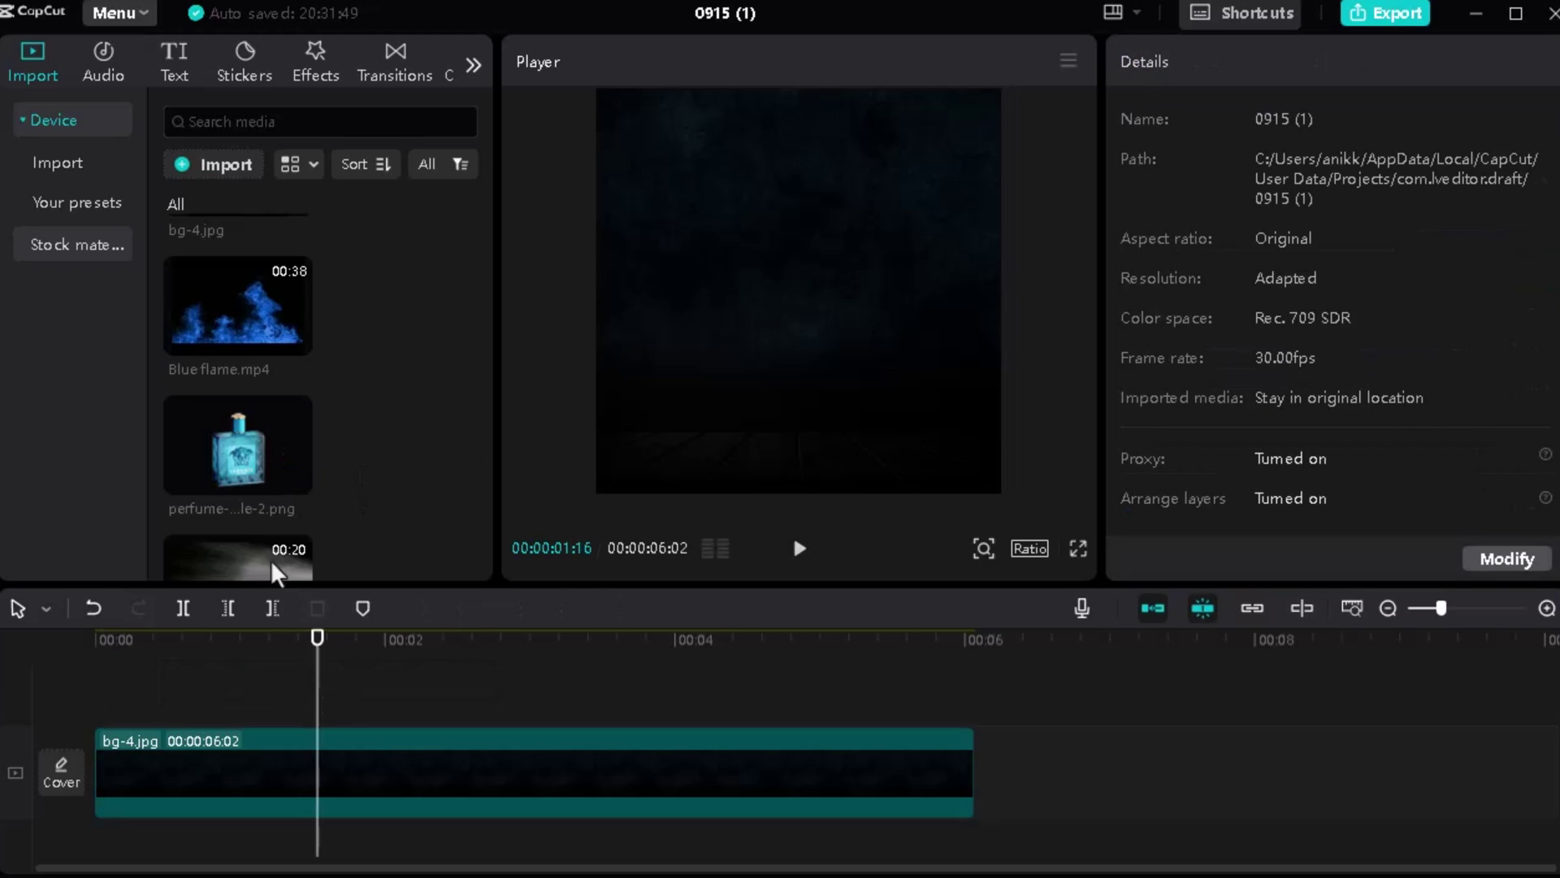
{"action": "left_click", "coordinate": [94, 683]}
{"action": "scroll", "coordinate": [370, 373], "scroll_direction": "down", "scroll_amount": 2}
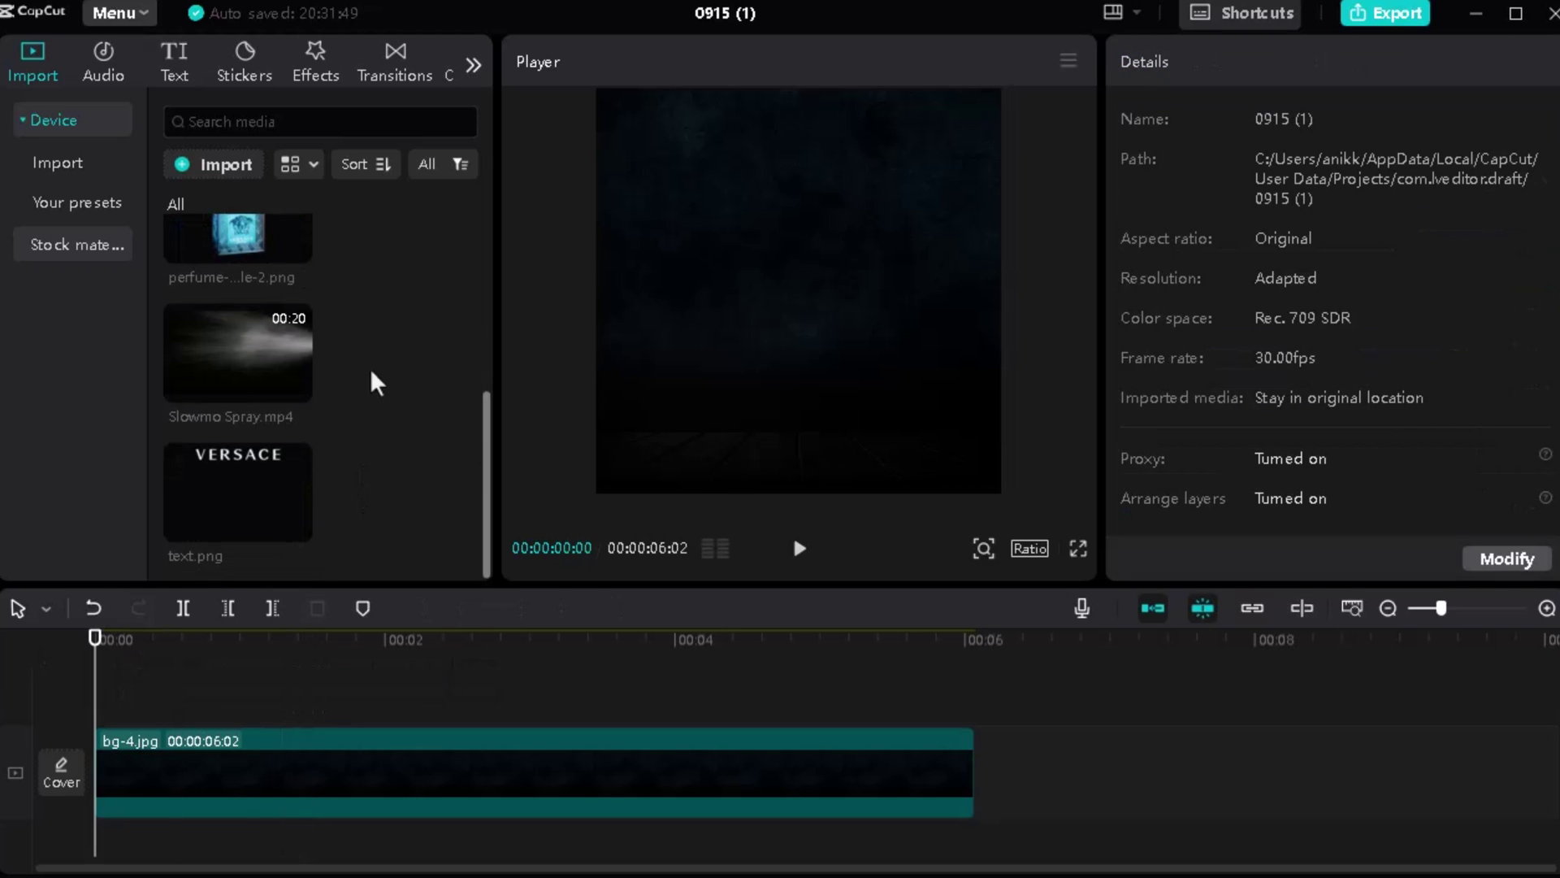
{"action": "scroll", "coordinate": [362, 369], "scroll_direction": "up", "scroll_amount": 5}
{"action": "scroll", "coordinate": [333, 374], "scroll_direction": "down", "scroll_amount": 3}
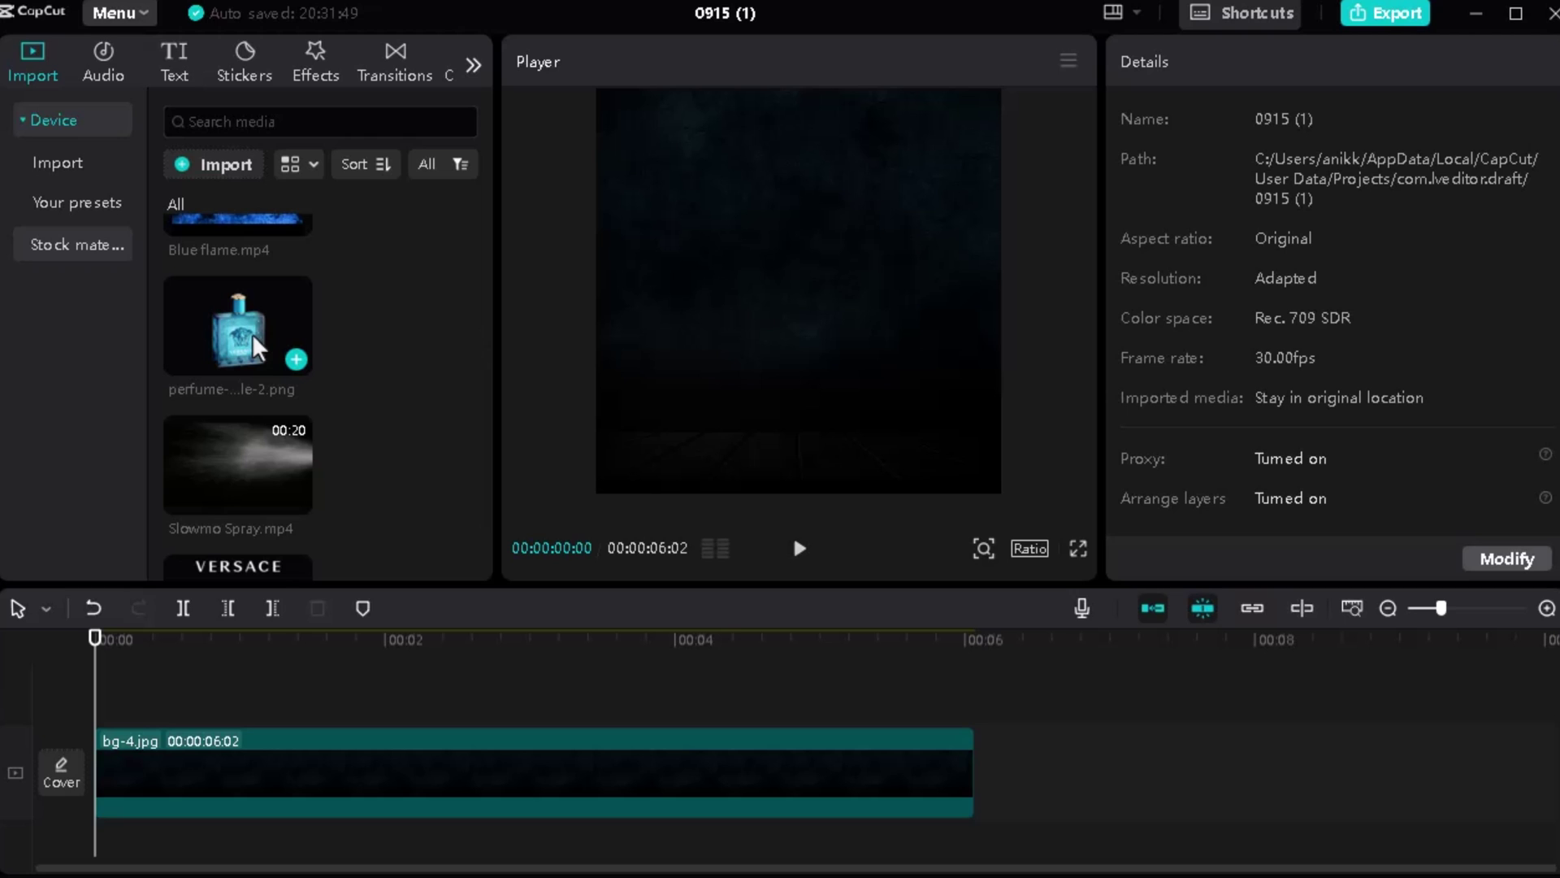
{"action": "left_click_drag", "start_coordinate": [252, 334], "coordinate": [100, 685]}
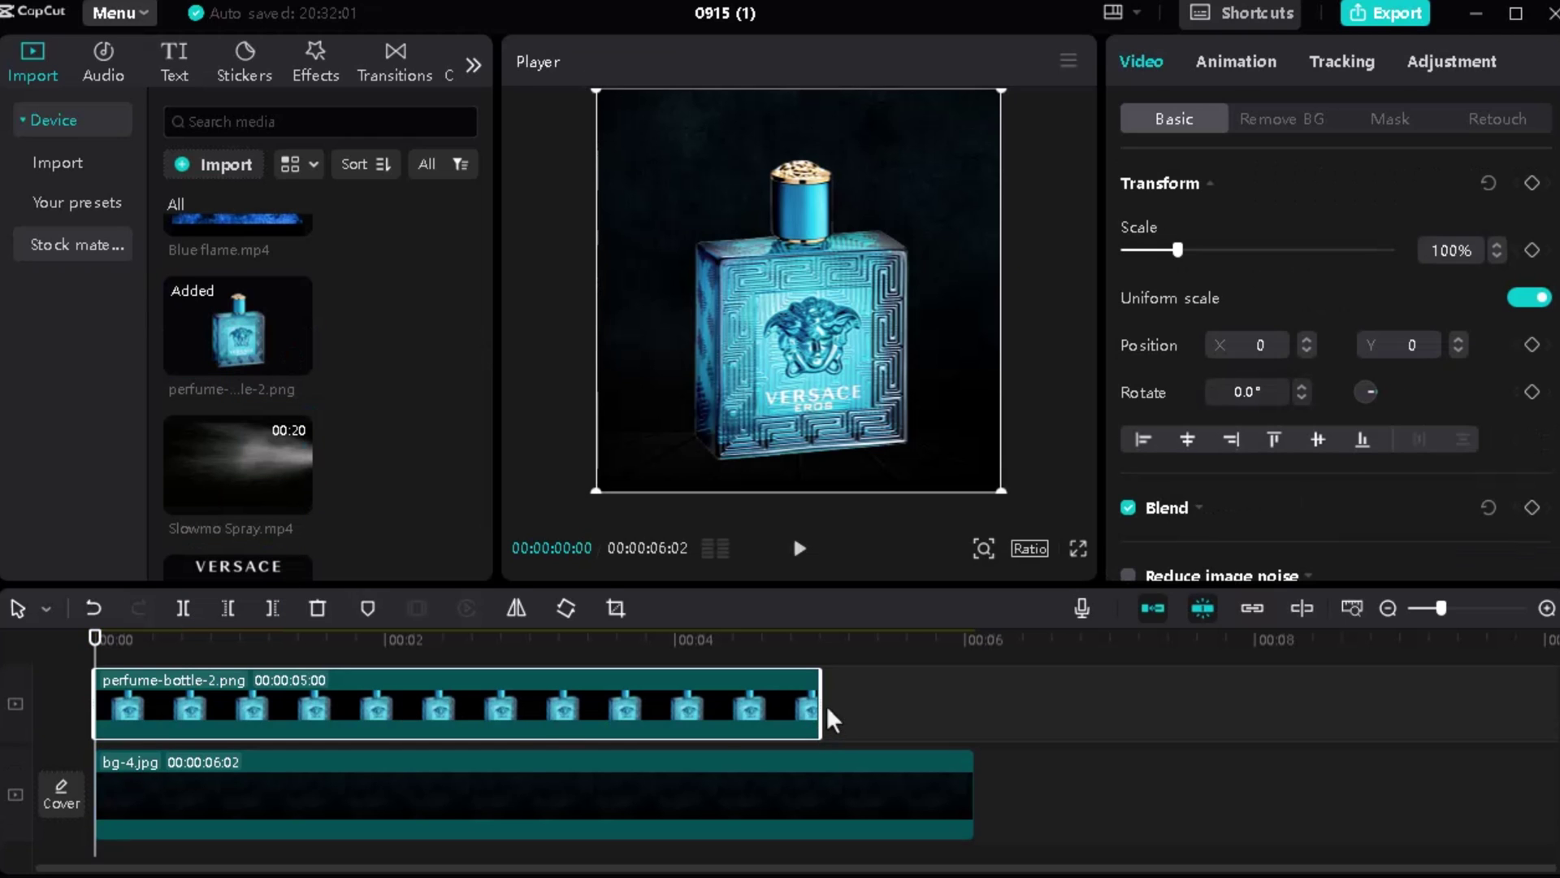
{"action": "left_click_drag", "start_coordinate": [819, 704], "coordinate": [965, 702]}
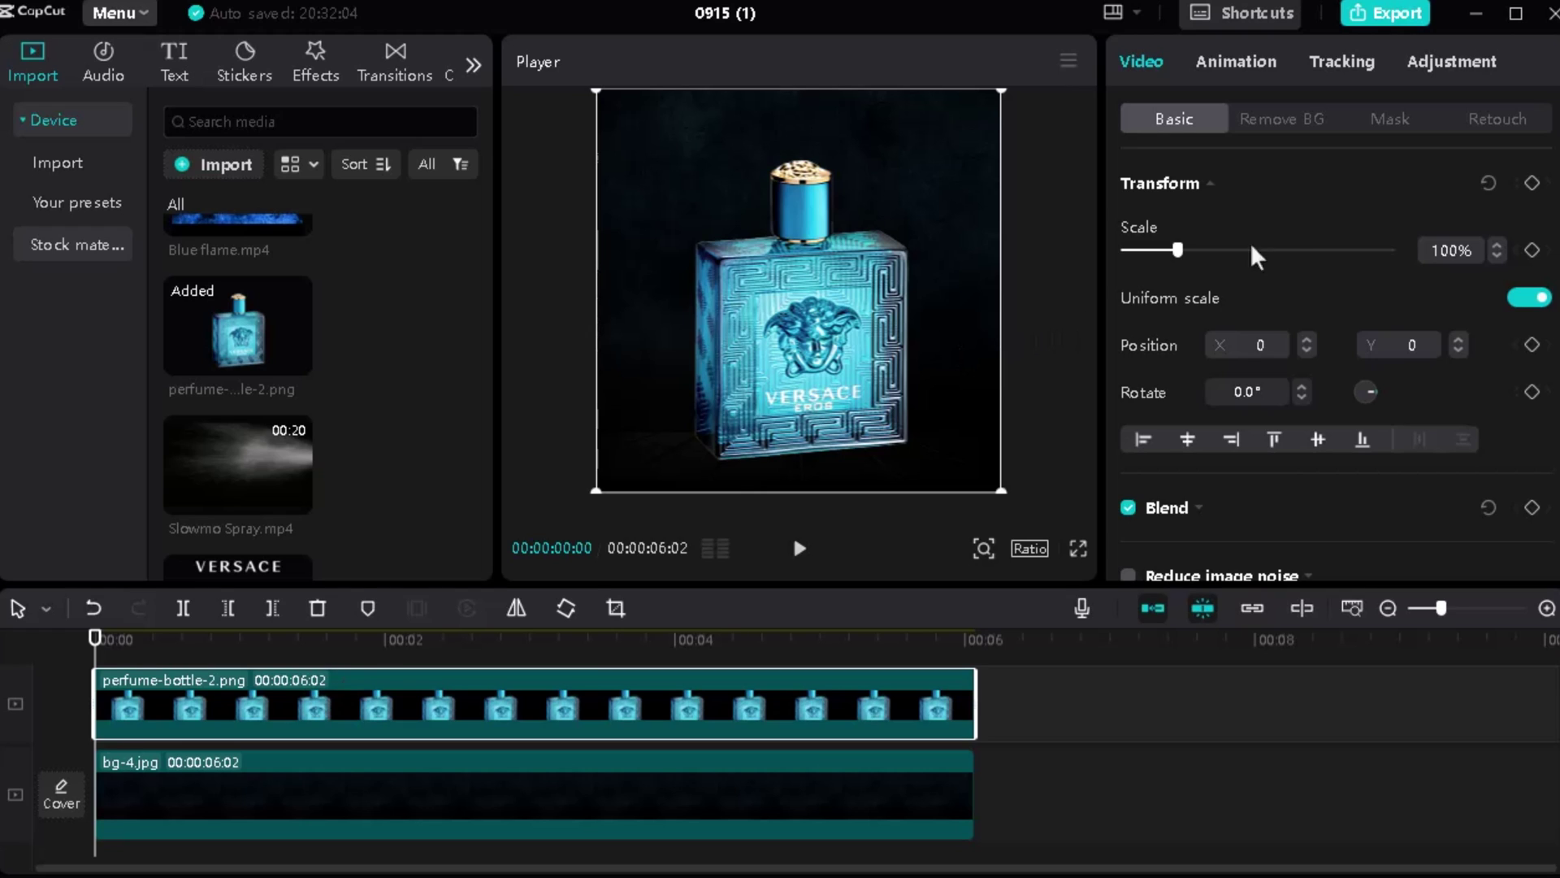
Step: Apply a slightly feathered Mirror mask to the bottle clip, rotated -58°, with size 194 and position X -393, Y 347
{"action": "left_click", "coordinate": [1386, 120]}
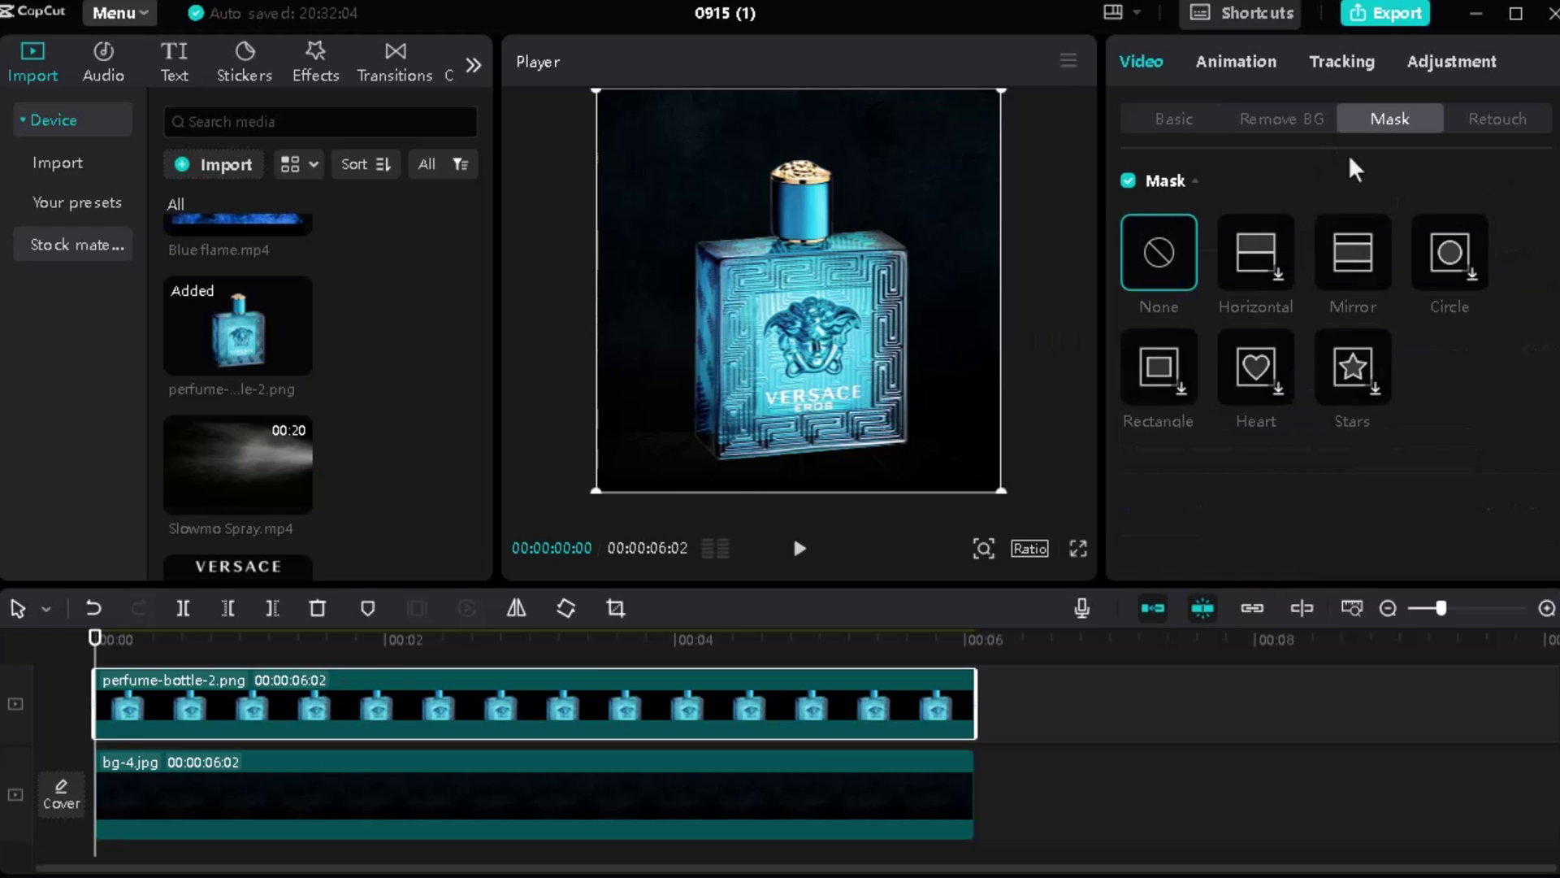
{"action": "left_click", "coordinate": [1348, 254]}
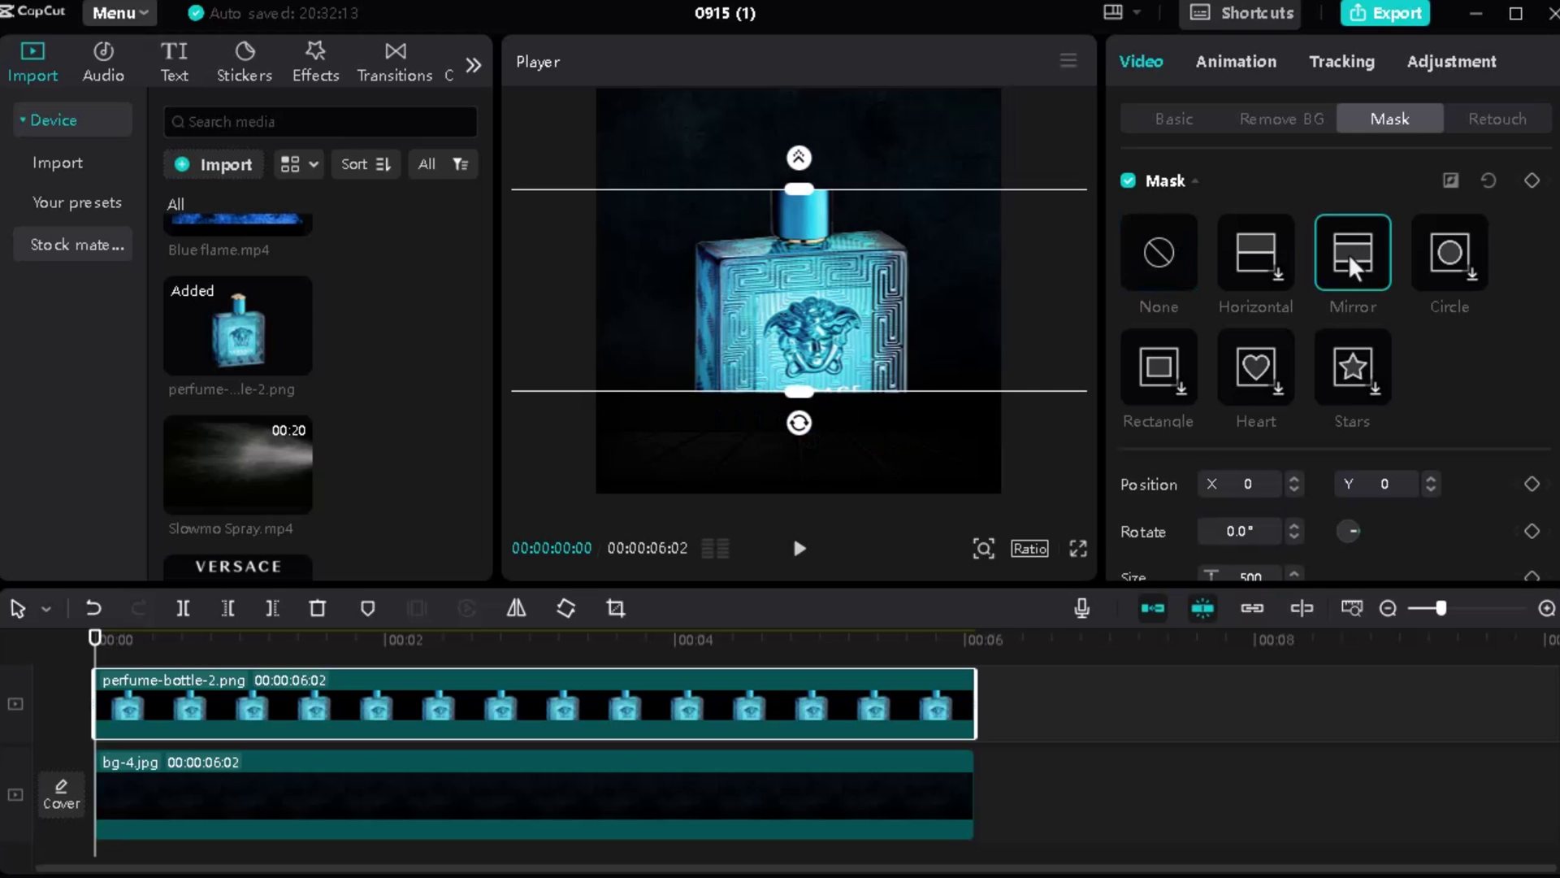
{"action": "left_click_drag", "start_coordinate": [798, 423], "coordinate": [875, 339]}
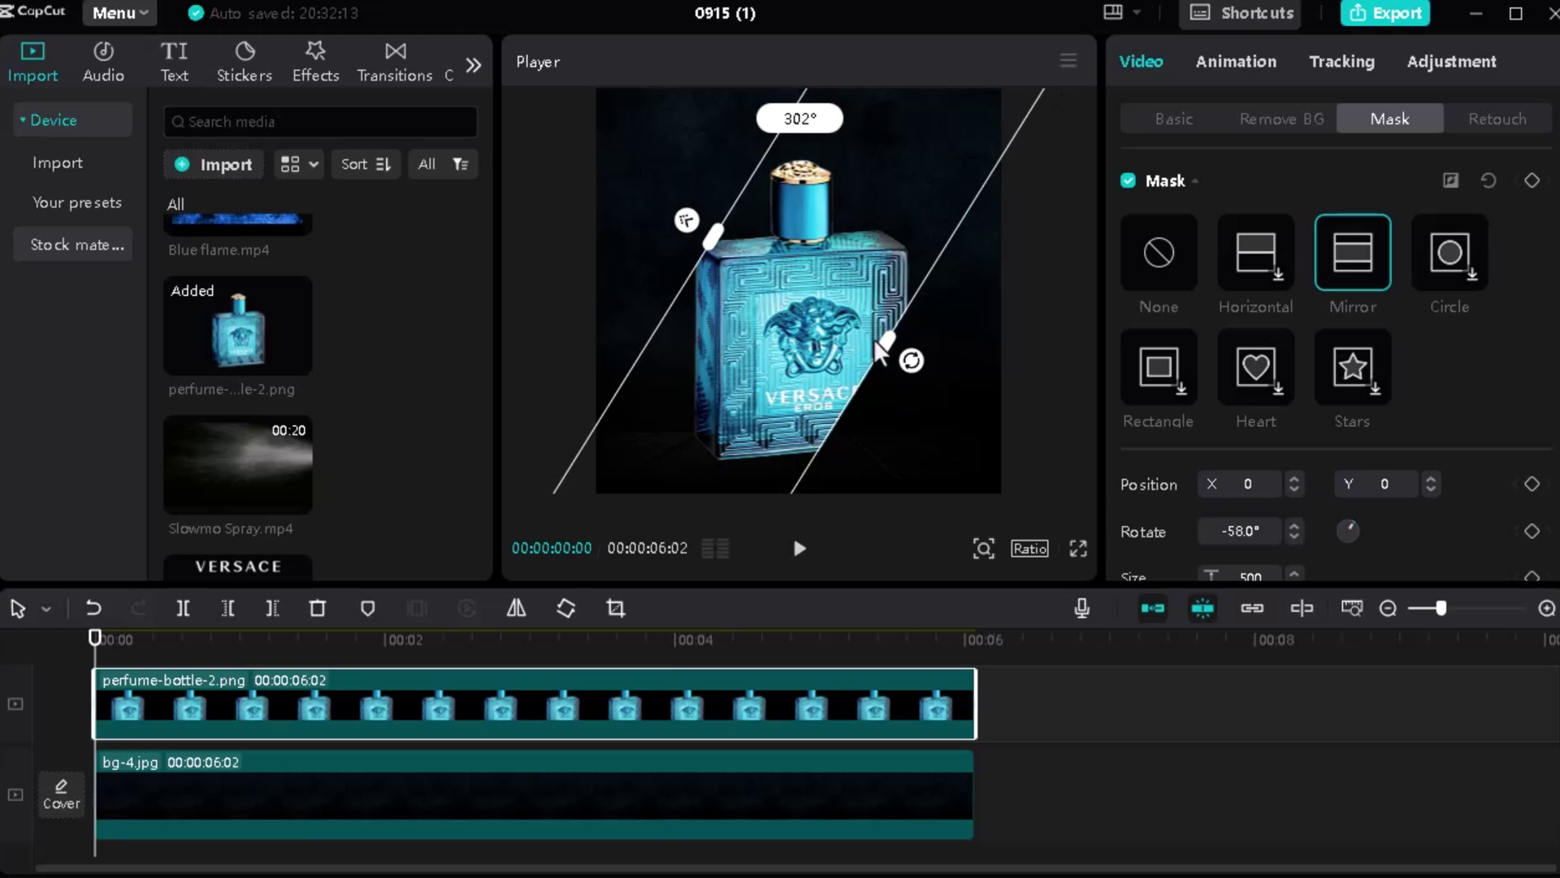
{"action": "mouse_move", "coordinate": [670, 221]}
{"action": "left_mouse_down"}
{"action": "mouse_move", "coordinate": [655, 210]}
{"action": "mouse_move", "coordinate": [679, 229]}
{"action": "mouse_move", "coordinate": [667, 228]}
{"action": "left_mouse_up"}
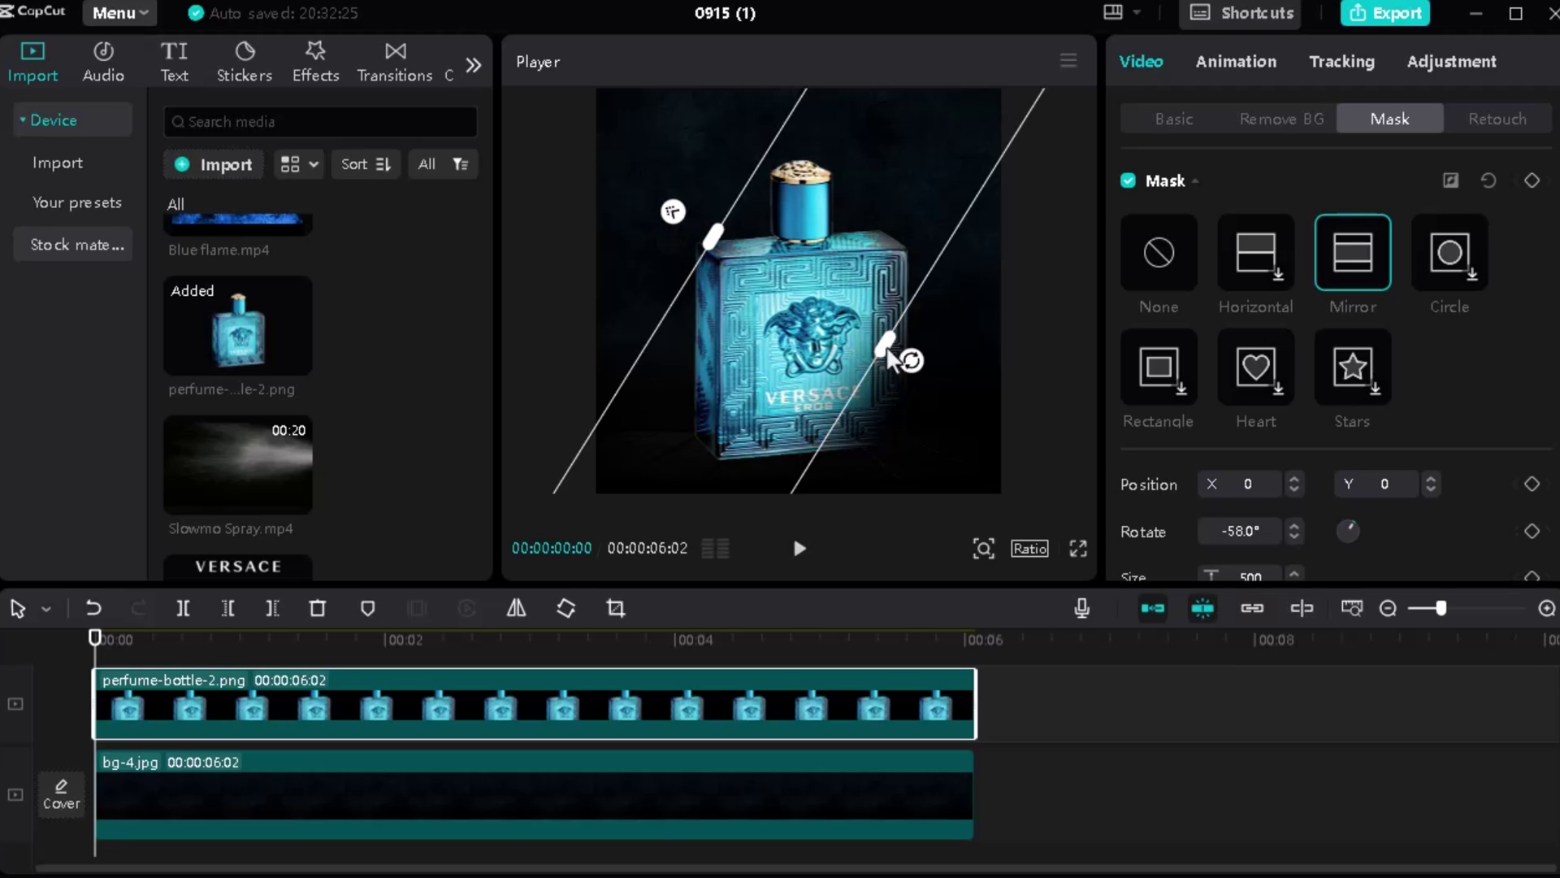
{"action": "left_click_drag", "start_coordinate": [888, 351], "coordinate": [637, 159]}
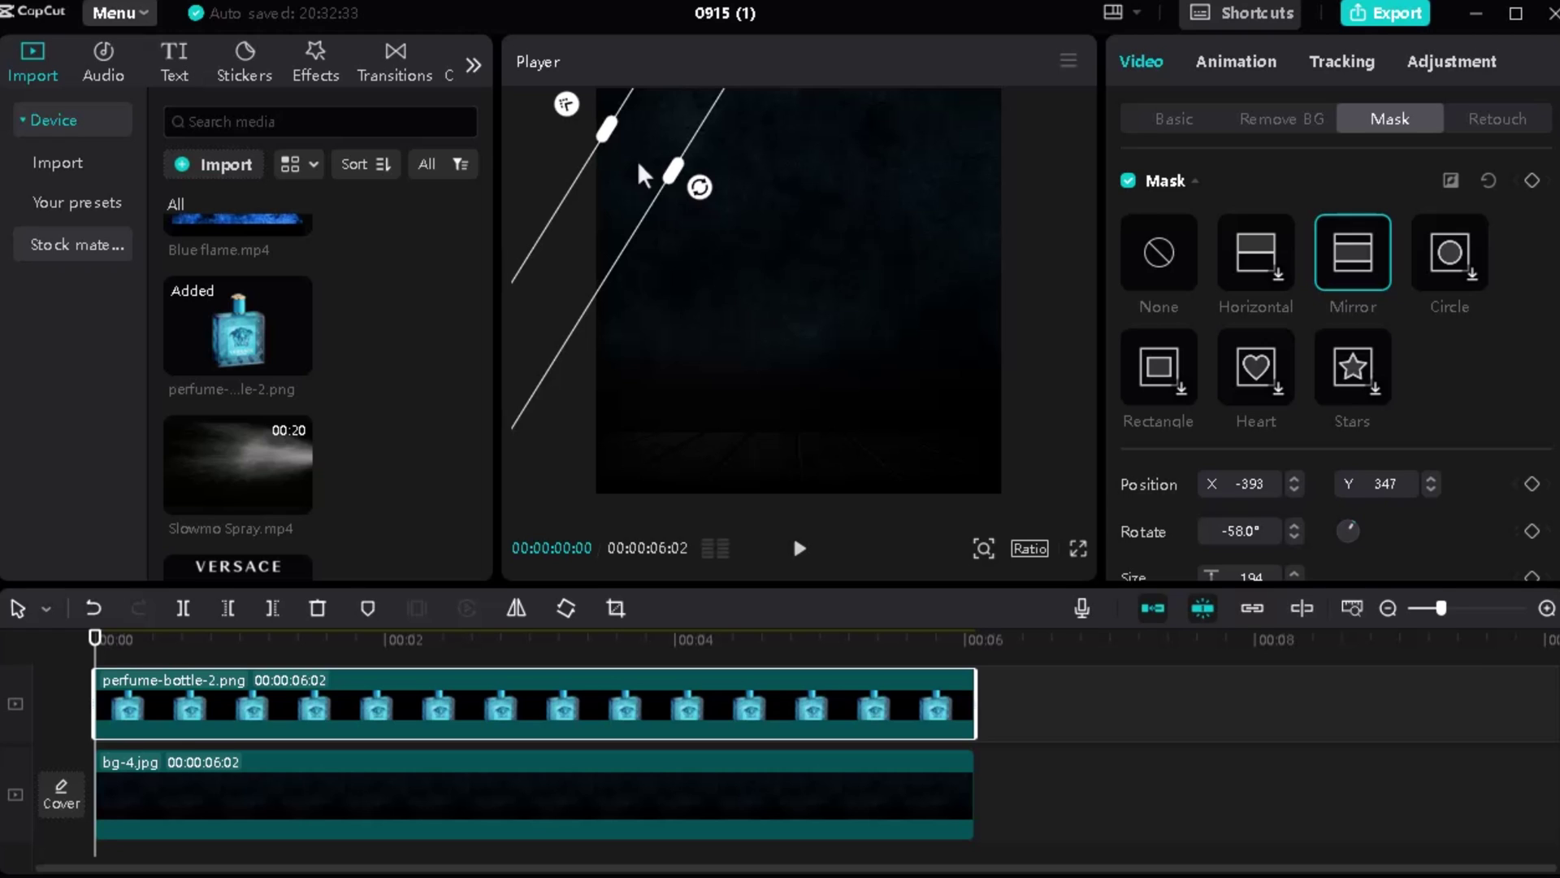
Step: Keyframe the bottle's mask at the clip start, and at 00:00:02:00 move the mask to X 500, Y -420
{"action": "left_click", "coordinate": [1529, 180]}
{"action": "left_click_drag", "start_coordinate": [95, 642], "coordinate": [385, 642]}
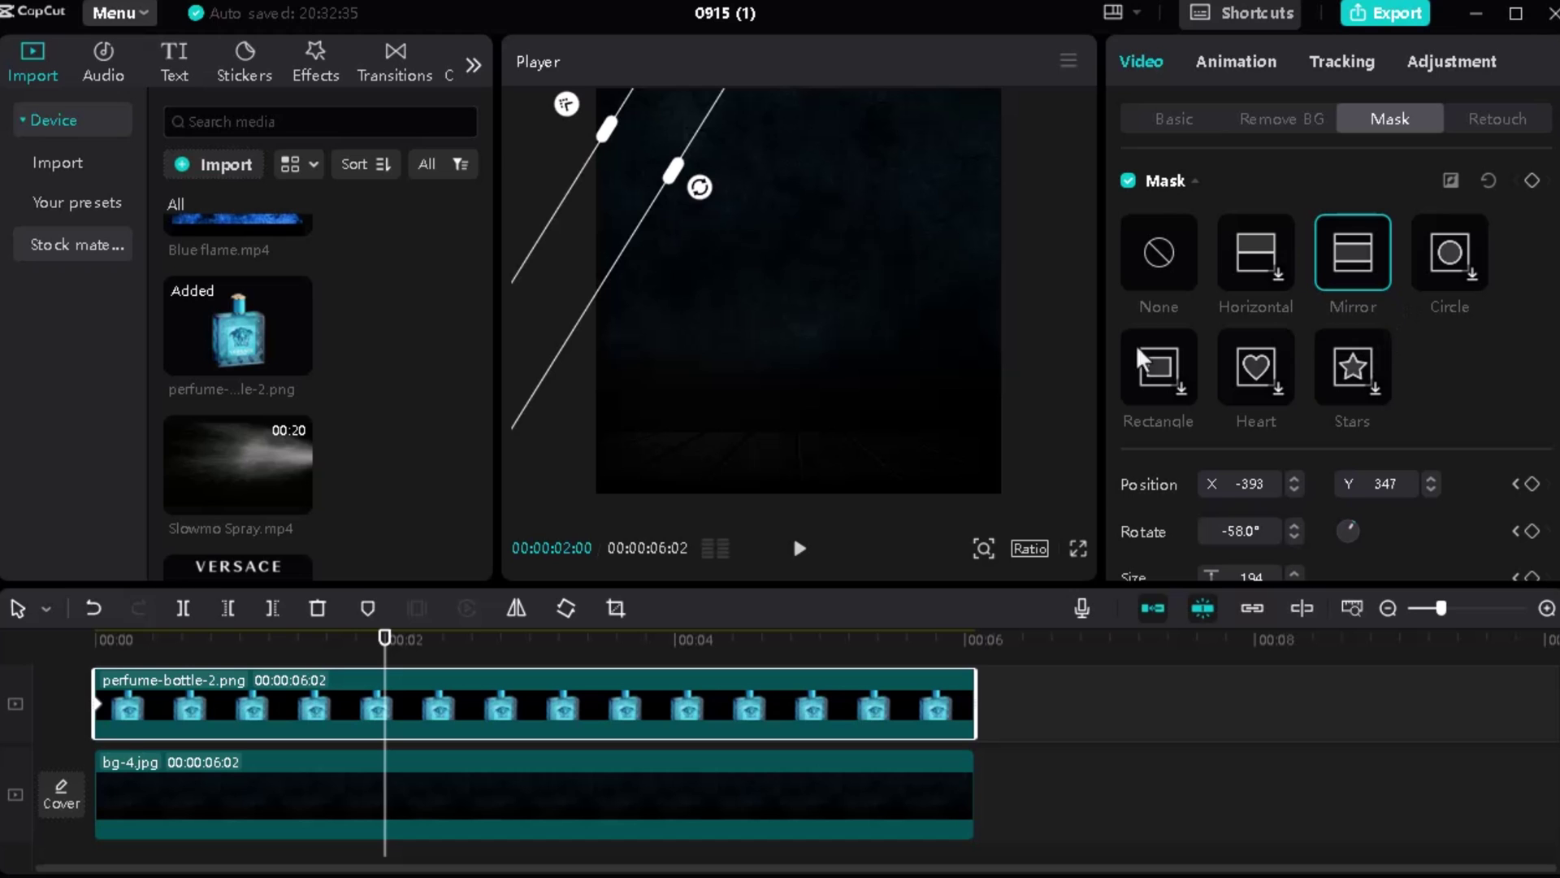
{"action": "left_click_drag", "start_coordinate": [660, 208], "coordinate": [1040, 482]}
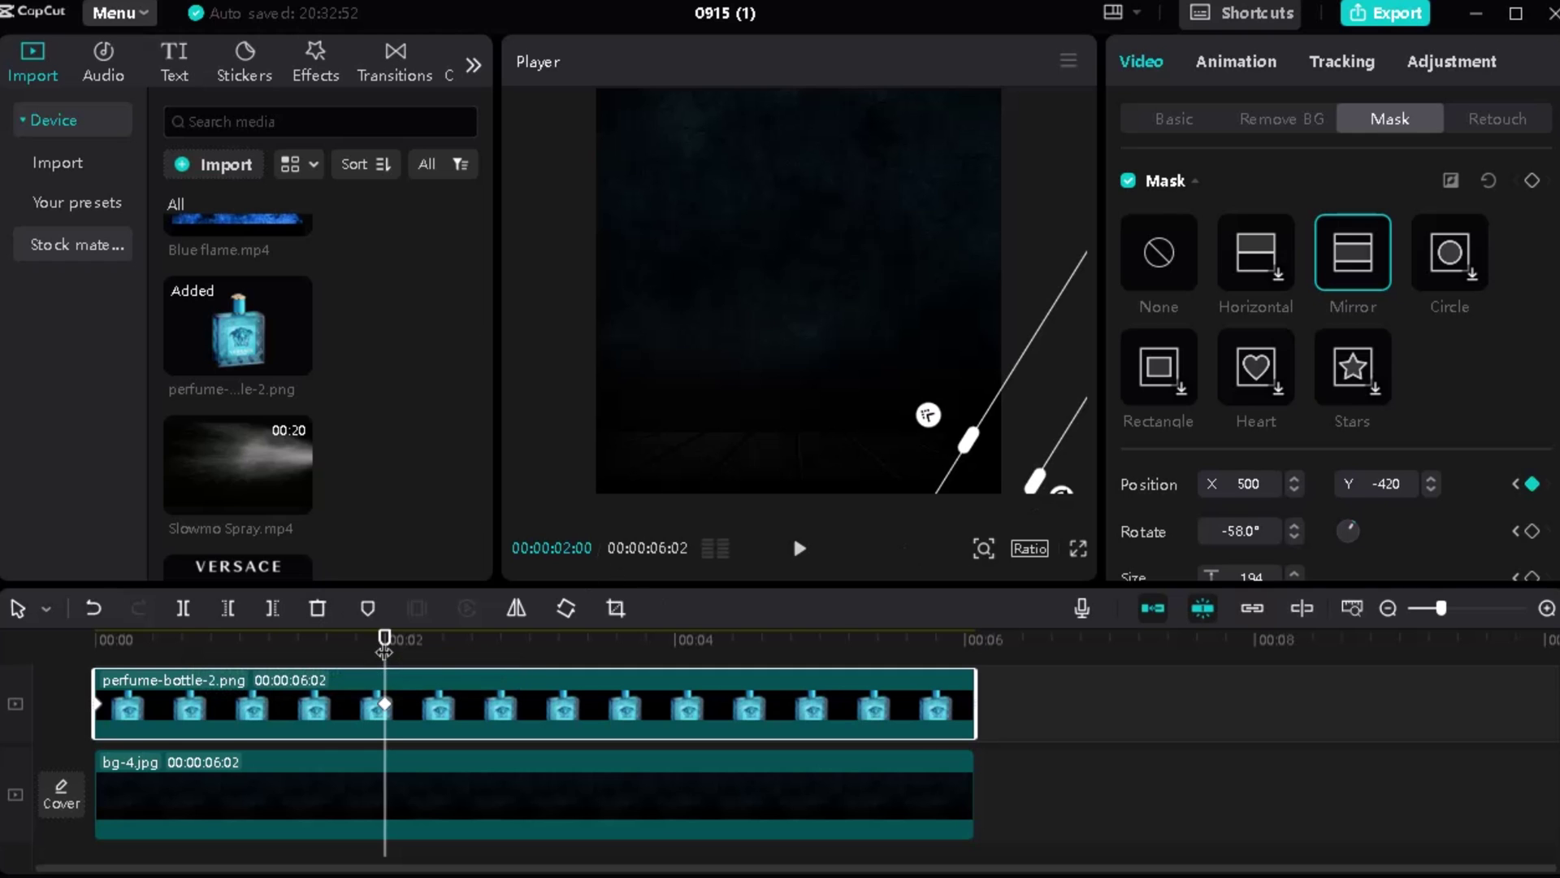
Step: Play the timeline from the start to check the diagonal mask sweep across the bottle
{"action": "left_click_drag", "start_coordinate": [382, 640], "coordinate": [44, 629]}
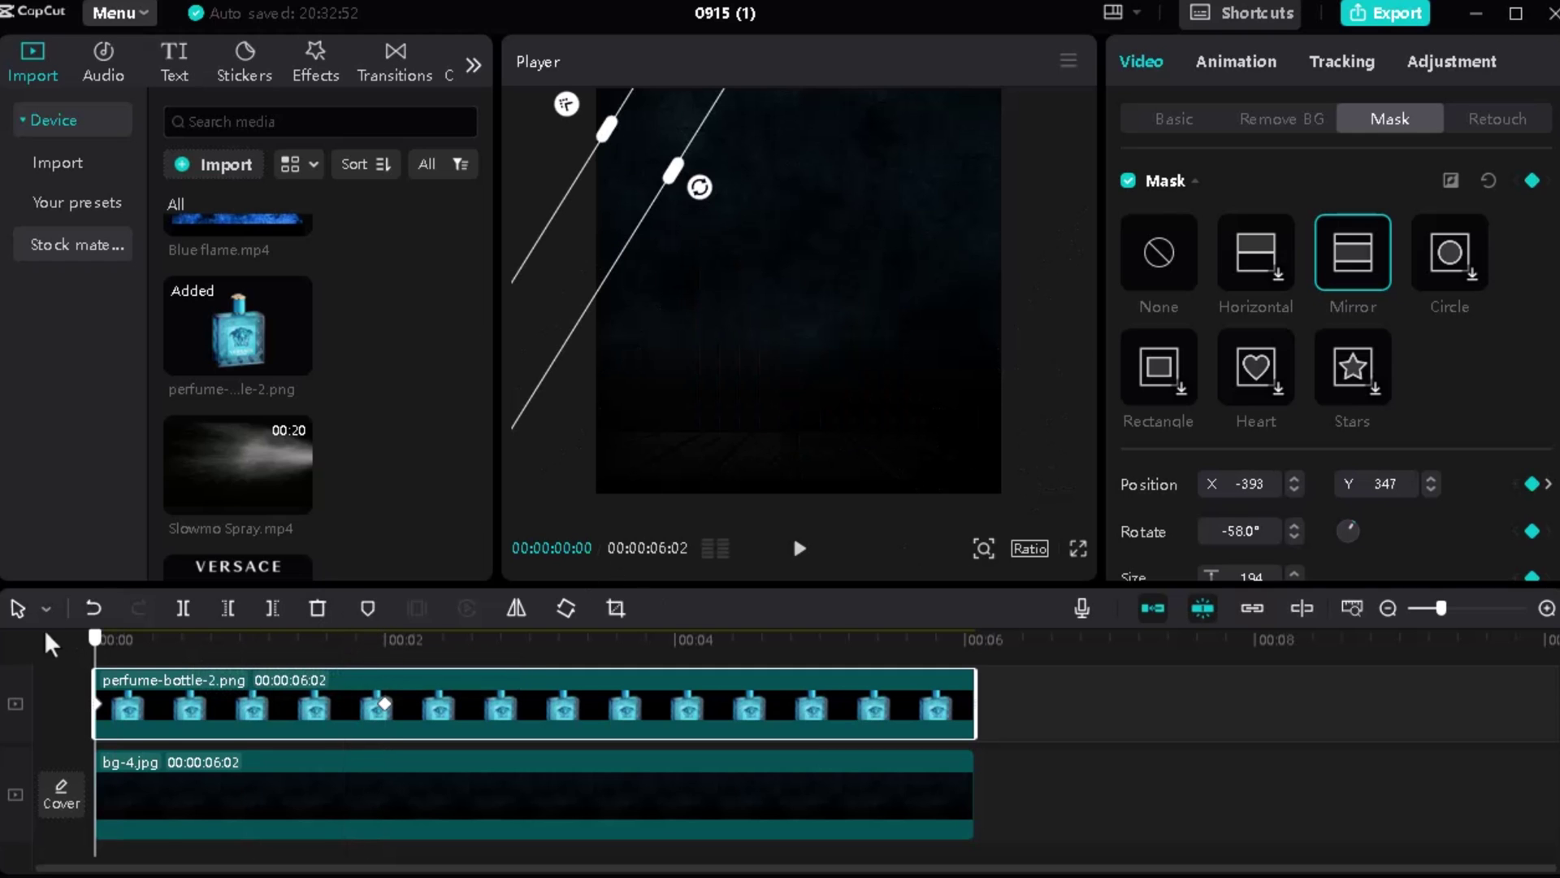
{"action": "left_click", "coordinate": [1006, 721]}
{"action": "left_click", "coordinate": [954, 639]}
{"action": "key", "text": "space"}
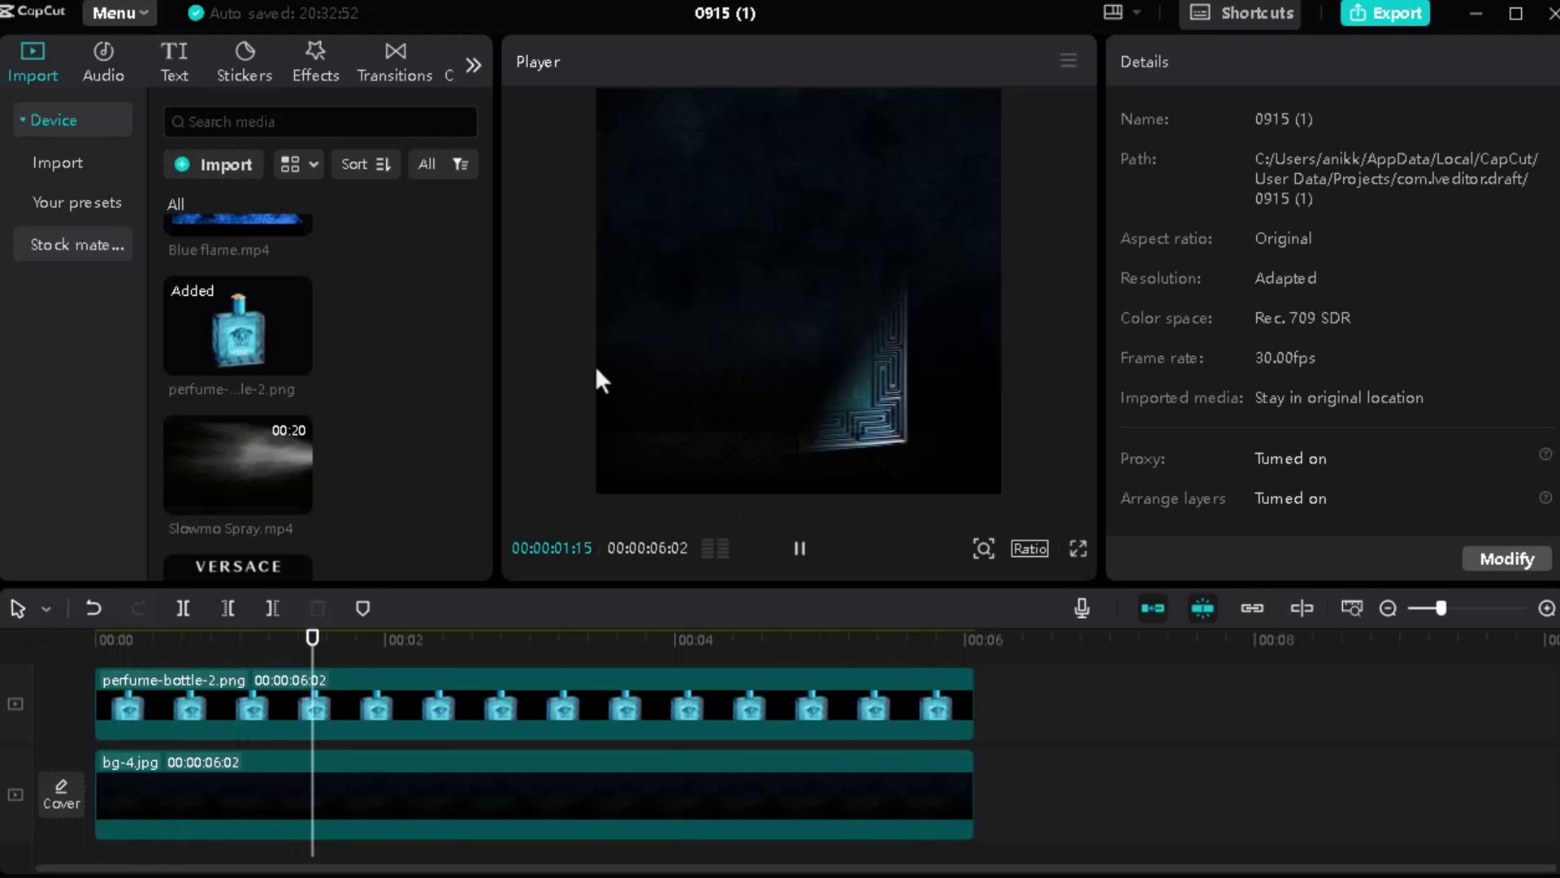
{"action": "key", "text": "space"}
Step: Split the bottle clip at 00:00:02:05 and remove the mask from its second part
{"action": "mouse_move", "coordinate": [407, 650]}
{"action": "left_mouse_down"}
{"action": "mouse_move", "coordinate": [130, 640]}
{"action": "mouse_move", "coordinate": [408, 654]}
{"action": "left_mouse_up"}
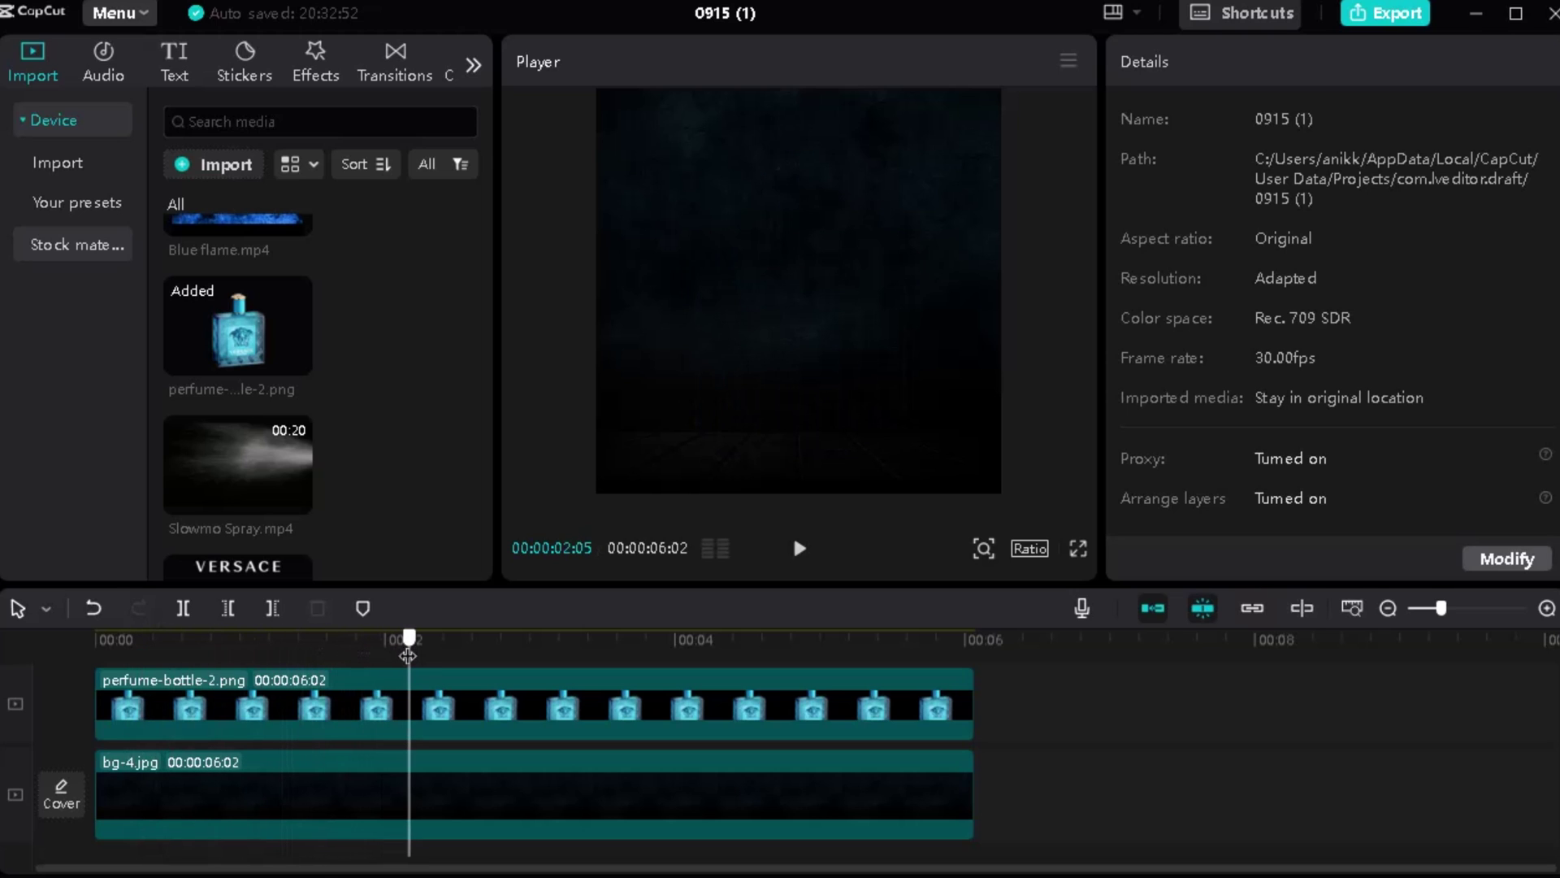
{"action": "left_click", "coordinate": [472, 708]}
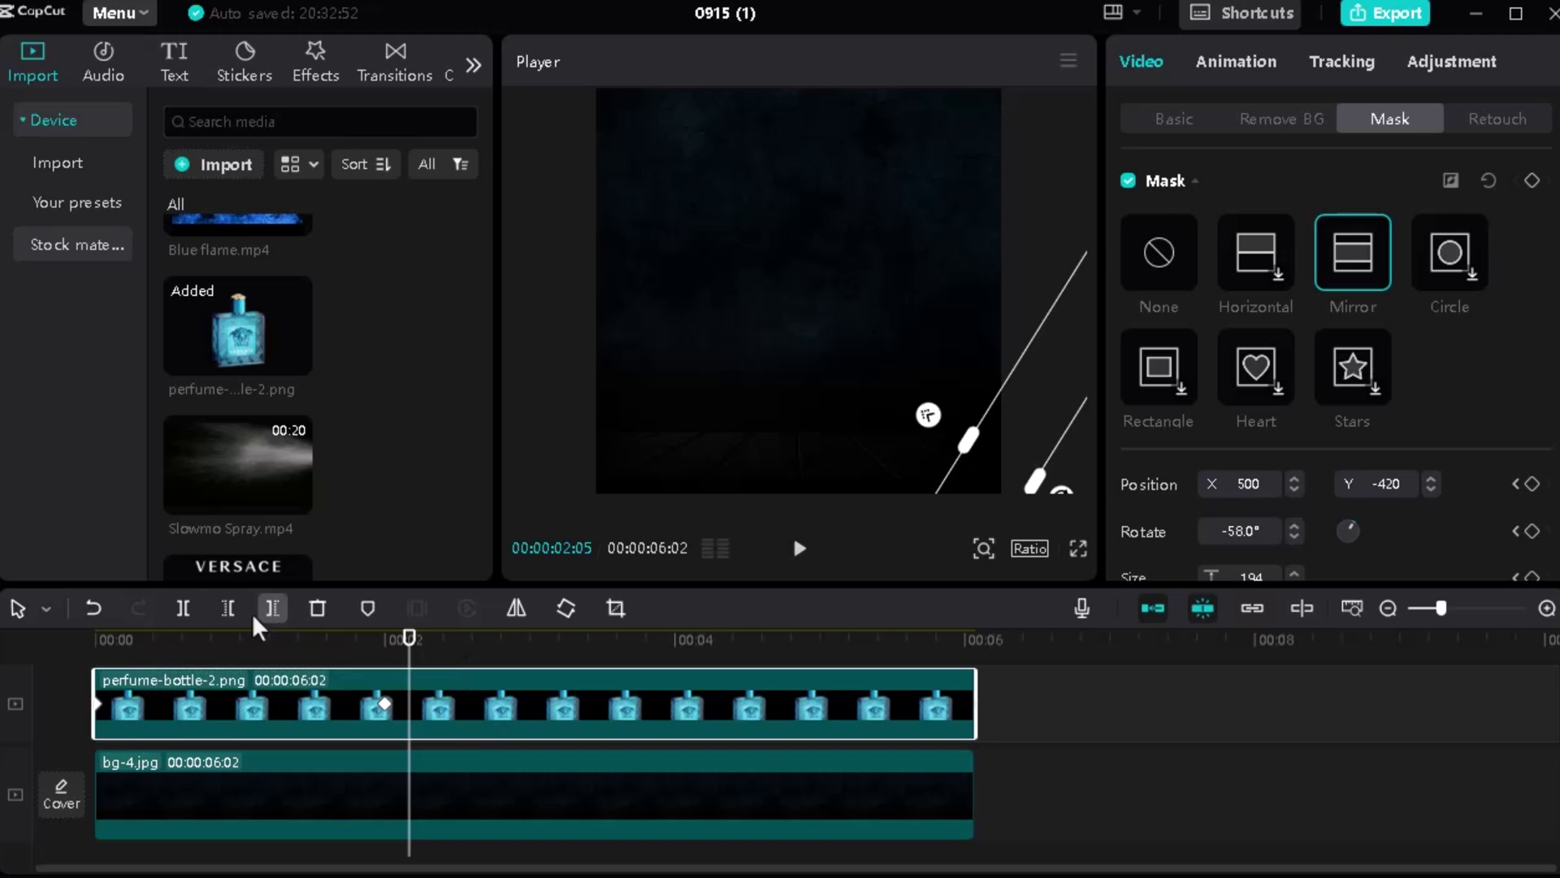
{"action": "left_click", "coordinate": [182, 610]}
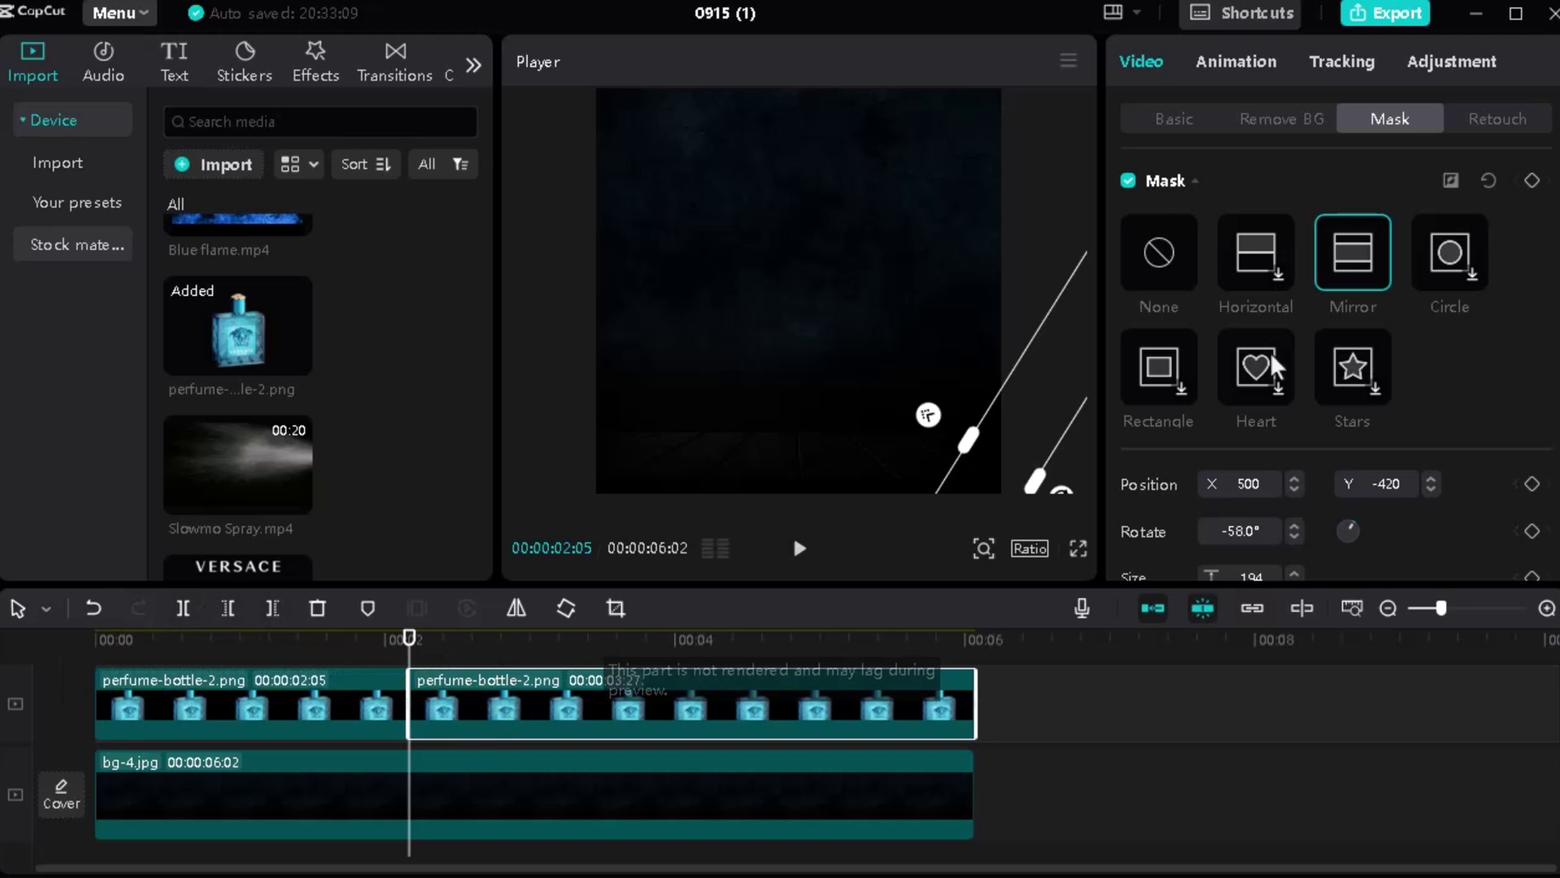
{"action": "left_click", "coordinate": [1170, 245]}
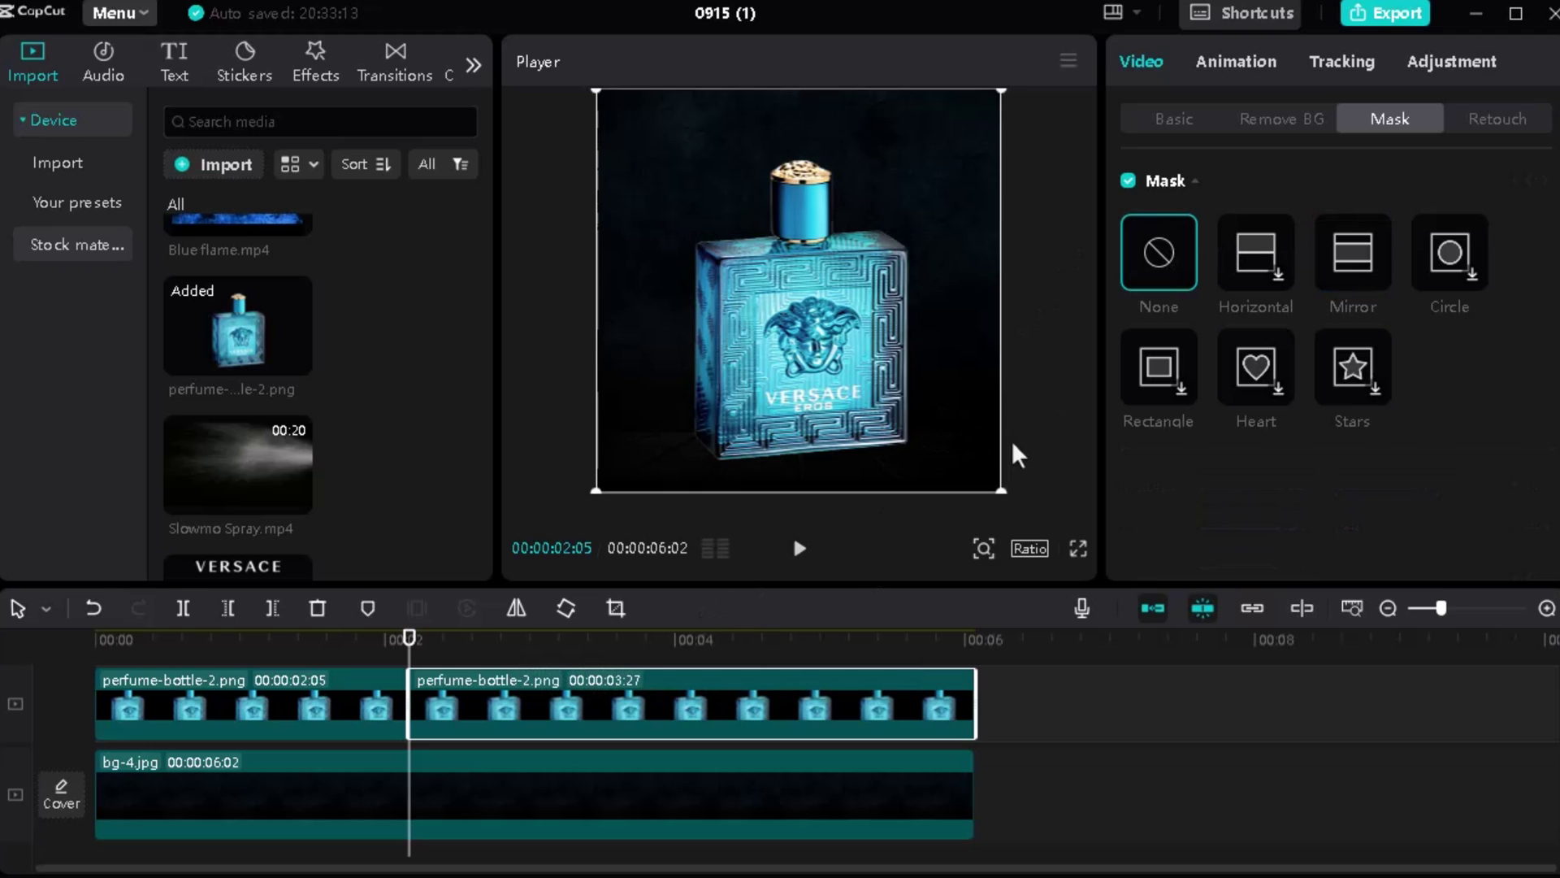
Step: Apply a slightly feathered horizontal Mirror mask to the second bottle clip, with size 212 and position X 0, Y 500
{"action": "left_click", "coordinate": [1357, 257]}
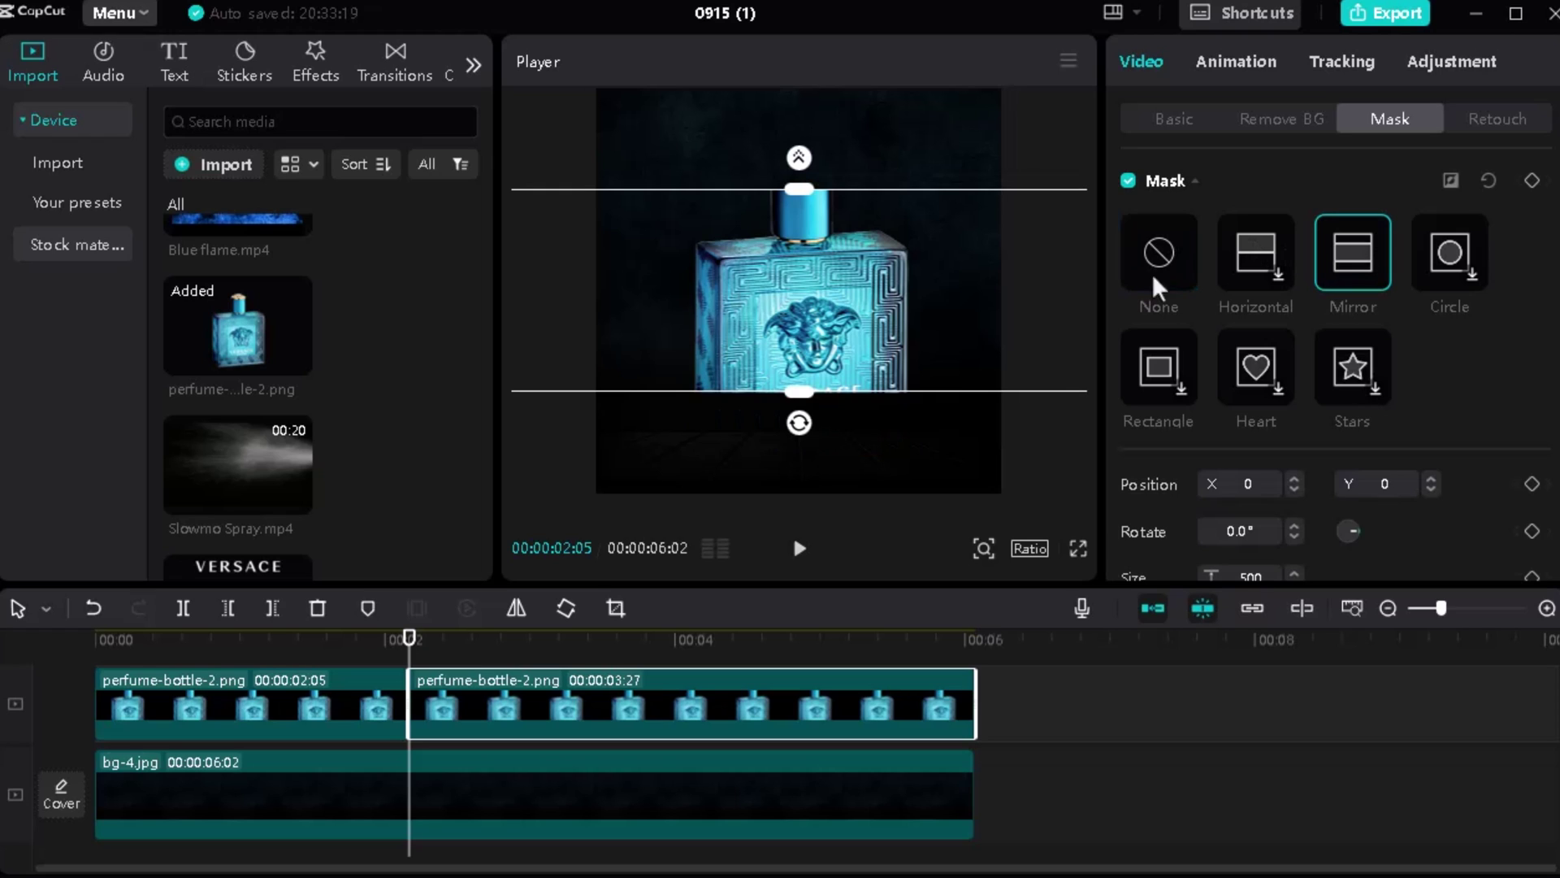
{"action": "left_click_drag", "start_coordinate": [806, 158], "coordinate": [801, 150]}
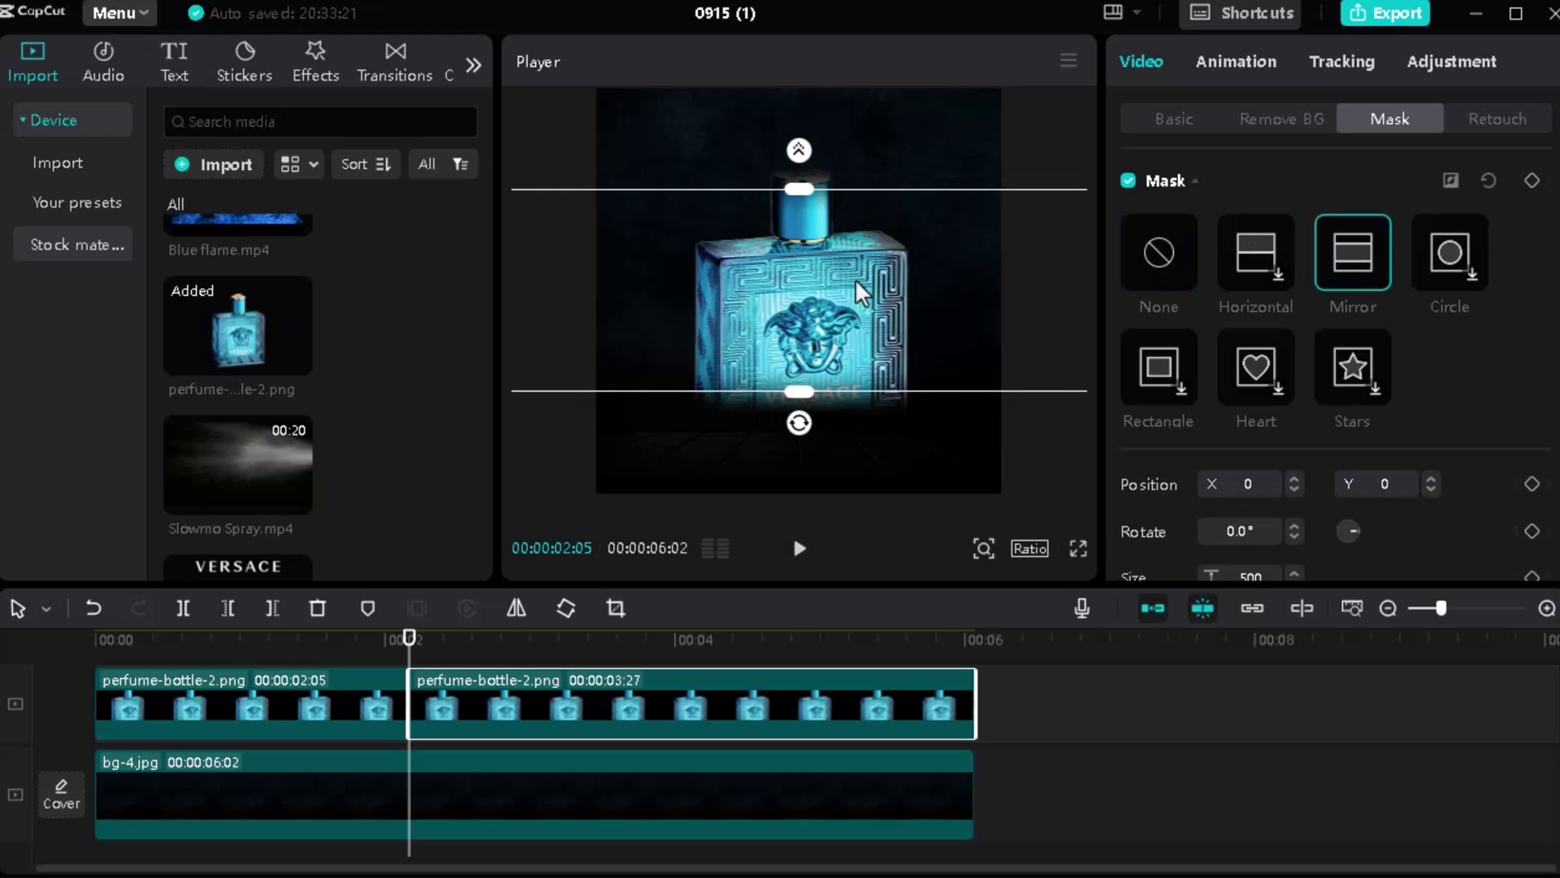
{"action": "left_click_drag", "start_coordinate": [801, 392], "coordinate": [801, 332]}
{"action": "left_click_drag", "start_coordinate": [865, 274], "coordinate": [856, 64]}
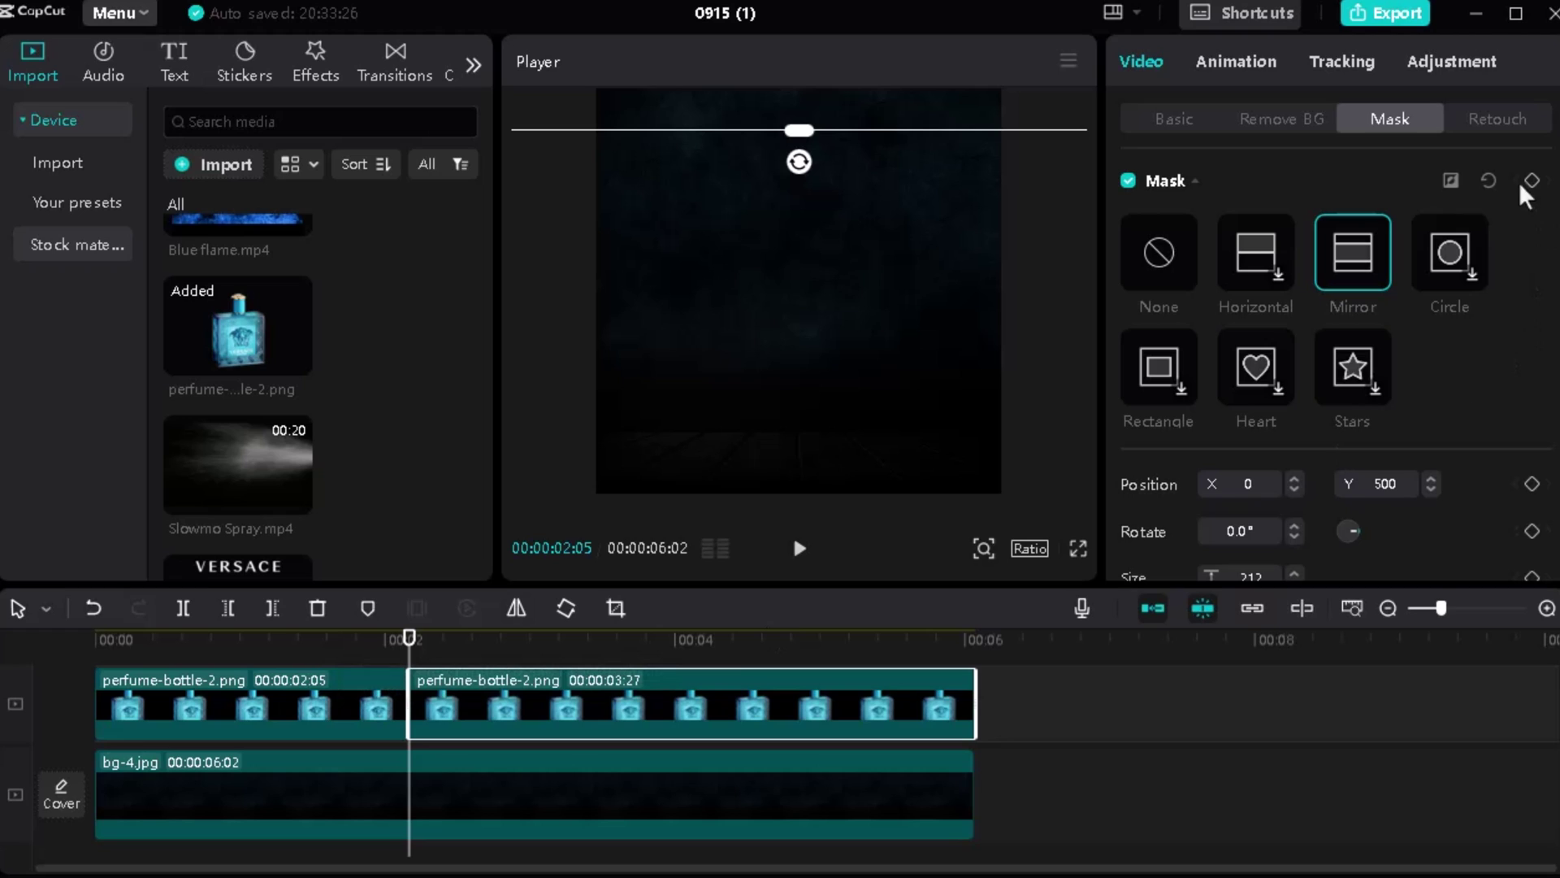
Step: Keyframe the second bottle clip's mask at 00:00:02:05, and at 00:00:03:20 move the mask to X -34, Y -500
{"action": "left_click_drag", "start_coordinate": [410, 650], "coordinate": [628, 655]}
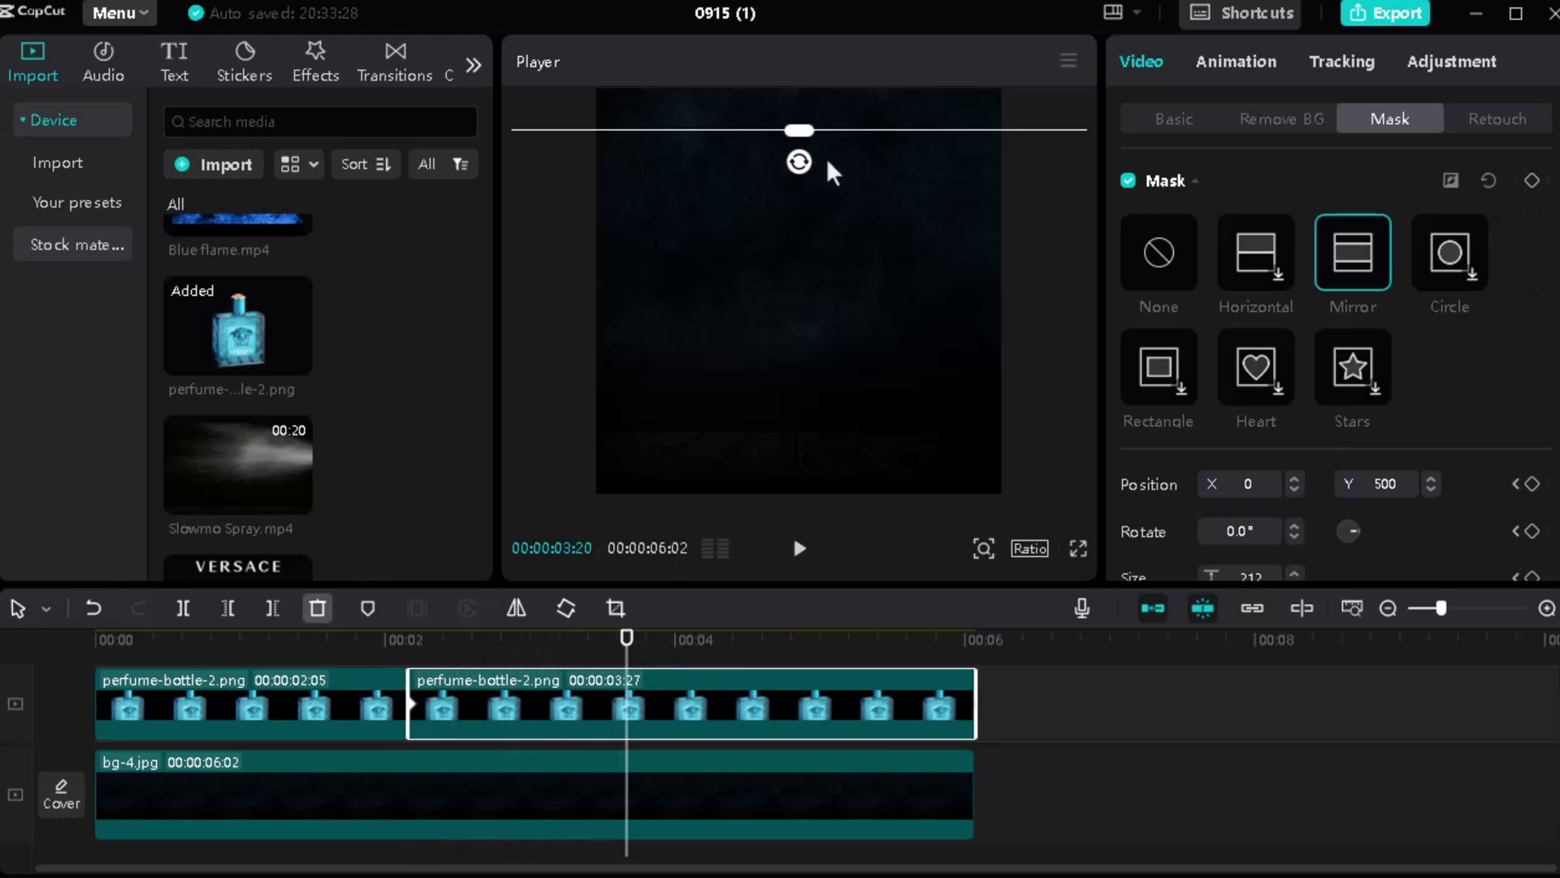
{"action": "left_click_drag", "start_coordinate": [849, 117], "coordinate": [837, 486]}
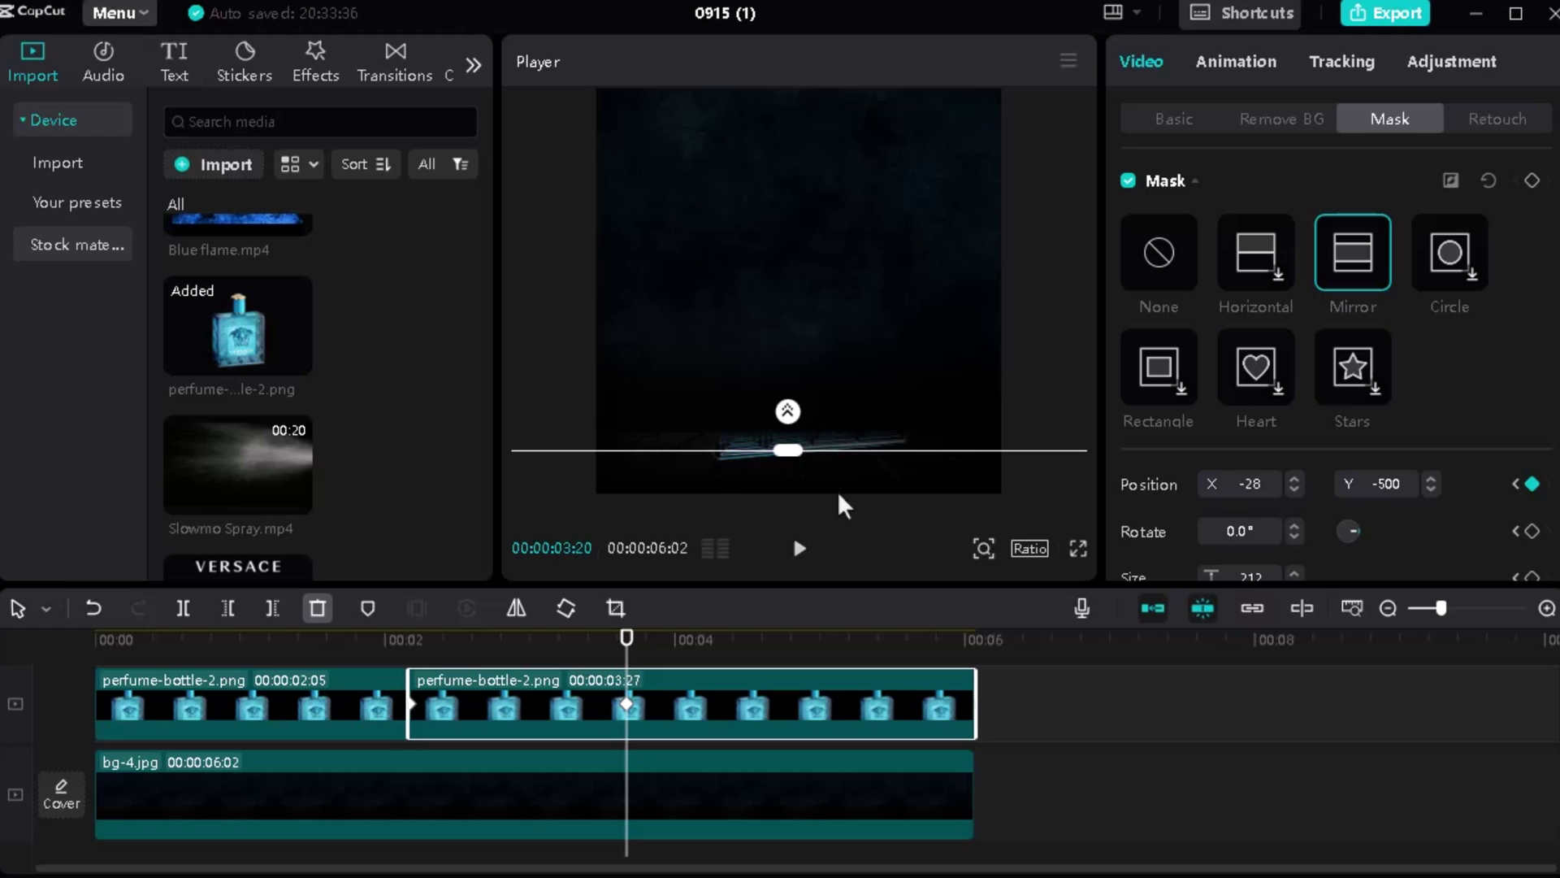
{"action": "mouse_move", "coordinate": [793, 407]}
{"action": "left_mouse_down"}
{"action": "mouse_move", "coordinate": [793, 425]}
{"action": "mouse_move", "coordinate": [802, 402]}
{"action": "left_mouse_up"}
{"action": "mouse_move", "coordinate": [820, 479]}
{"action": "left_mouse_down"}
{"action": "mouse_move", "coordinate": [822, 431]}
{"action": "mouse_move", "coordinate": [818, 486]}
{"action": "left_mouse_up"}
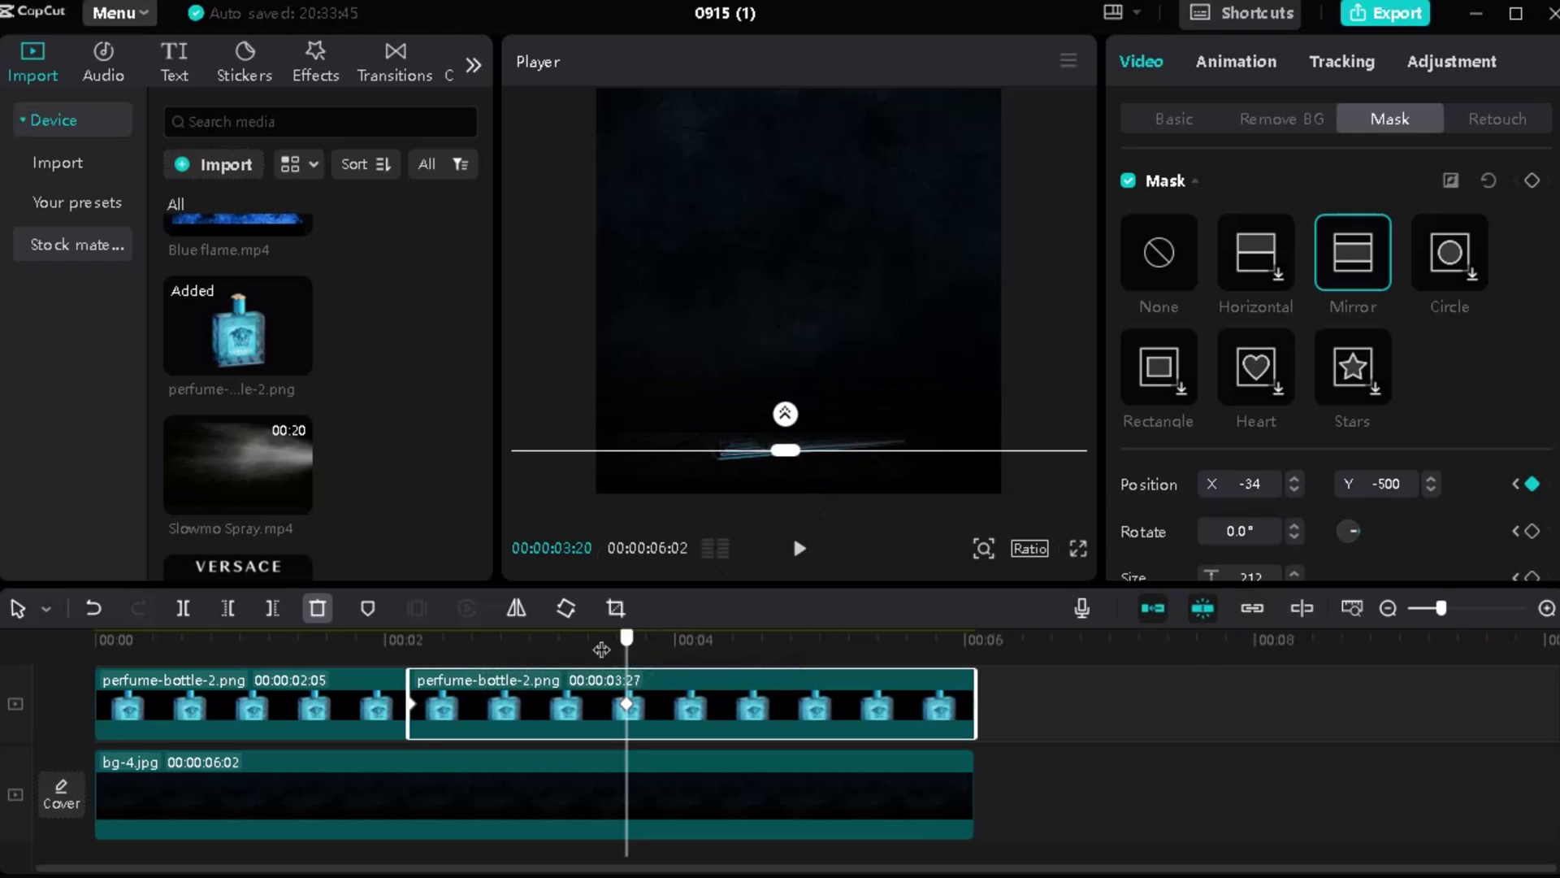
Step: At 00:00:03:22, reduce the second bottle clip's mask size to 83 and keep its position at X -34, Y -500
{"action": "left_click_drag", "start_coordinate": [601, 648], "coordinate": [636, 646]}
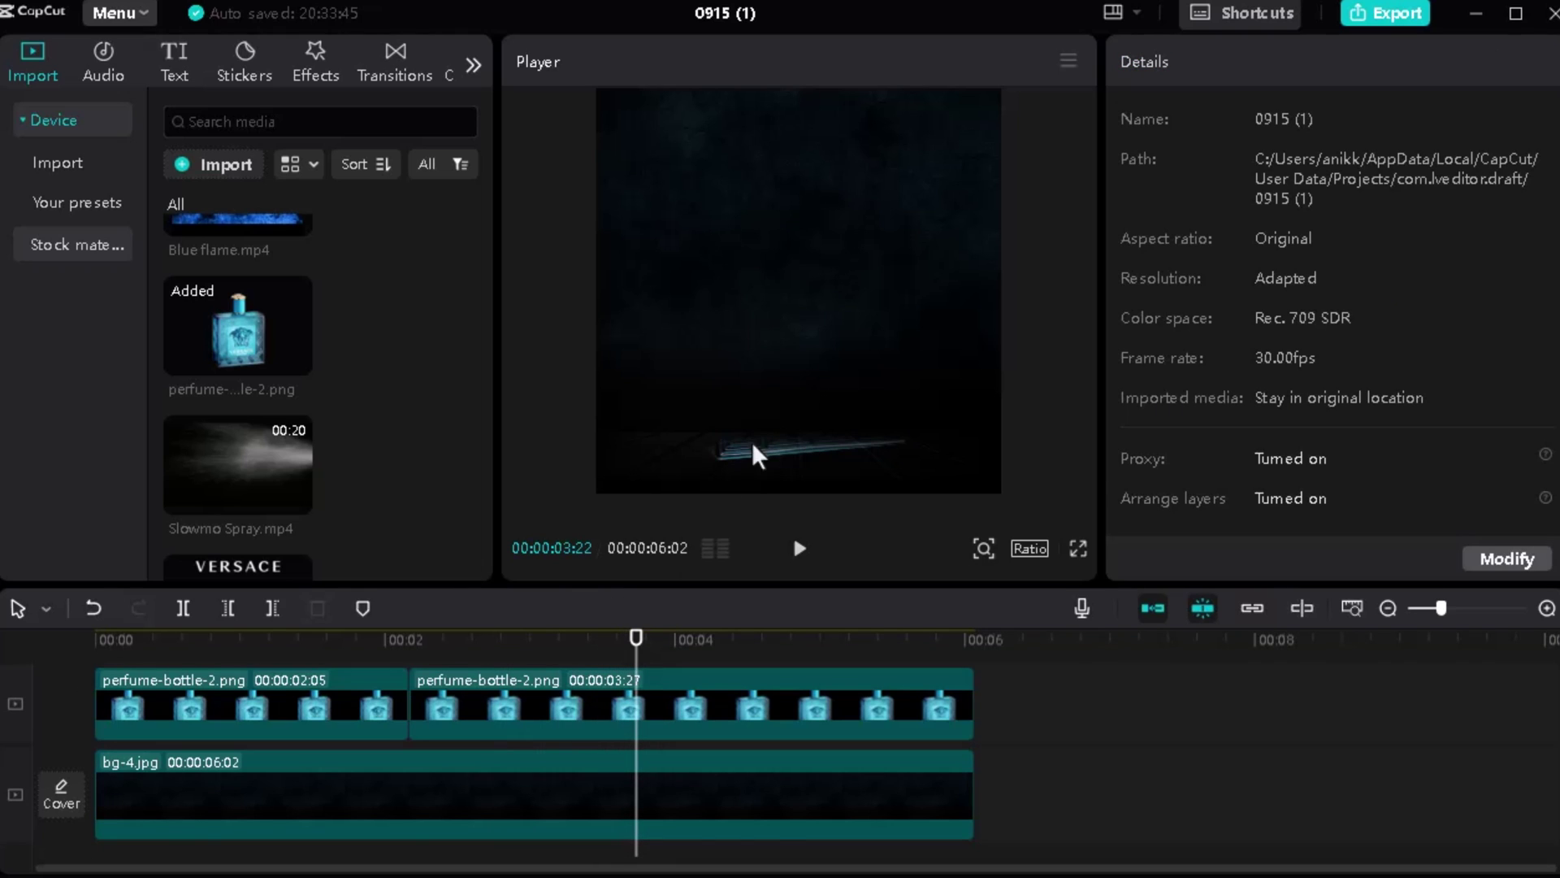
{"action": "left_click", "coordinate": [821, 450]}
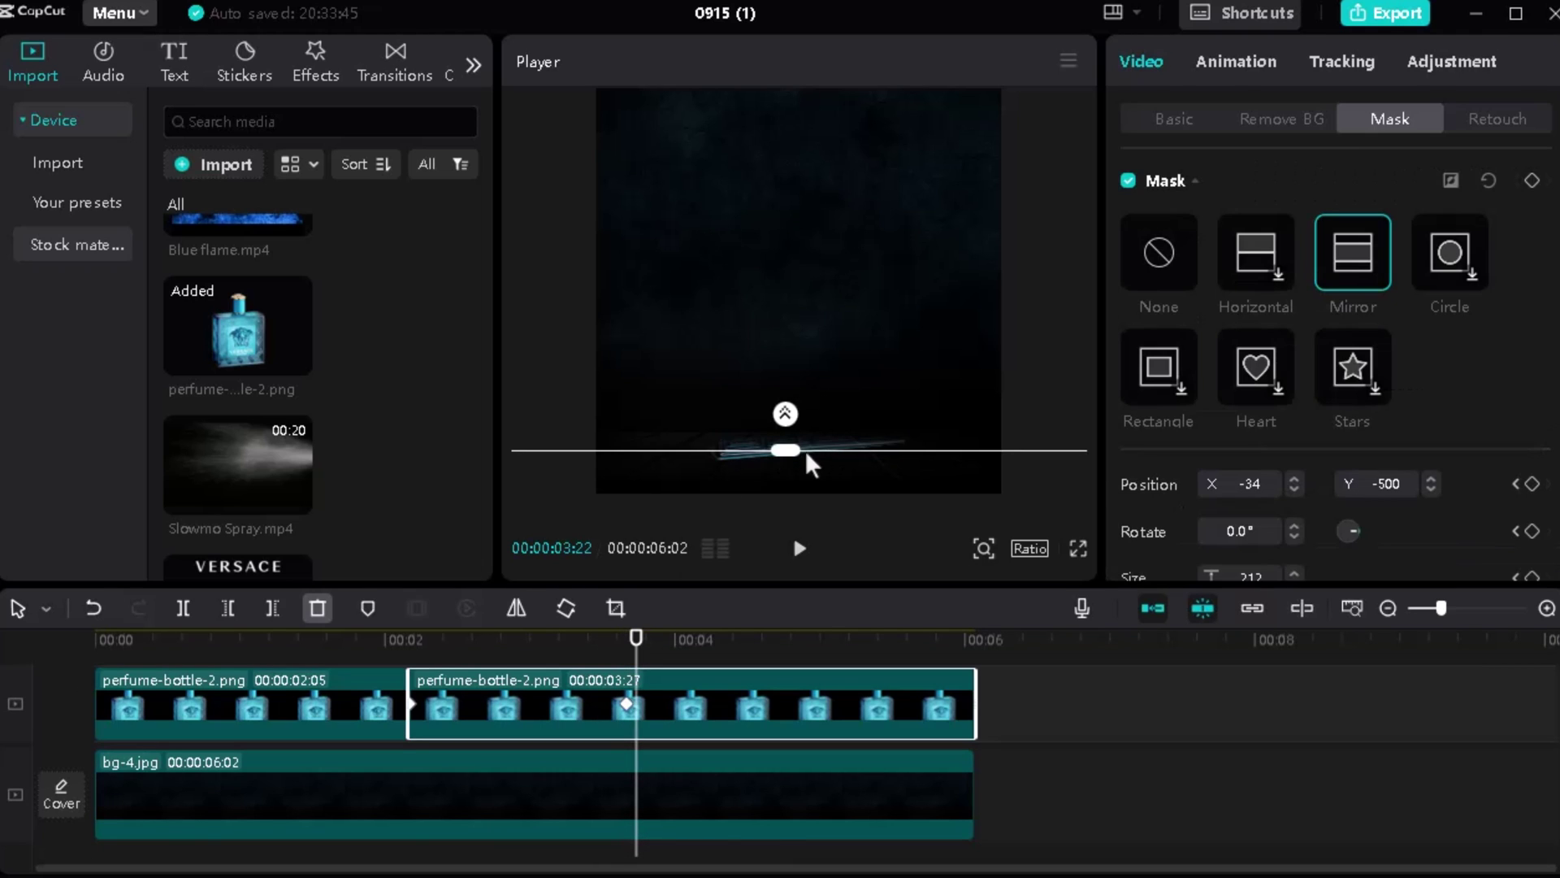
{"action": "mouse_move", "coordinate": [785, 448]}
{"action": "left_mouse_down"}
{"action": "mouse_move", "coordinate": [786, 417]}
{"action": "mouse_move", "coordinate": [788, 475]}
{"action": "left_mouse_up"}
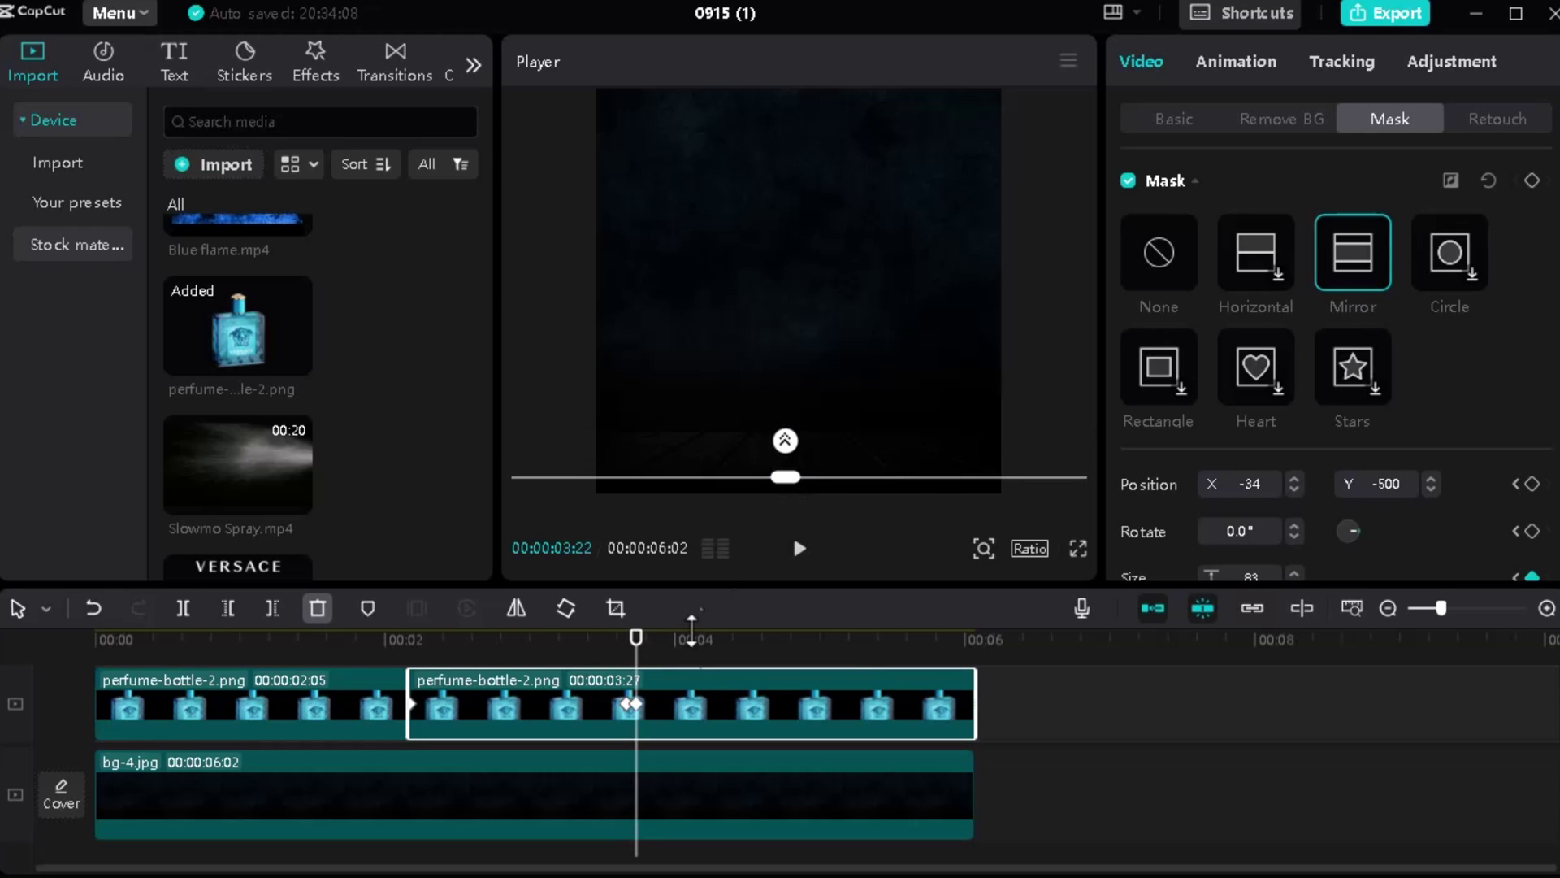
Step: Split the second bottle clip at 00:00:03:22 and remove the mask from the resulting last part
{"action": "left_click_drag", "start_coordinate": [641, 647], "coordinate": [596, 655]}
{"action": "left_click", "coordinate": [1009, 711]}
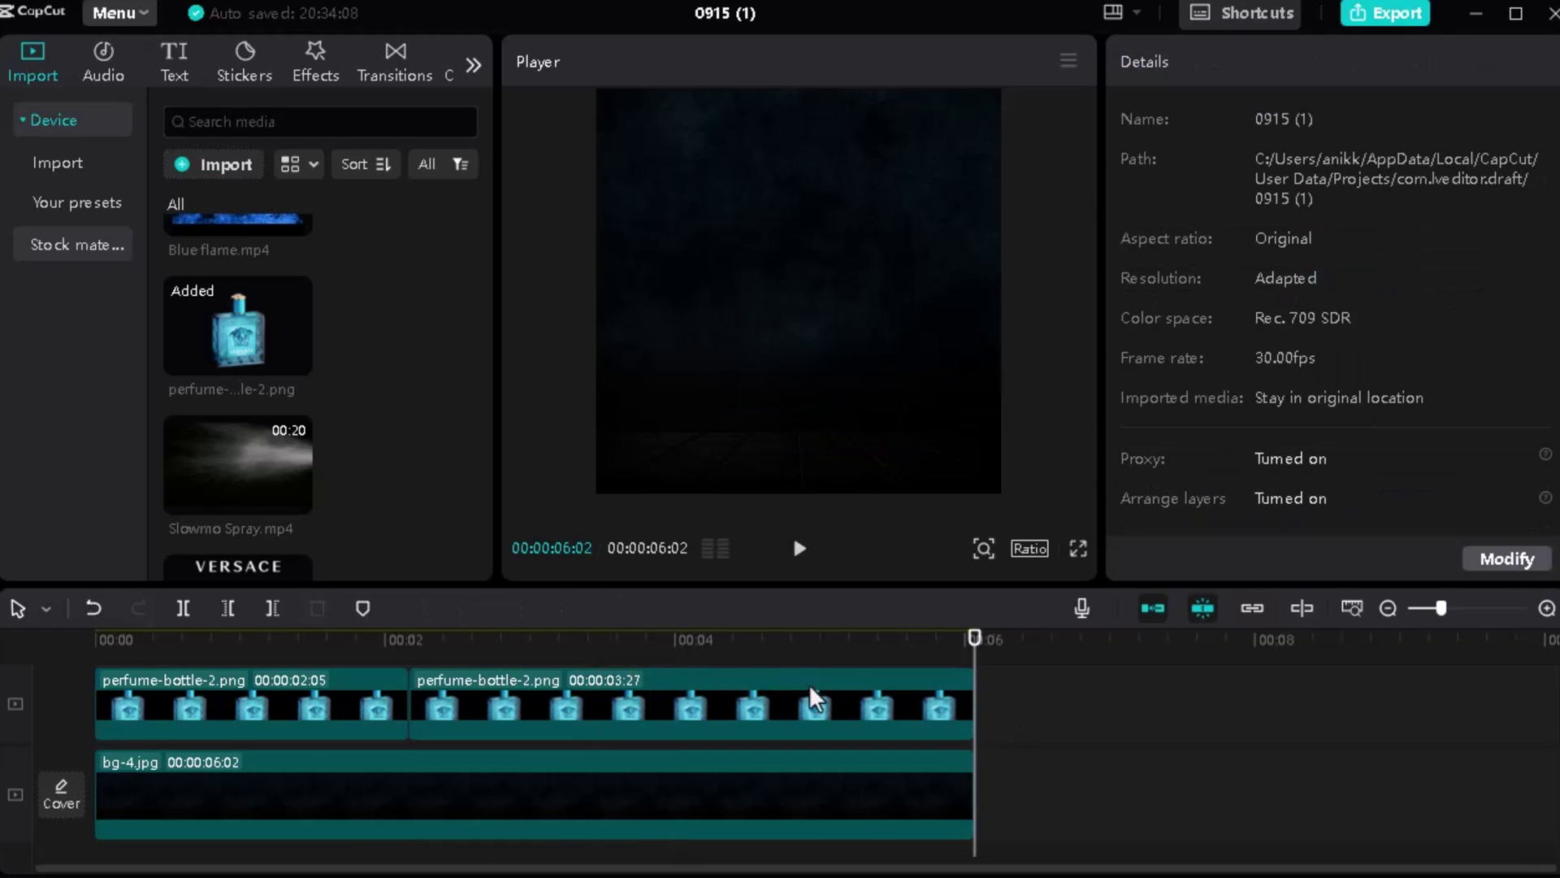
{"action": "left_click_drag", "start_coordinate": [974, 650], "coordinate": [627, 667]}
{"action": "left_click", "coordinate": [668, 714]}
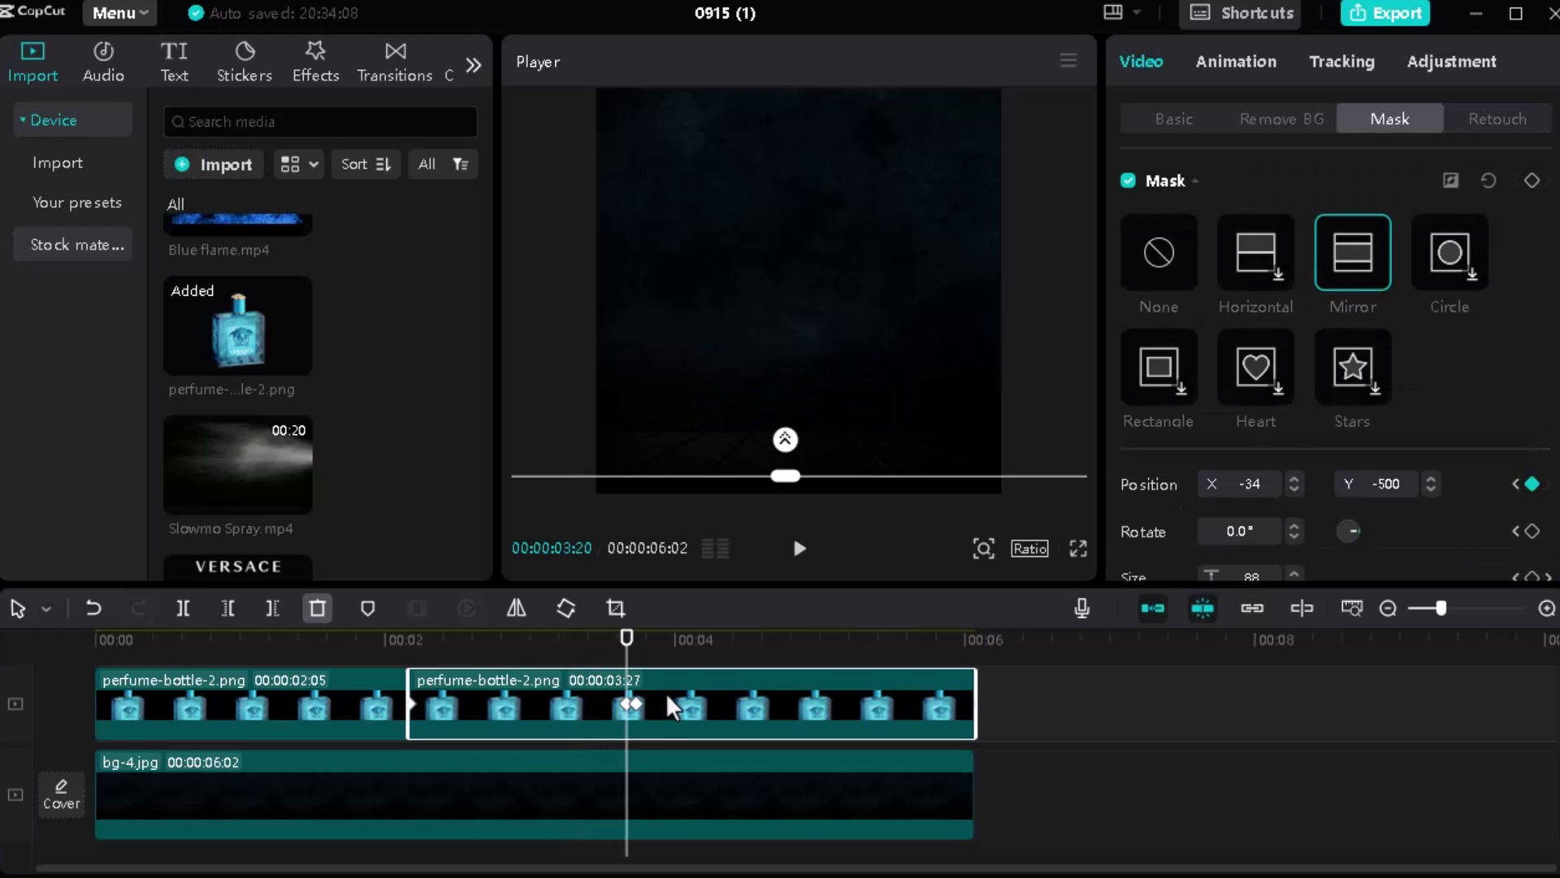
{"action": "left_click_drag", "start_coordinate": [627, 654], "coordinate": [639, 657]}
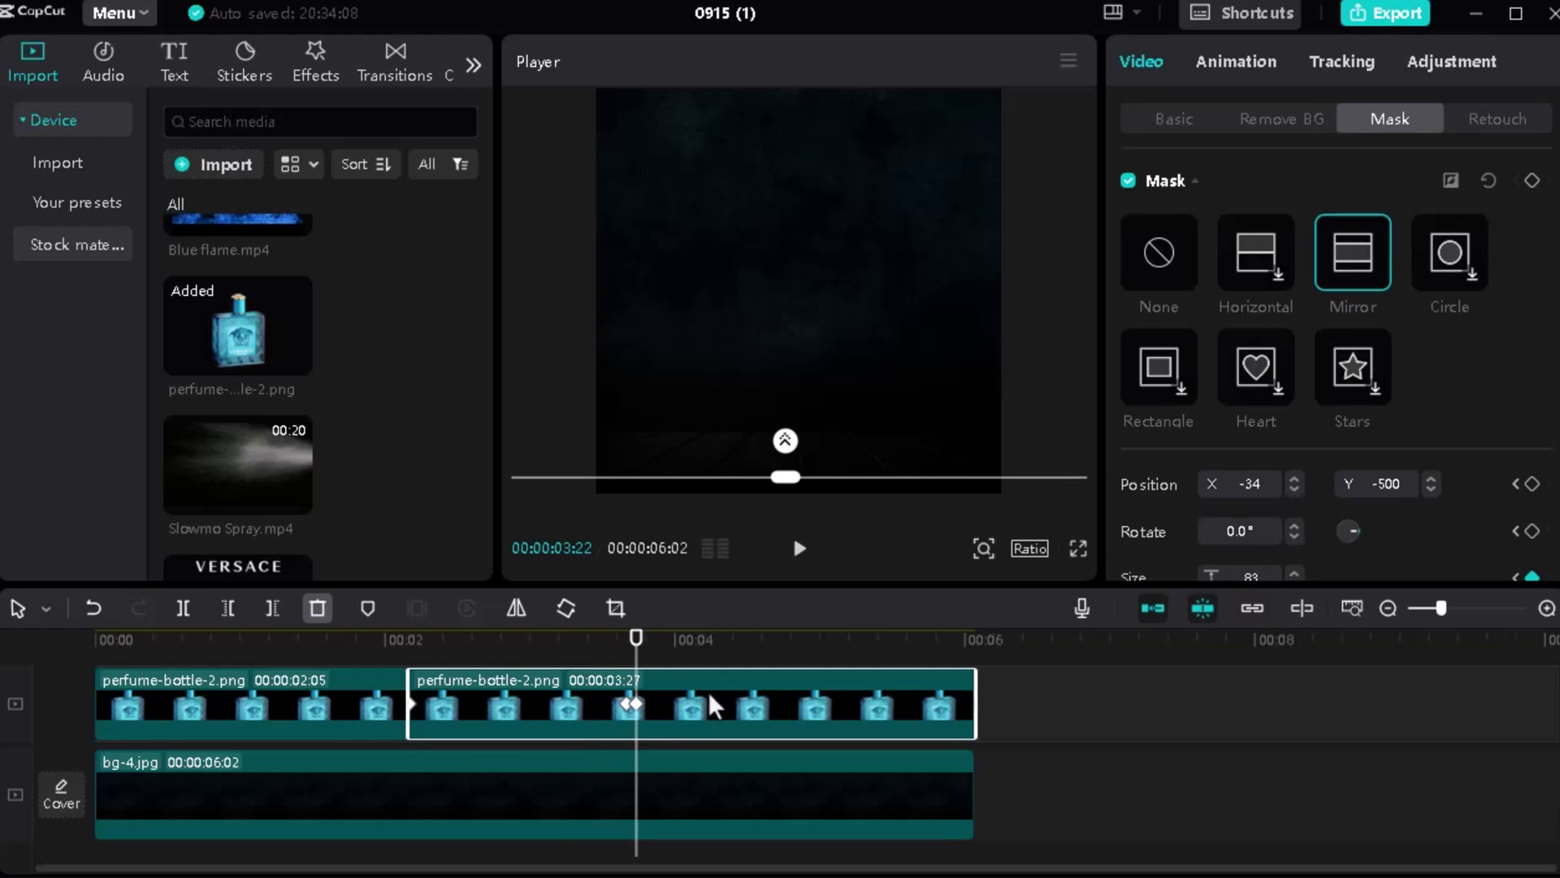
{"action": "left_click", "coordinate": [188, 608]}
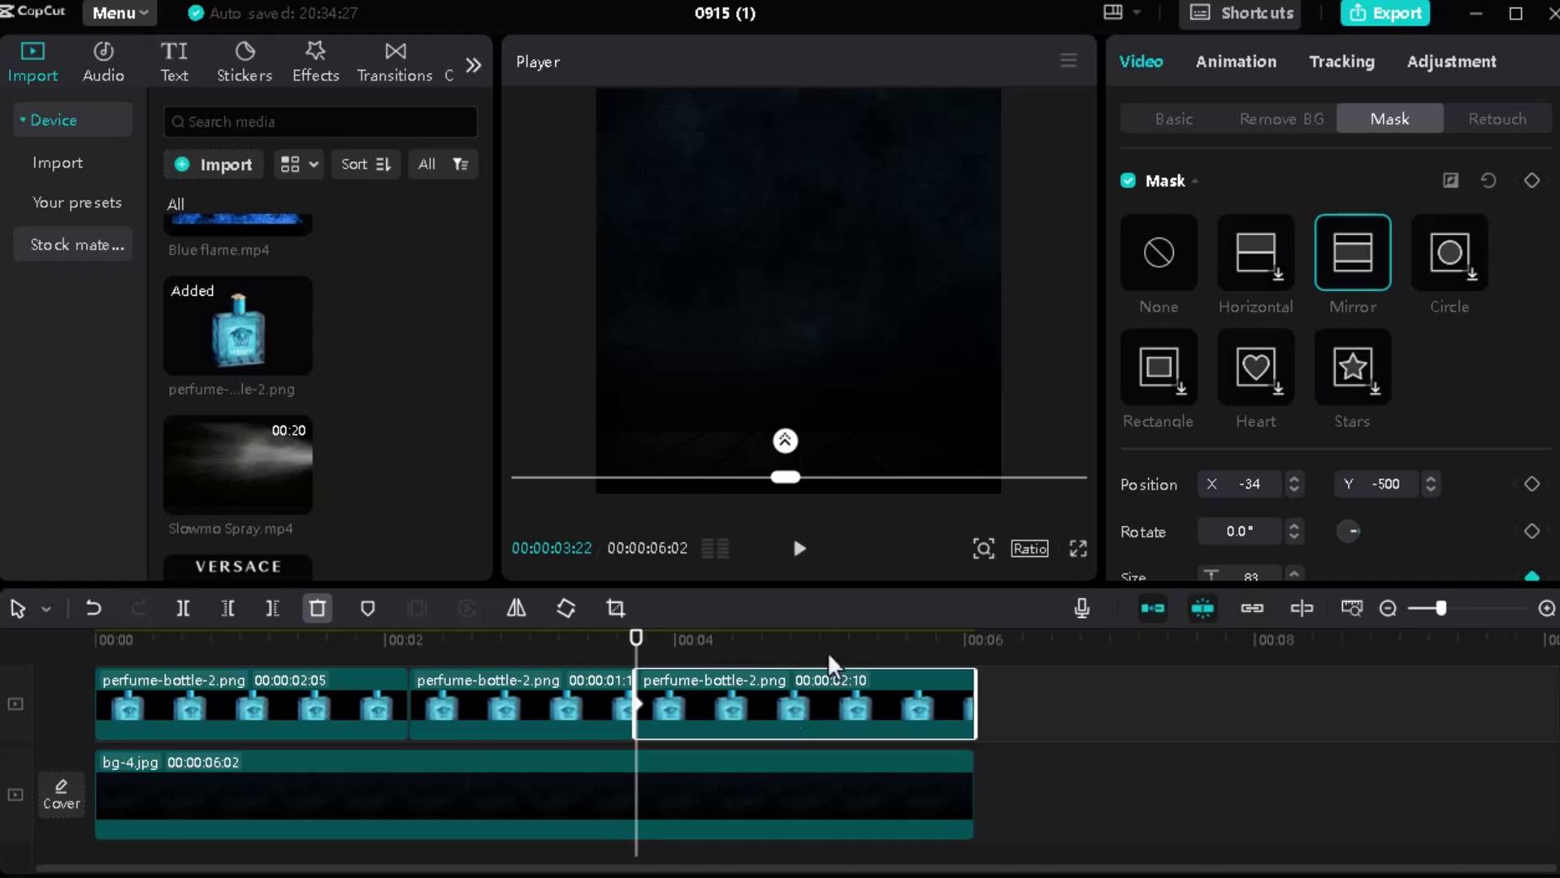
{"action": "left_click", "coordinate": [1162, 258]}
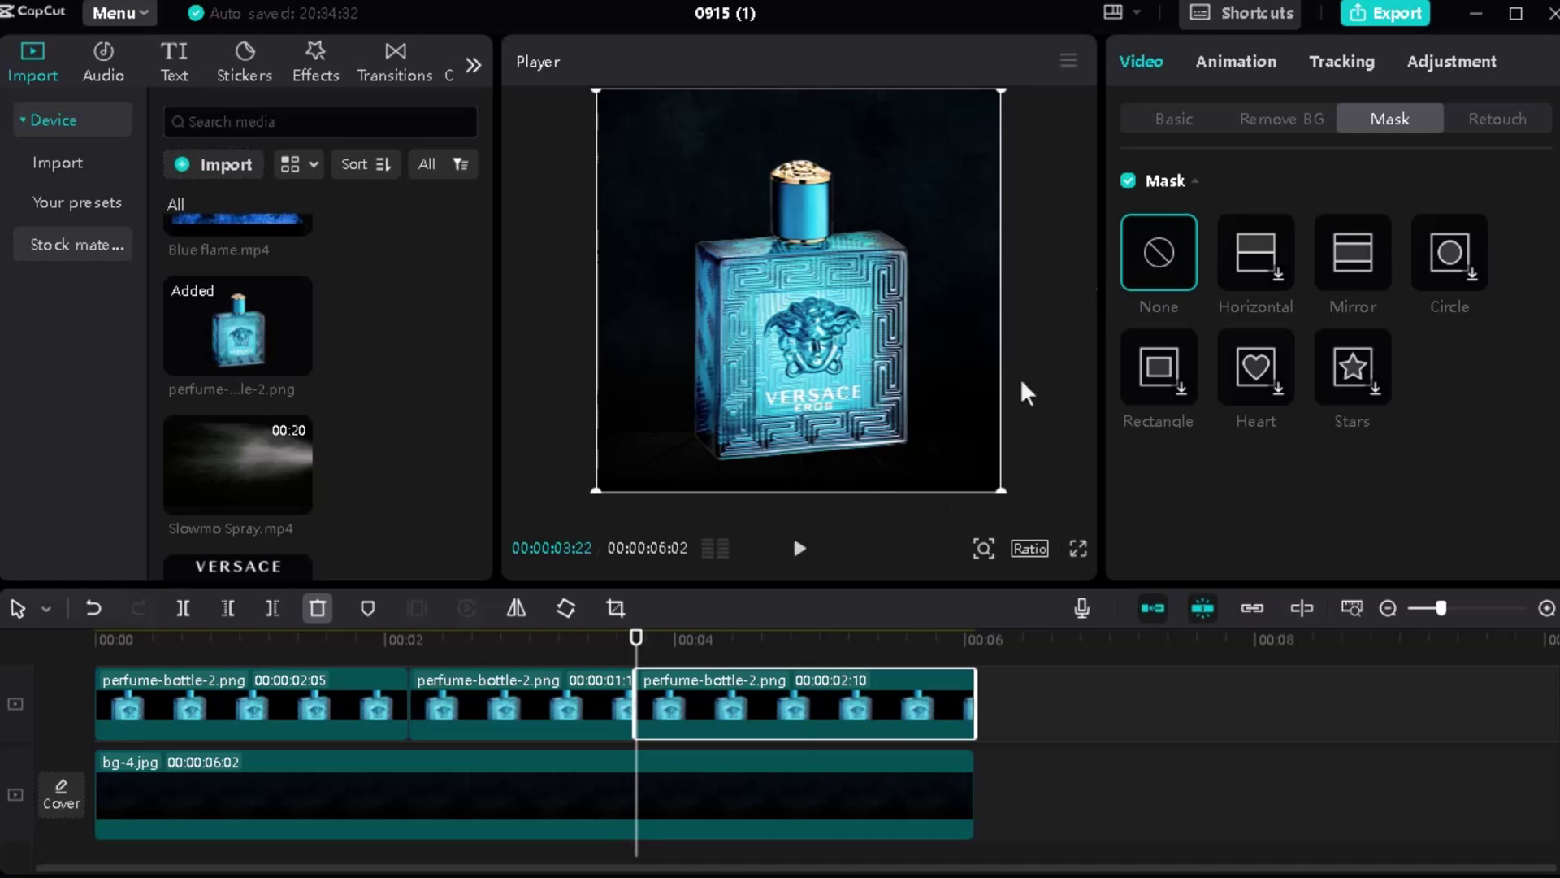
Step: Apply the Fade In entrance animation to the third bottle clip
{"action": "mouse_move", "coordinate": [637, 639]}
{"action": "left_mouse_down"}
{"action": "mouse_move", "coordinate": [327, 639]}
{"action": "mouse_move", "coordinate": [648, 642]}
{"action": "mouse_move", "coordinate": [636, 639]}
{"action": "left_mouse_up"}
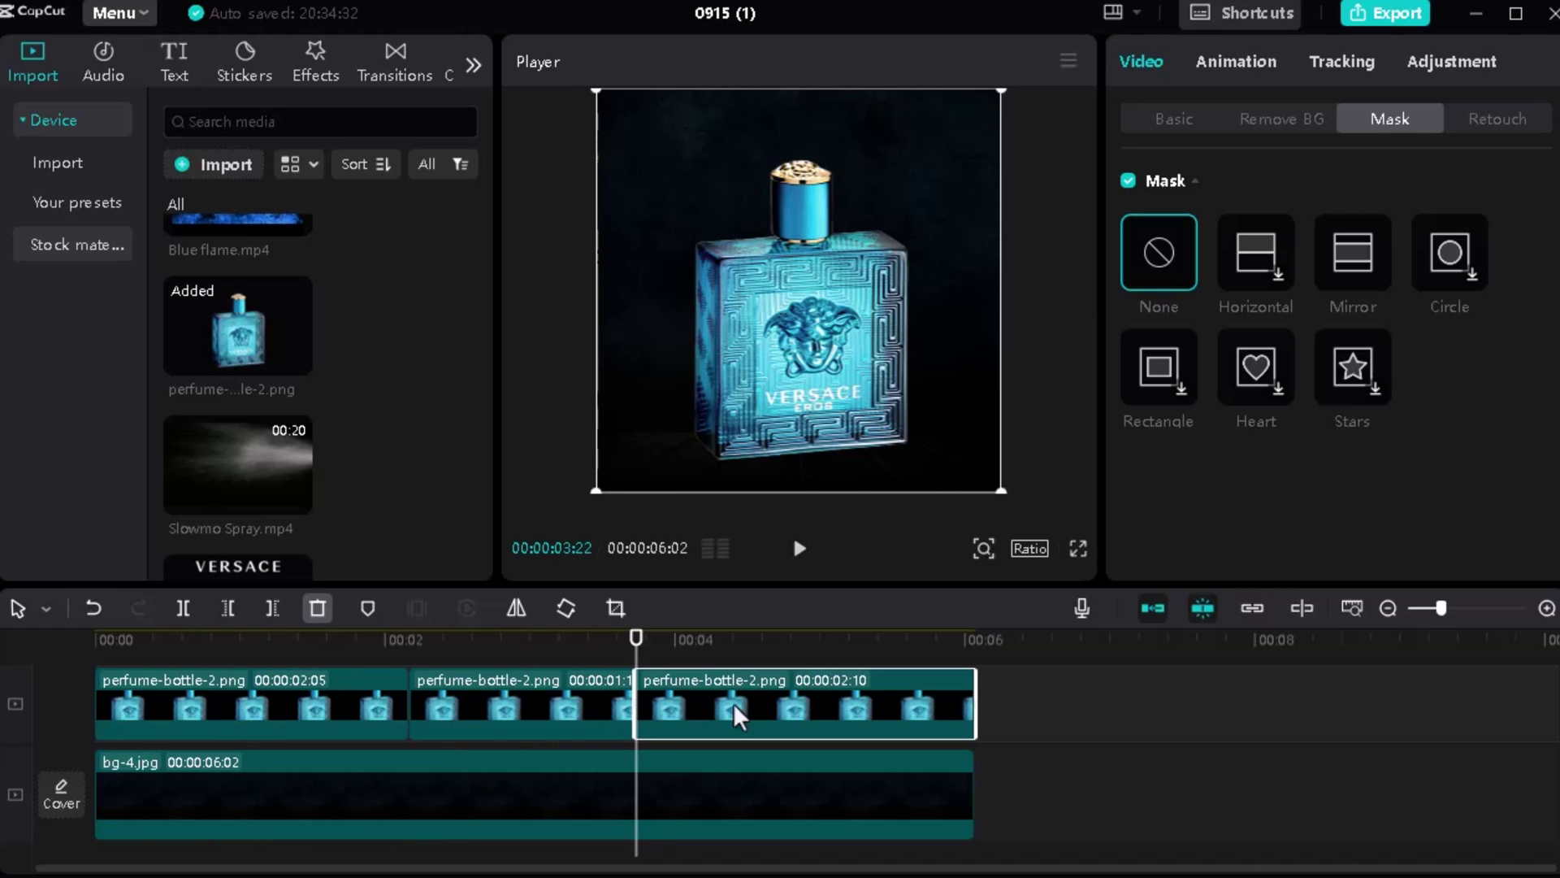
{"action": "left_click", "coordinate": [1247, 58]}
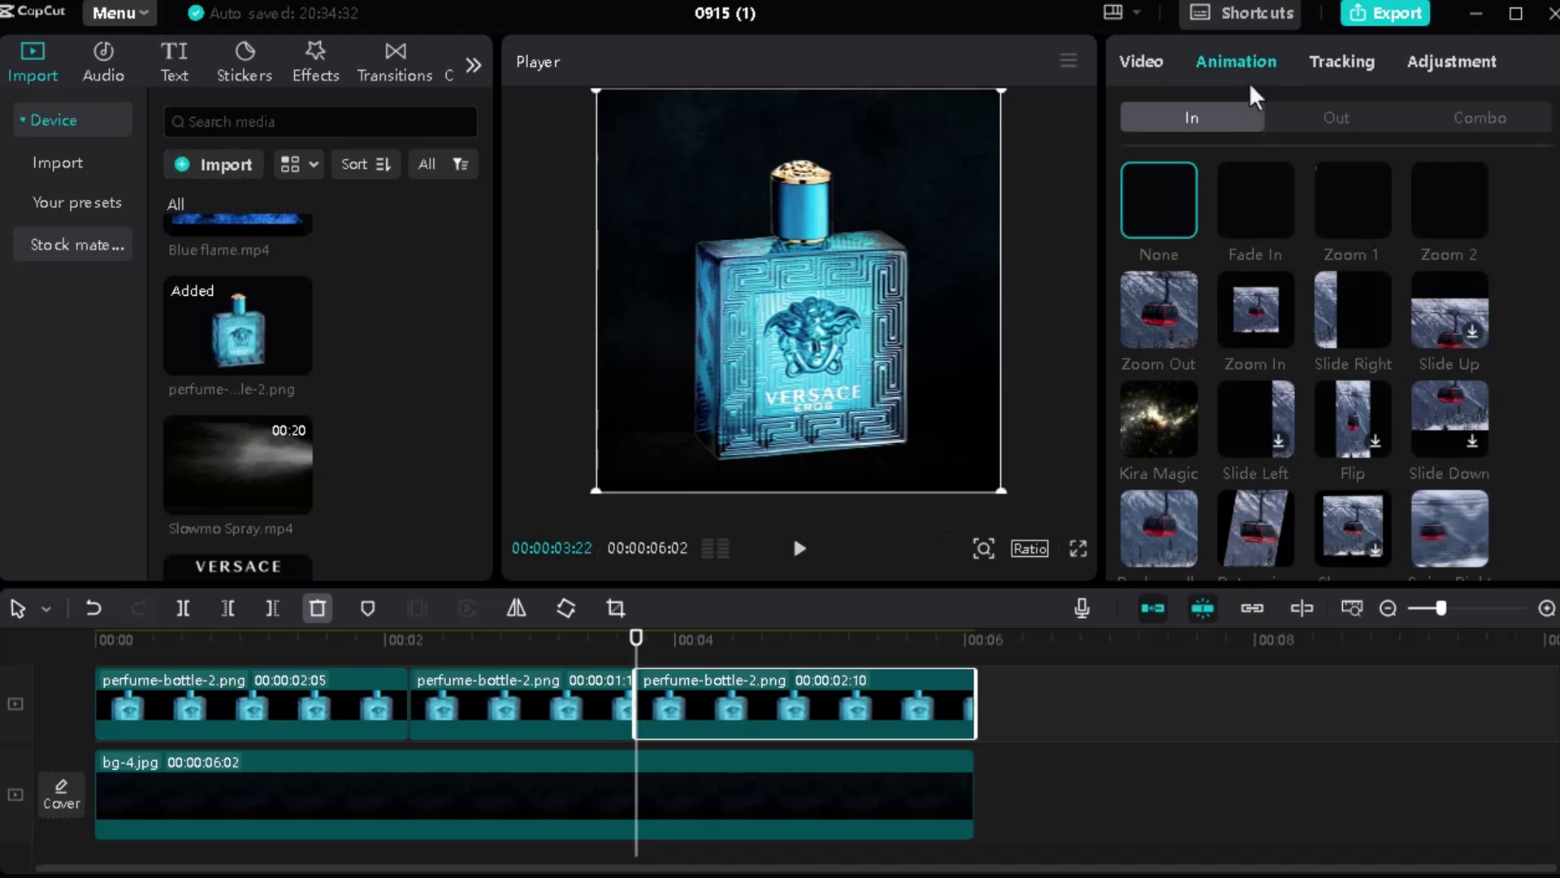
{"action": "left_click", "coordinate": [1264, 194]}
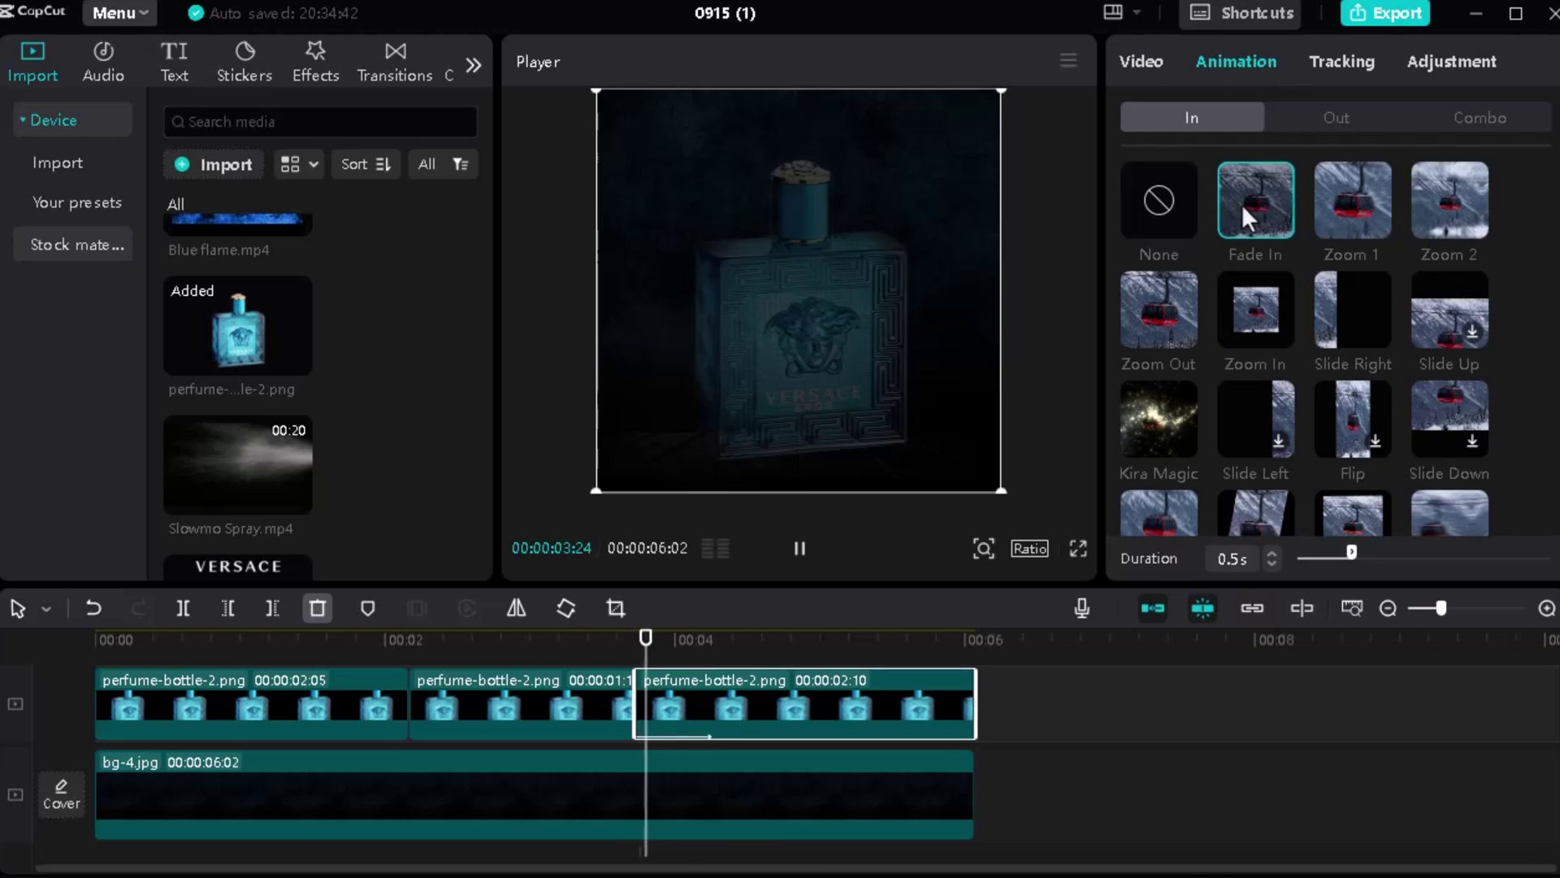
Step: Play back the bottle clips to check the second light sweep and the fade-in of the full bottle
{"action": "left_click", "coordinate": [798, 651]}
{"action": "left_click", "coordinate": [982, 685]}
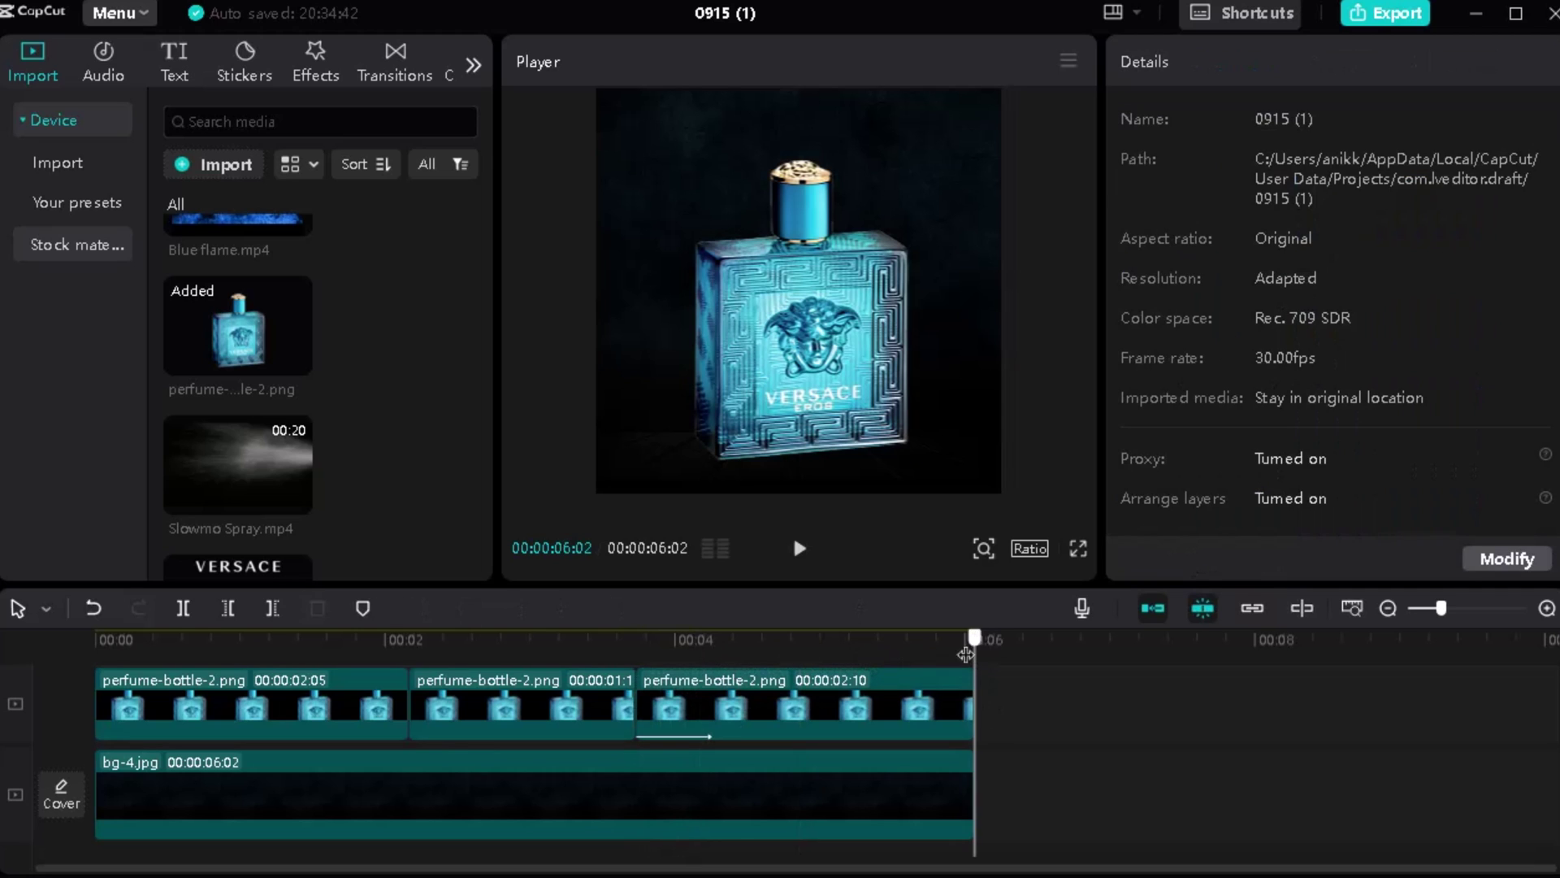
{"action": "left_click", "coordinate": [317, 639]}
{"action": "key", "text": "space"}
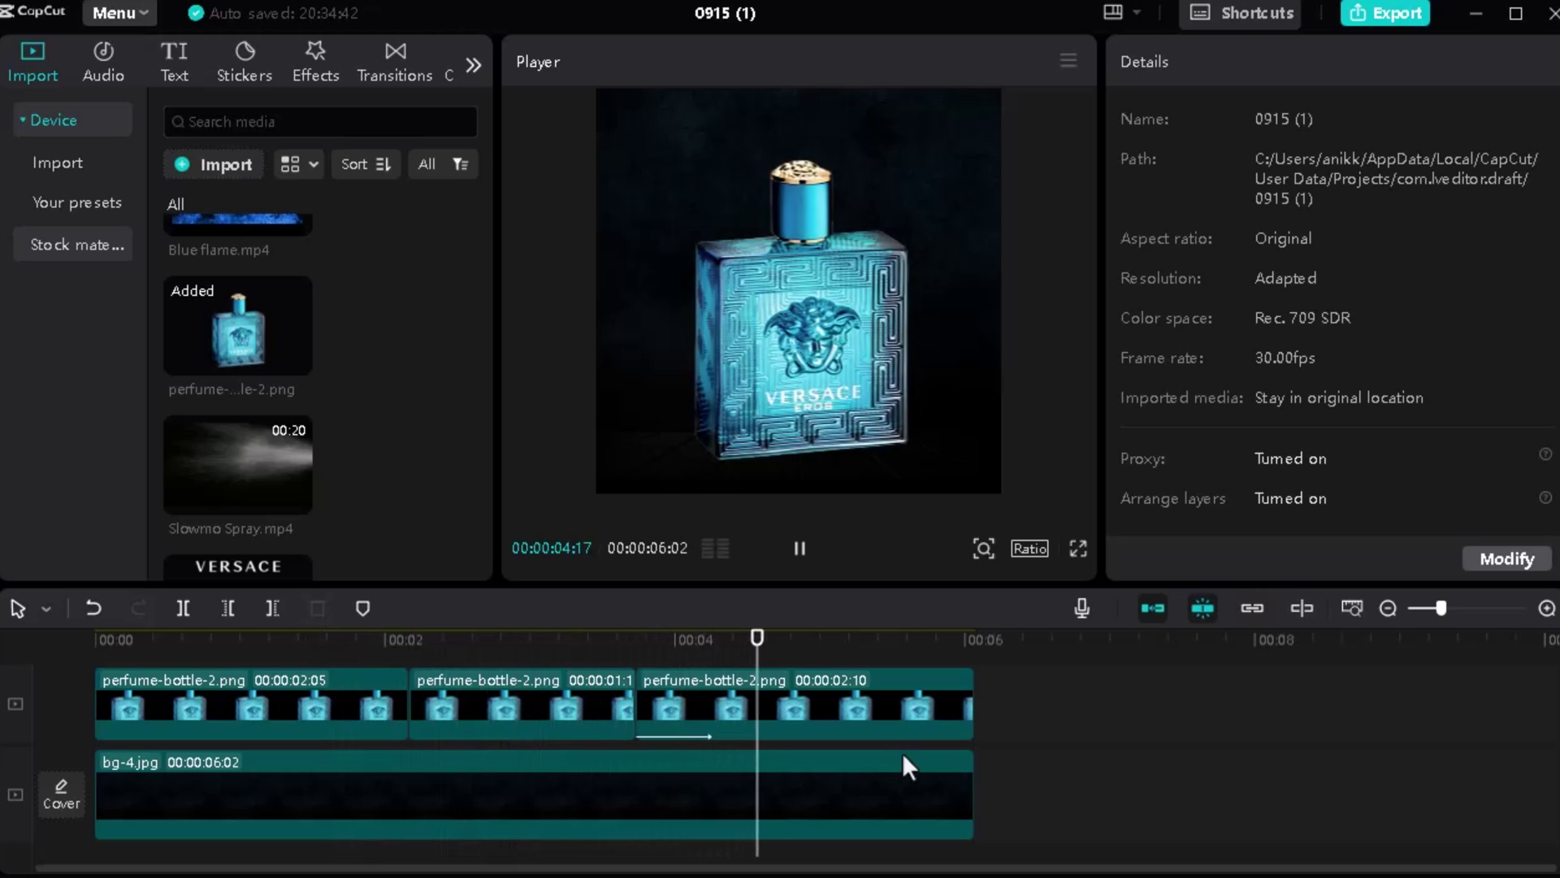
{"action": "left_click", "coordinate": [782, 642]}
{"action": "left_click", "coordinate": [718, 642]}
Step: Place text.png on a new track above the bottle at 00:00:03:22 and enlarge the timeline area to show all tracks
{"action": "left_click_drag", "start_coordinate": [584, 648], "coordinate": [637, 656]}
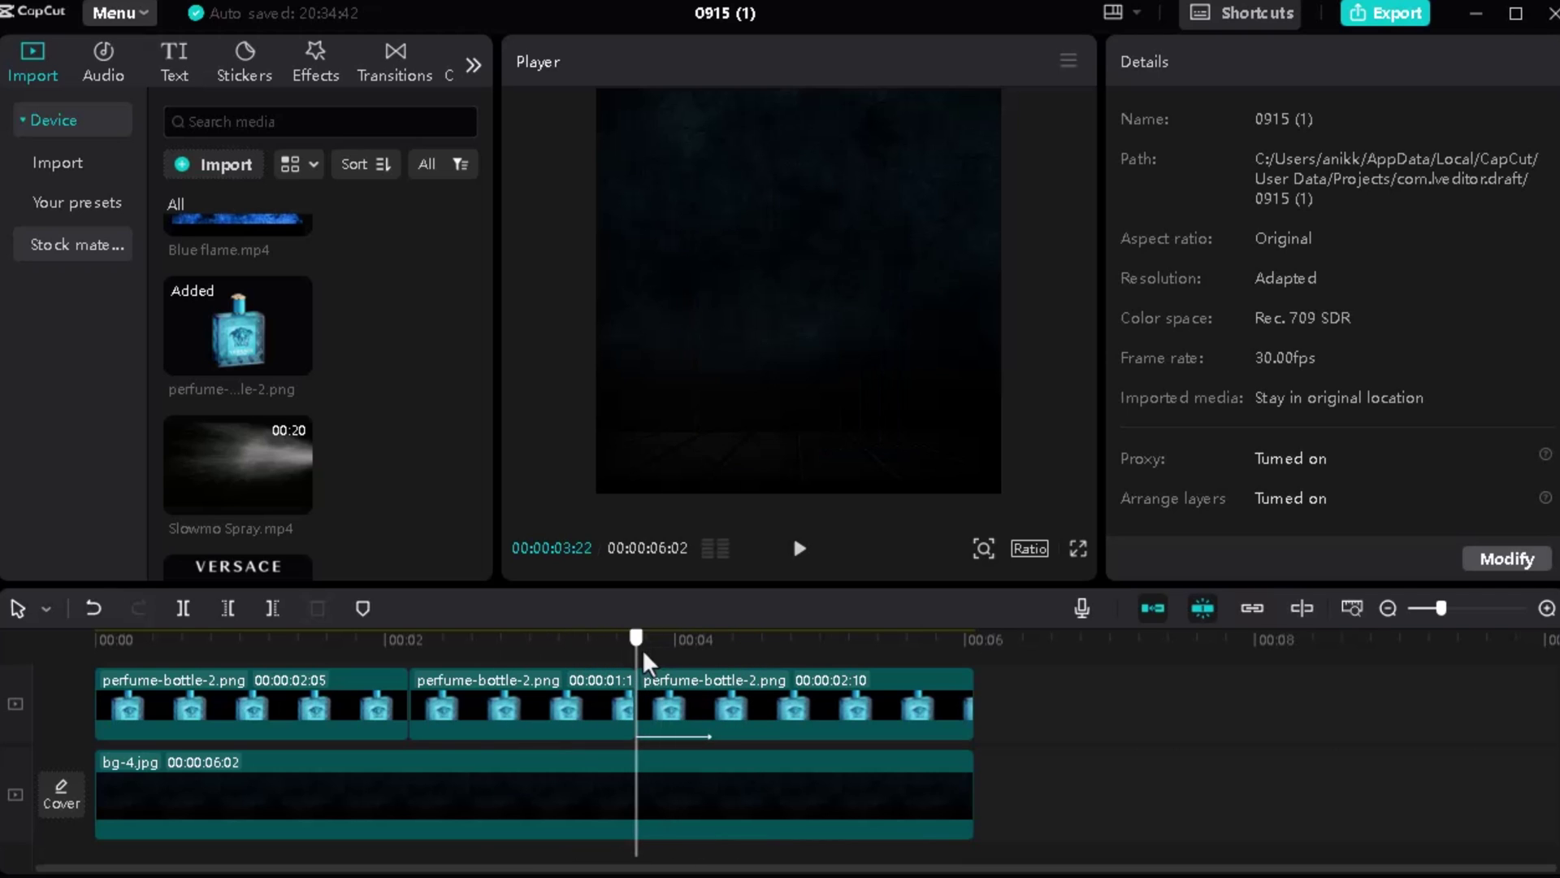
{"action": "scroll", "coordinate": [331, 412], "scroll_direction": "down", "scroll_amount": 3}
{"action": "left_click", "coordinate": [260, 487]}
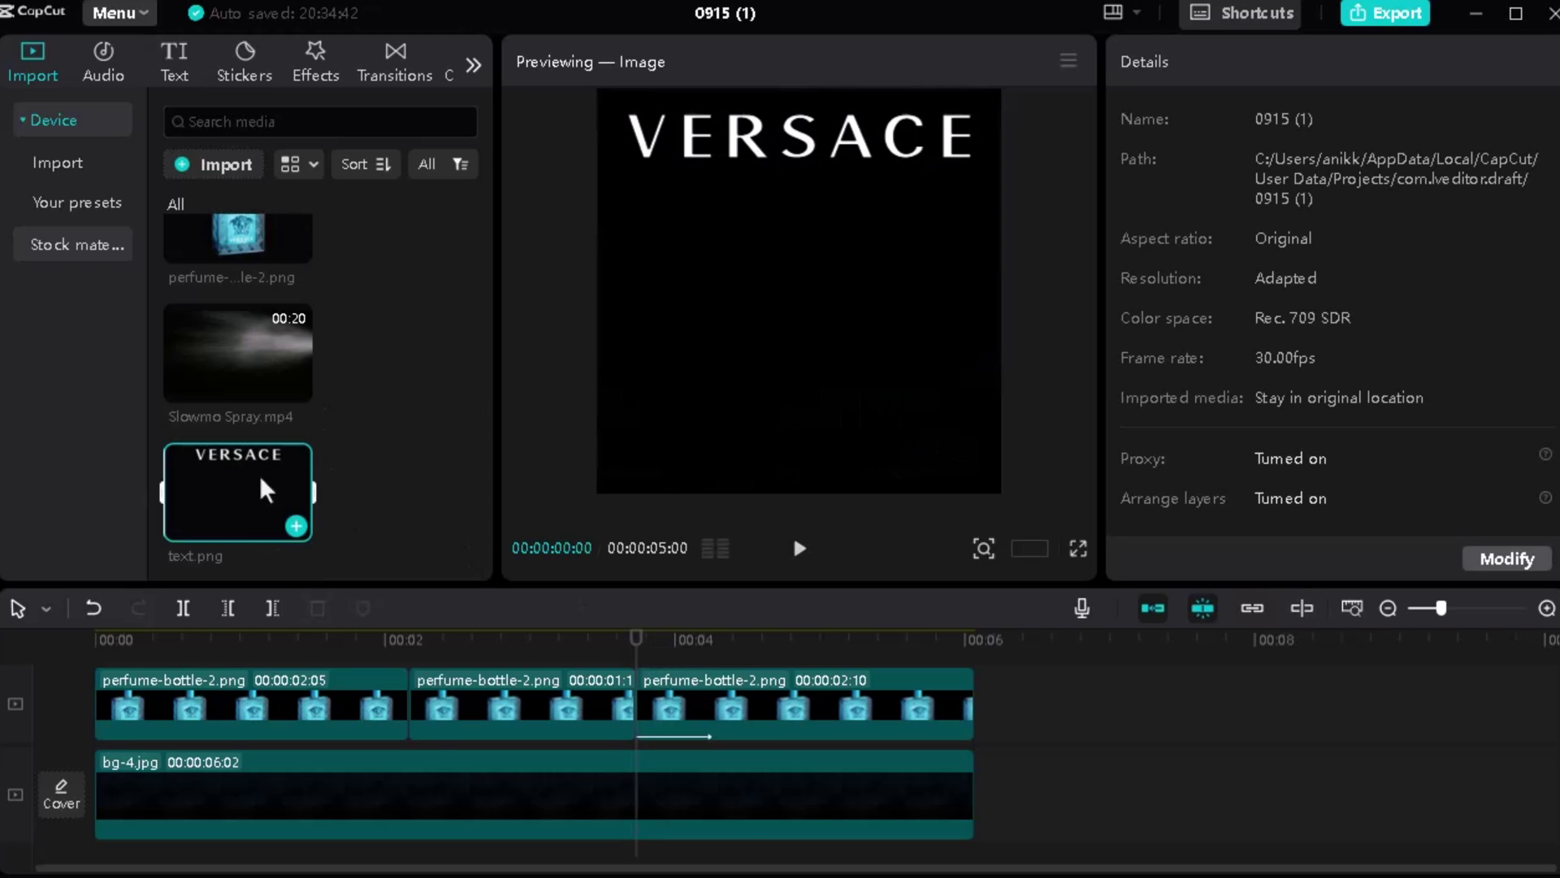
{"action": "scroll", "coordinate": [260, 495], "scroll_direction": "up", "scroll_amount": 2}
{"action": "scroll", "coordinate": [257, 464], "scroll_direction": "down", "scroll_amount": 2}
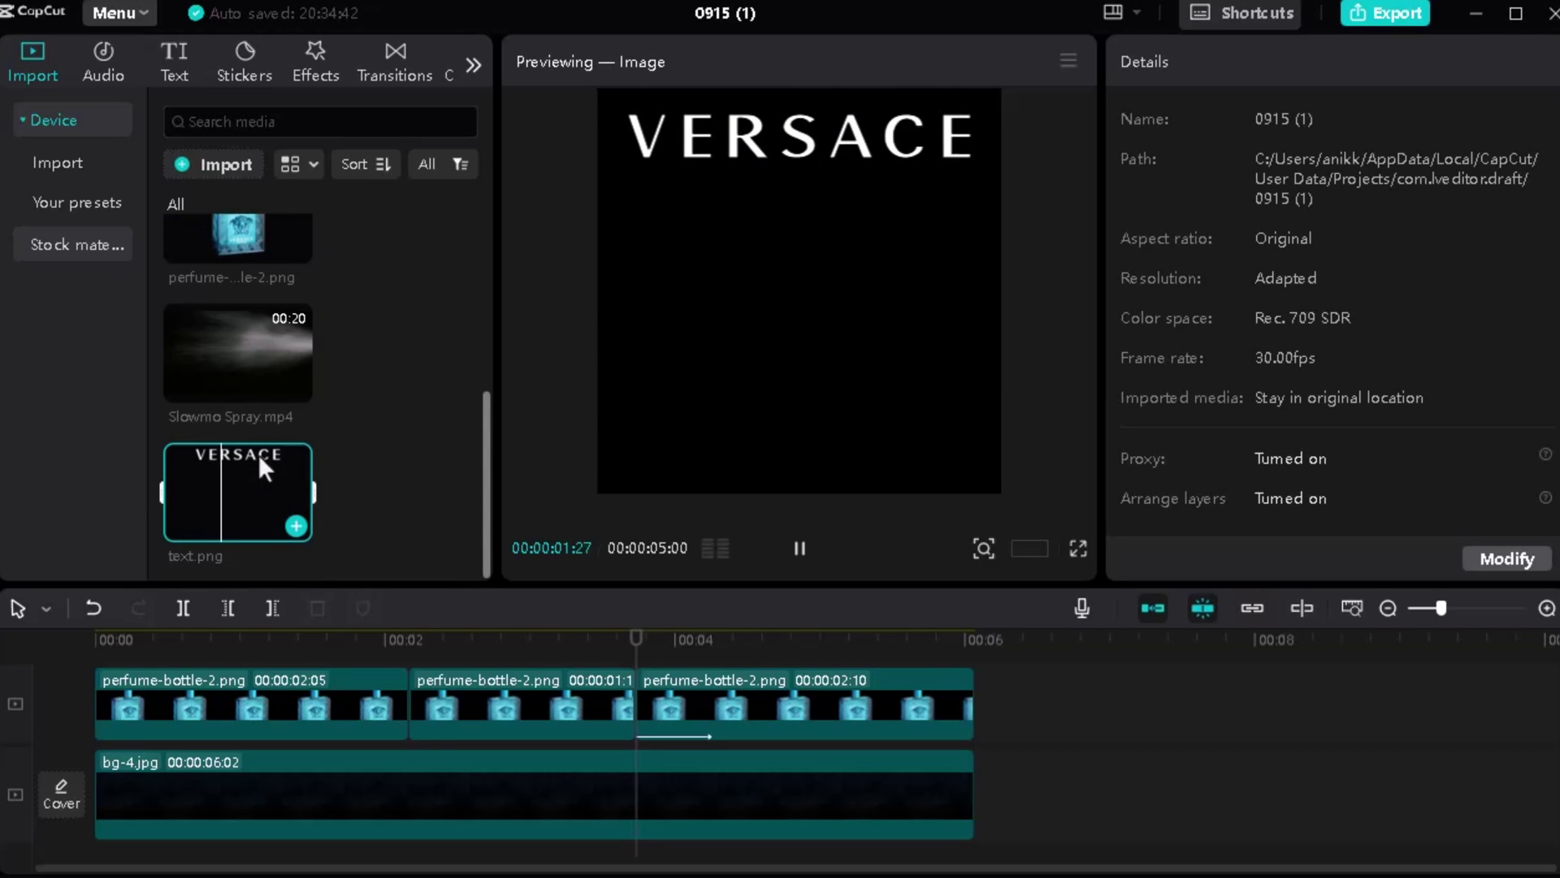
{"action": "left_click_drag", "start_coordinate": [252, 479], "coordinate": [642, 682]}
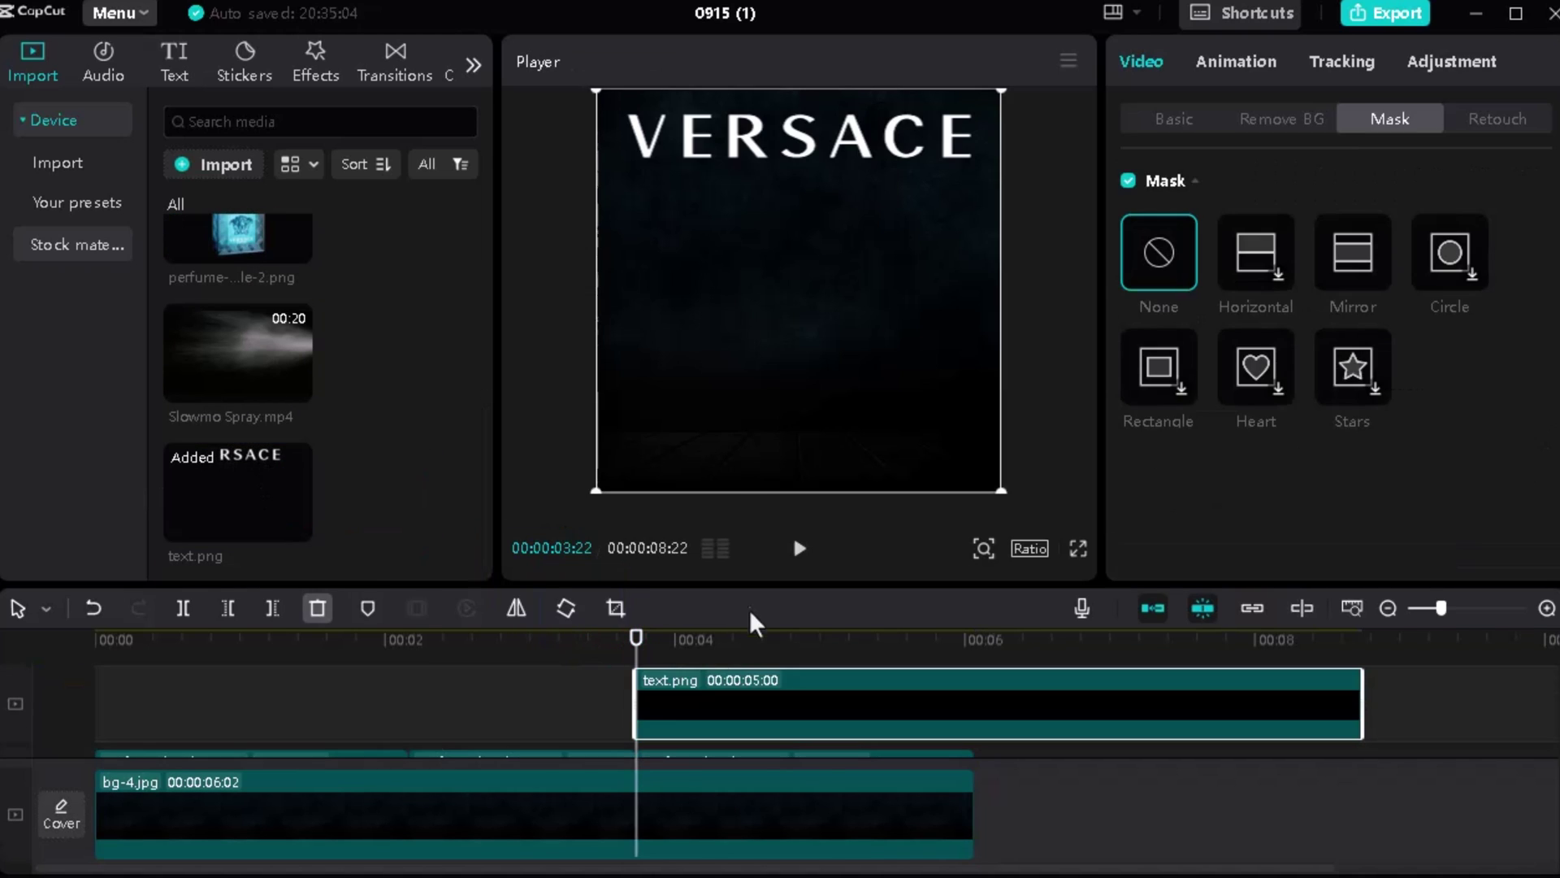
{"action": "left_click_drag", "start_coordinate": [746, 583], "coordinate": [745, 517]}
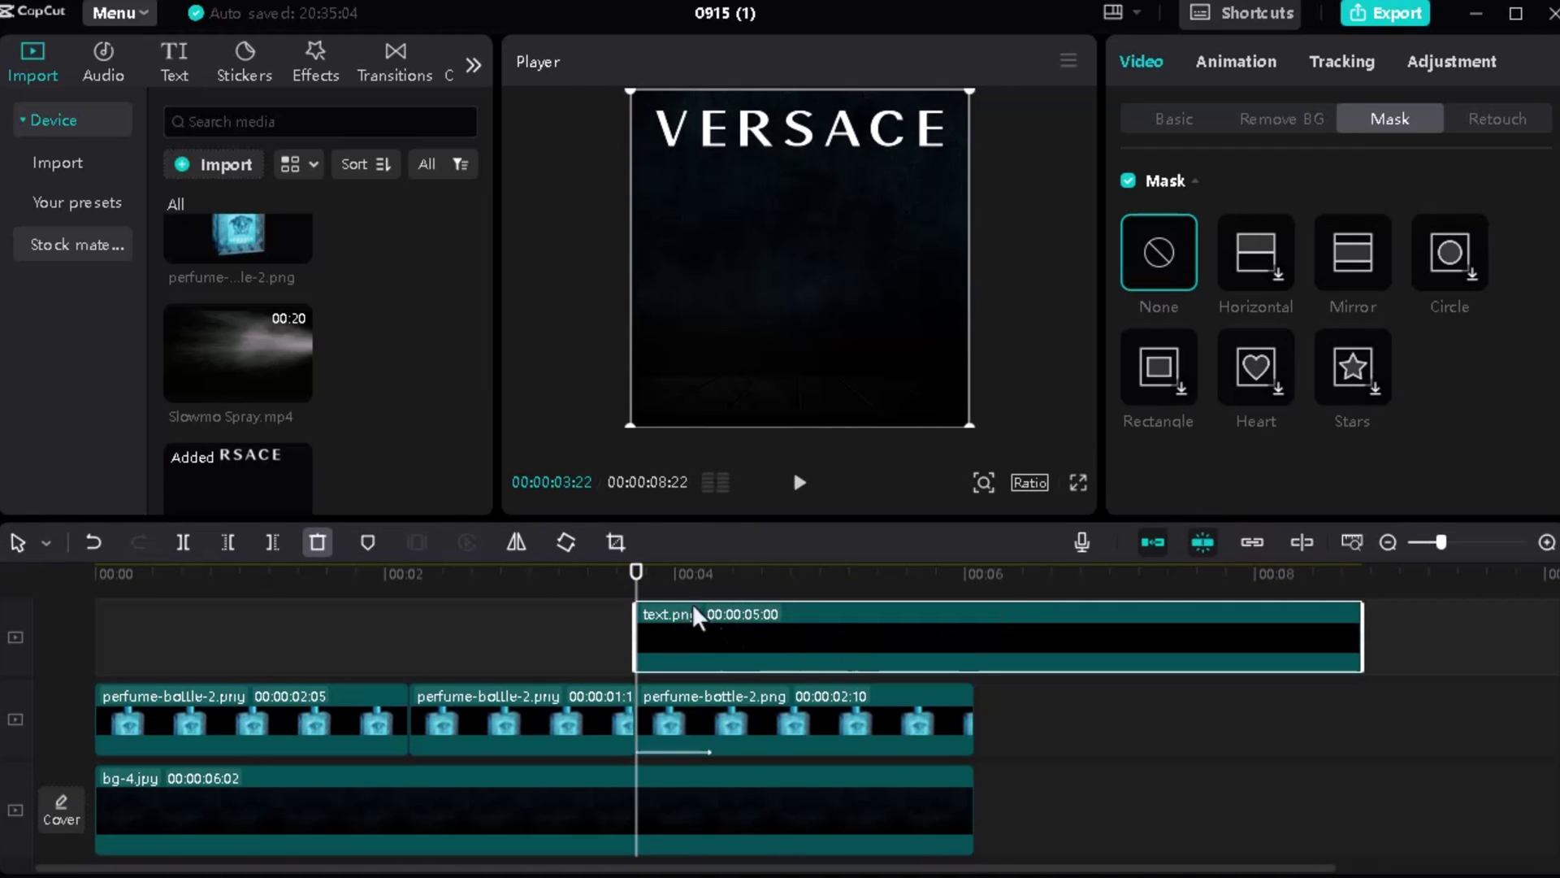
Step: Apply the Fade In entrance animation to the text.png clip and nudge the VERSACE title slightly upward in the frame
{"action": "mouse_move", "coordinate": [639, 576]}
{"action": "left_mouse_down"}
{"action": "mouse_move", "coordinate": [374, 564]}
{"action": "mouse_move", "coordinate": [685, 575]}
{"action": "mouse_move", "coordinate": [638, 580]}
{"action": "left_mouse_up"}
{"action": "left_click", "coordinate": [1232, 64]}
{"action": "left_click", "coordinate": [1265, 210]}
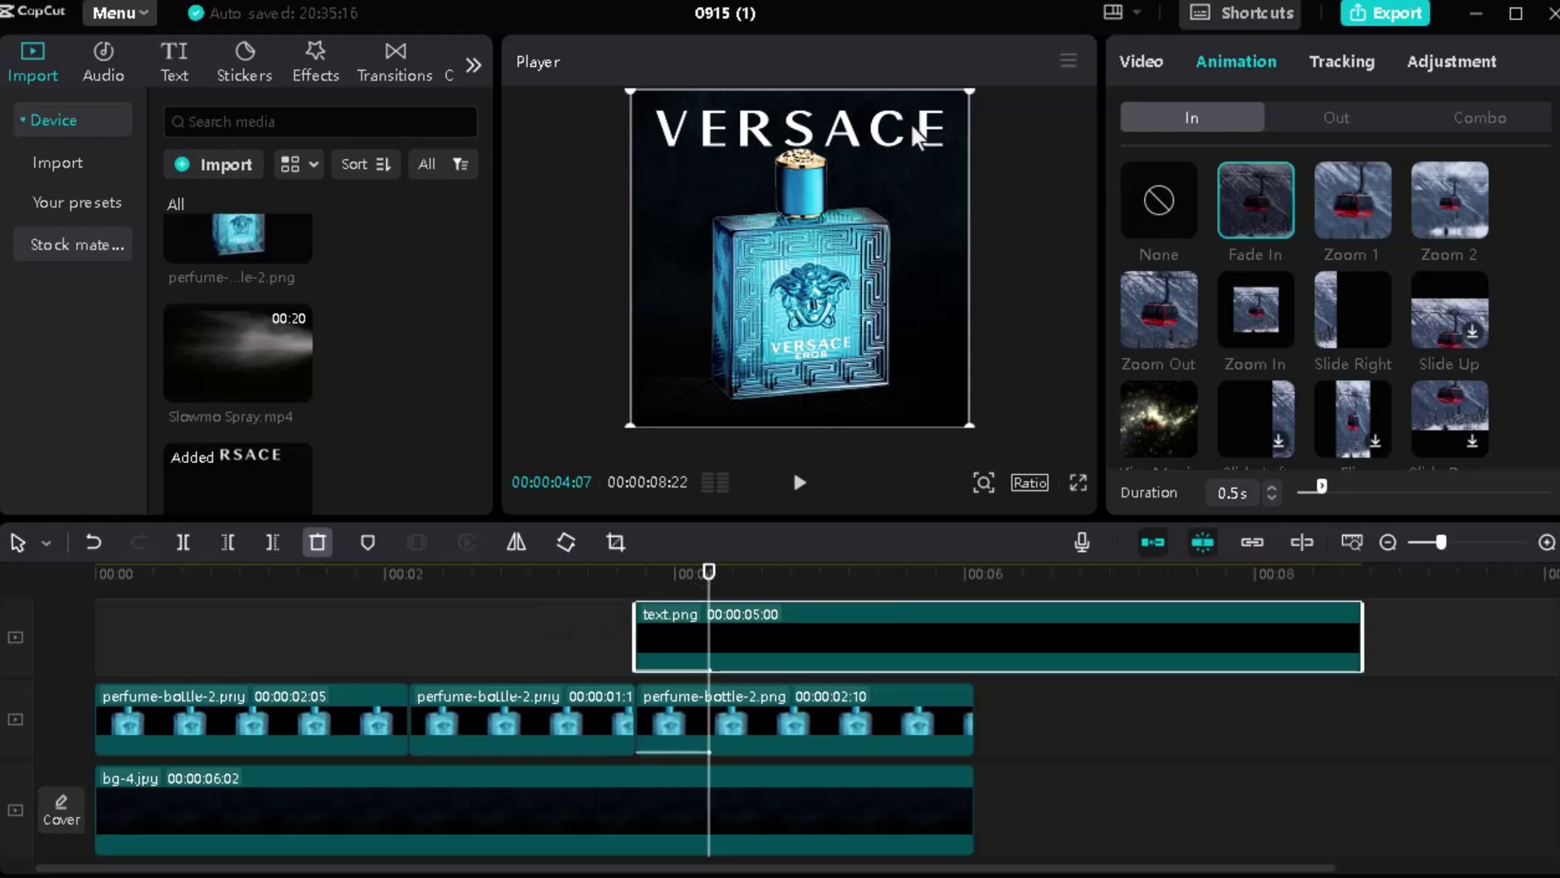
{"action": "left_click_drag", "start_coordinate": [911, 127], "coordinate": [916, 130]}
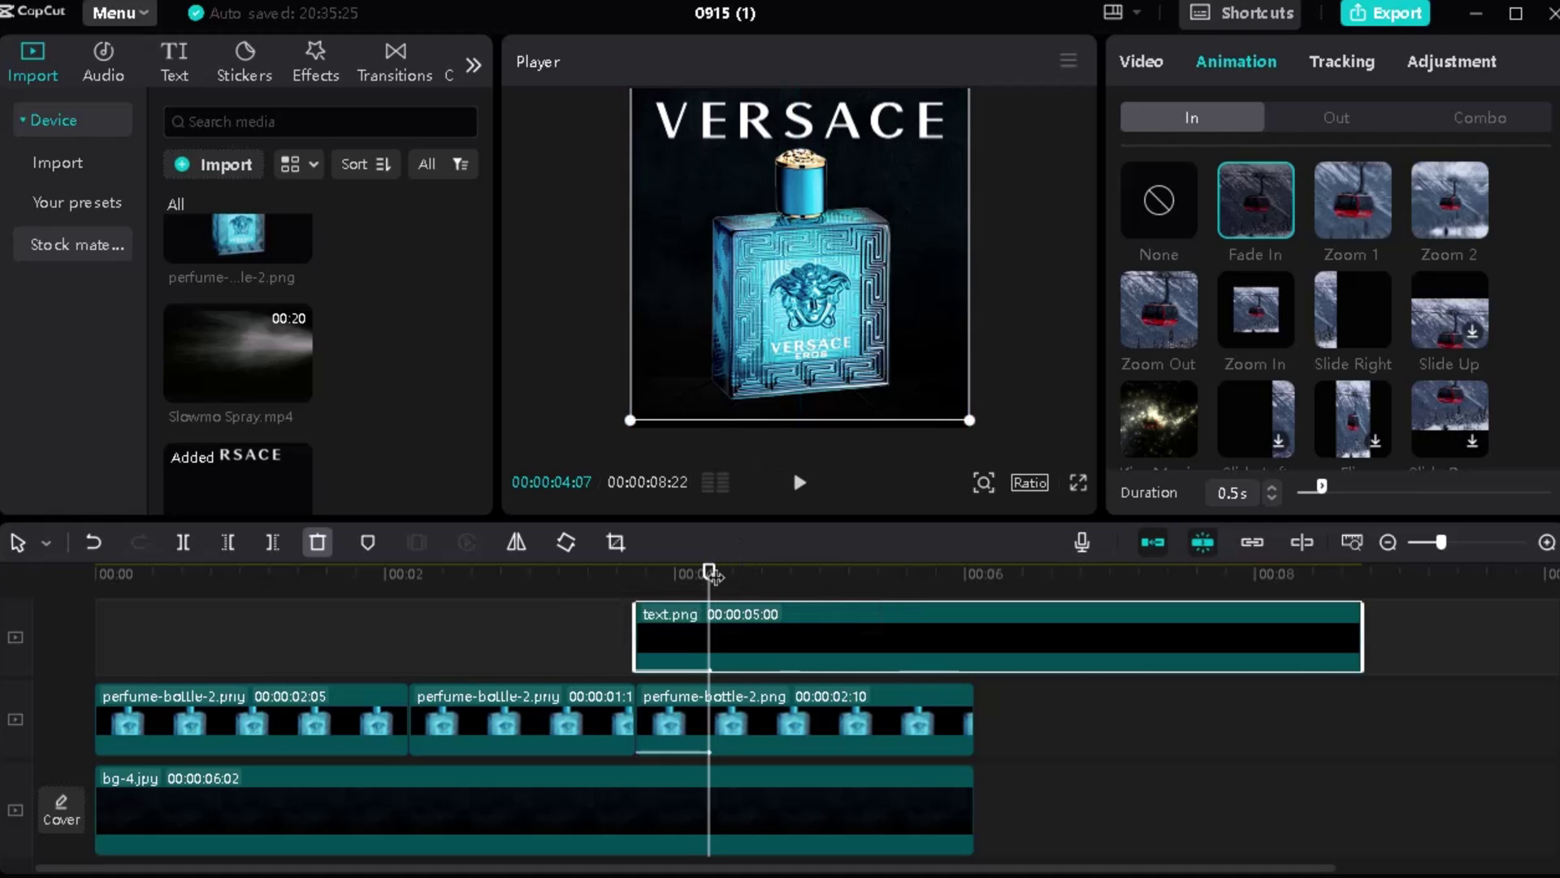
Step: Play the timeline to check the title and the bottle fading in together
{"action": "left_click_drag", "start_coordinate": [732, 573], "coordinate": [468, 596]}
{"action": "left_click", "coordinate": [305, 646]}
{"action": "key", "text": "space"}
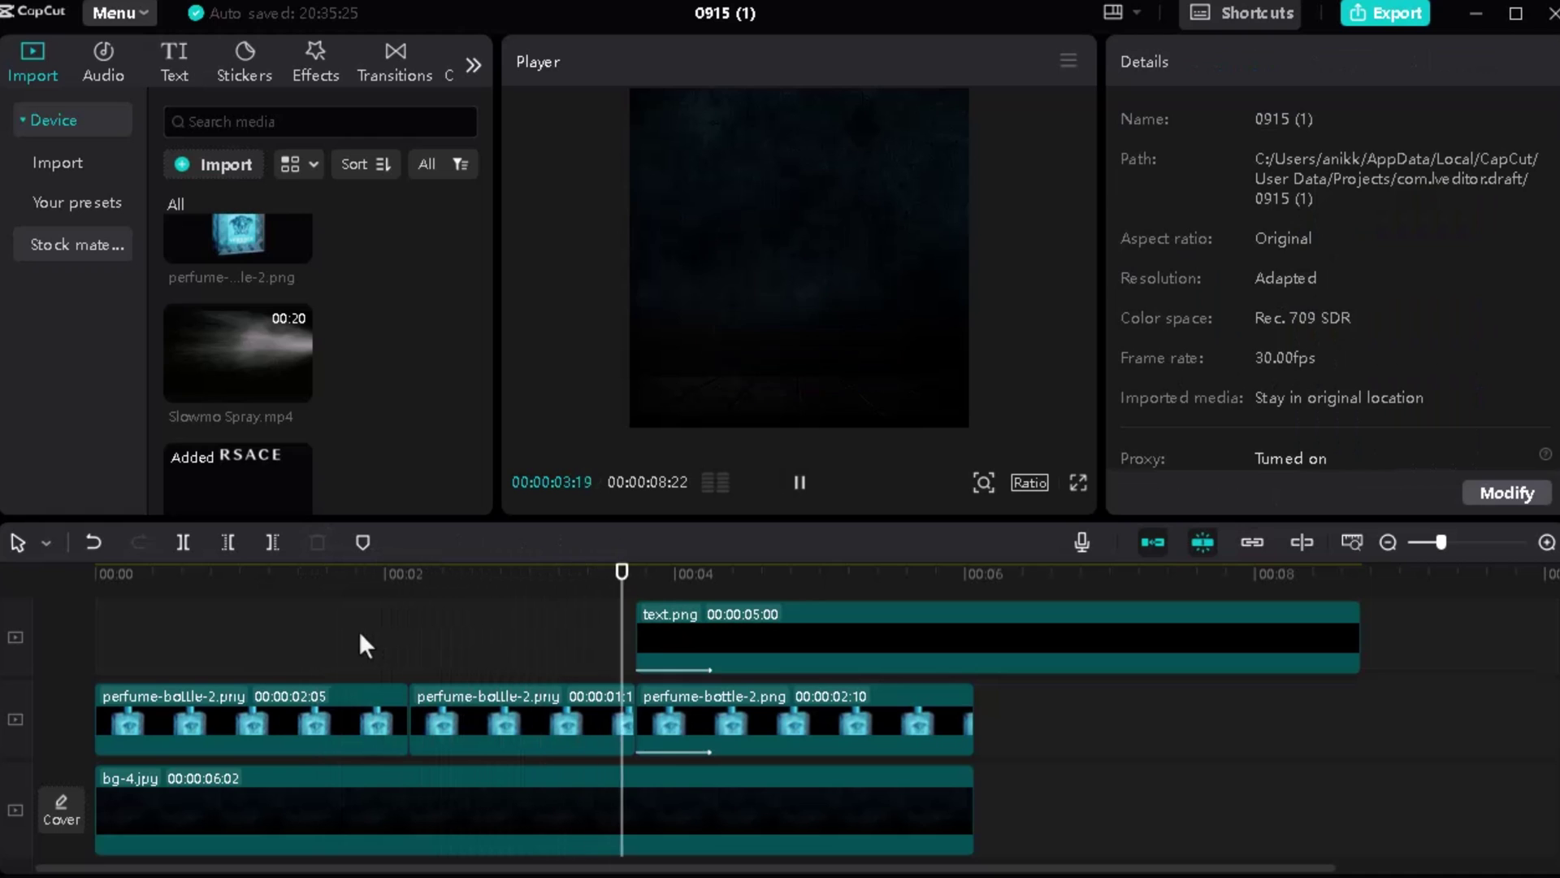
{"action": "key", "text": "space"}
Step: Place Blue flame.mp4 between the bottle and background tracks at 00:00:04:02 and shift it right to X 120, Y 0
{"action": "left_click_drag", "start_coordinate": [794, 573], "coordinate": [682, 584]}
{"action": "scroll", "coordinate": [377, 300], "scroll_direction": "down", "scroll_amount": 4}
{"action": "left_click", "coordinate": [252, 415]}
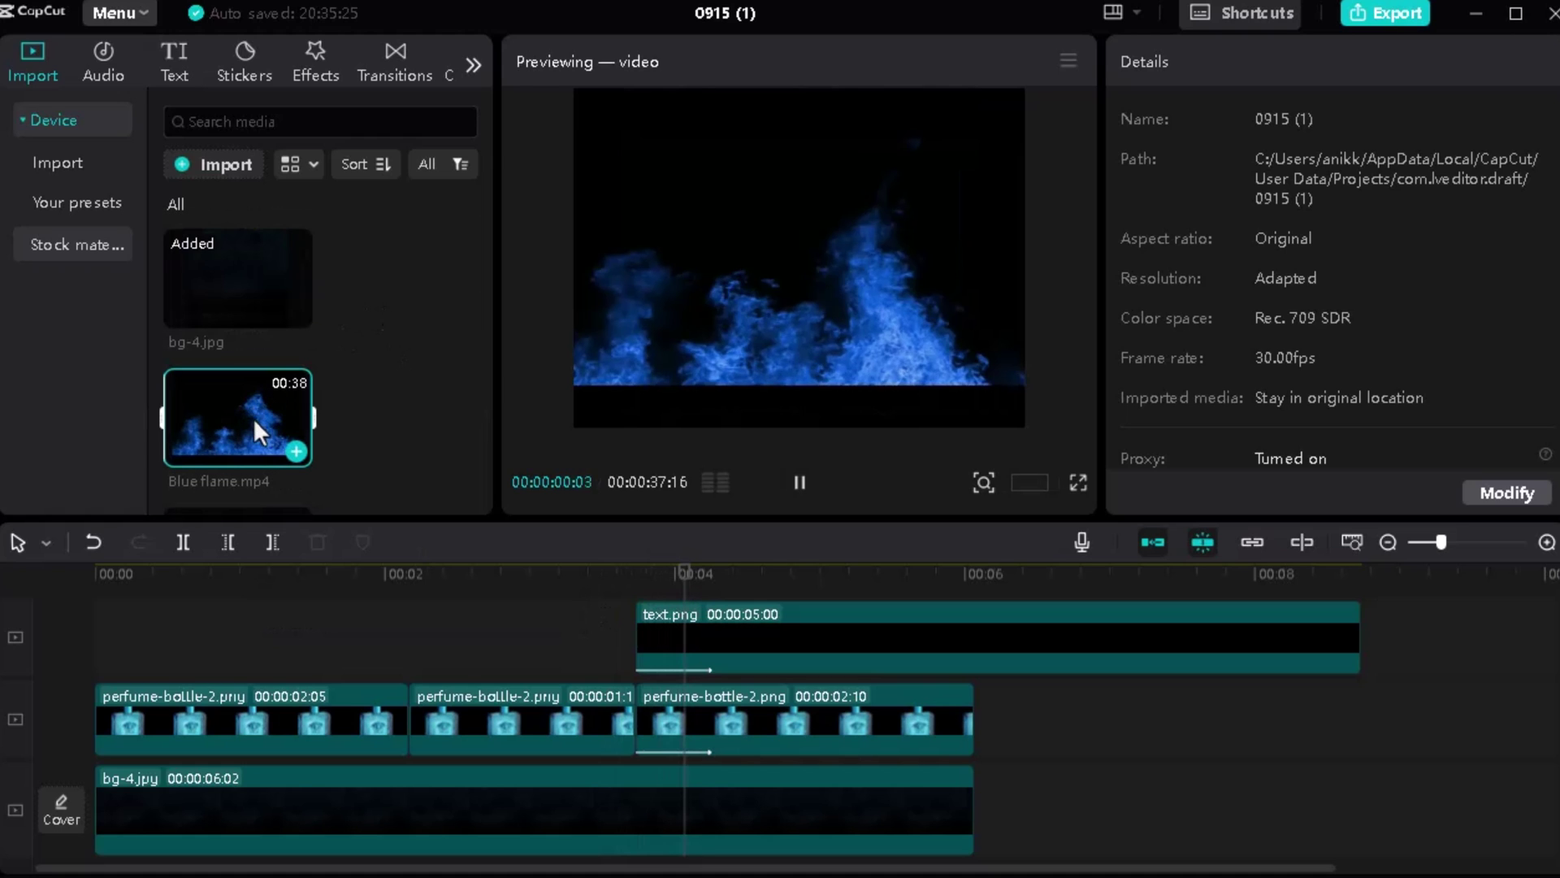
{"action": "left_click_drag", "start_coordinate": [267, 408], "coordinate": [782, 678]}
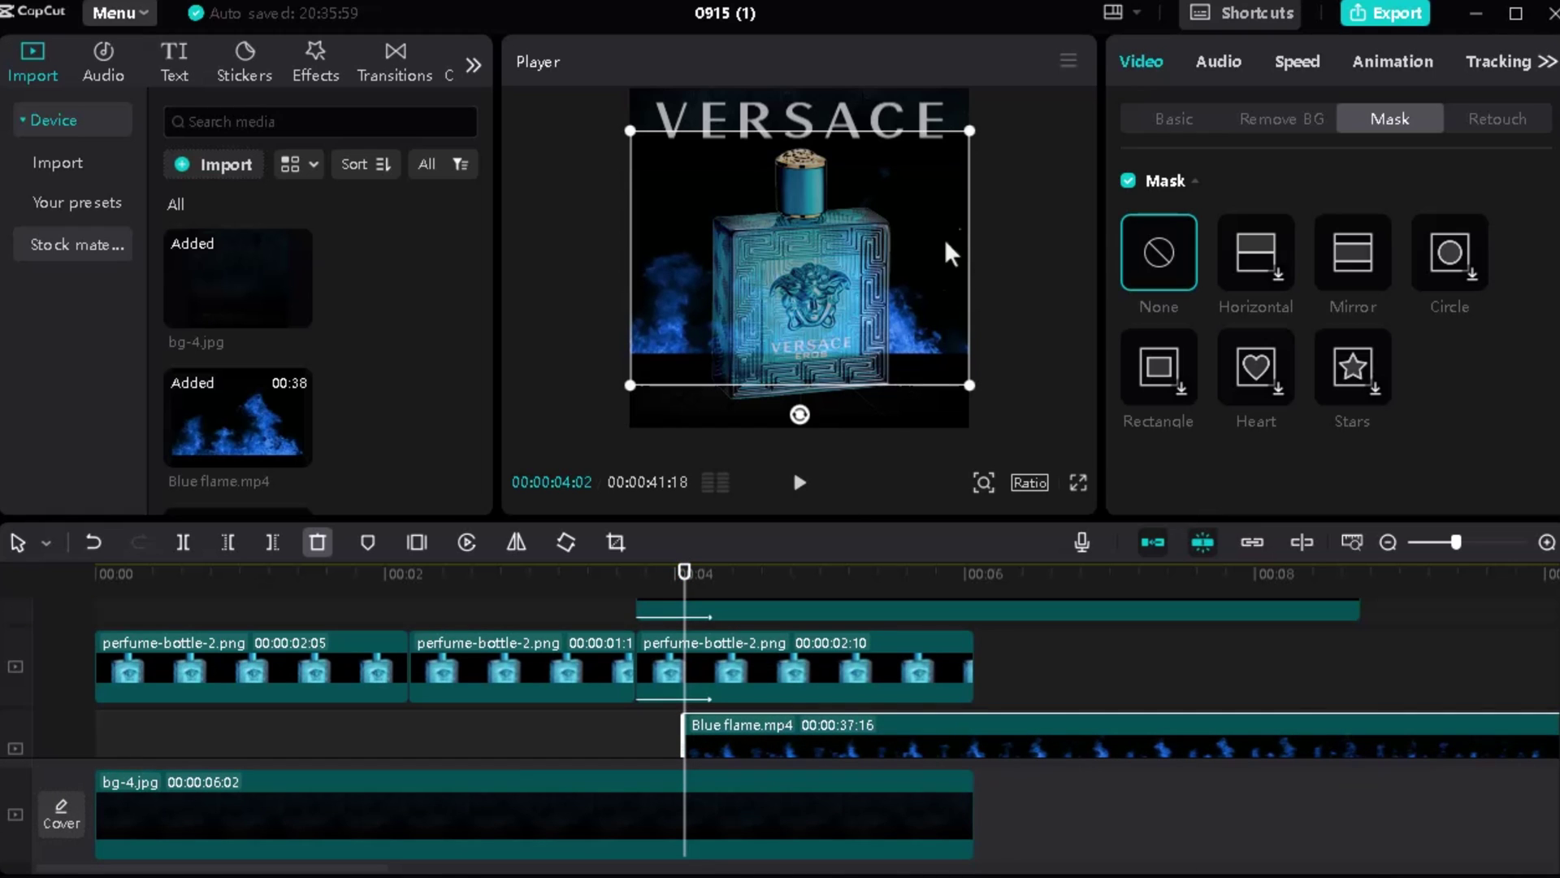
{"action": "mouse_move", "coordinate": [927, 301]}
{"action": "left_mouse_down"}
{"action": "mouse_move", "coordinate": [918, 265]}
{"action": "mouse_move", "coordinate": [936, 303]}
{"action": "left_mouse_up"}
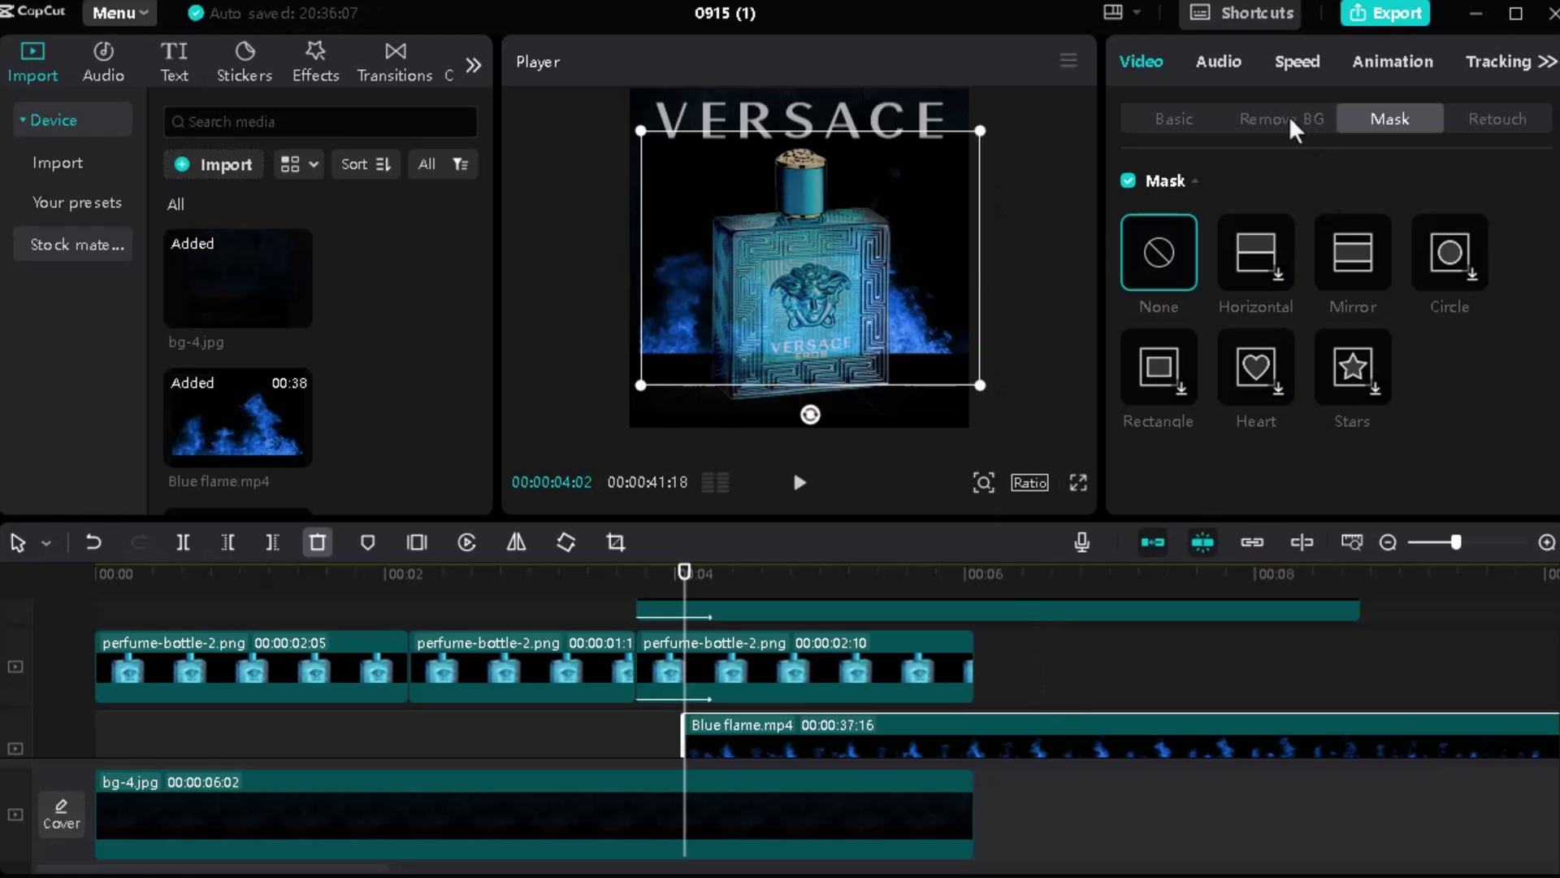
Step: Set the Blue flame clip's blend mode to Screen and its opacity to 27%
{"action": "left_click", "coordinate": [1170, 119]}
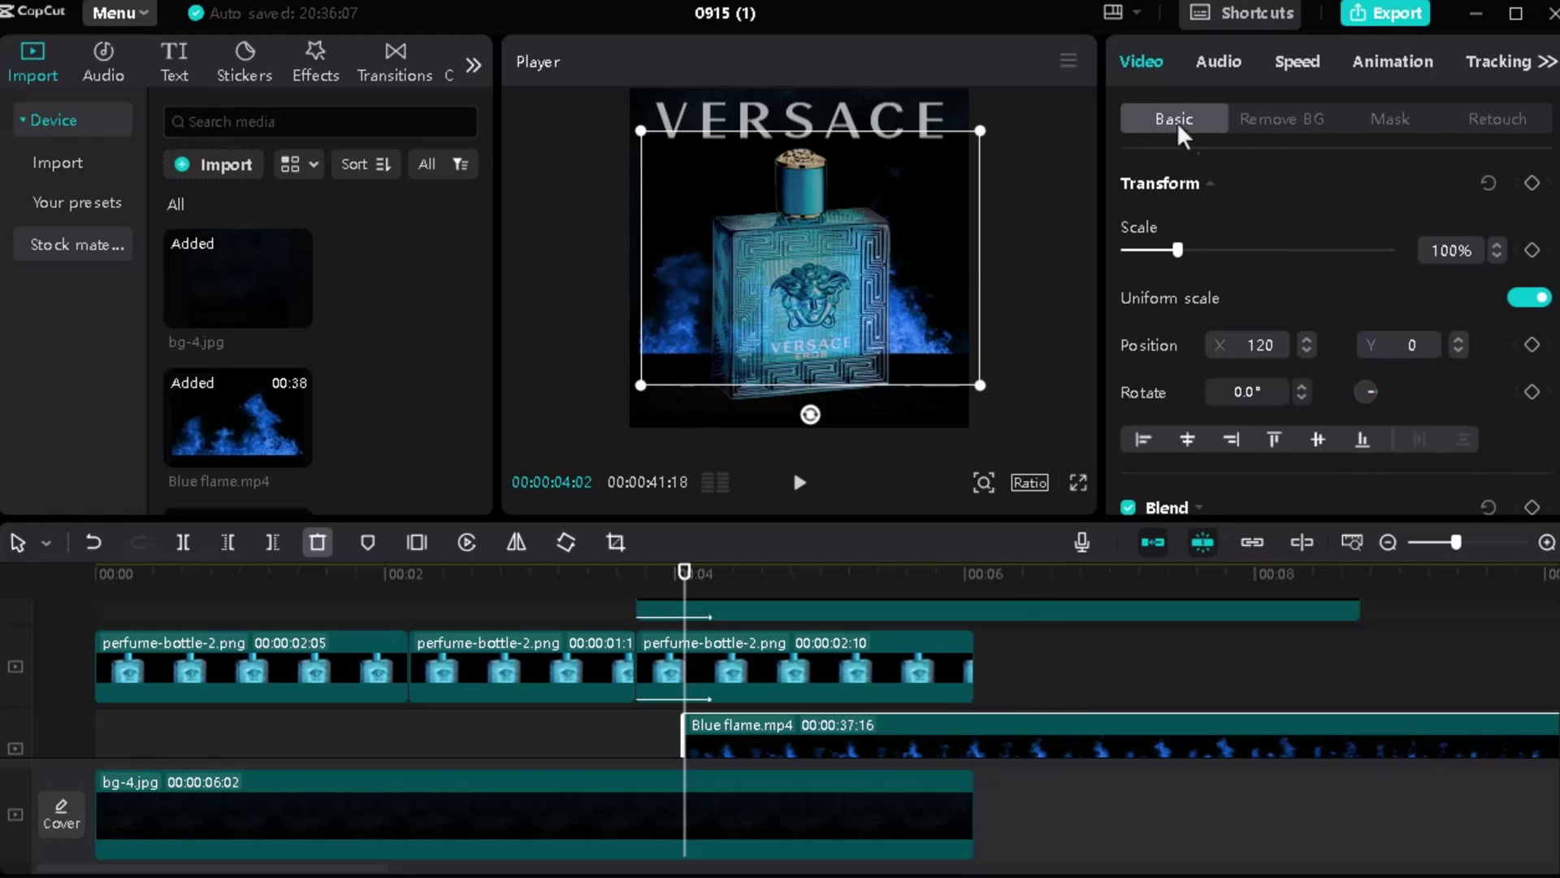
{"action": "scroll", "coordinate": [1277, 259], "scroll_direction": "down", "scroll_amount": 4}
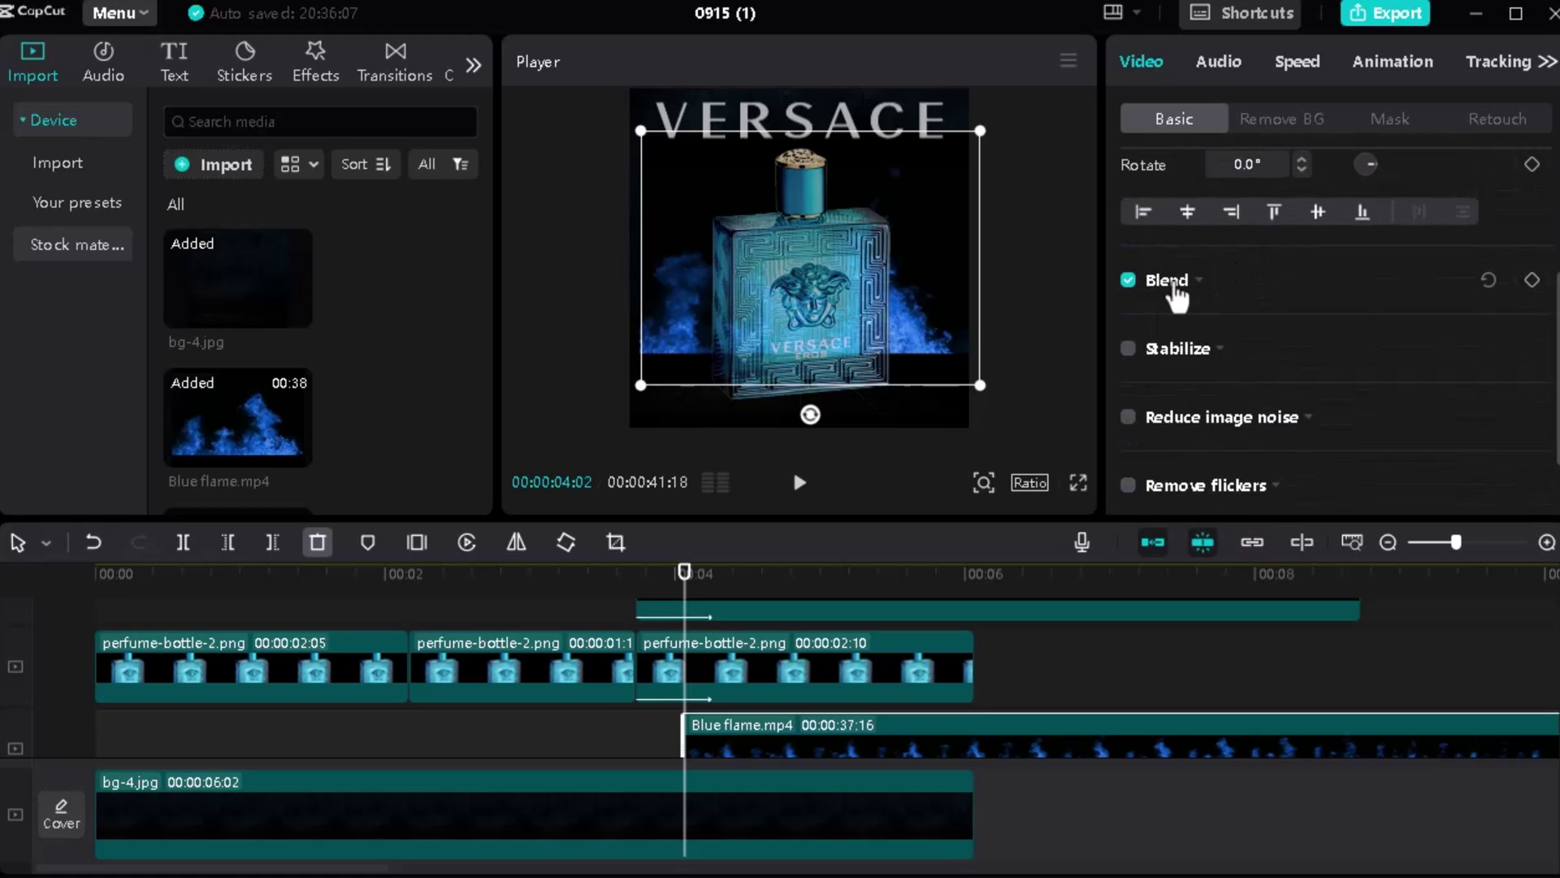
{"action": "left_click", "coordinate": [1193, 283]}
{"action": "scroll", "coordinate": [1305, 338], "scroll_direction": "down", "scroll_amount": 1}
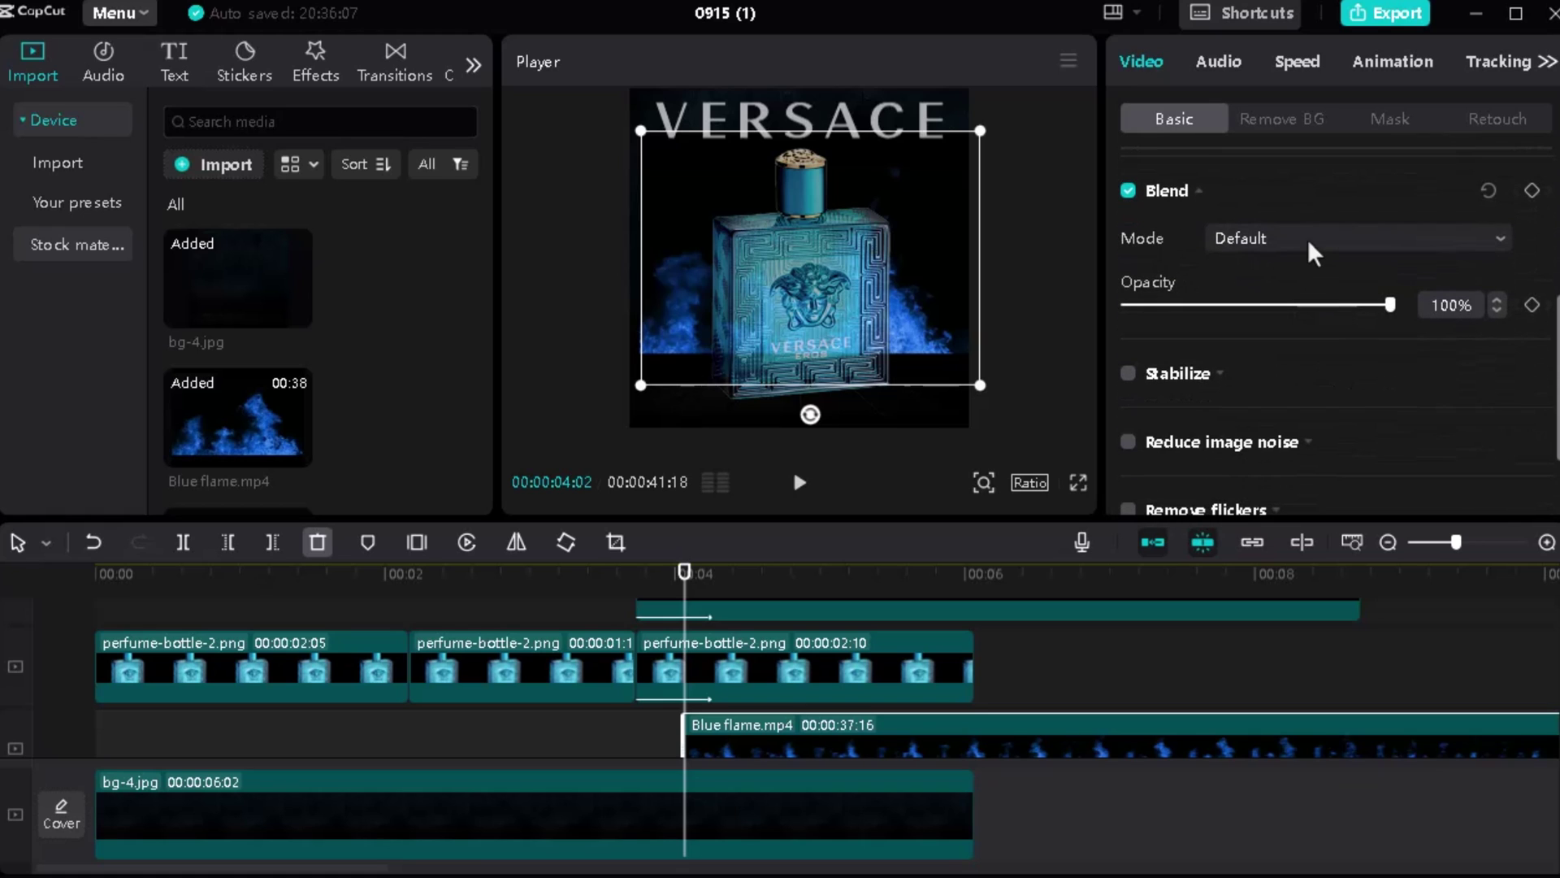
{"action": "left_click", "coordinate": [1304, 235]}
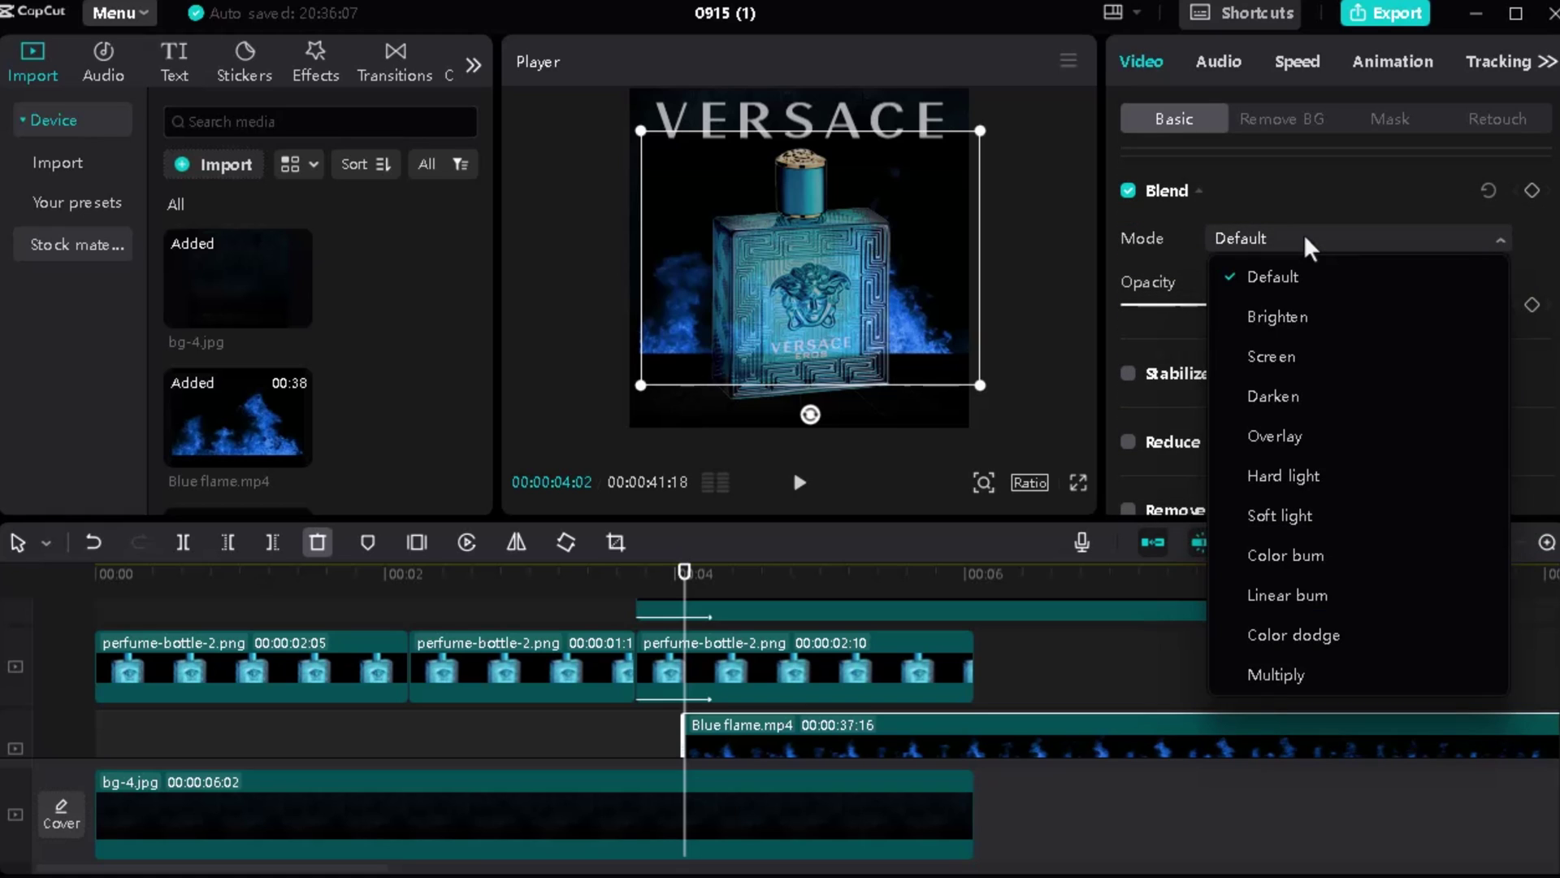
{"action": "left_click", "coordinate": [1274, 357]}
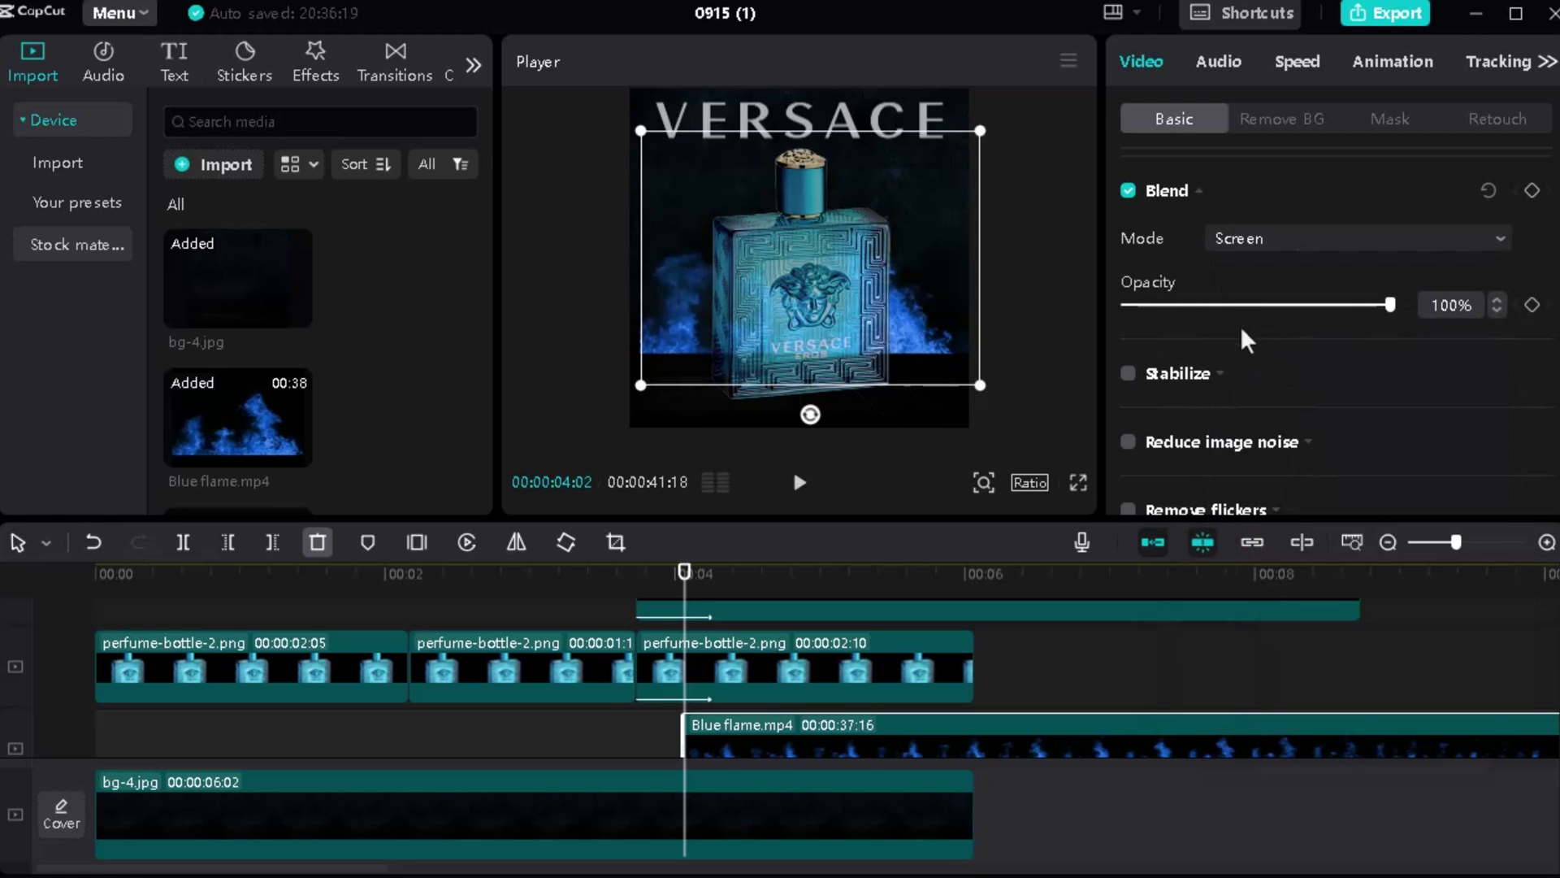
{"action": "left_click_drag", "start_coordinate": [1383, 307], "coordinate": [1235, 315]}
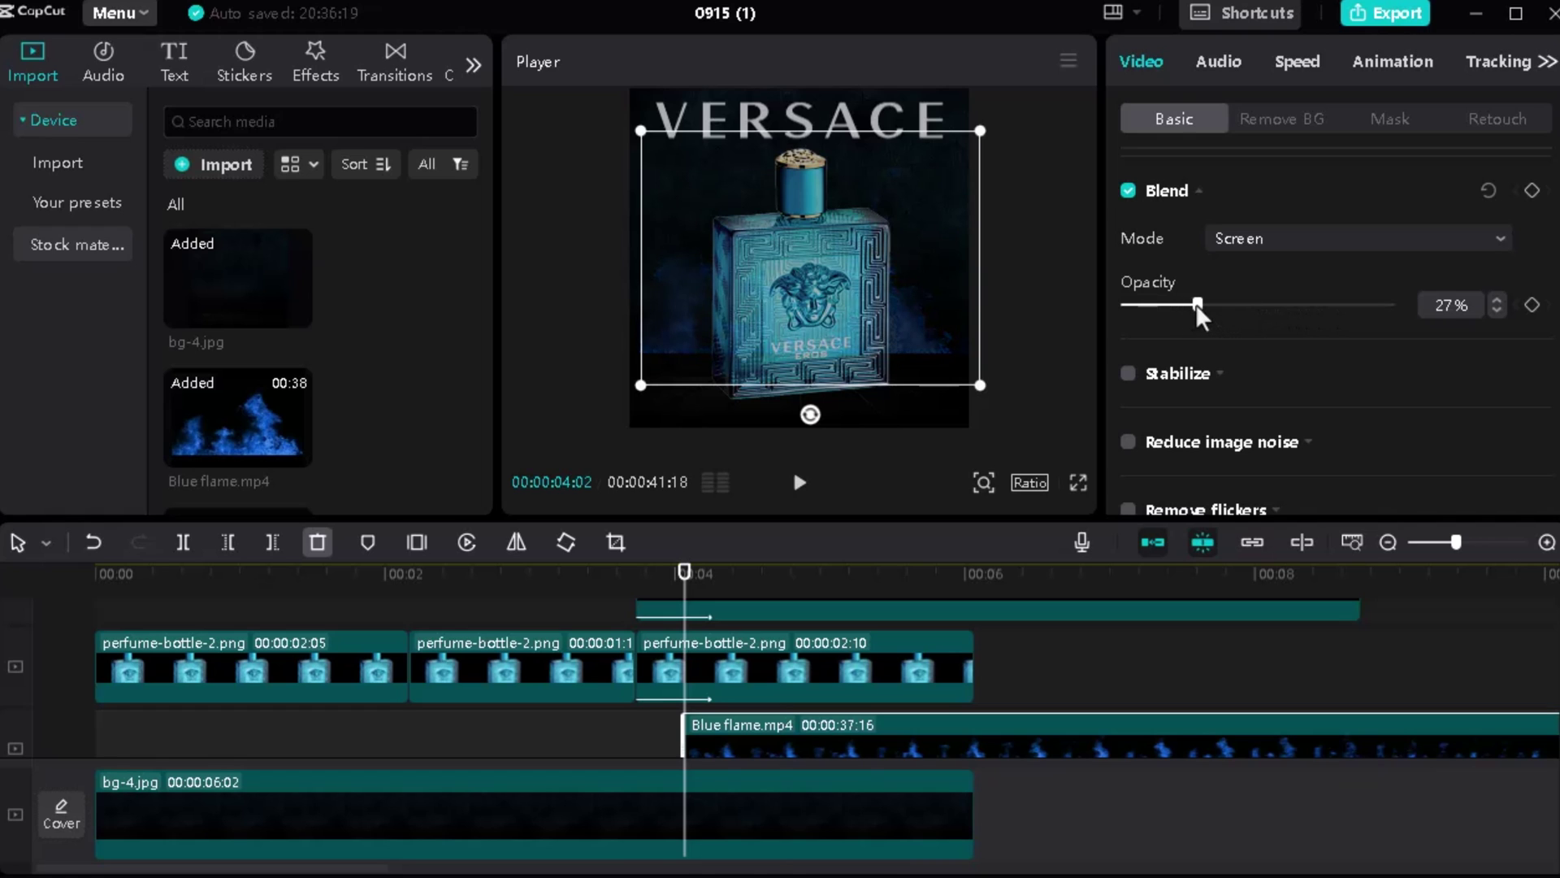
Step: Extend the bg-4.jpg clip and the third bottle clip so both end at 00:00:07:00
{"action": "left_click_drag", "start_coordinate": [683, 574], "coordinate": [800, 562]}
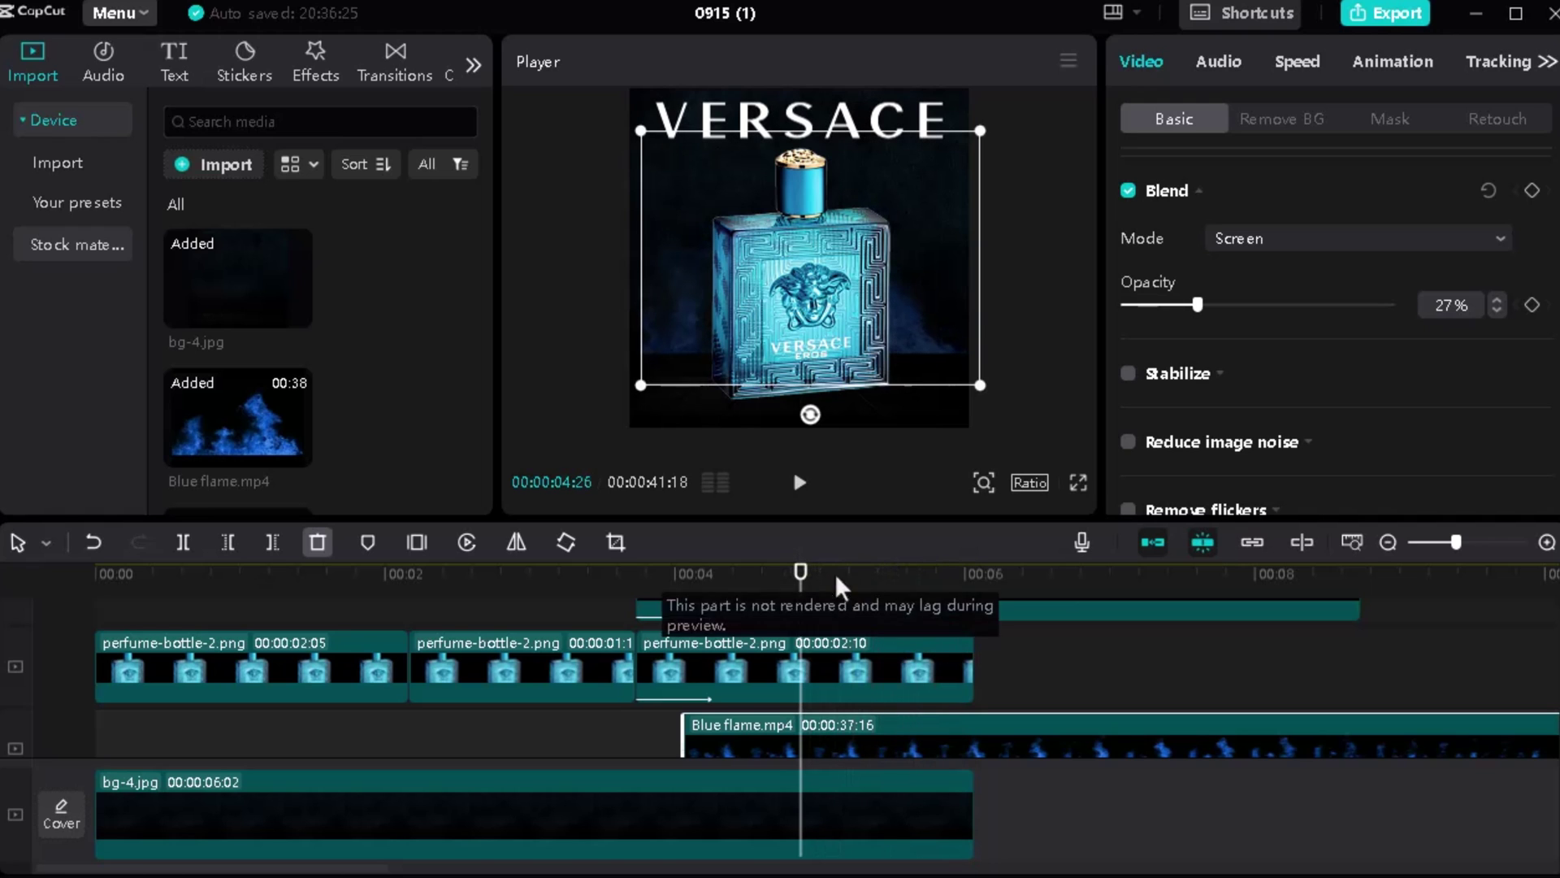
{"action": "left_click", "coordinate": [969, 804]}
{"action": "left_click_drag", "start_coordinate": [973, 802], "coordinate": [1107, 798]}
{"action": "left_click", "coordinate": [958, 690]}
{"action": "left_click_drag", "start_coordinate": [977, 694], "coordinate": [1104, 690]}
Step: Play the timeline around the title's entrance to check the bottle, text and flame together
{"action": "left_click", "coordinate": [986, 636]}
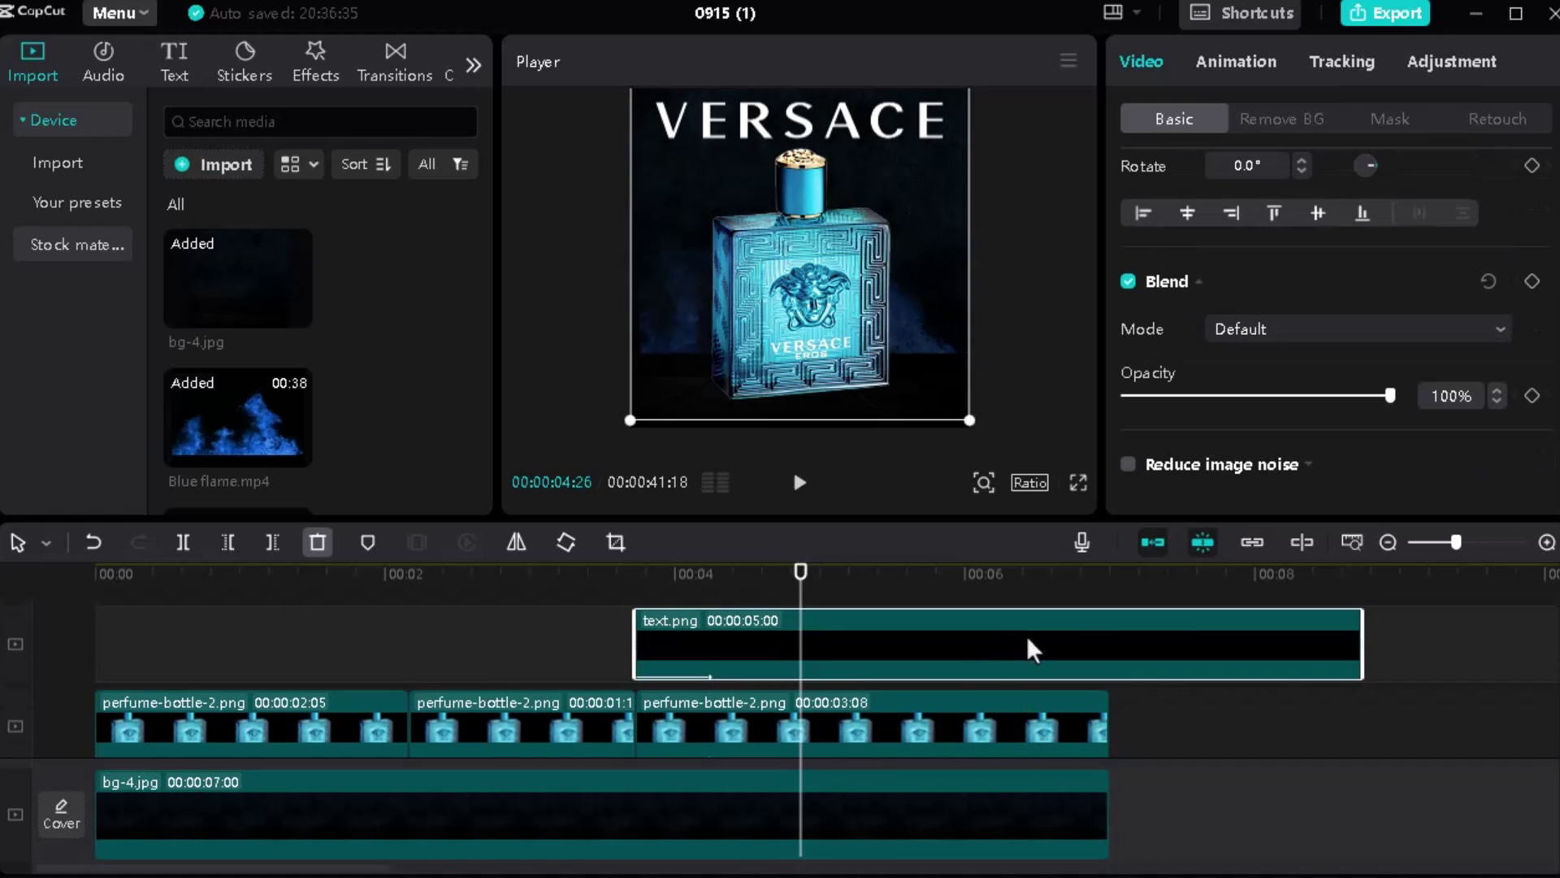
{"action": "scroll", "coordinate": [933, 619], "scroll_direction": "down", "scroll_amount": 1}
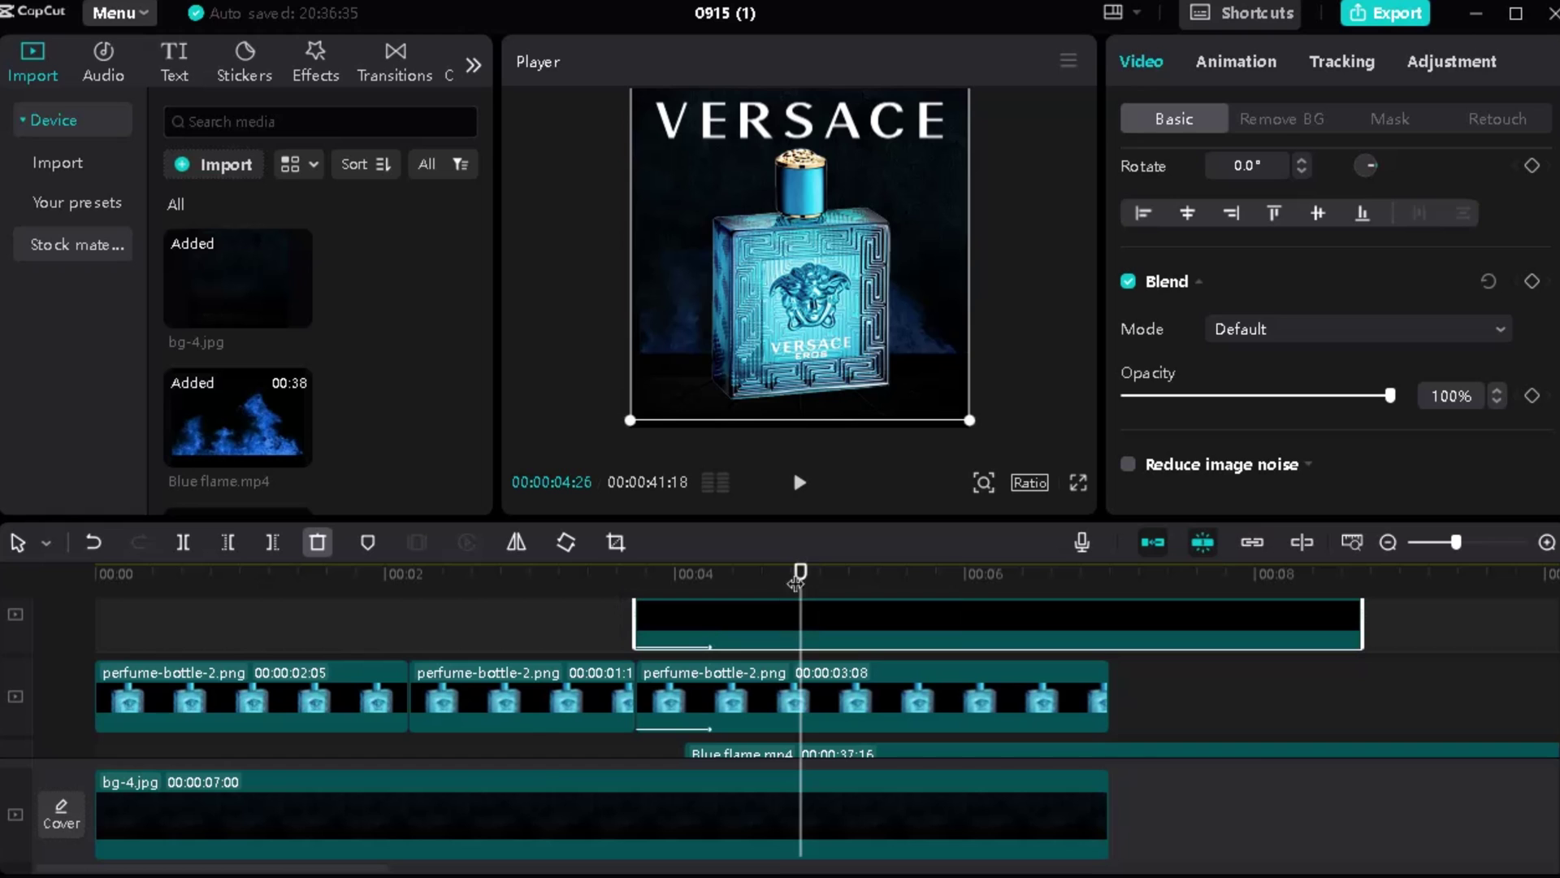
{"action": "left_click", "coordinate": [542, 612]}
{"action": "key", "text": "space"}
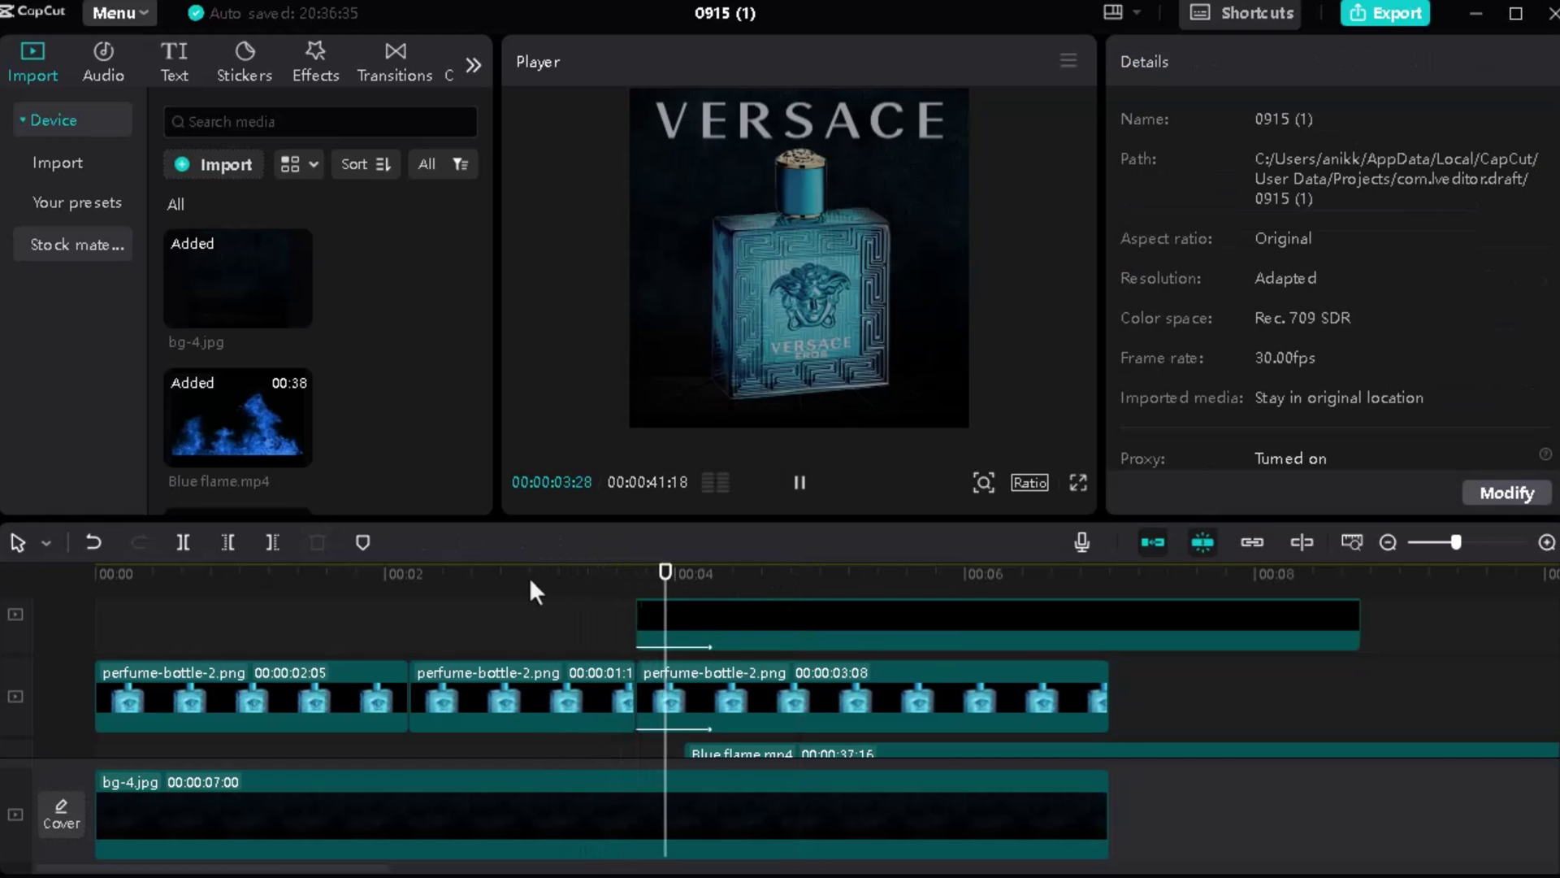
{"action": "left_click", "coordinate": [841, 569]}
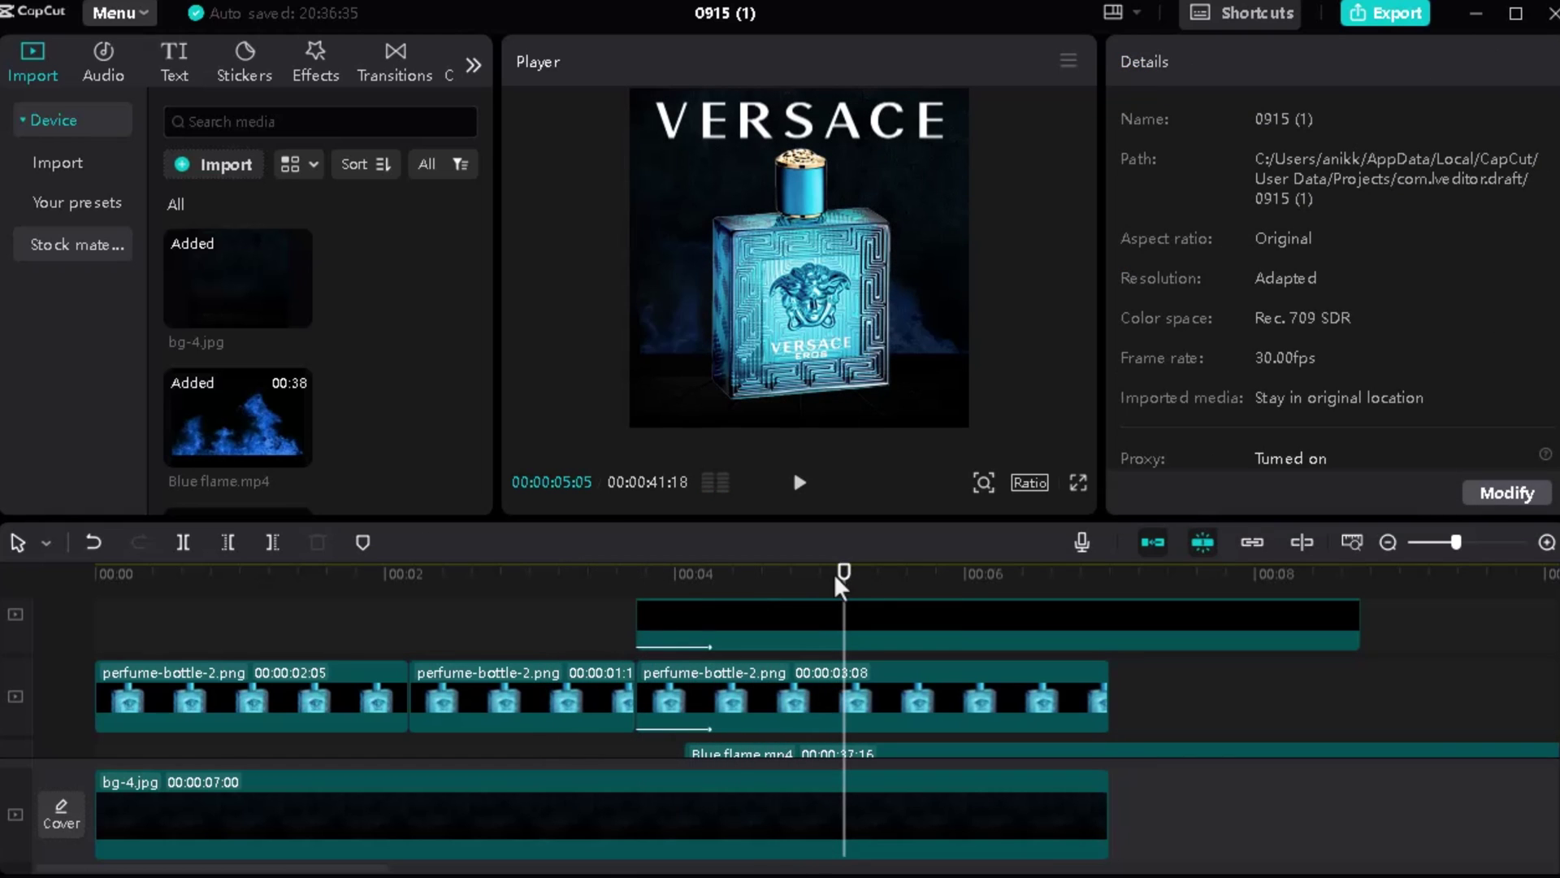
Step: Split the third bottle clip at 00:00:04:20 and duplicate its second part onto a new track directly above
{"action": "left_click_drag", "start_coordinate": [835, 573], "coordinate": [771, 558]}
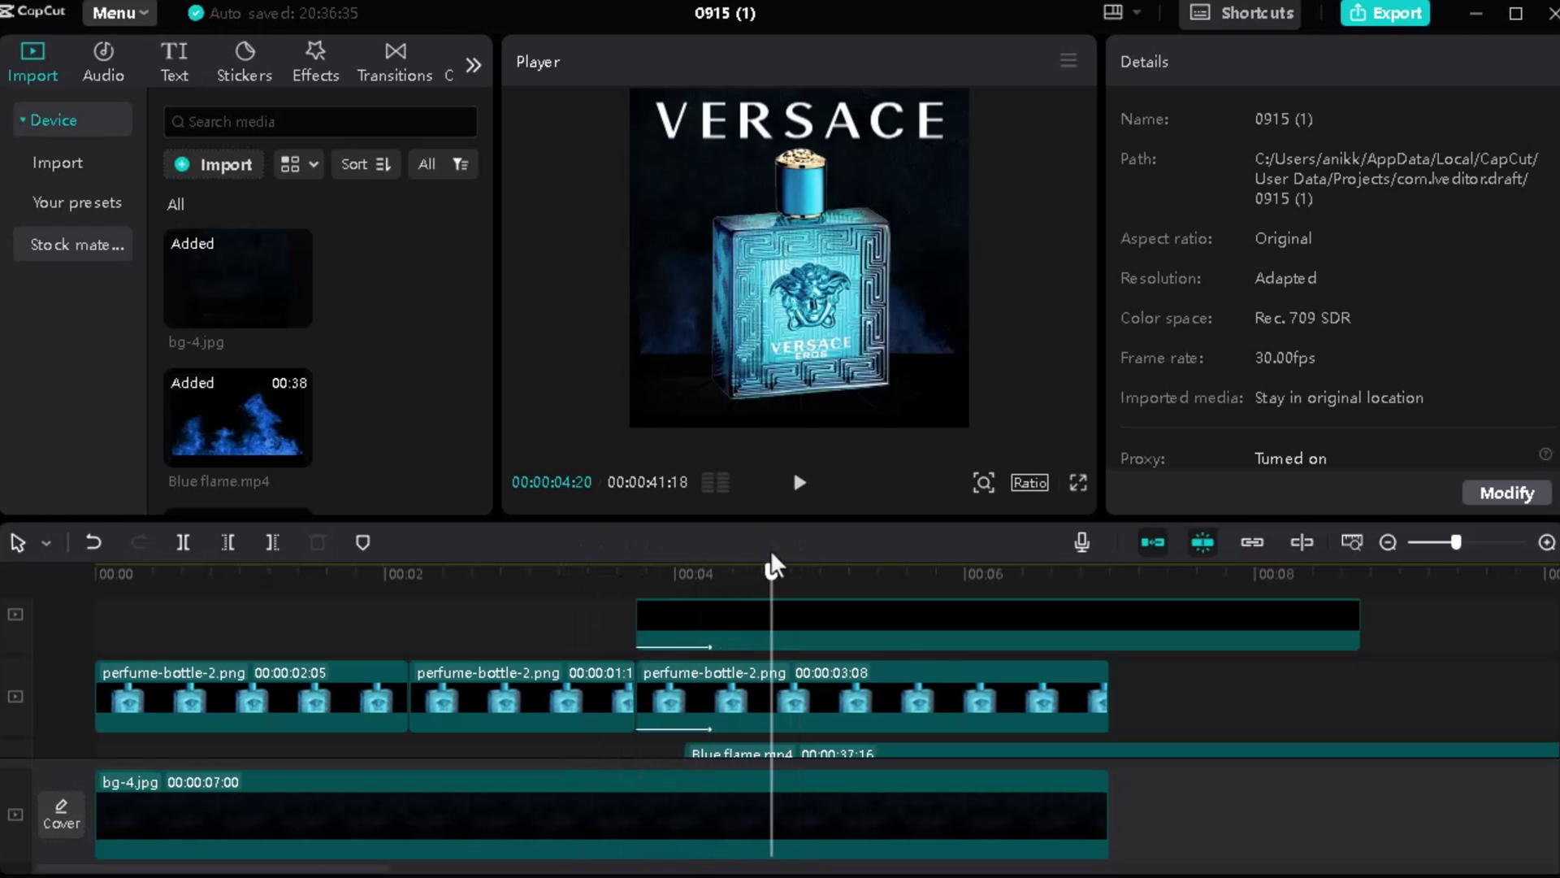
{"action": "left_click", "coordinate": [821, 702]}
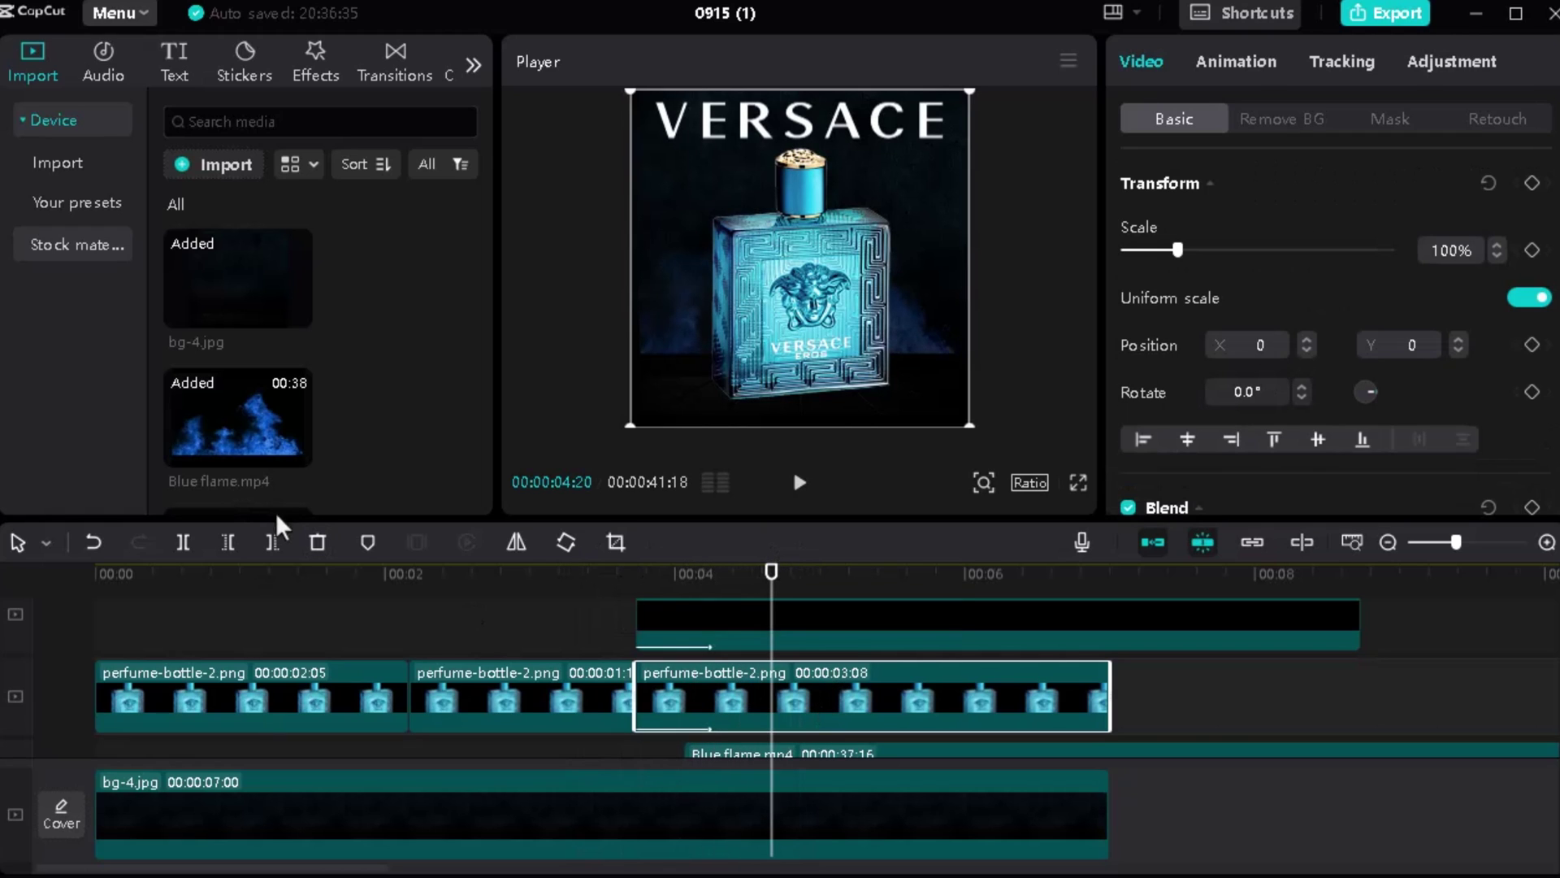
{"action": "left_click", "coordinate": [184, 542]}
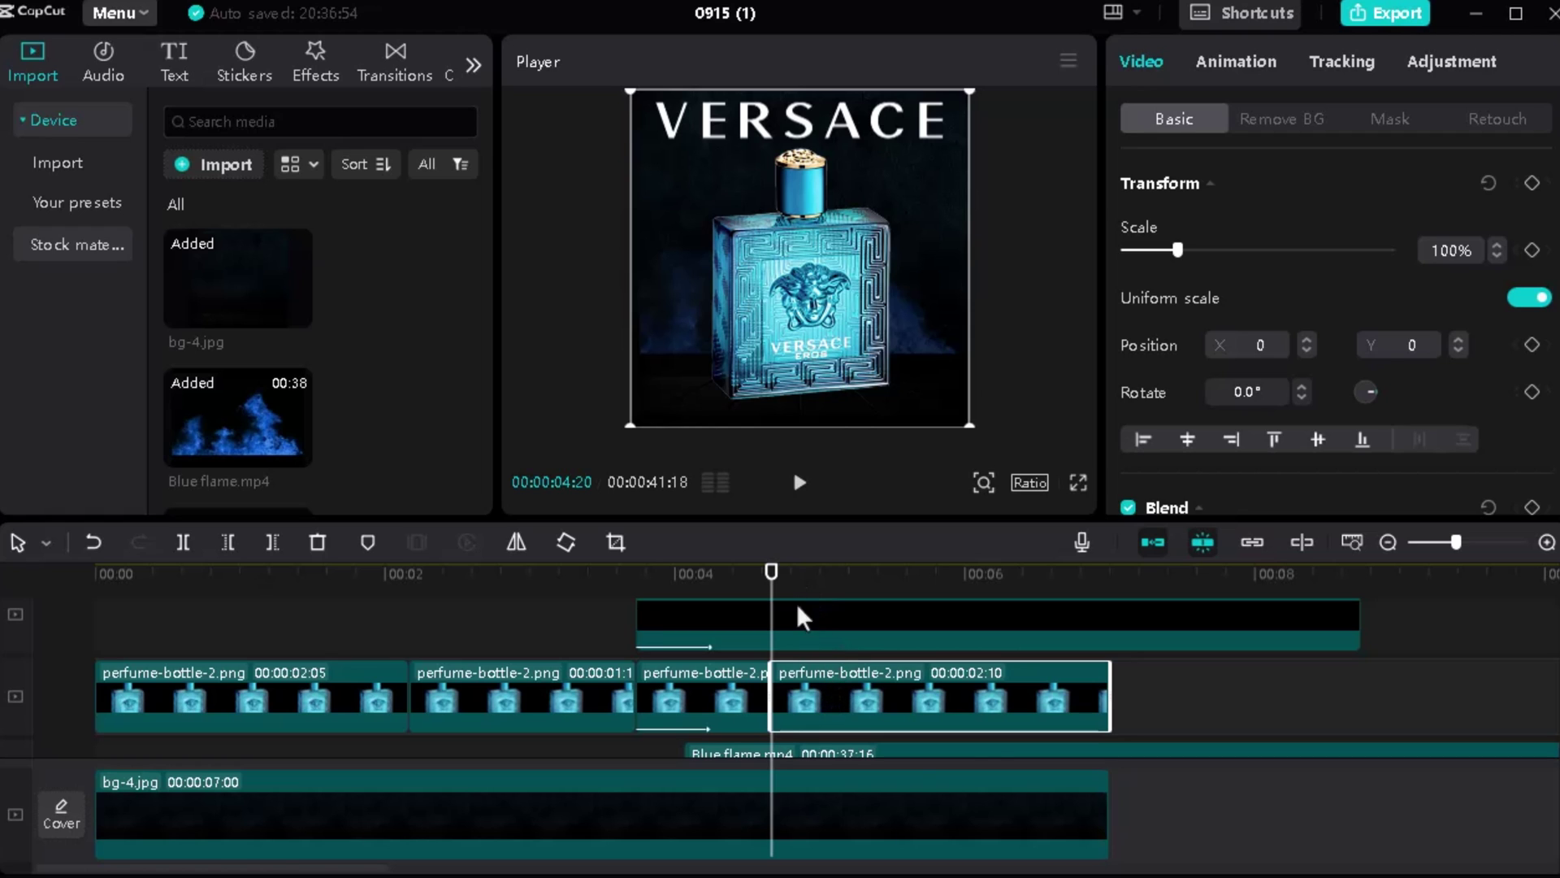
{"action": "left_click_drag", "start_coordinate": [793, 664], "coordinate": [834, 666]}
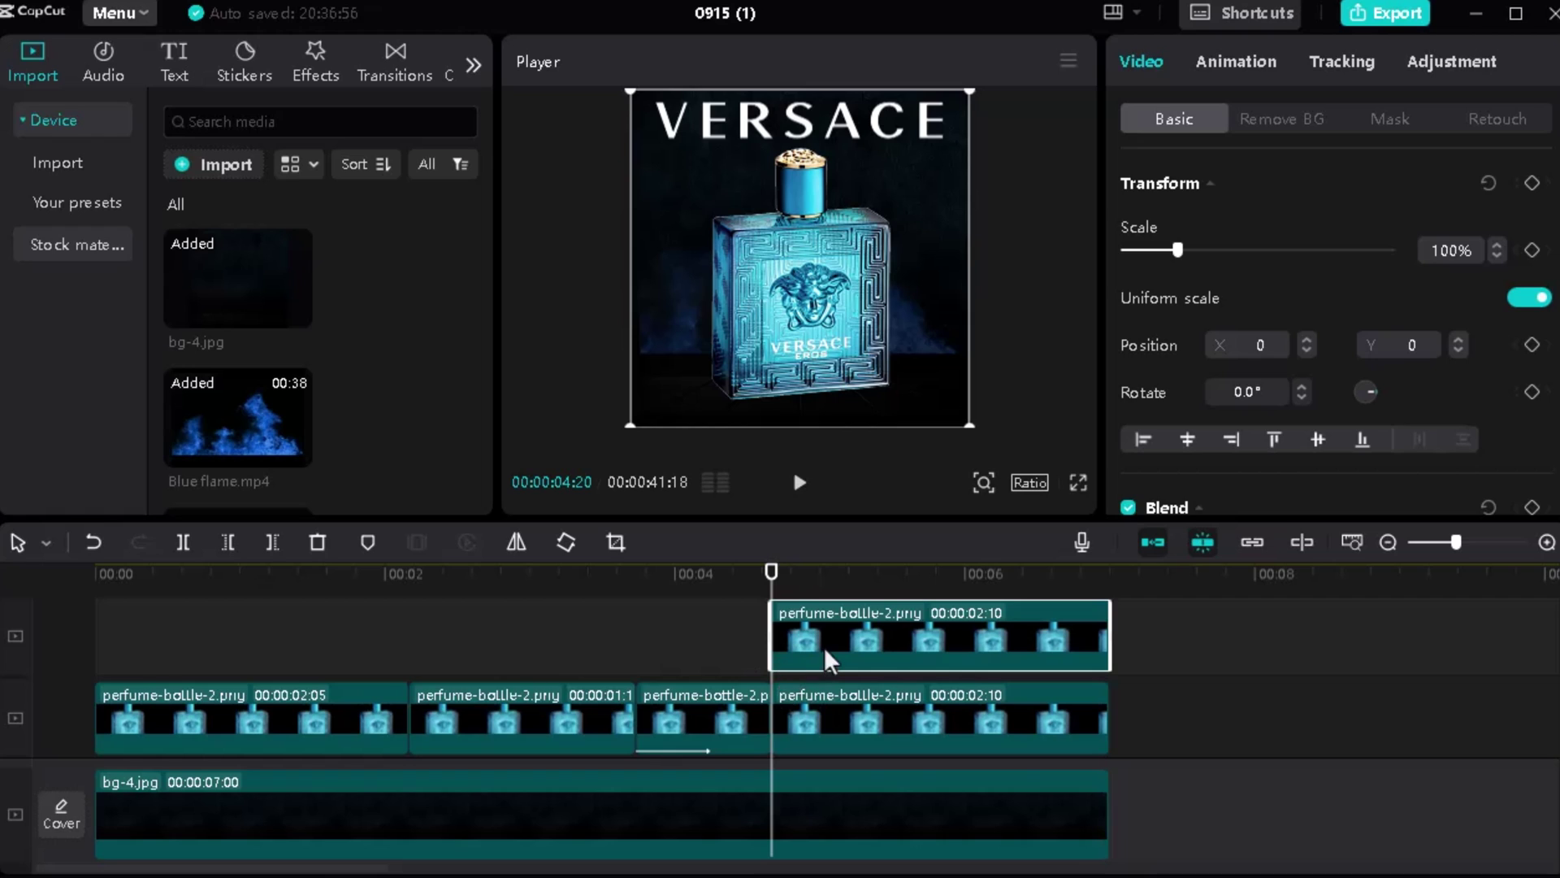
Step: Search the video effects for dizzy and apply the Dizzy effect to the lower bottle clip starting at 00:00:04:20
{"action": "scroll", "coordinate": [849, 648], "scroll_direction": "down", "scroll_amount": 1}
{"action": "left_click", "coordinate": [860, 681]}
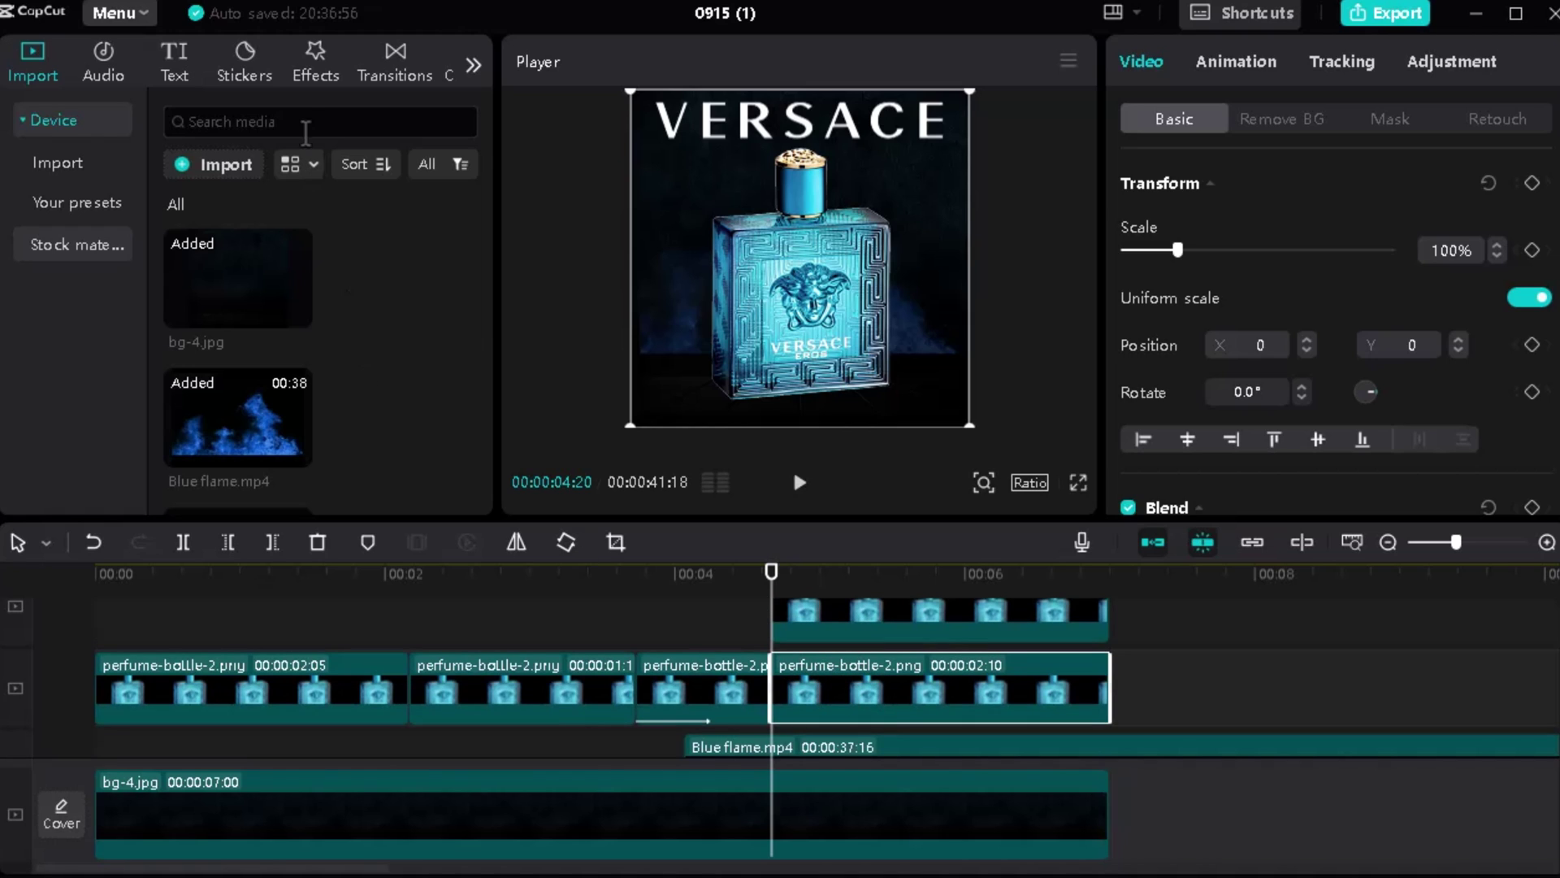
{"action": "left_click", "coordinate": [310, 64]}
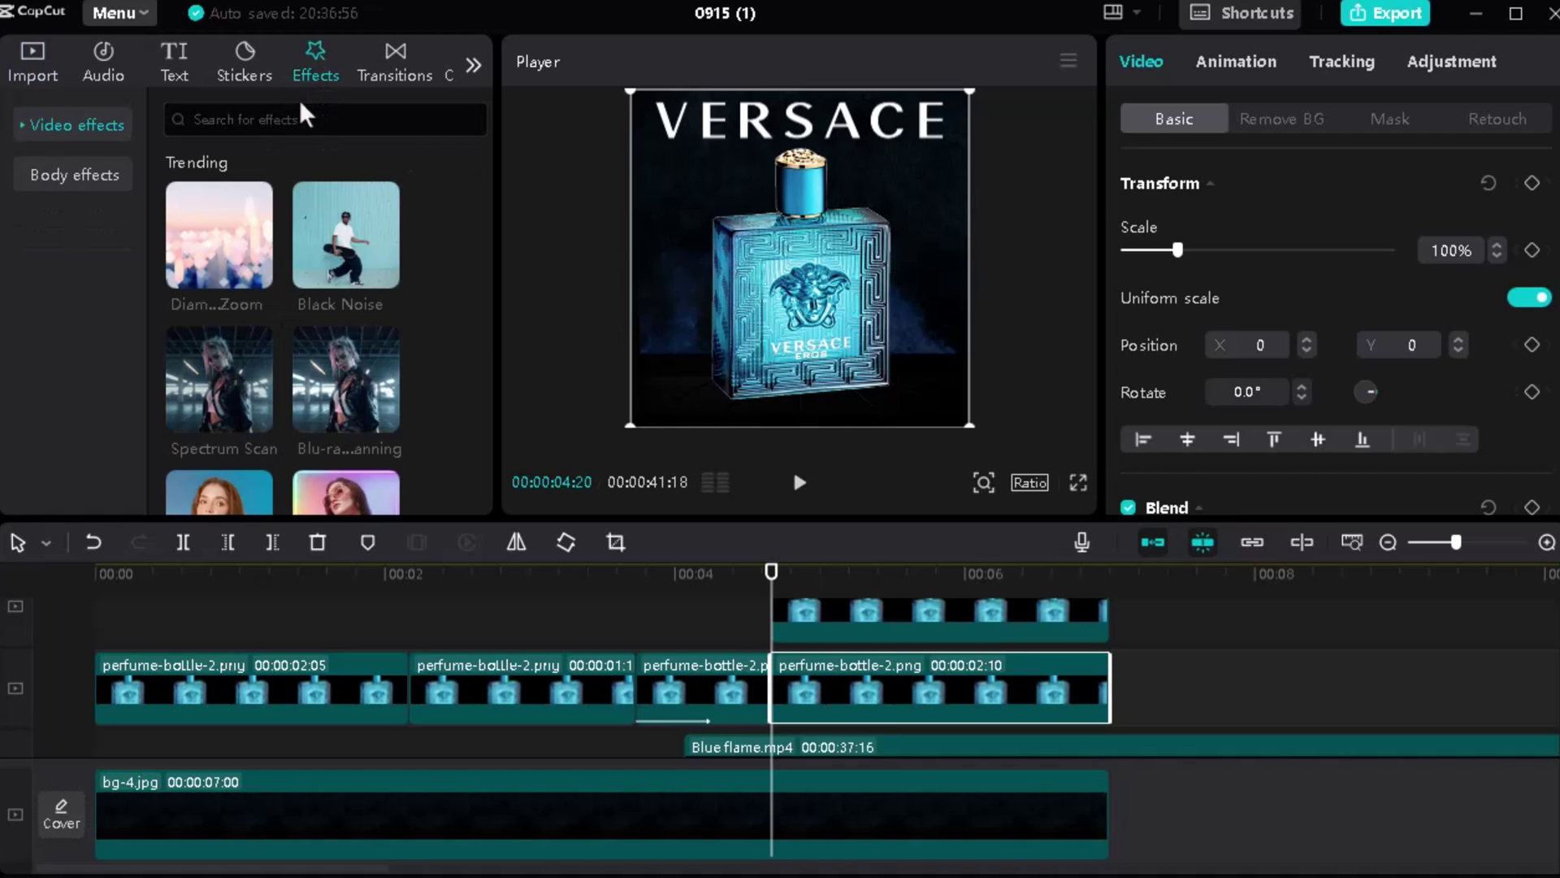
{"action": "left_click", "coordinate": [284, 122]}
{"action": "type", "text": "dizz"}
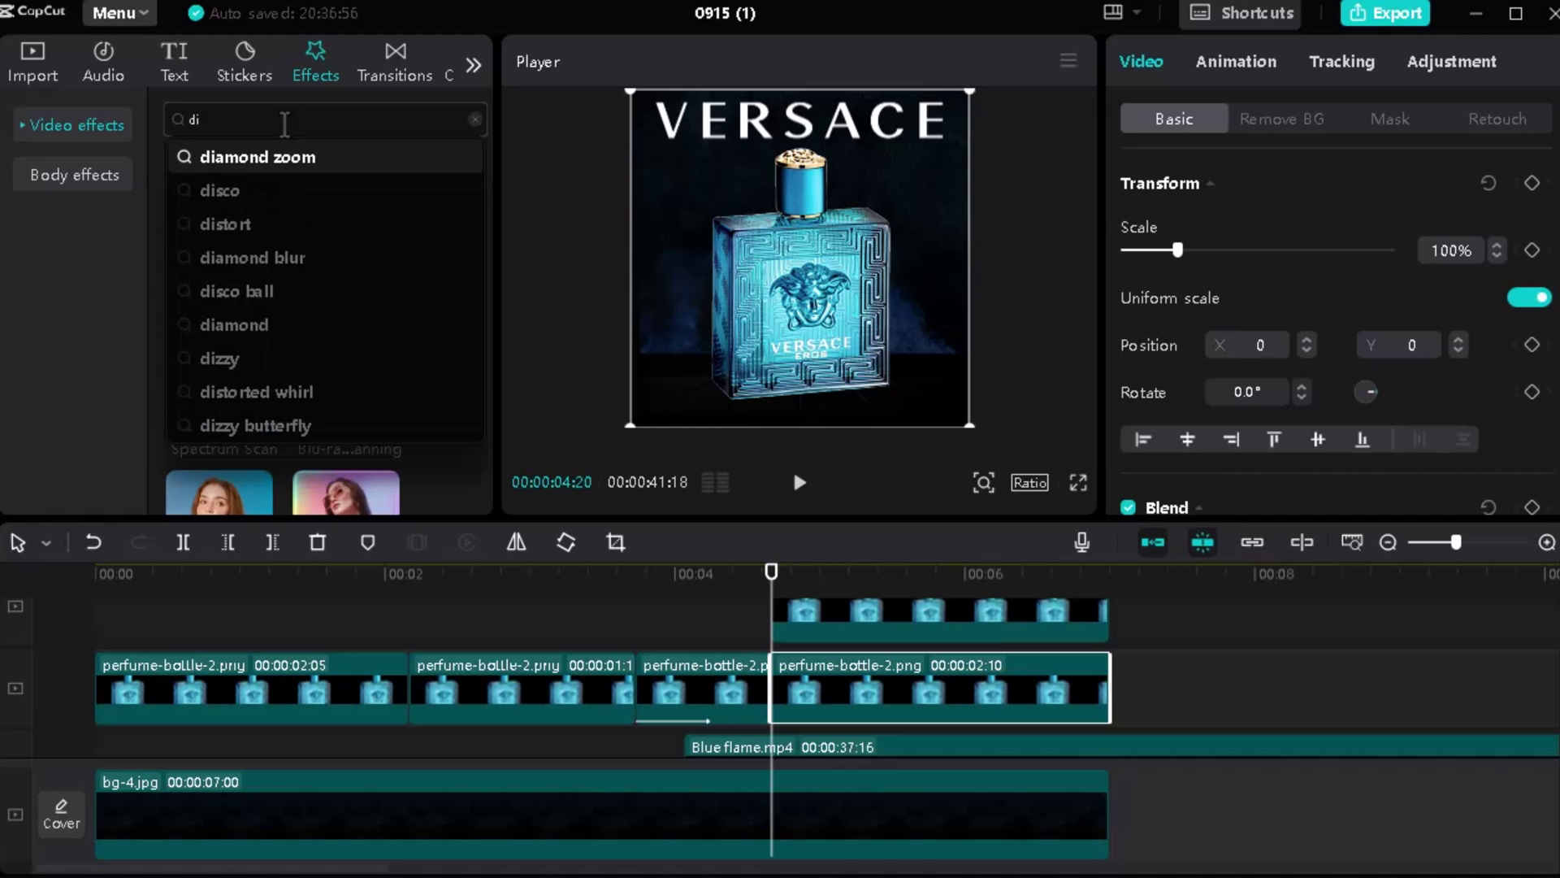
{"action": "left_click", "coordinate": [252, 158]}
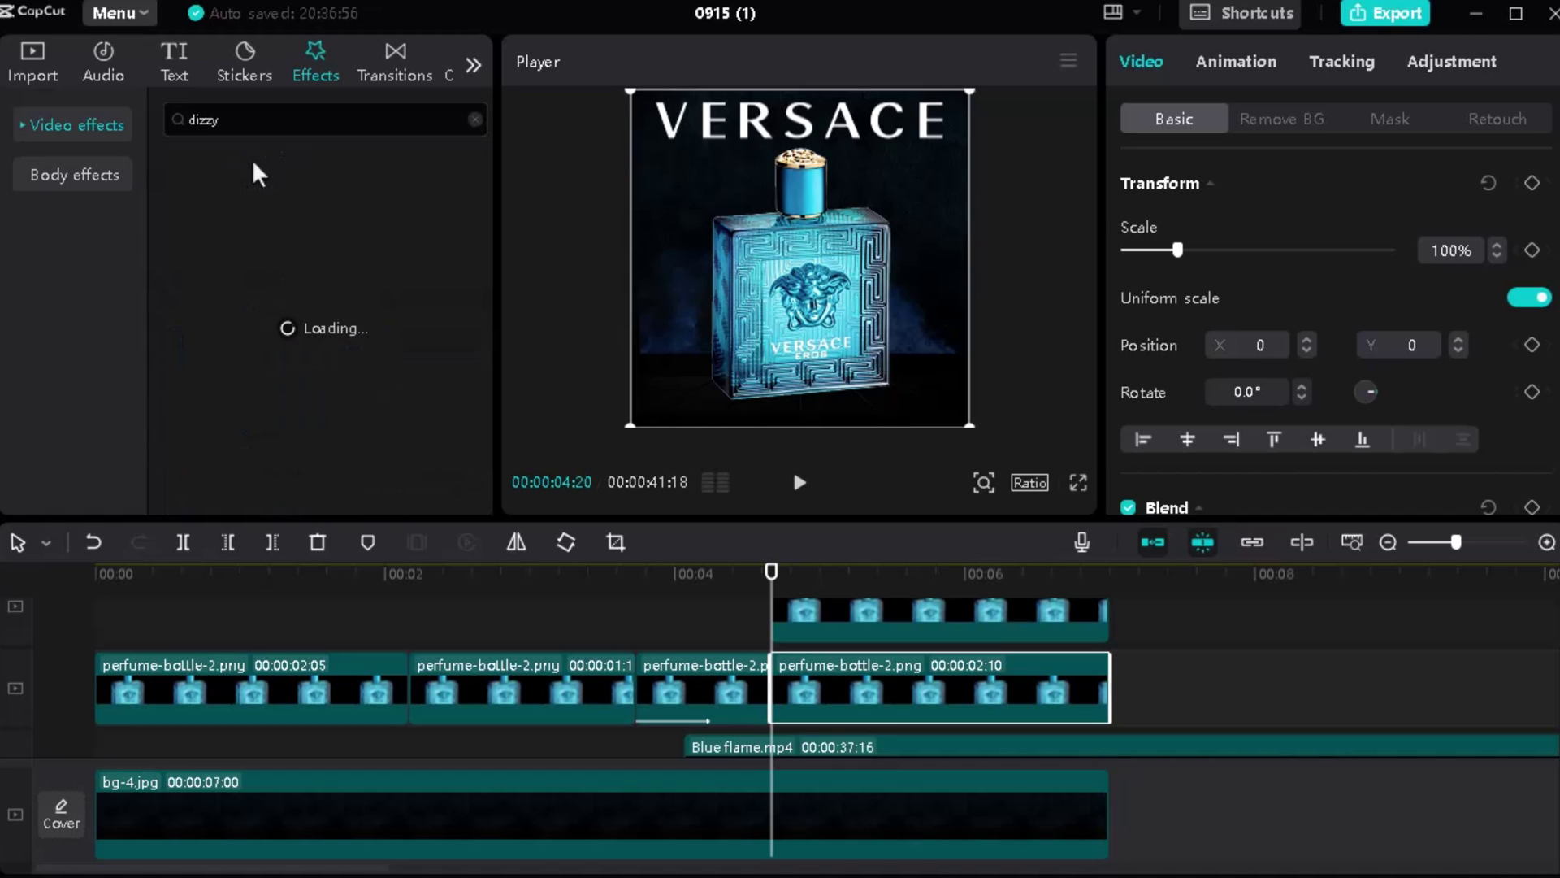
{"action": "mouse_move", "coordinate": [211, 232]}
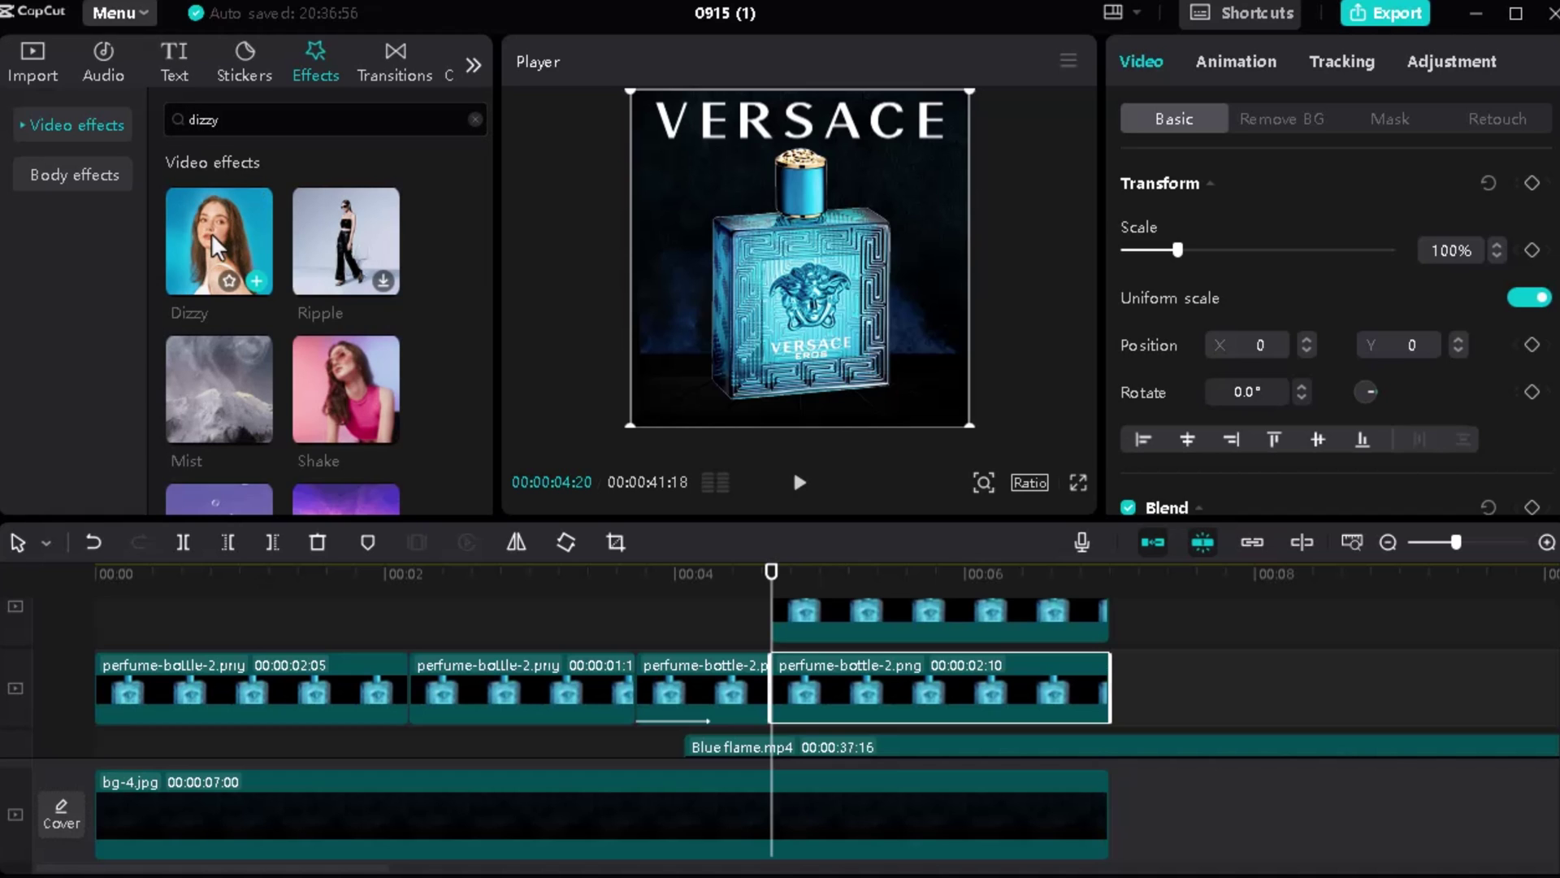
{"action": "left_click_drag", "start_coordinate": [223, 227], "coordinate": [803, 675]}
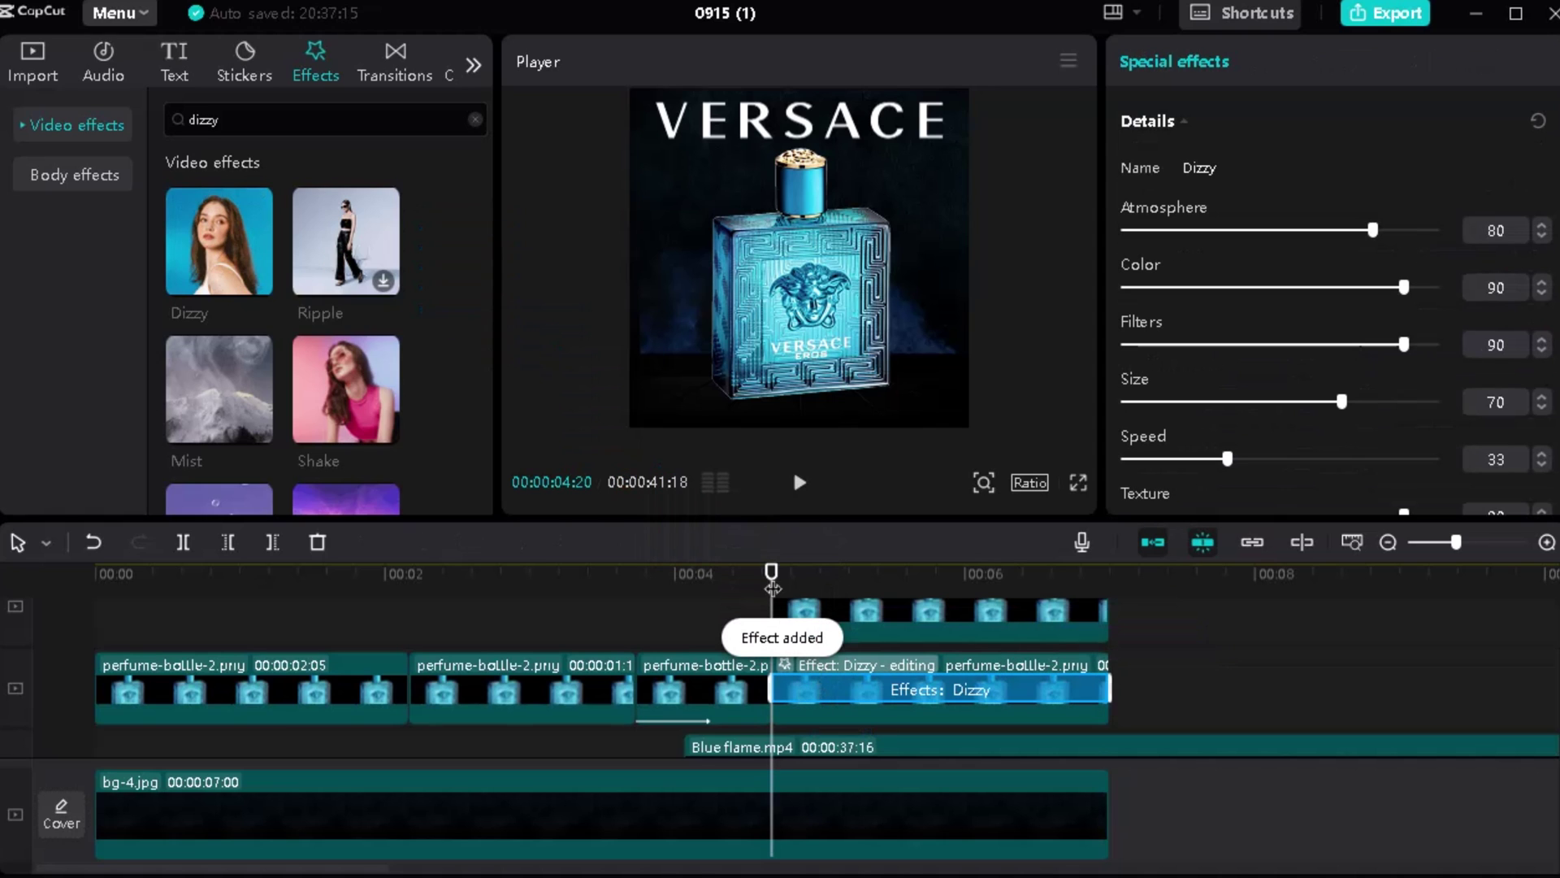
Step: Set the Dizzy effect's Atmosphere to 66 and Speed to 51, checking the glow at different points of the clip
{"action": "left_click_drag", "start_coordinate": [771, 583], "coordinate": [968, 576]}
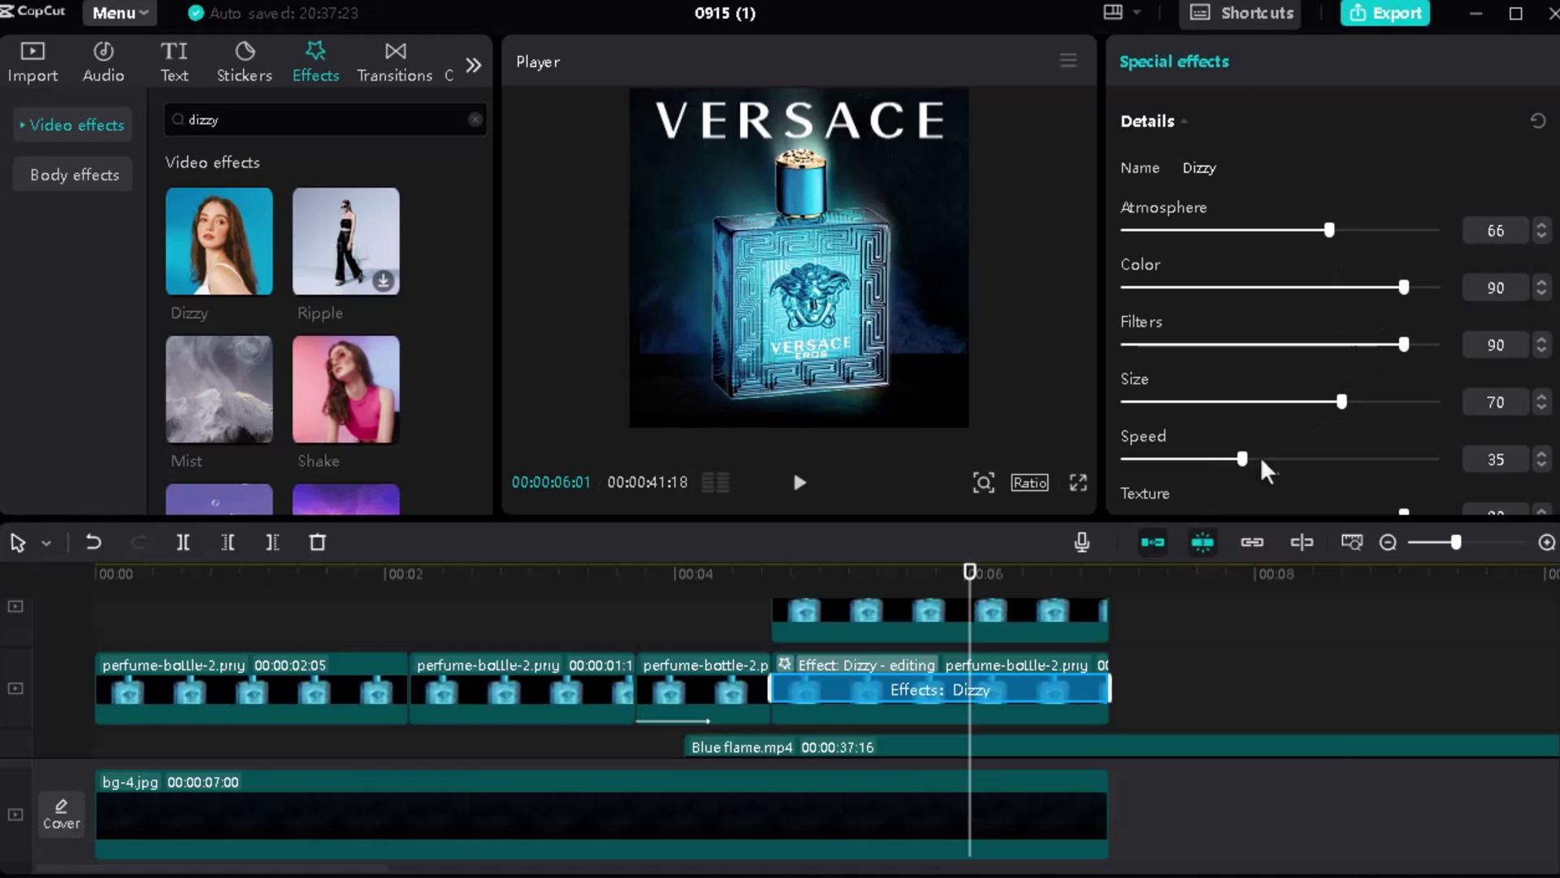
{"action": "left_click_drag", "start_coordinate": [1260, 457], "coordinate": [1282, 457]}
{"action": "left_click_drag", "start_coordinate": [970, 574], "coordinate": [883, 591]}
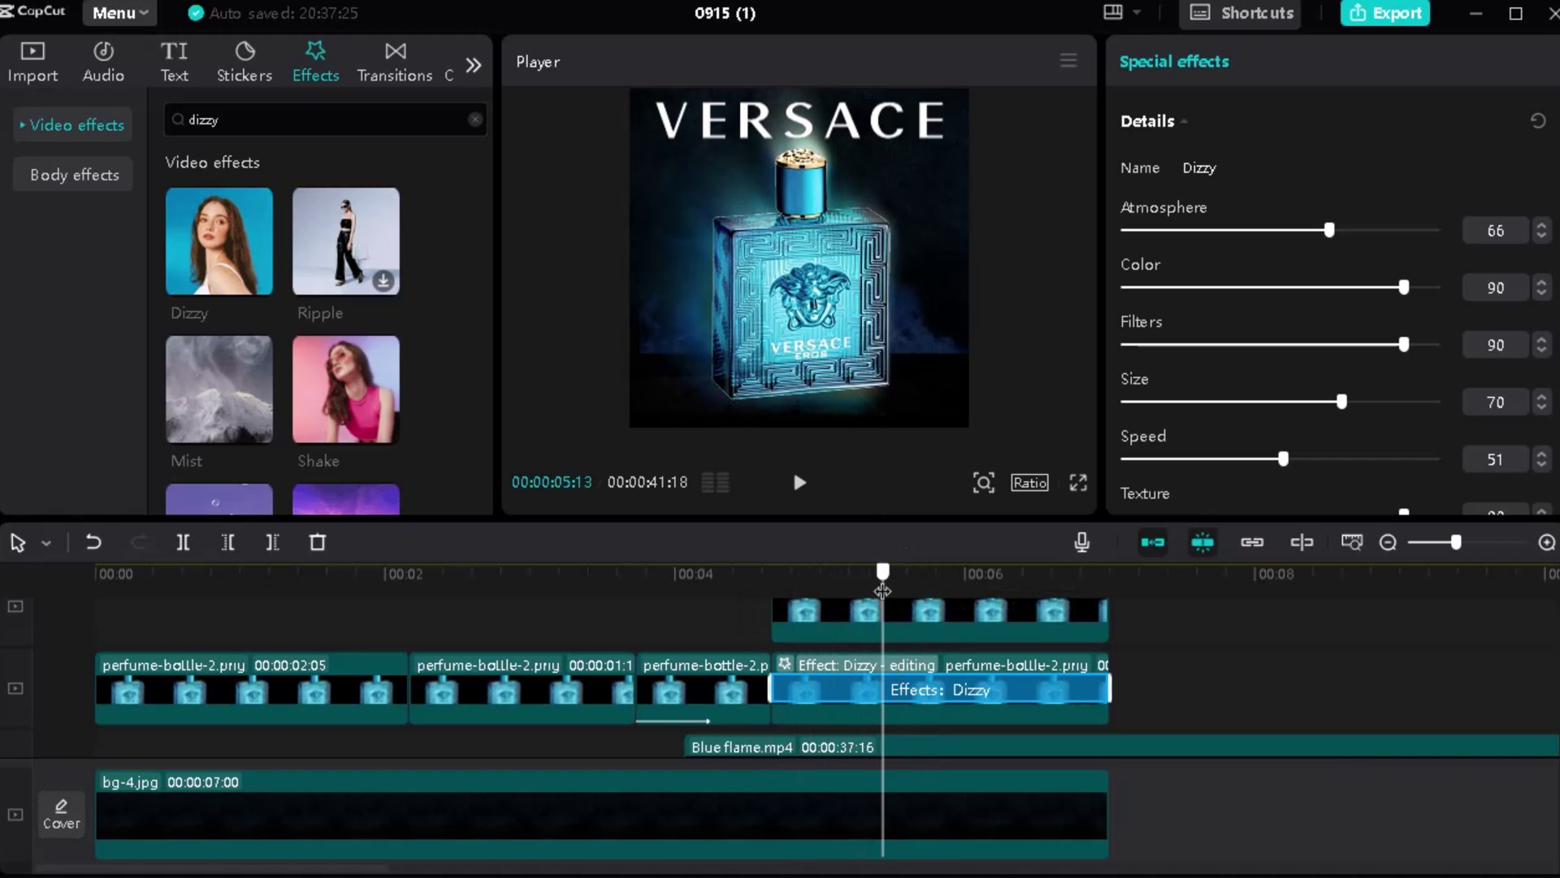
Step: Add a Mirror mask to the bottle clip carrying the effect, widen it and raise it to X 0, Y 220
{"action": "scroll", "coordinate": [1054, 650], "scroll_direction": "down", "scroll_amount": 2}
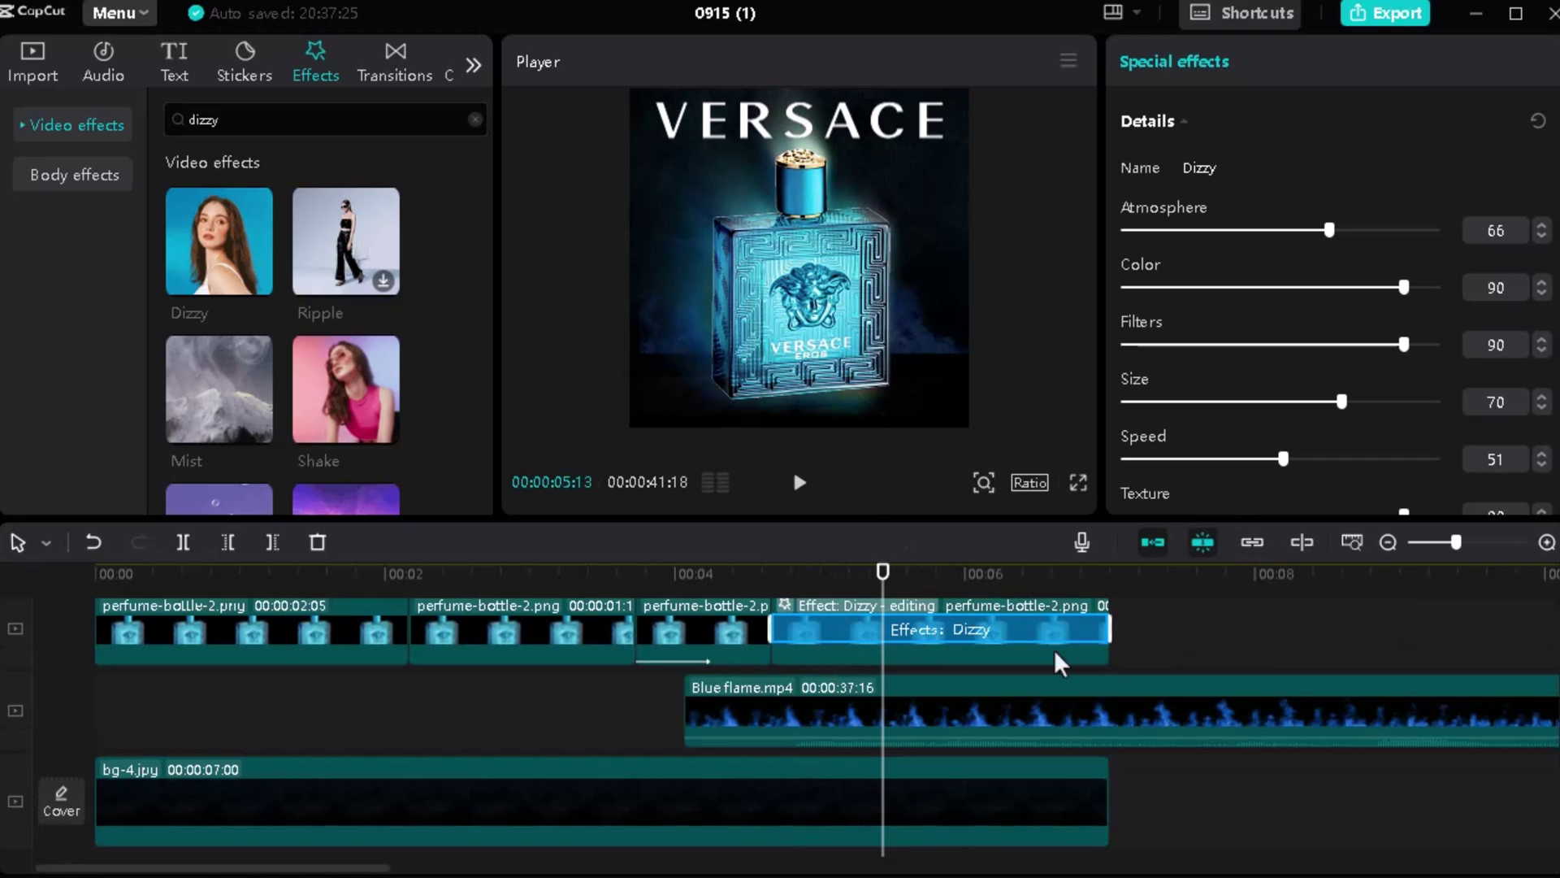
{"action": "left_click", "coordinate": [1157, 642]}
{"action": "left_click", "coordinate": [909, 650]}
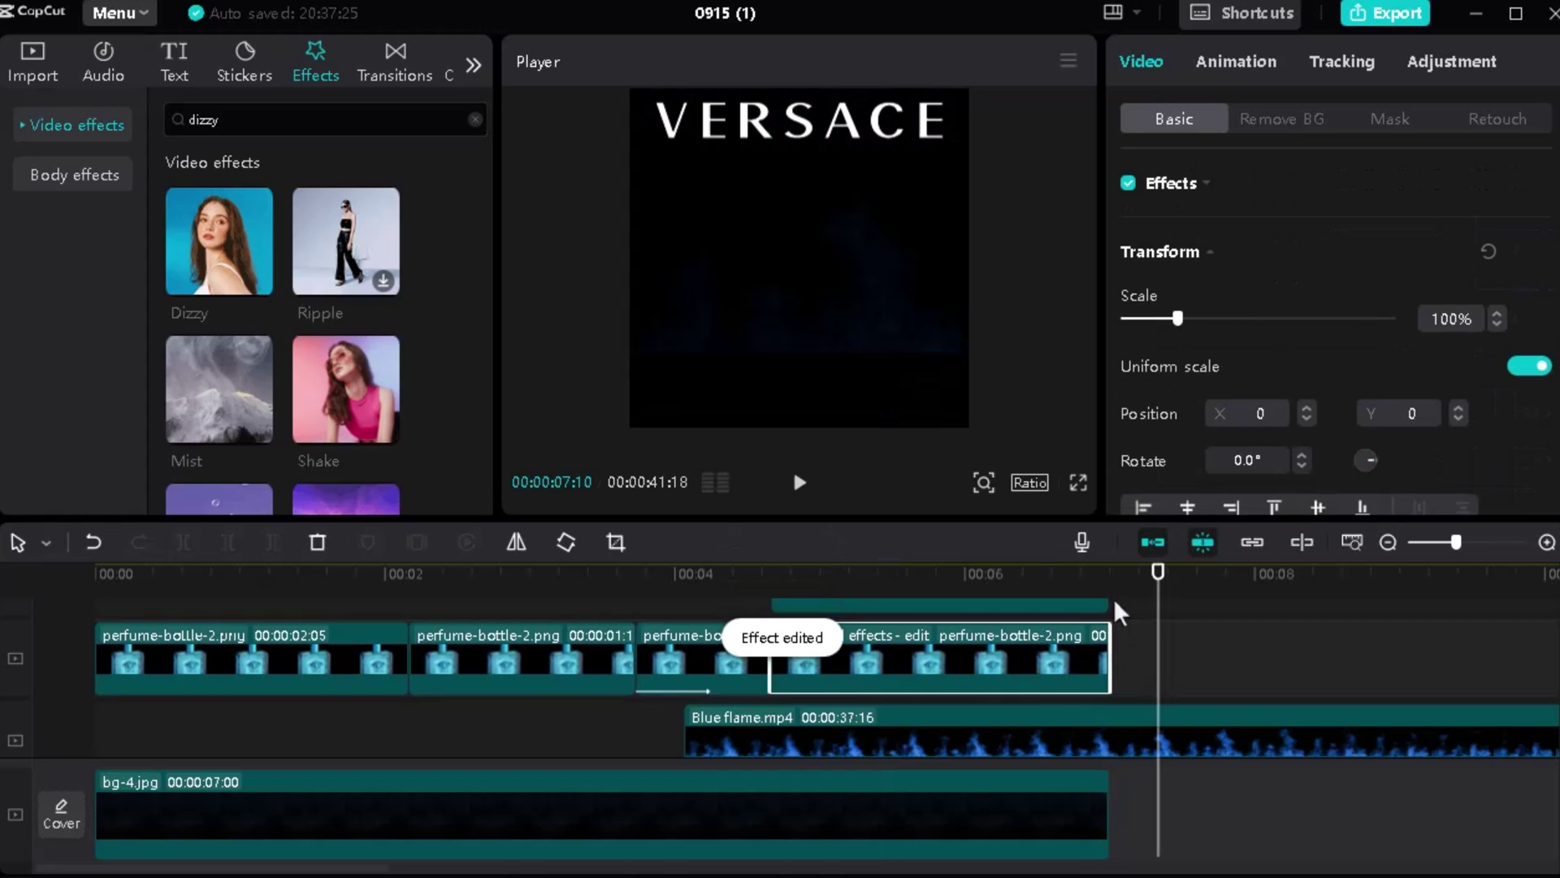
{"action": "left_click_drag", "start_coordinate": [1153, 589], "coordinate": [872, 589]}
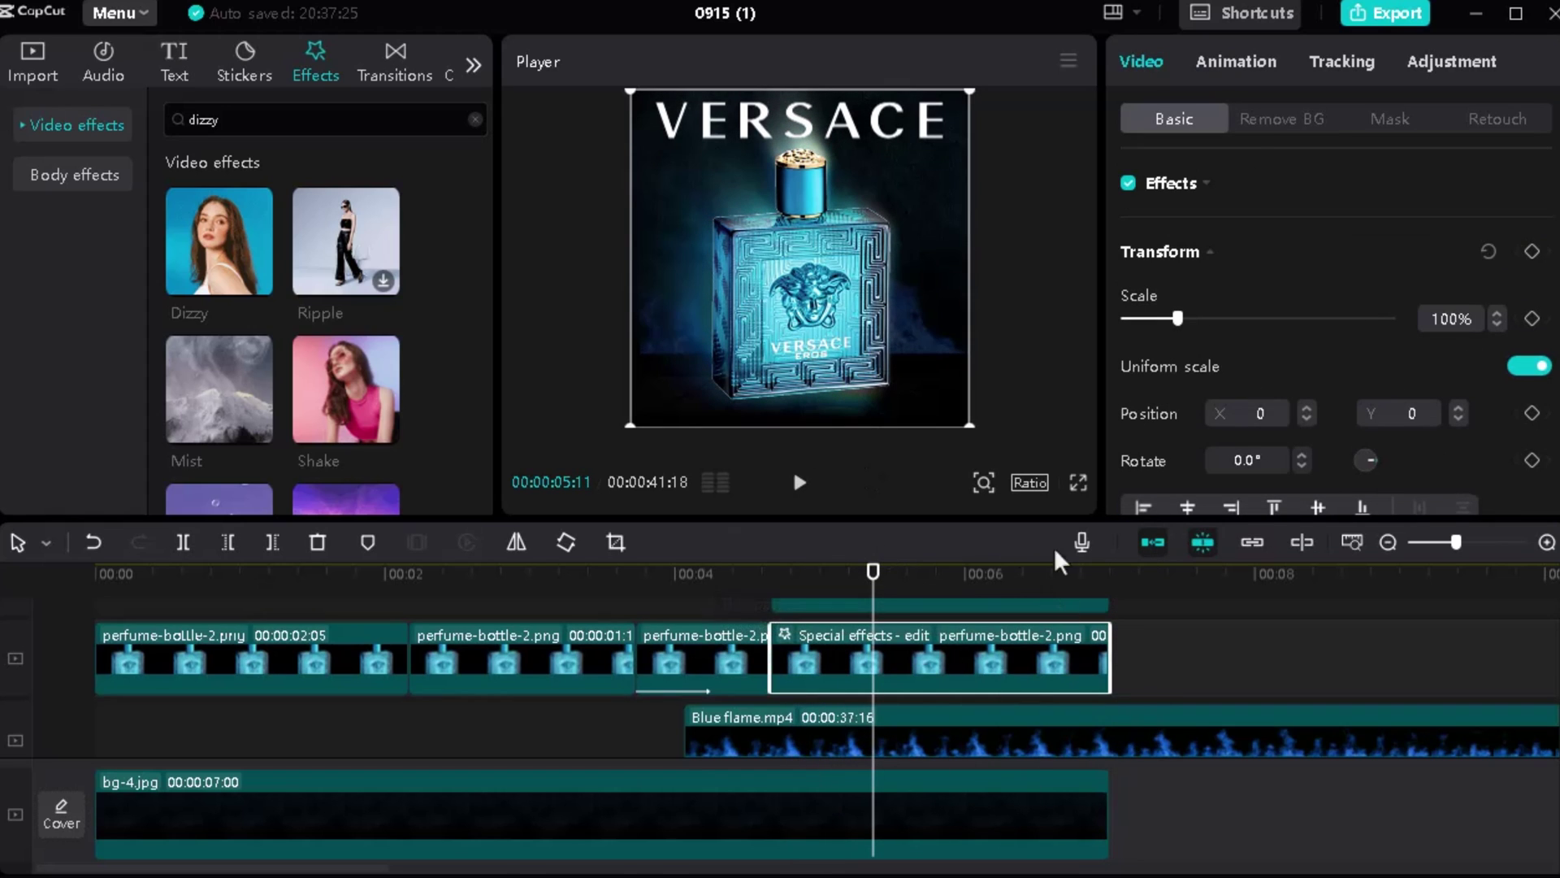
{"action": "left_click", "coordinate": [1391, 119]}
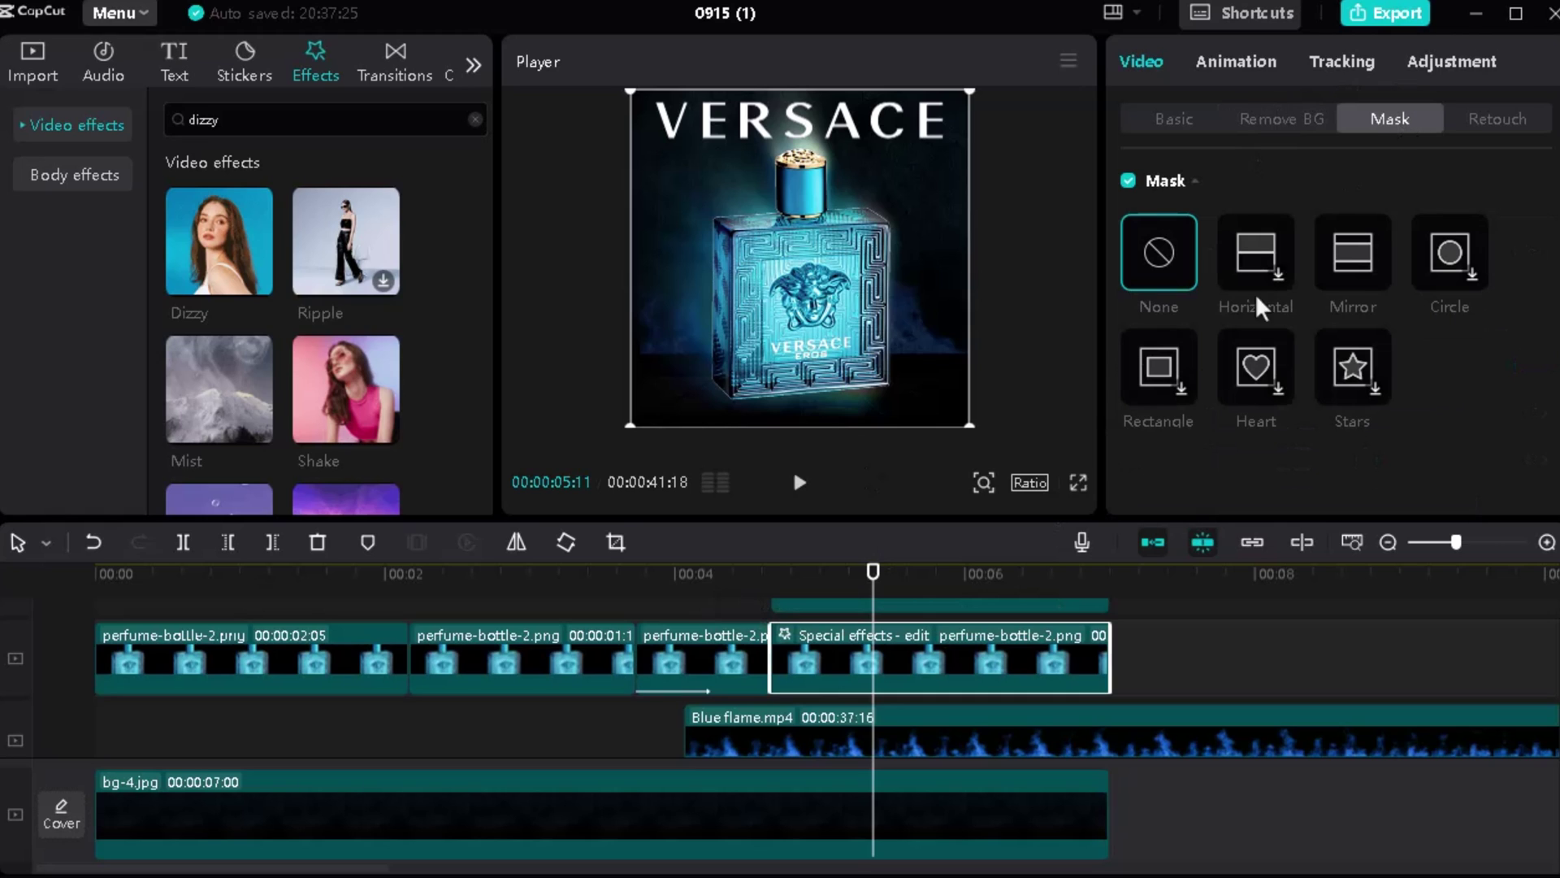
{"action": "left_click", "coordinate": [1349, 277]}
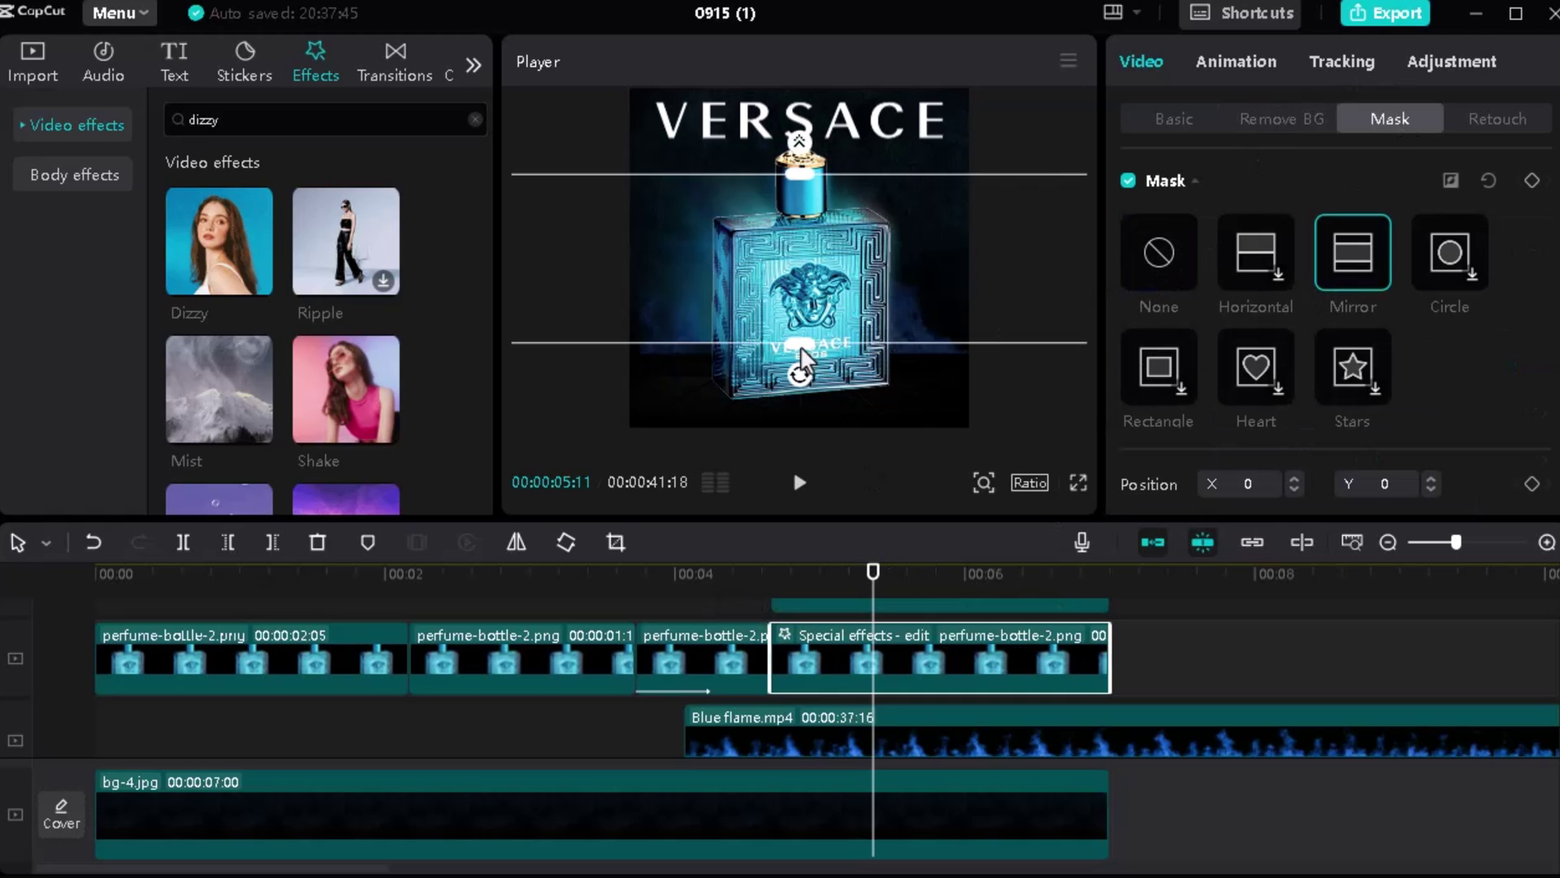
{"action": "left_click_drag", "start_coordinate": [801, 350], "coordinate": [802, 377]}
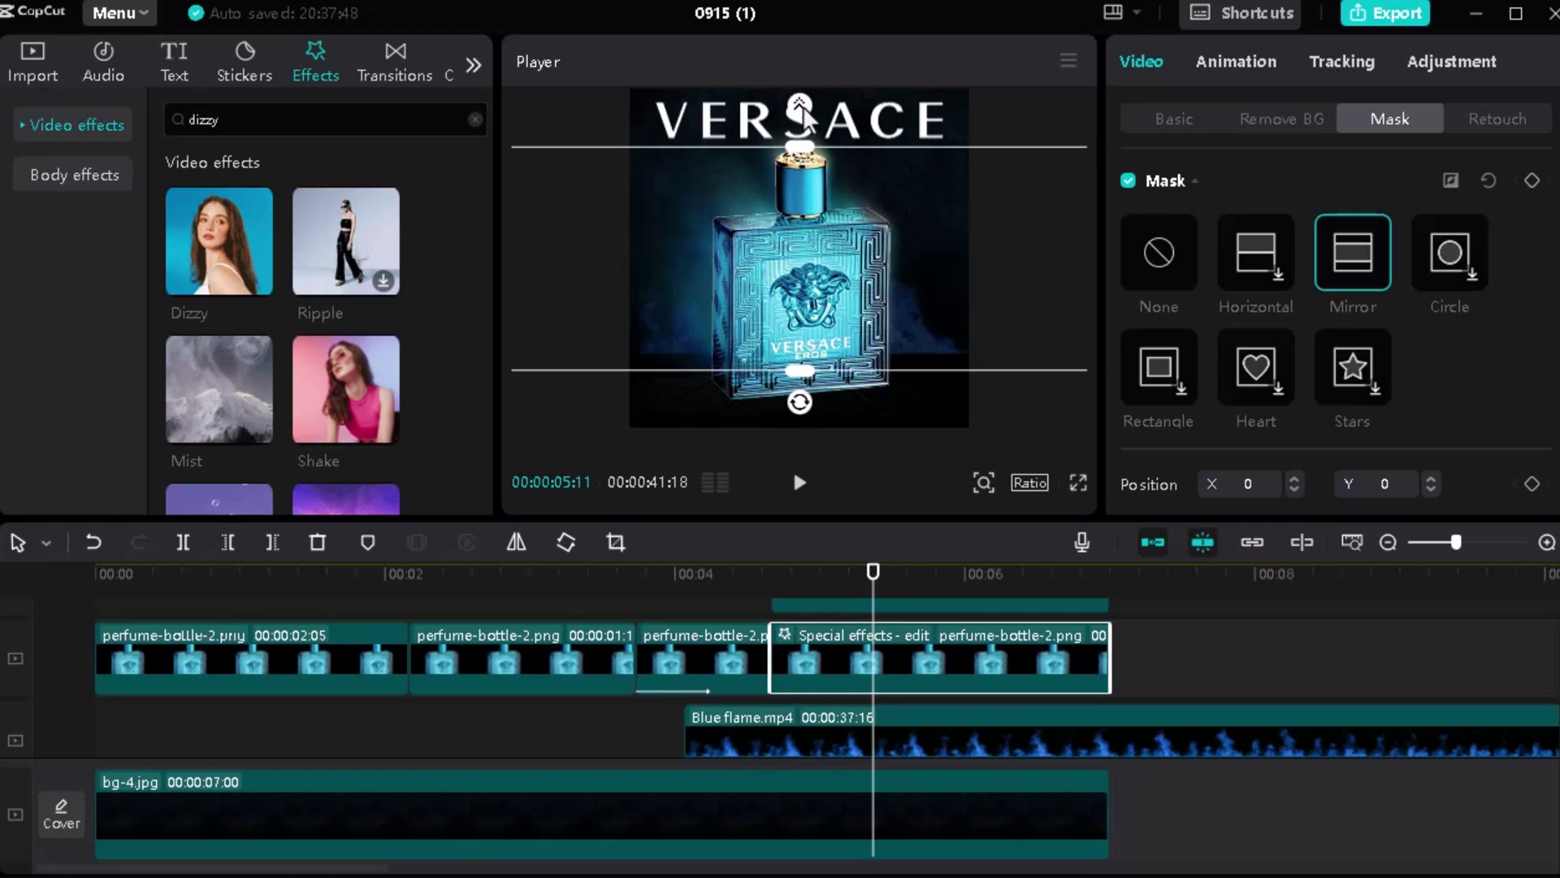
{"action": "left_click_drag", "start_coordinate": [808, 151], "coordinate": [809, 164]}
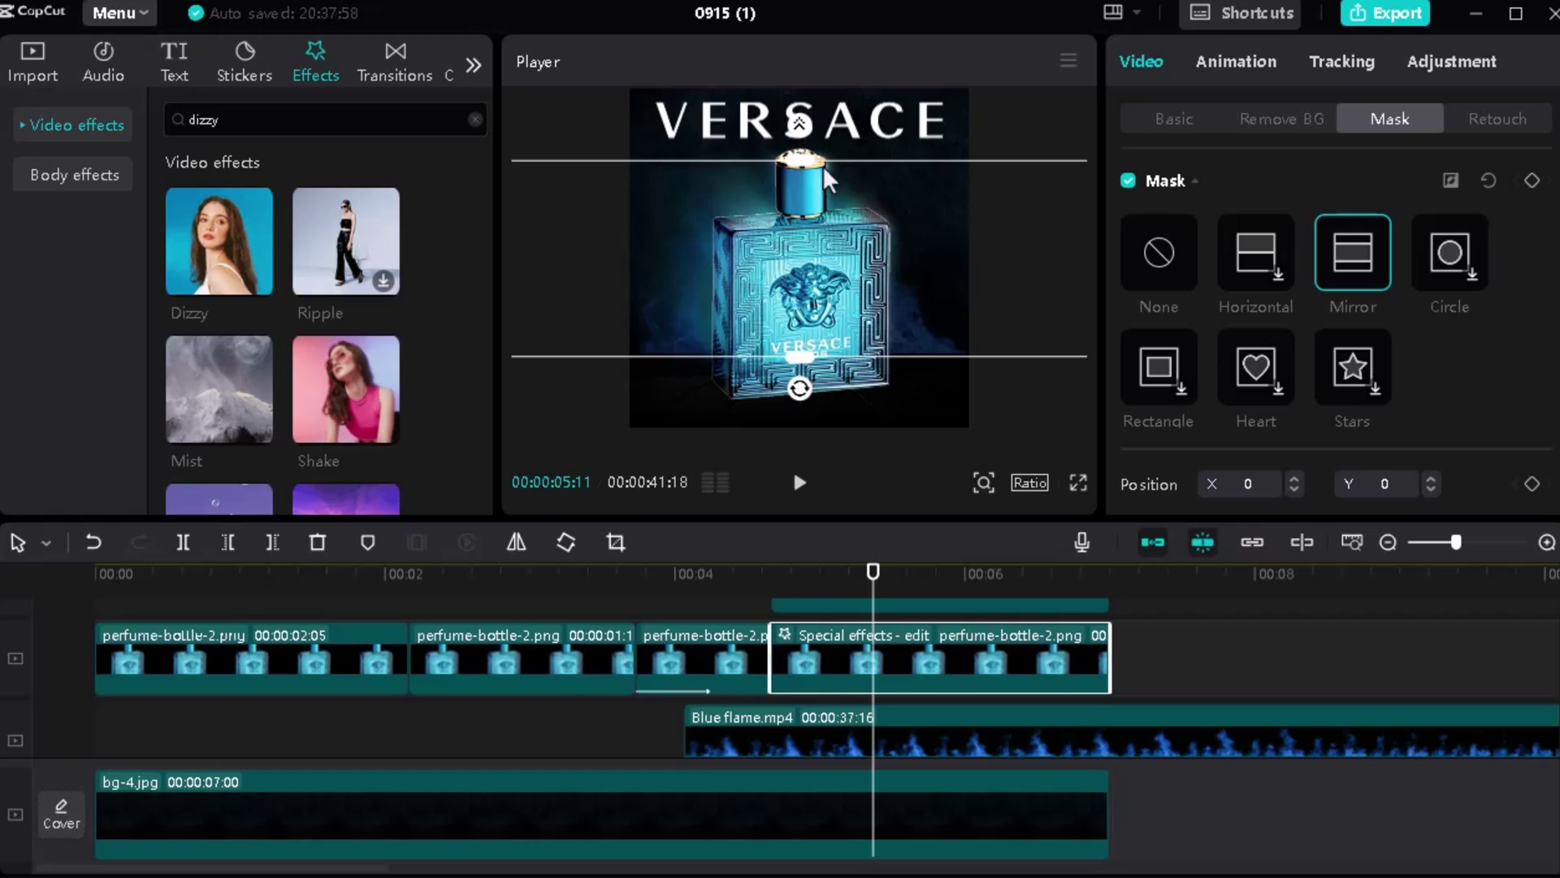
{"action": "left_click_drag", "start_coordinate": [805, 165], "coordinate": [805, 91]}
{"action": "left_click_drag", "start_coordinate": [803, 422], "coordinate": [806, 346]}
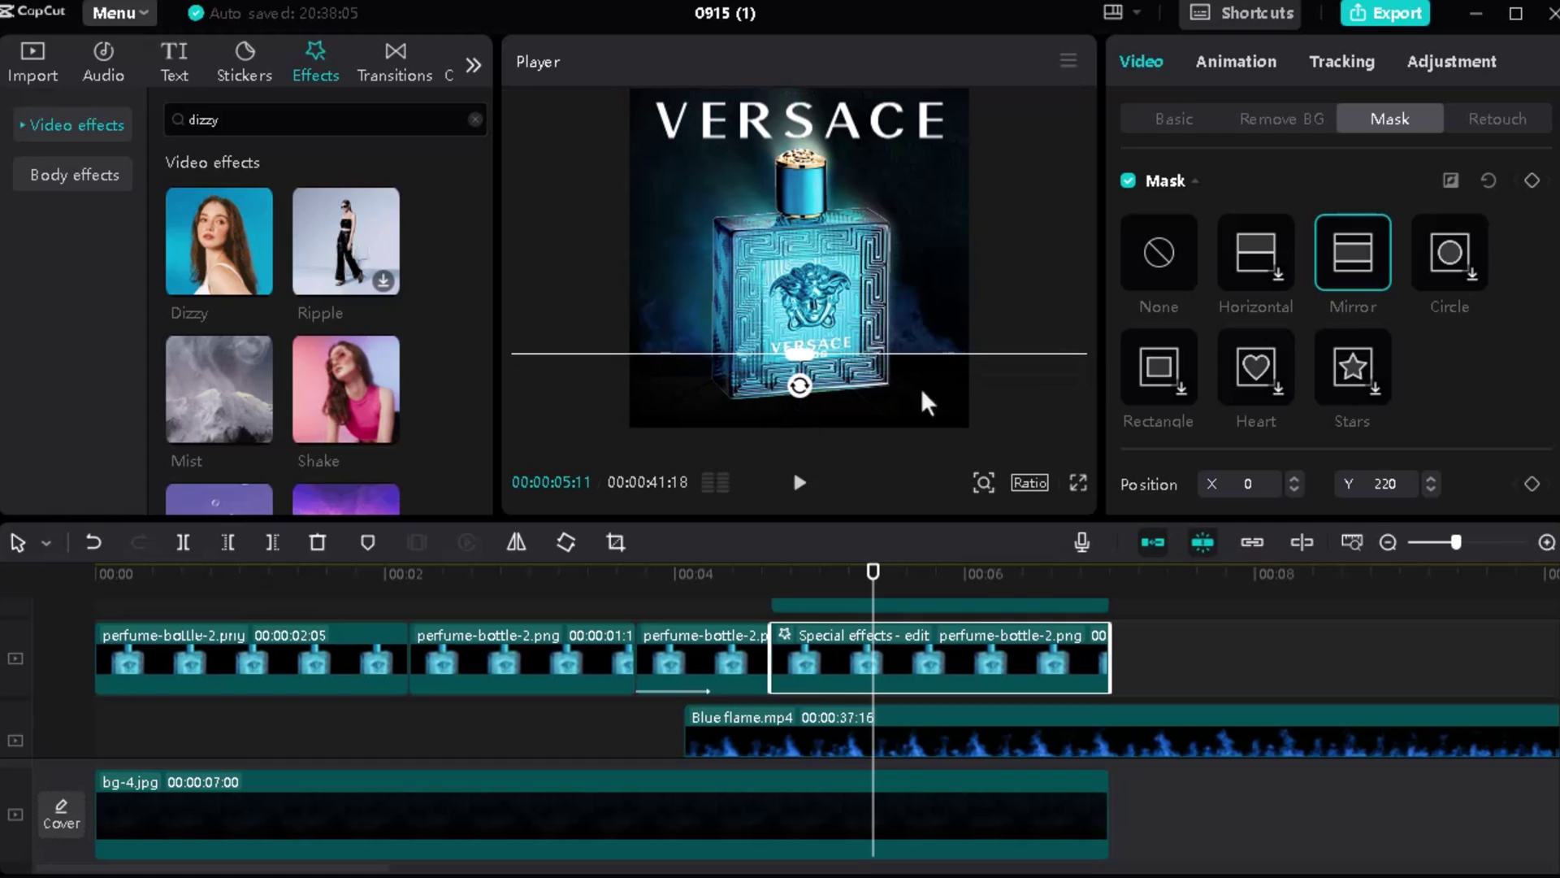
Step: Play the section from about 00:00:04:11, then replay it in full screen to check the masked glow behind the bottle
{"action": "left_click_drag", "start_coordinate": [881, 593], "coordinate": [727, 602]}
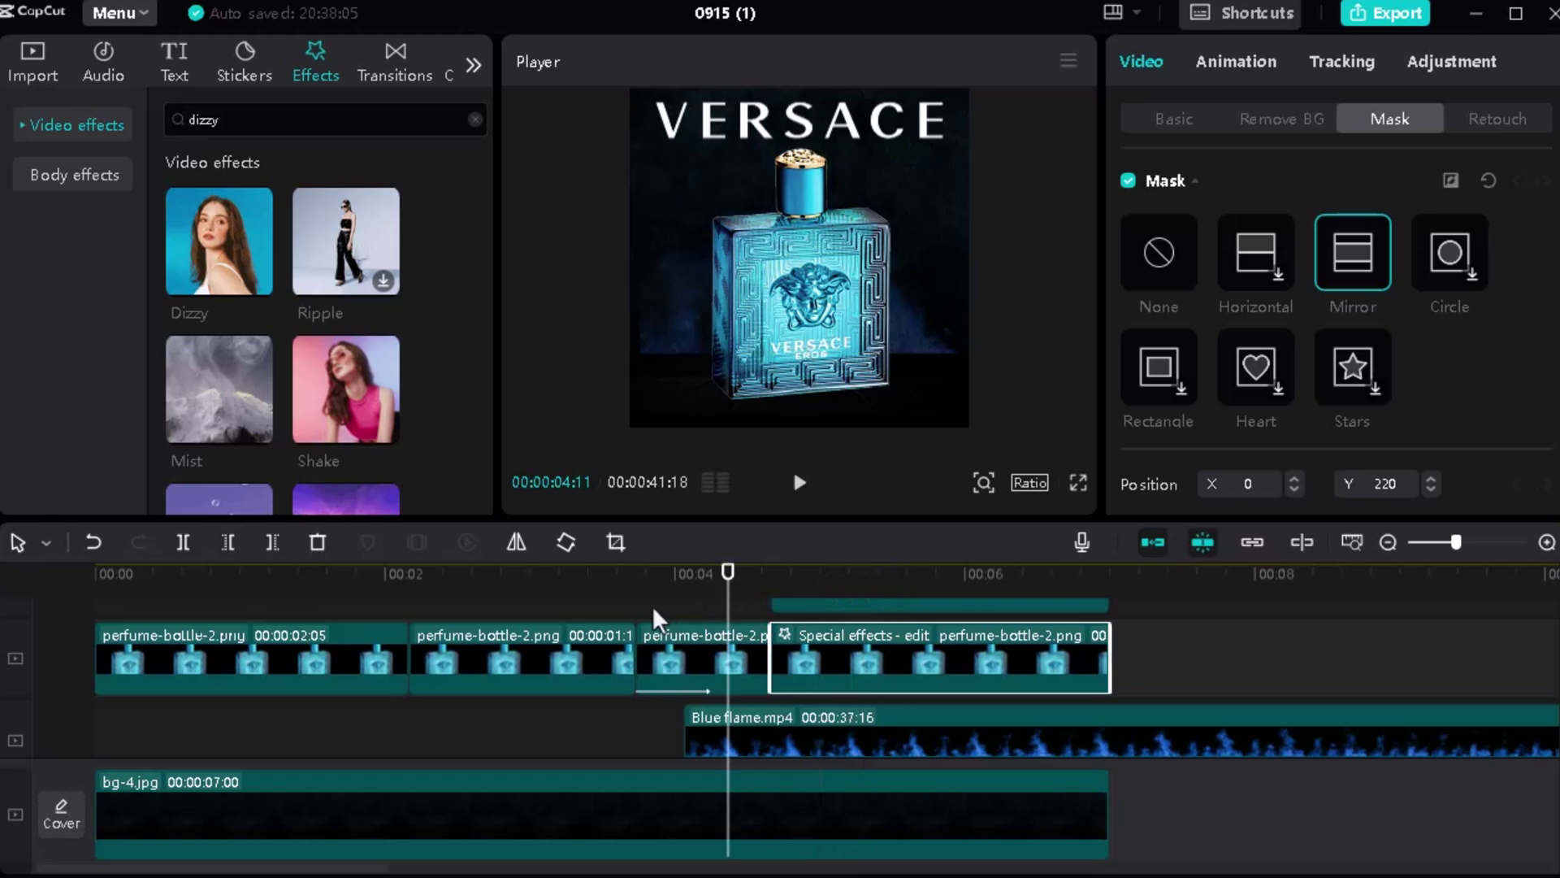
{"action": "left_click", "coordinate": [652, 606]}
{"action": "key", "text": "space"}
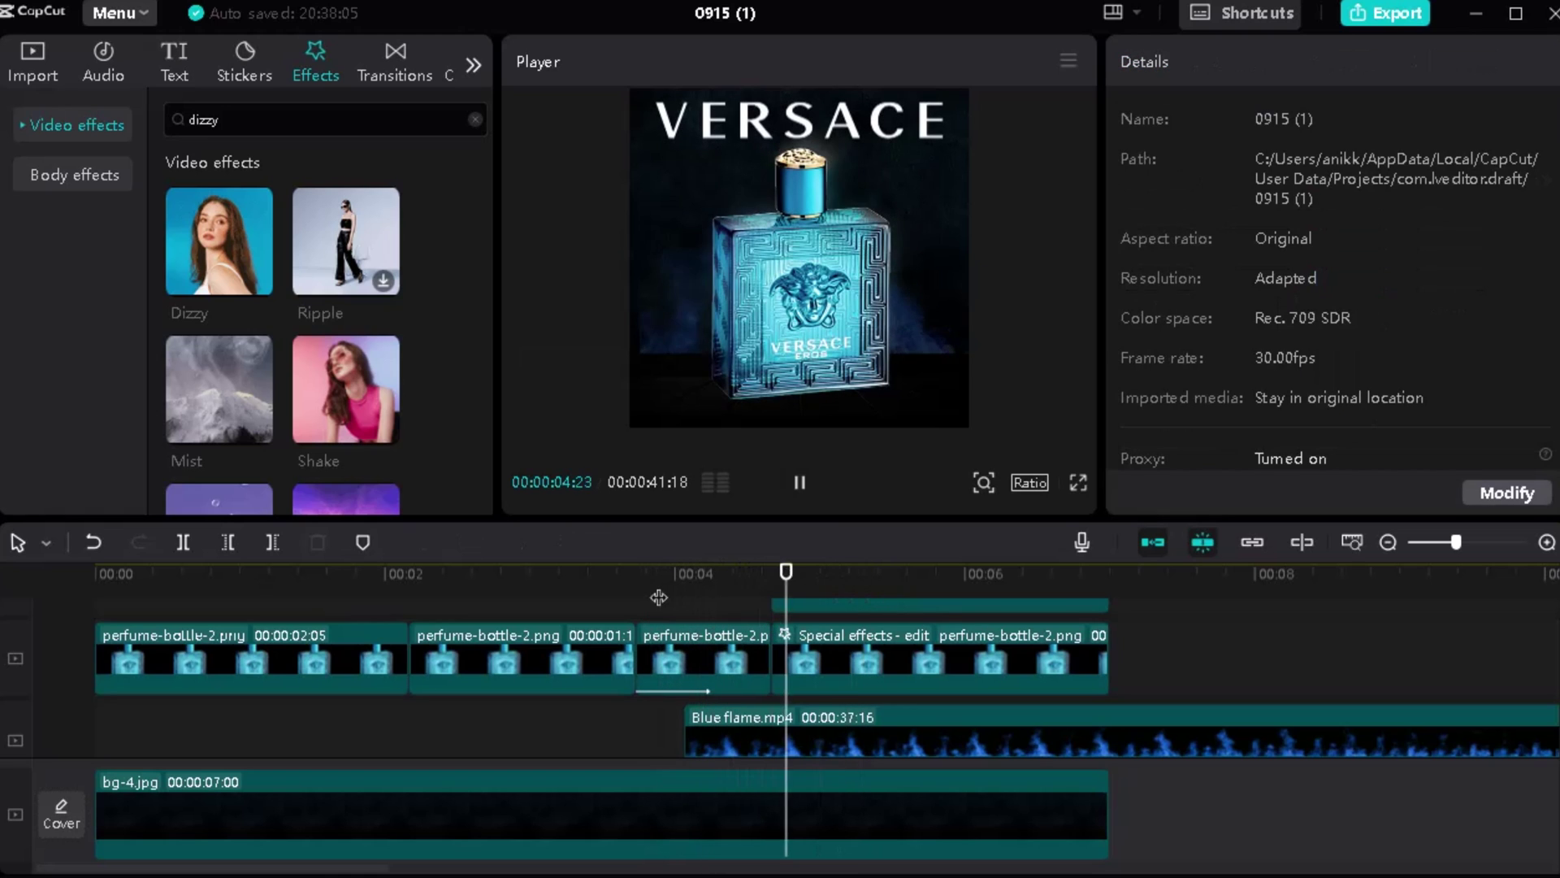
{"action": "key", "text": "space"}
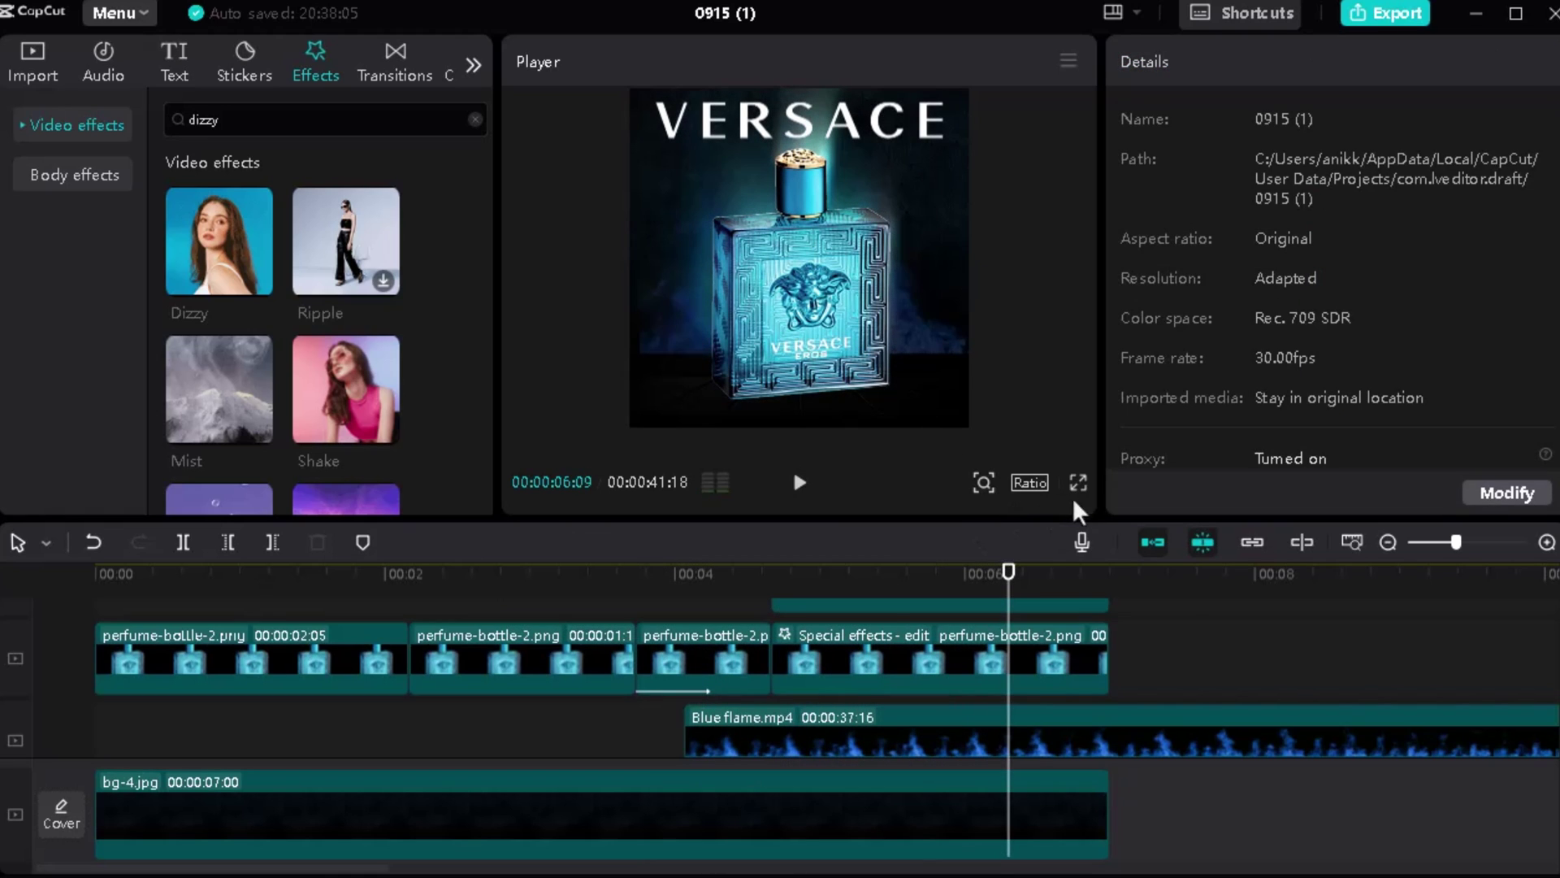
{"action": "left_click_drag", "start_coordinate": [1001, 575], "coordinate": [741, 589]}
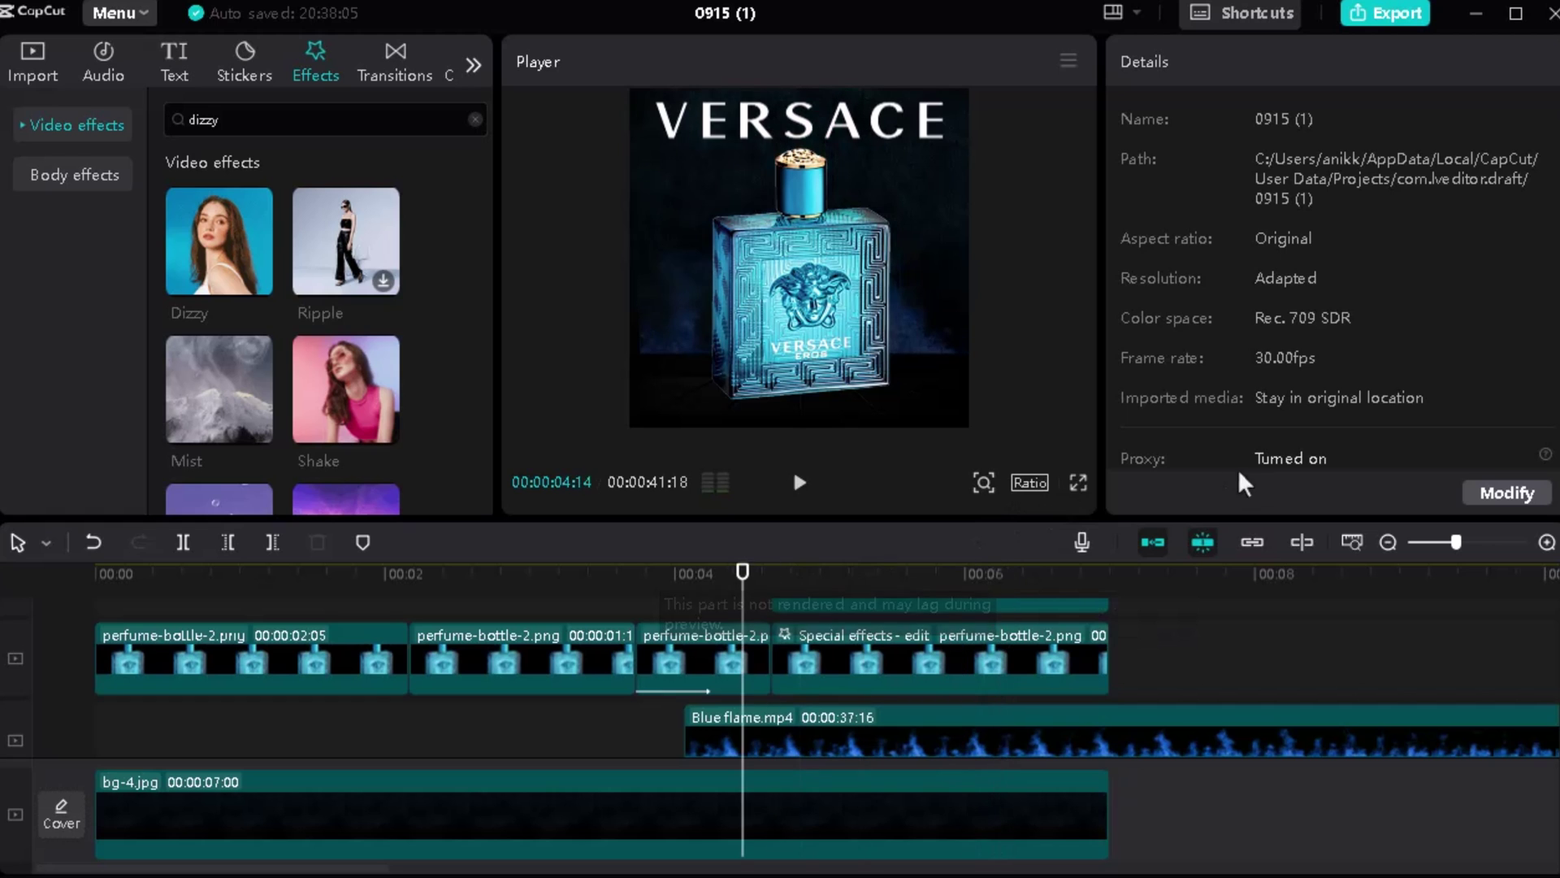
{"action": "left_click", "coordinate": [1078, 485]}
{"action": "key", "text": "space"}
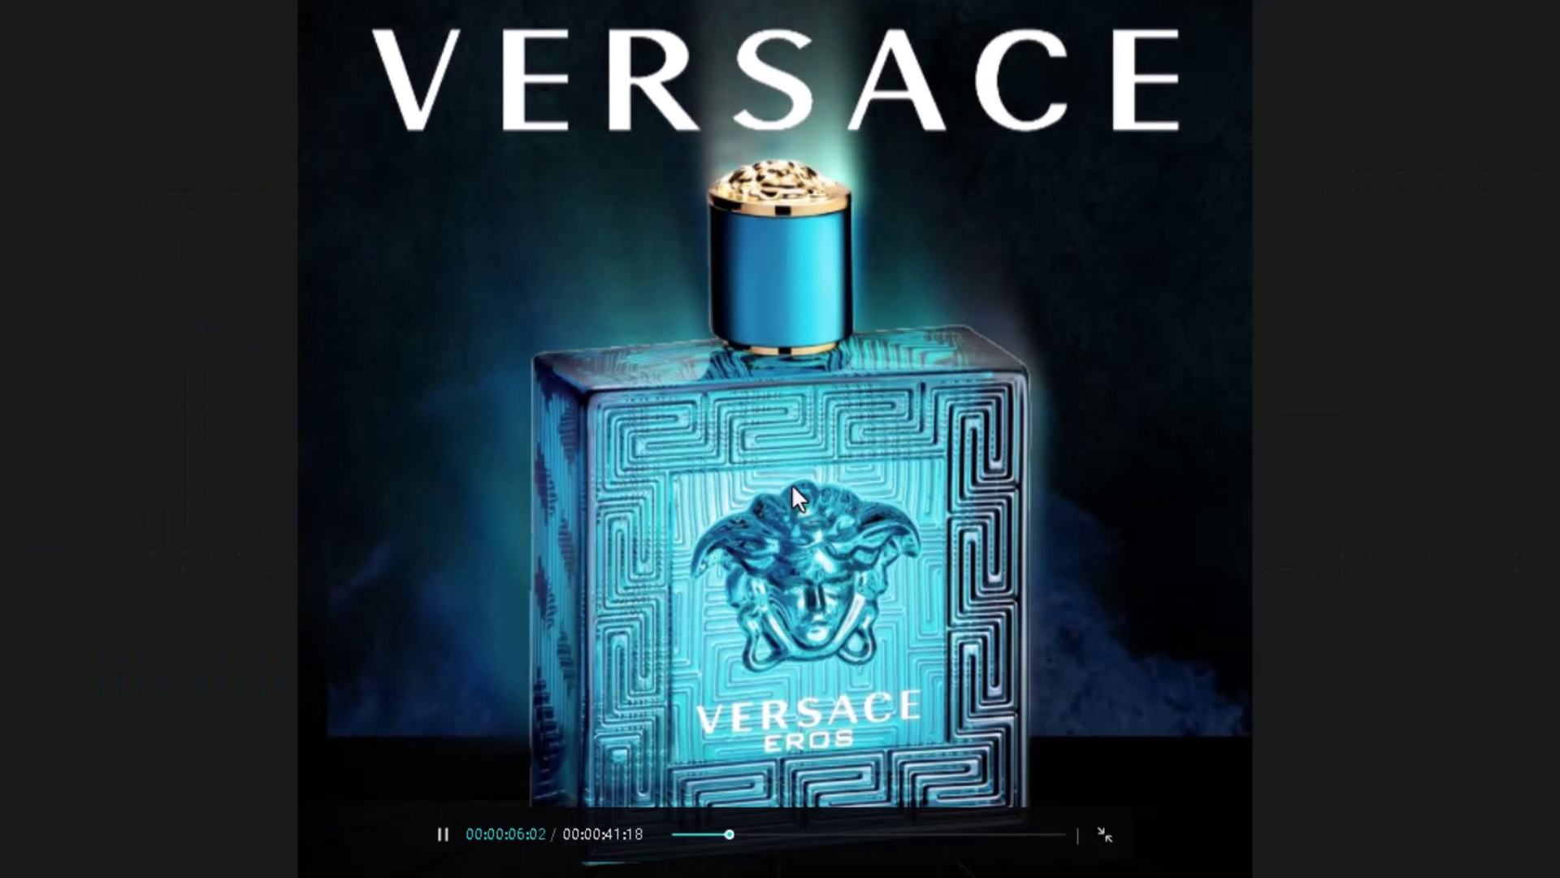
{"action": "key", "text": "space"}
{"action": "key", "text": "Escape"}
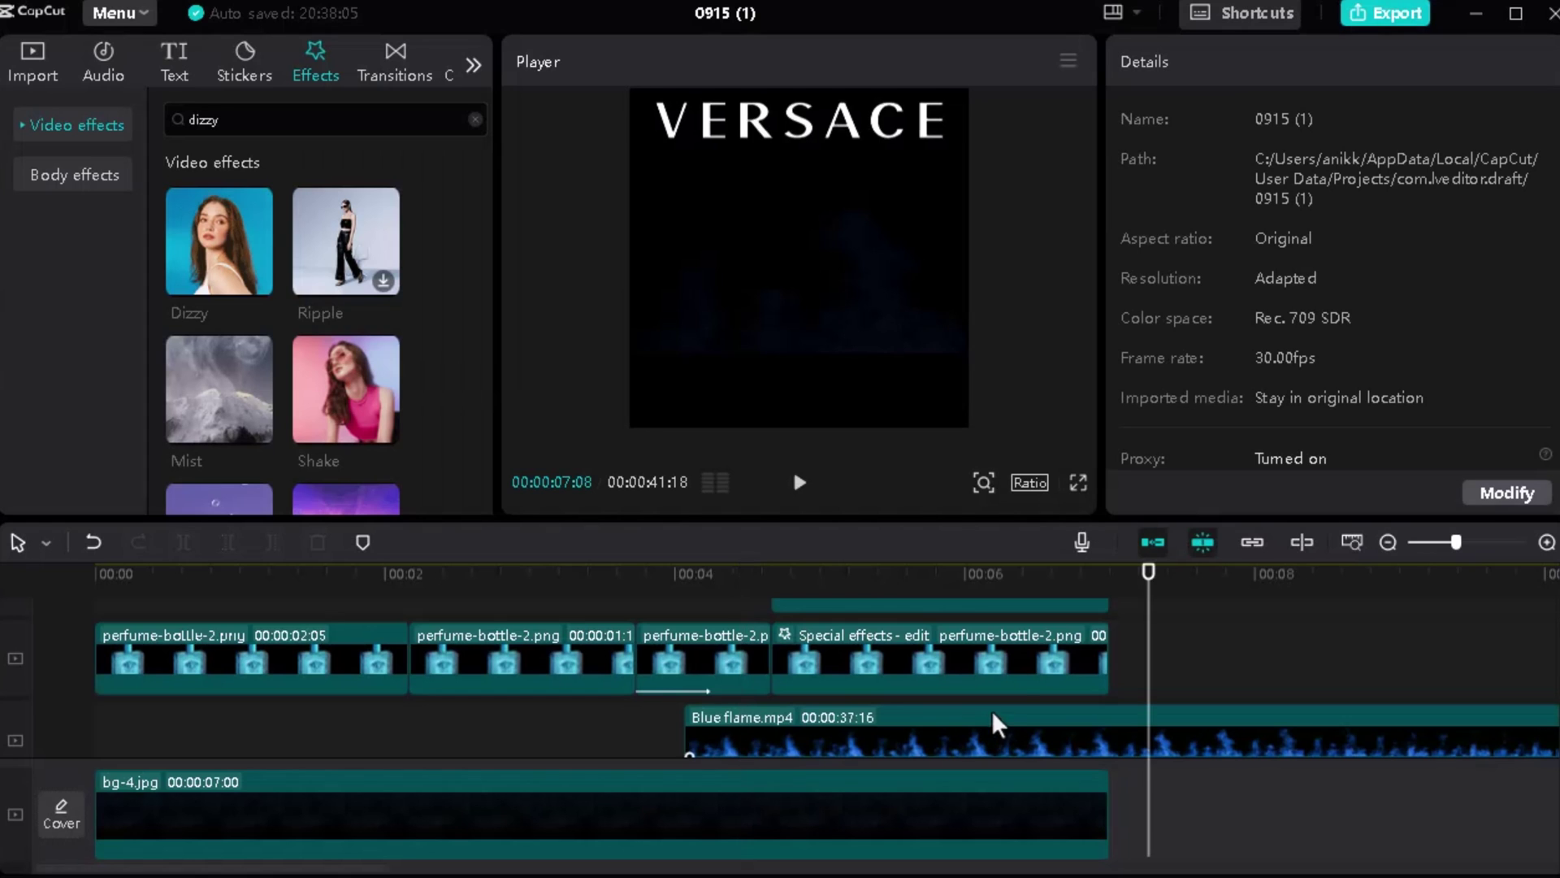
Step: Trim the ends of the Blue flame and text.png clips at 00:00:07:00 to match the background clip
{"action": "left_click_drag", "start_coordinate": [1148, 573], "coordinate": [1109, 578]}
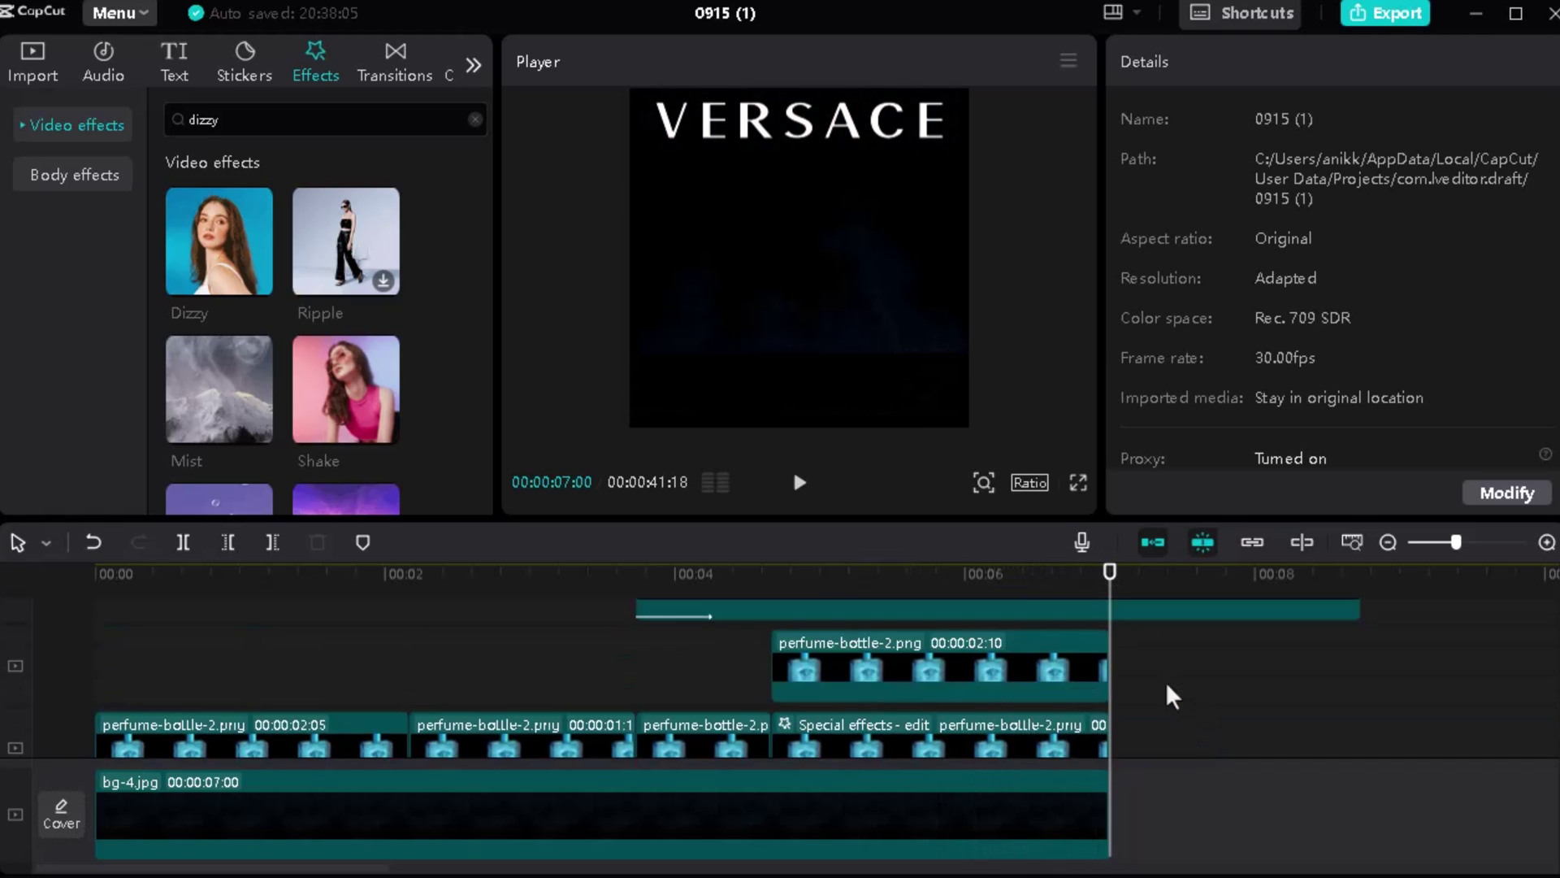
{"action": "left_click", "coordinate": [1157, 674]}
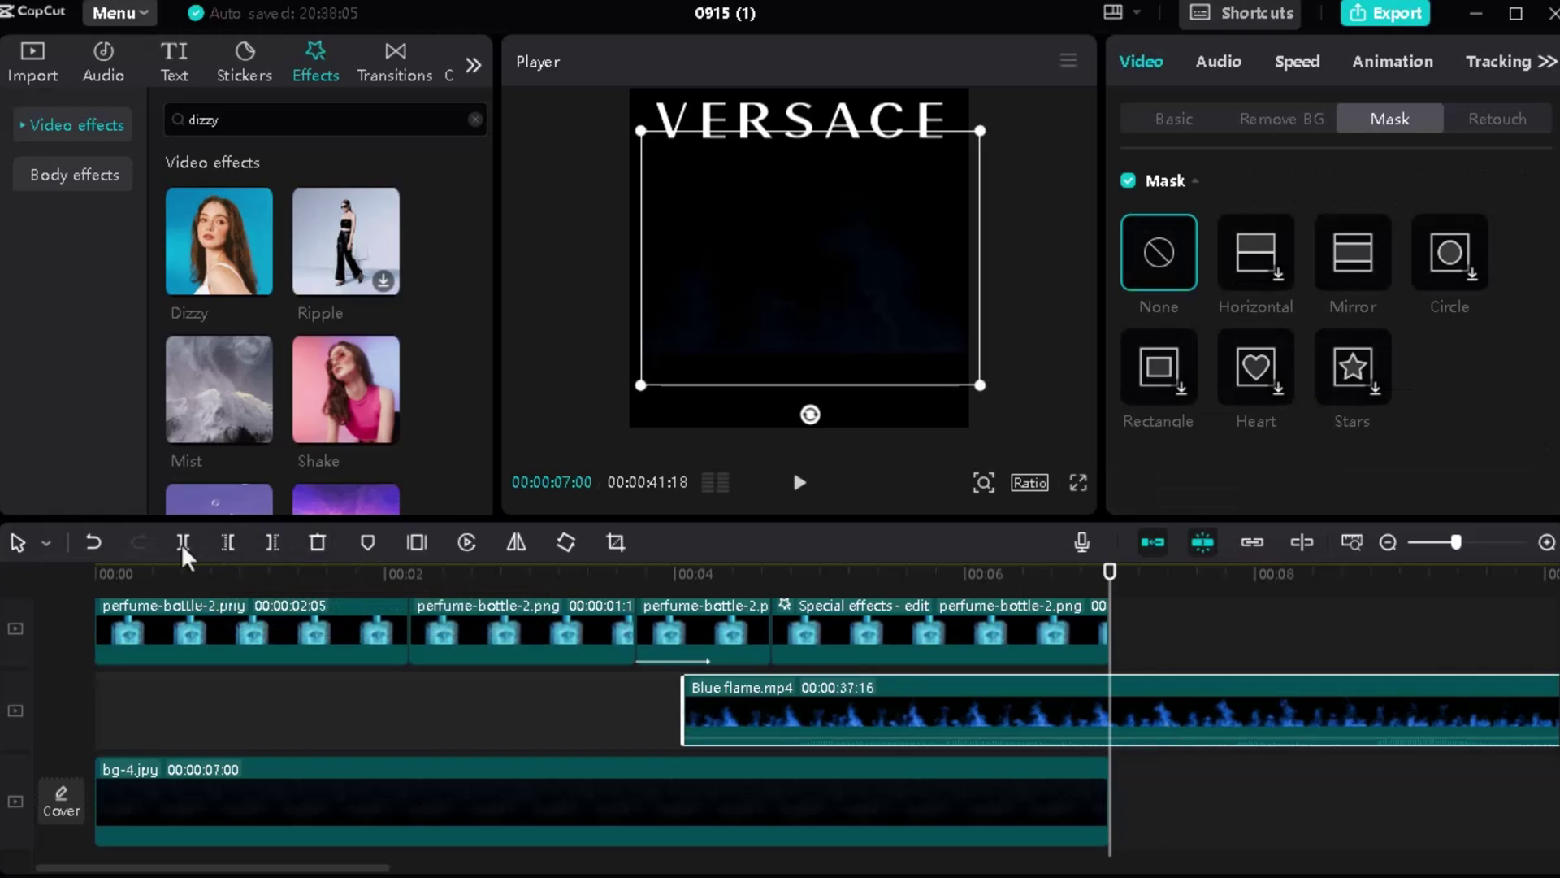
{"action": "left_click", "coordinate": [275, 542]}
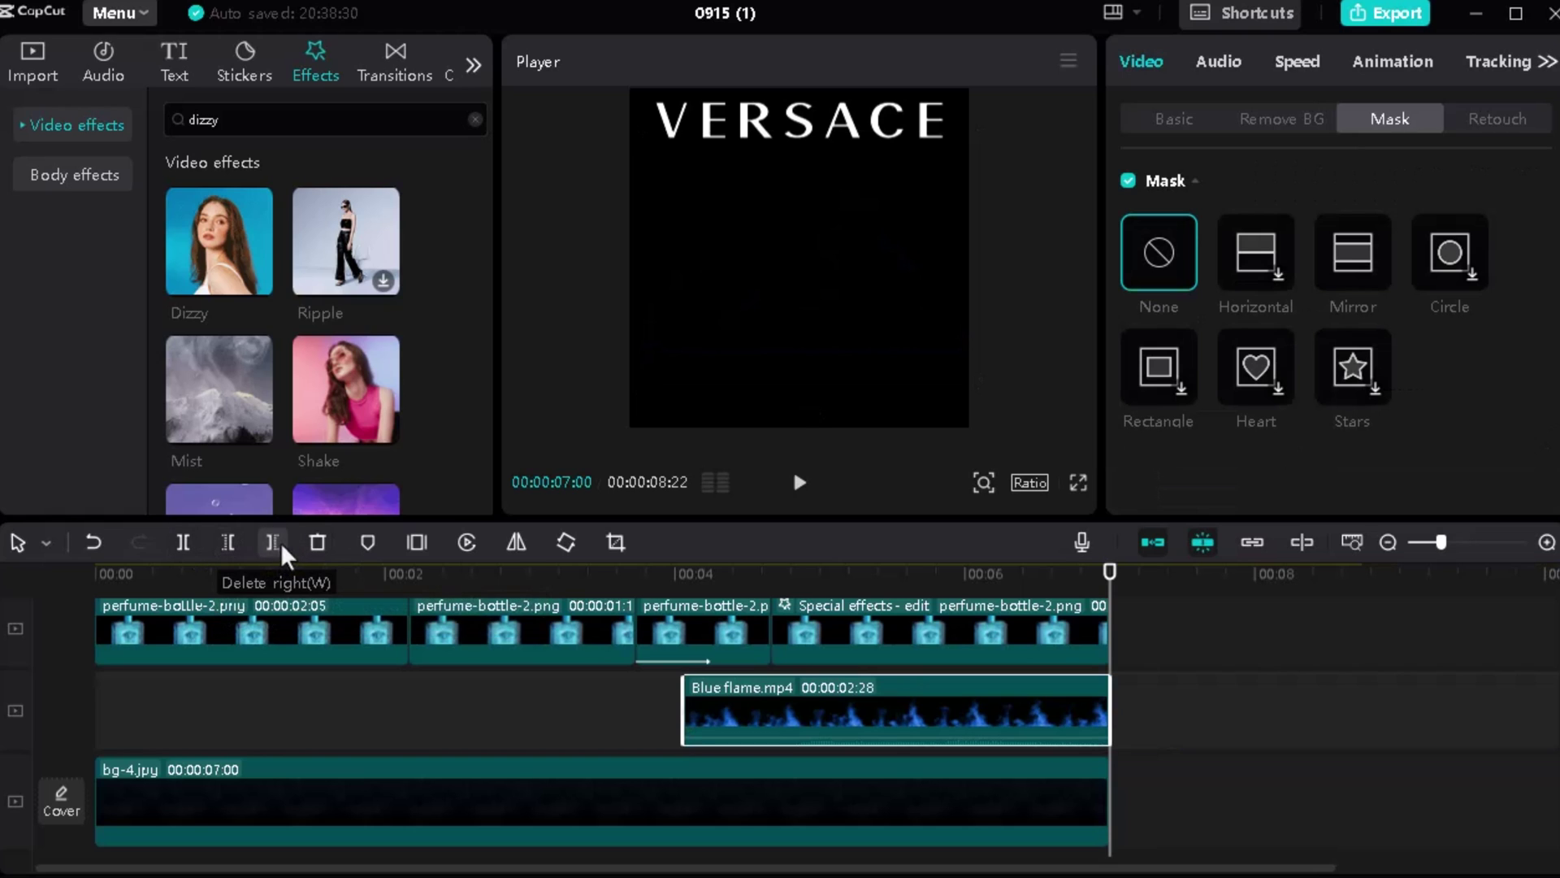
{"action": "scroll", "coordinate": [1144, 658], "scroll_direction": "up", "scroll_amount": 4}
{"action": "left_click", "coordinate": [1144, 660]}
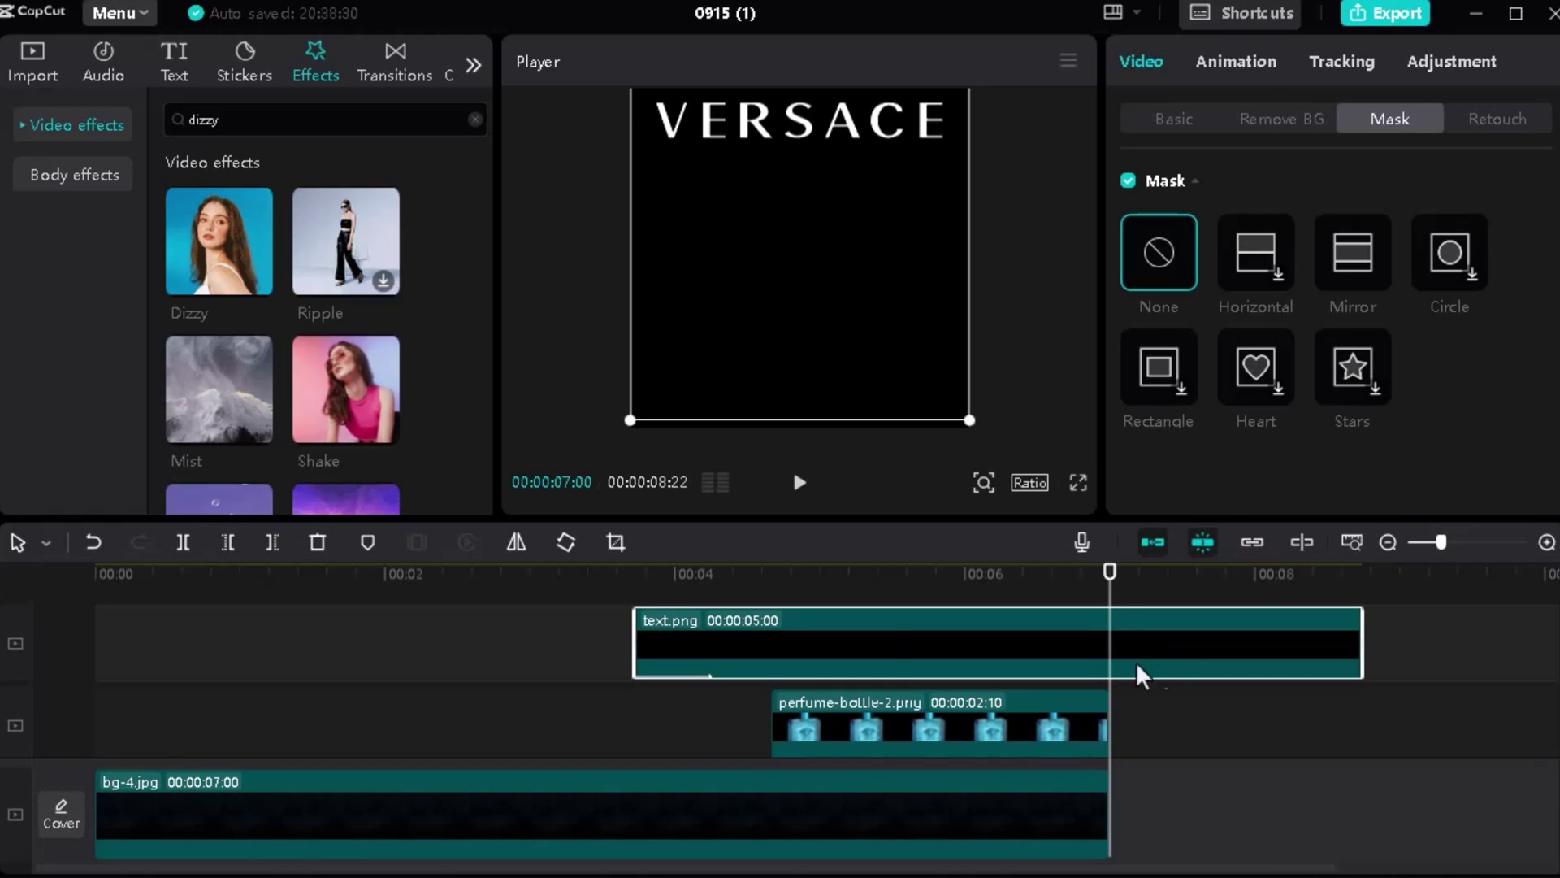
{"action": "left_click", "coordinate": [281, 543]}
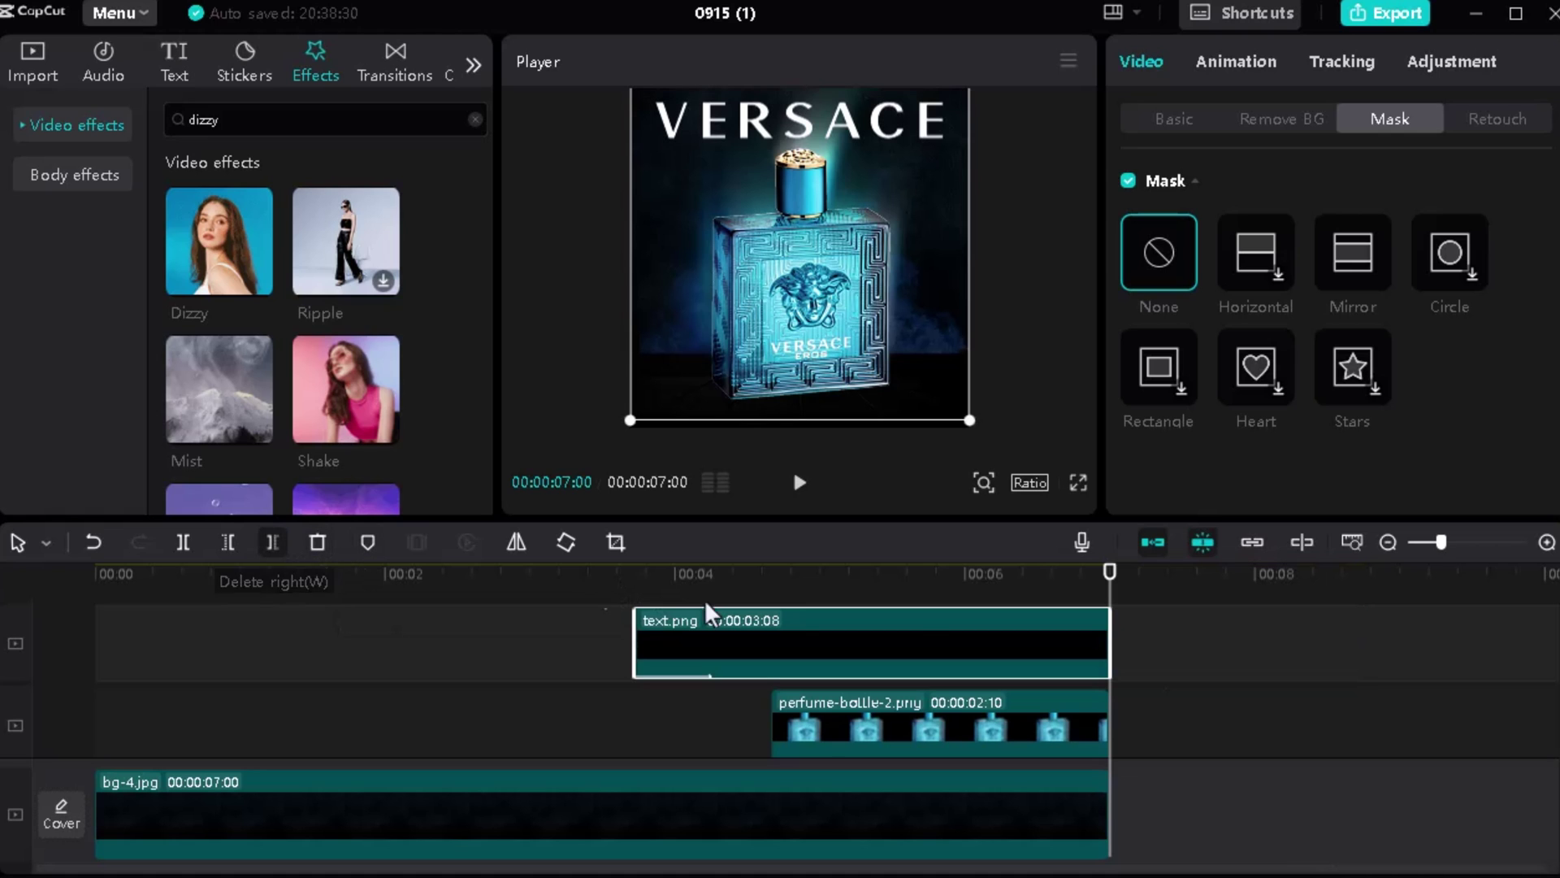
Step: Add Slowmo Spray.mp4 at 00:00:07:00, directly behind the Blue flame clip on the same track
{"action": "scroll", "coordinate": [943, 616], "scroll_direction": "down", "scroll_amount": 2}
{"action": "scroll", "coordinate": [1081, 642], "scroll_direction": "up", "scroll_amount": 1}
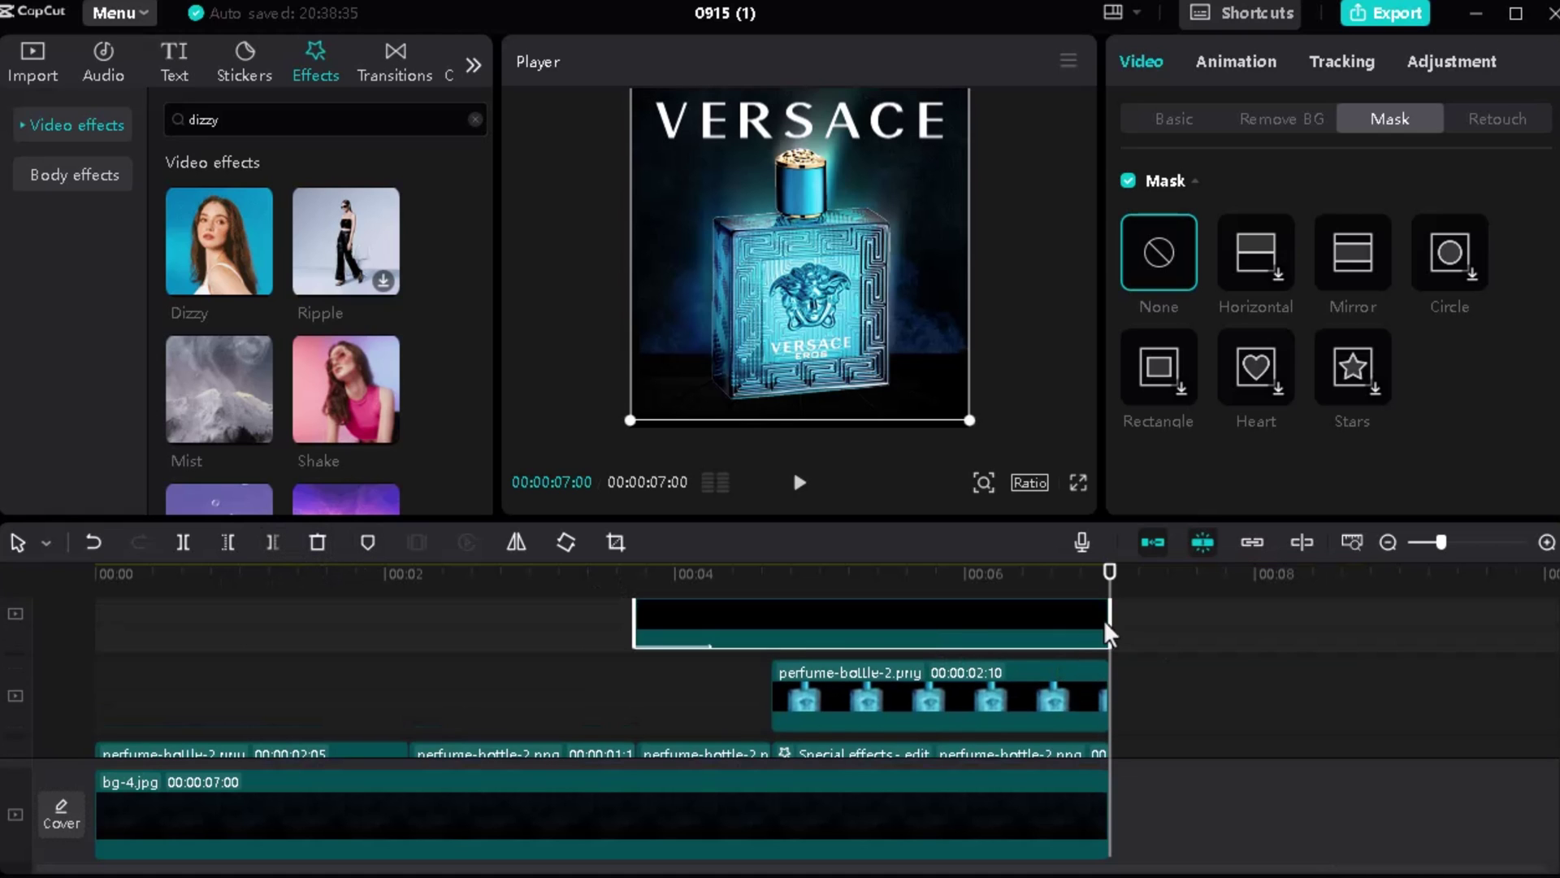
{"action": "scroll", "coordinate": [1104, 619], "scroll_direction": "down", "scroll_amount": 1}
{"action": "scroll", "coordinate": [1086, 641], "scroll_direction": "up", "scroll_amount": 3}
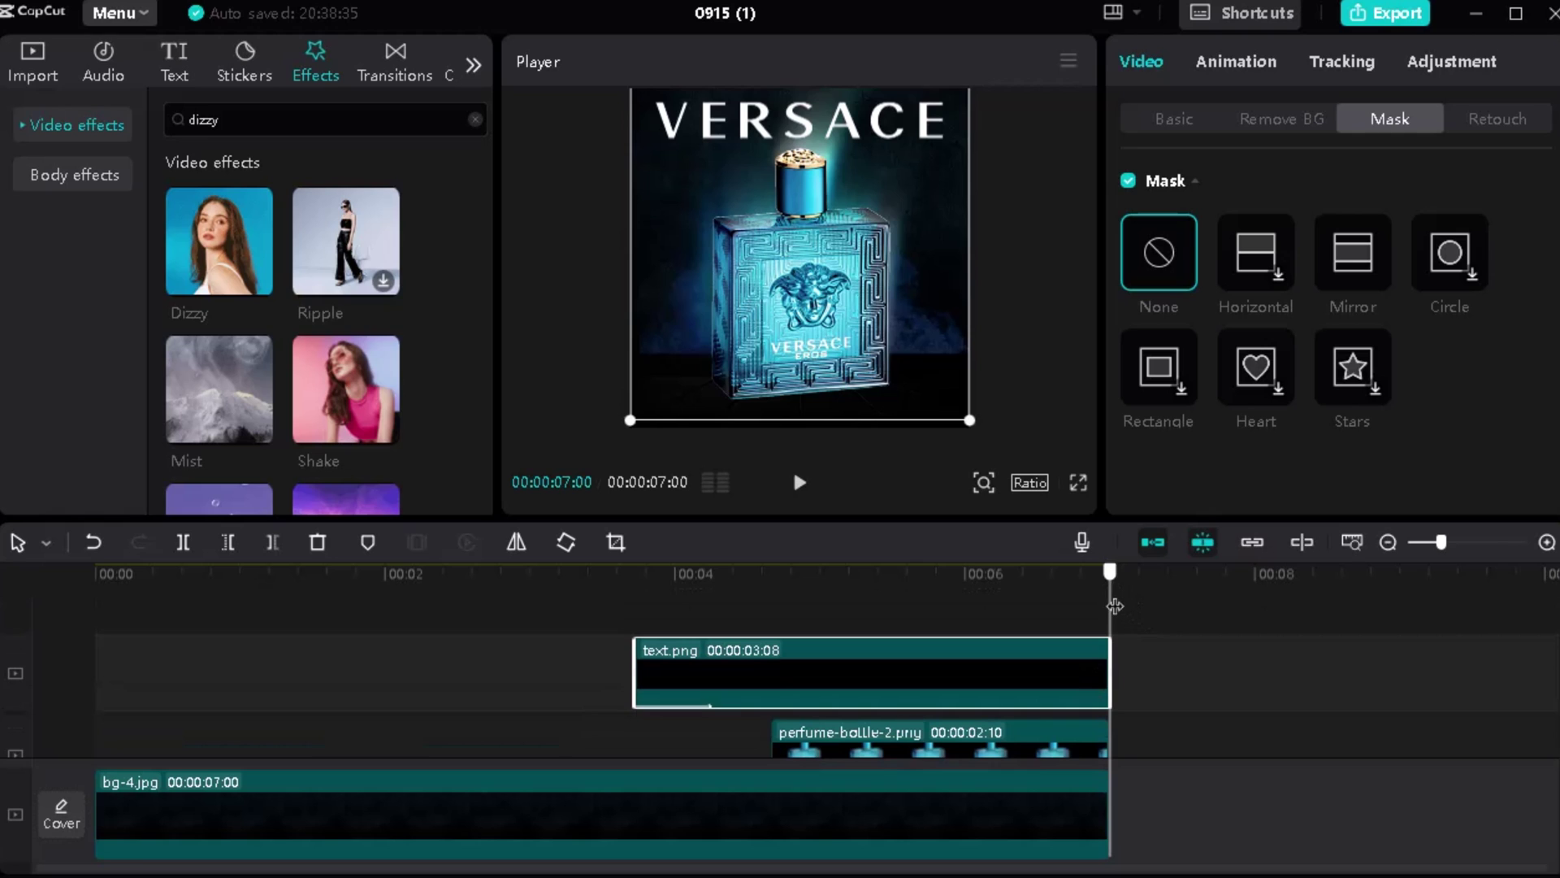
{"action": "scroll", "coordinate": [979, 607], "scroll_direction": "down", "scroll_amount": 3}
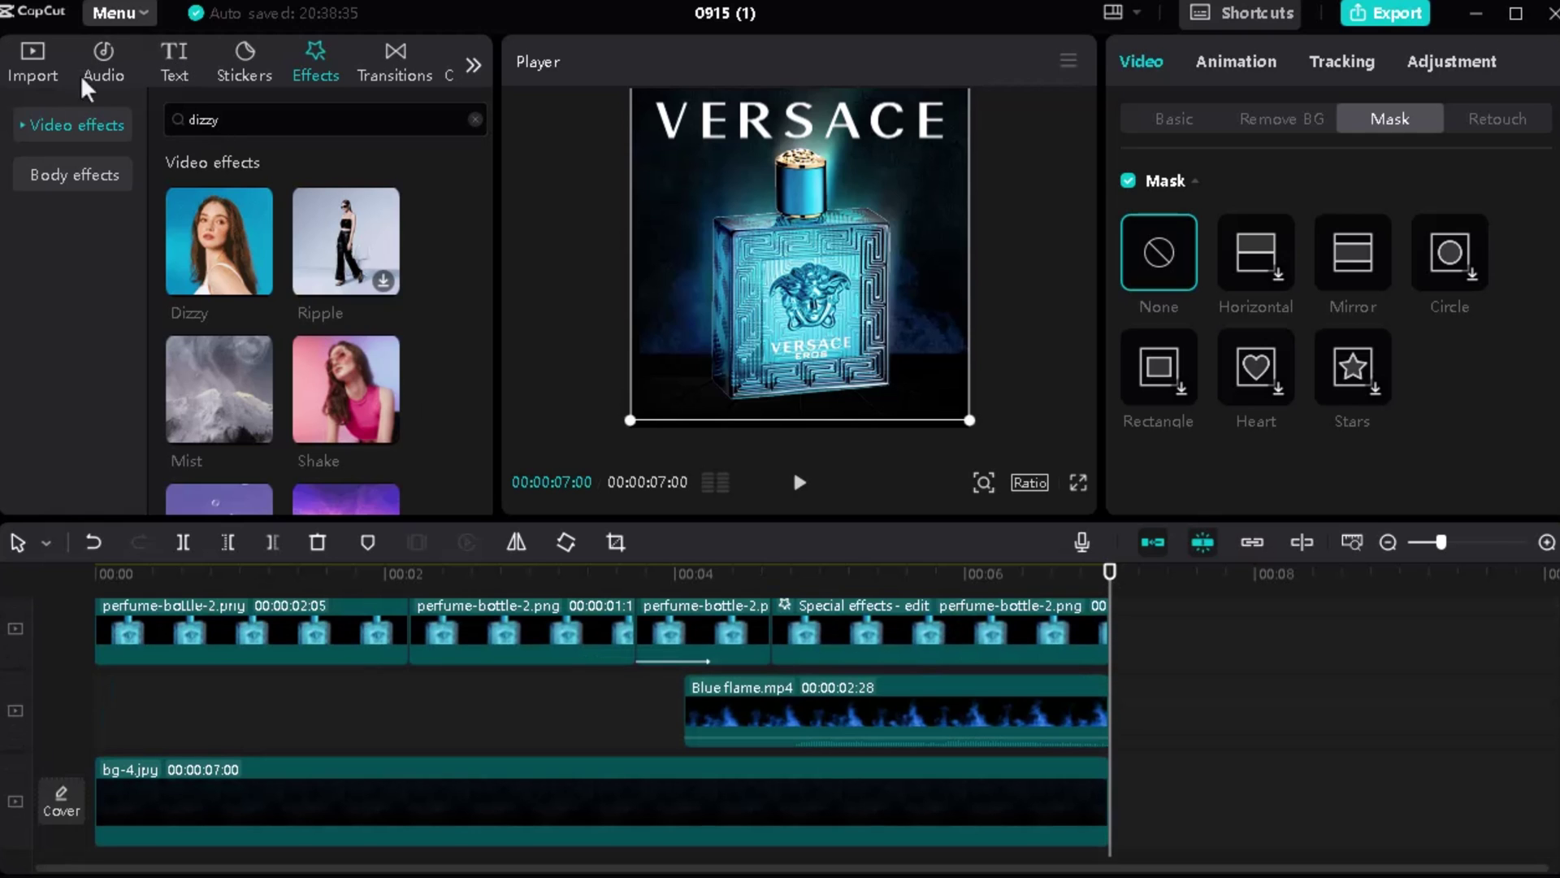
{"action": "left_click", "coordinate": [41, 78]}
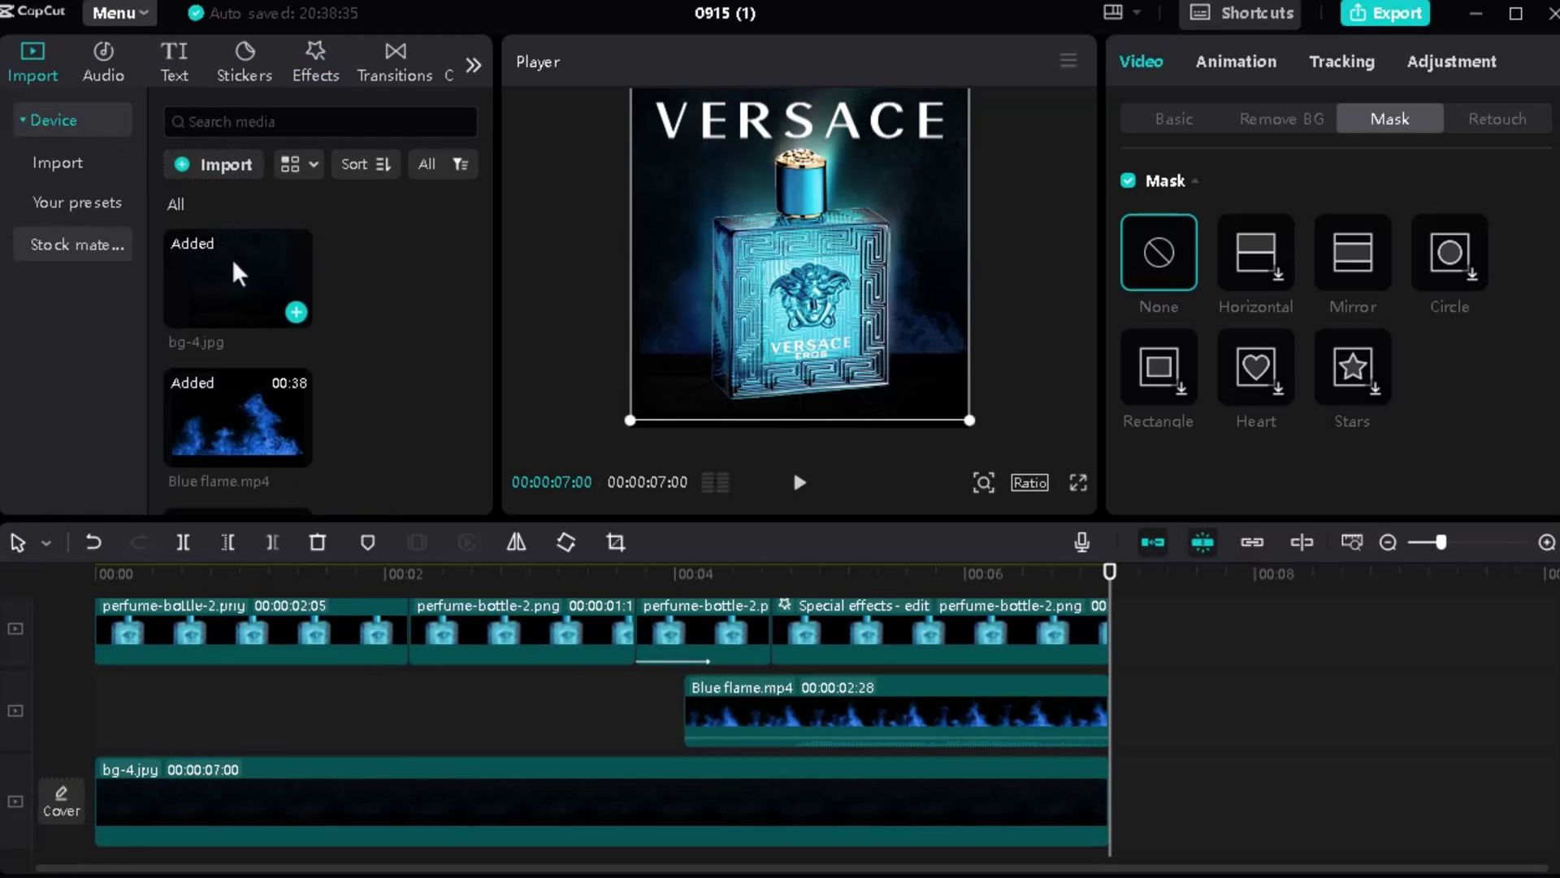
{"action": "scroll", "coordinate": [232, 259], "scroll_direction": "down", "scroll_amount": 5}
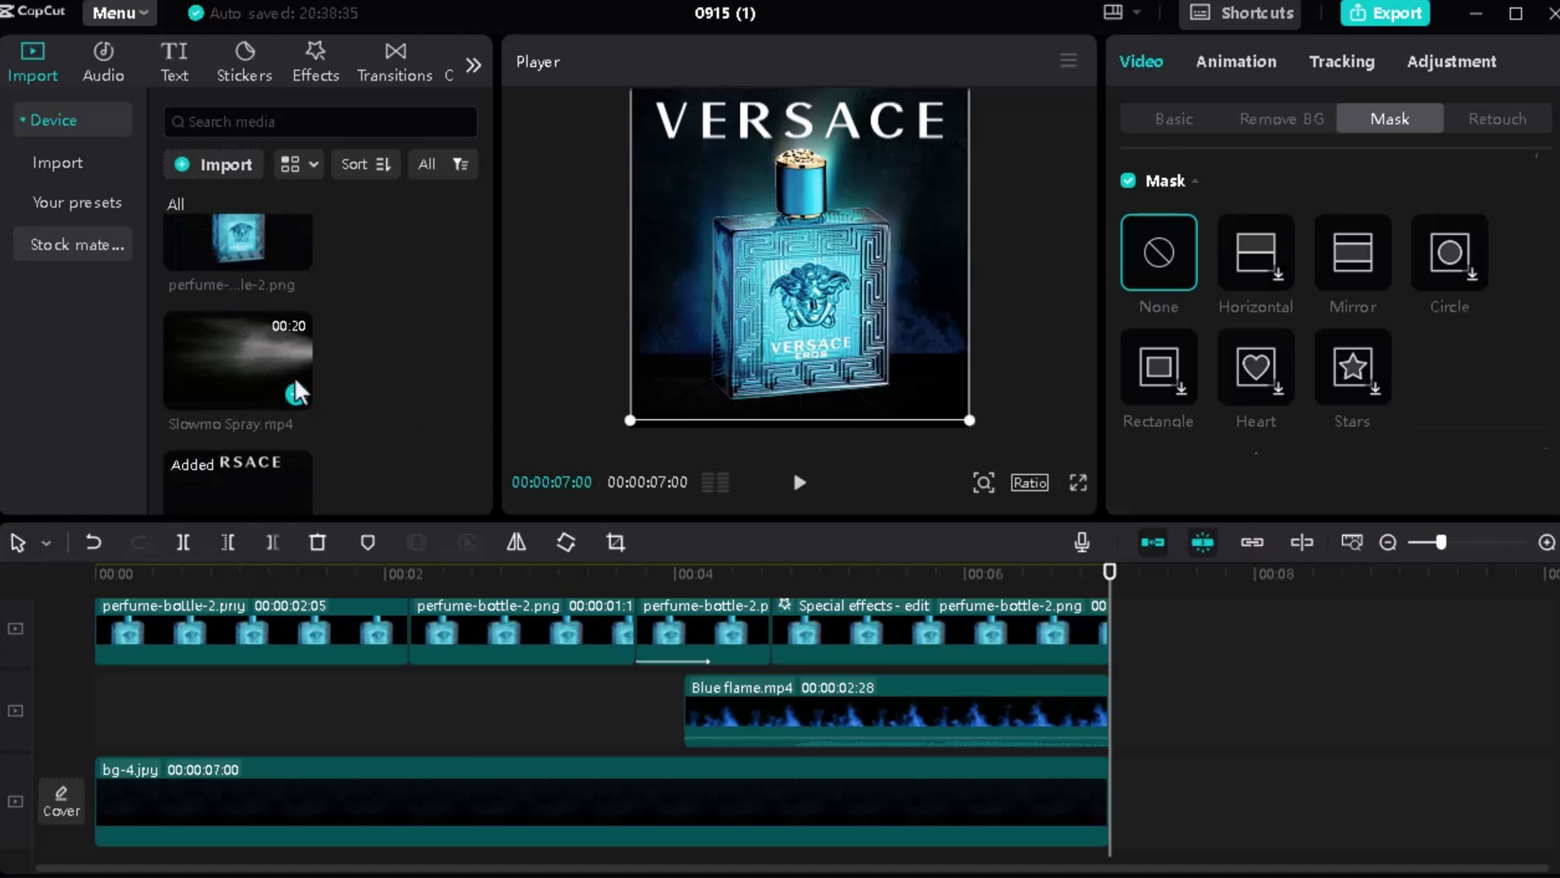
{"action": "mouse_move", "coordinate": [294, 377]}
{"action": "left_mouse_down"}
{"action": "mouse_move", "coordinate": [1093, 752]}
{"action": "mouse_move", "coordinate": [1151, 730]}
{"action": "mouse_move", "coordinate": [1121, 715]}
{"action": "left_mouse_up"}
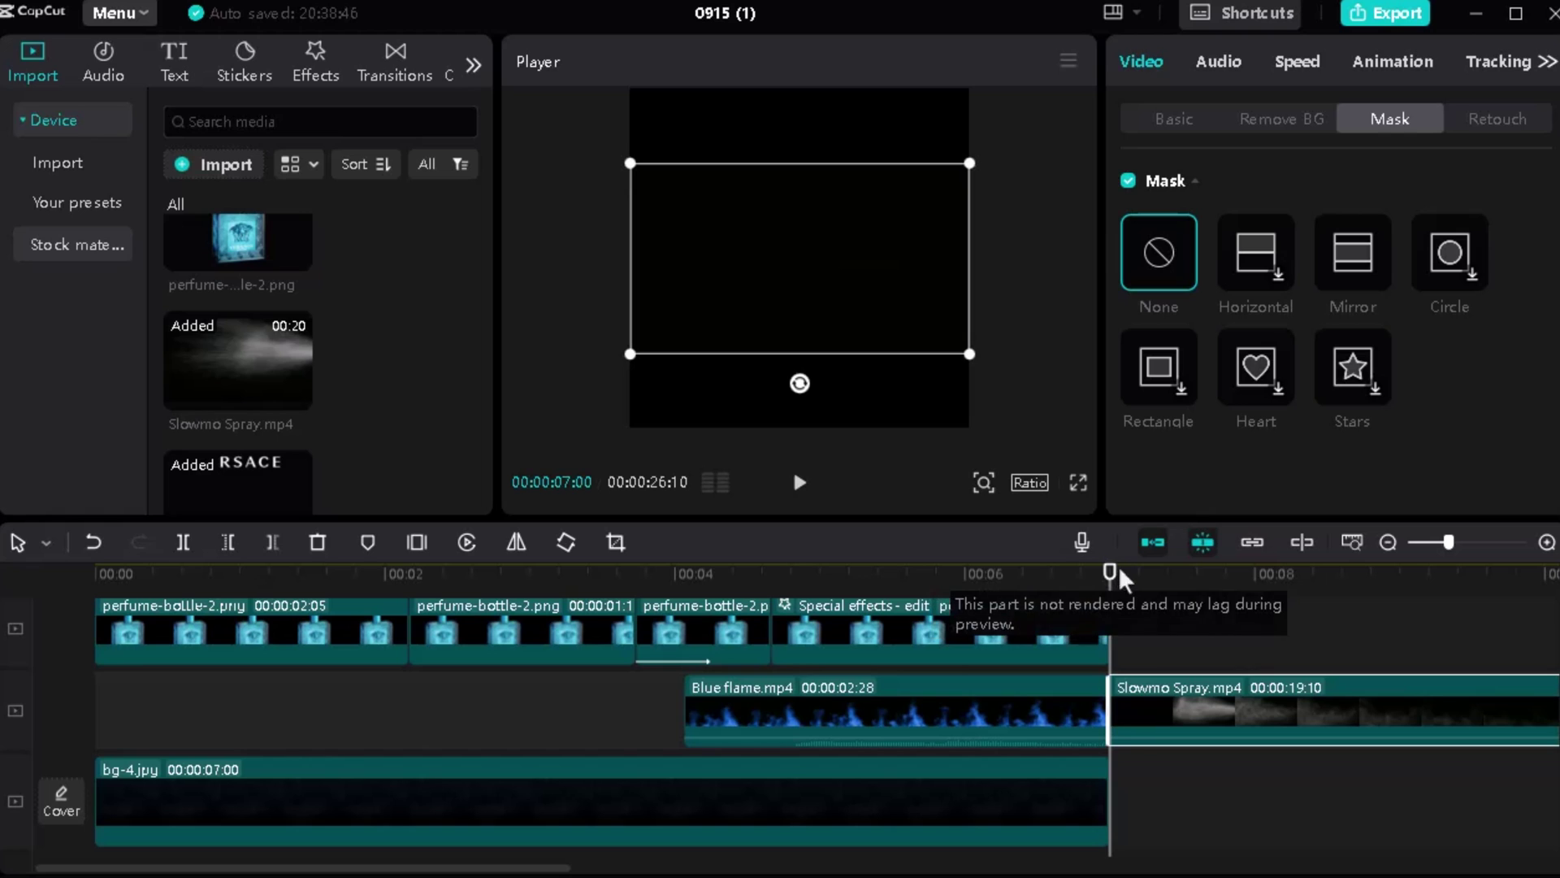
{"action": "mouse_move", "coordinate": [1171, 706]}
{"action": "left_mouse_down"}
{"action": "mouse_move", "coordinate": [1176, 770]}
{"action": "mouse_move", "coordinate": [1174, 670]}
{"action": "mouse_move", "coordinate": [1200, 742]}
{"action": "mouse_move", "coordinate": [1194, 698]}
{"action": "left_mouse_up"}
Step: Duplicate the bg-4.jpg background onto the main track from 00:00:07:00 and adjust its placement in the frame
{"action": "left_click", "coordinate": [979, 746]}
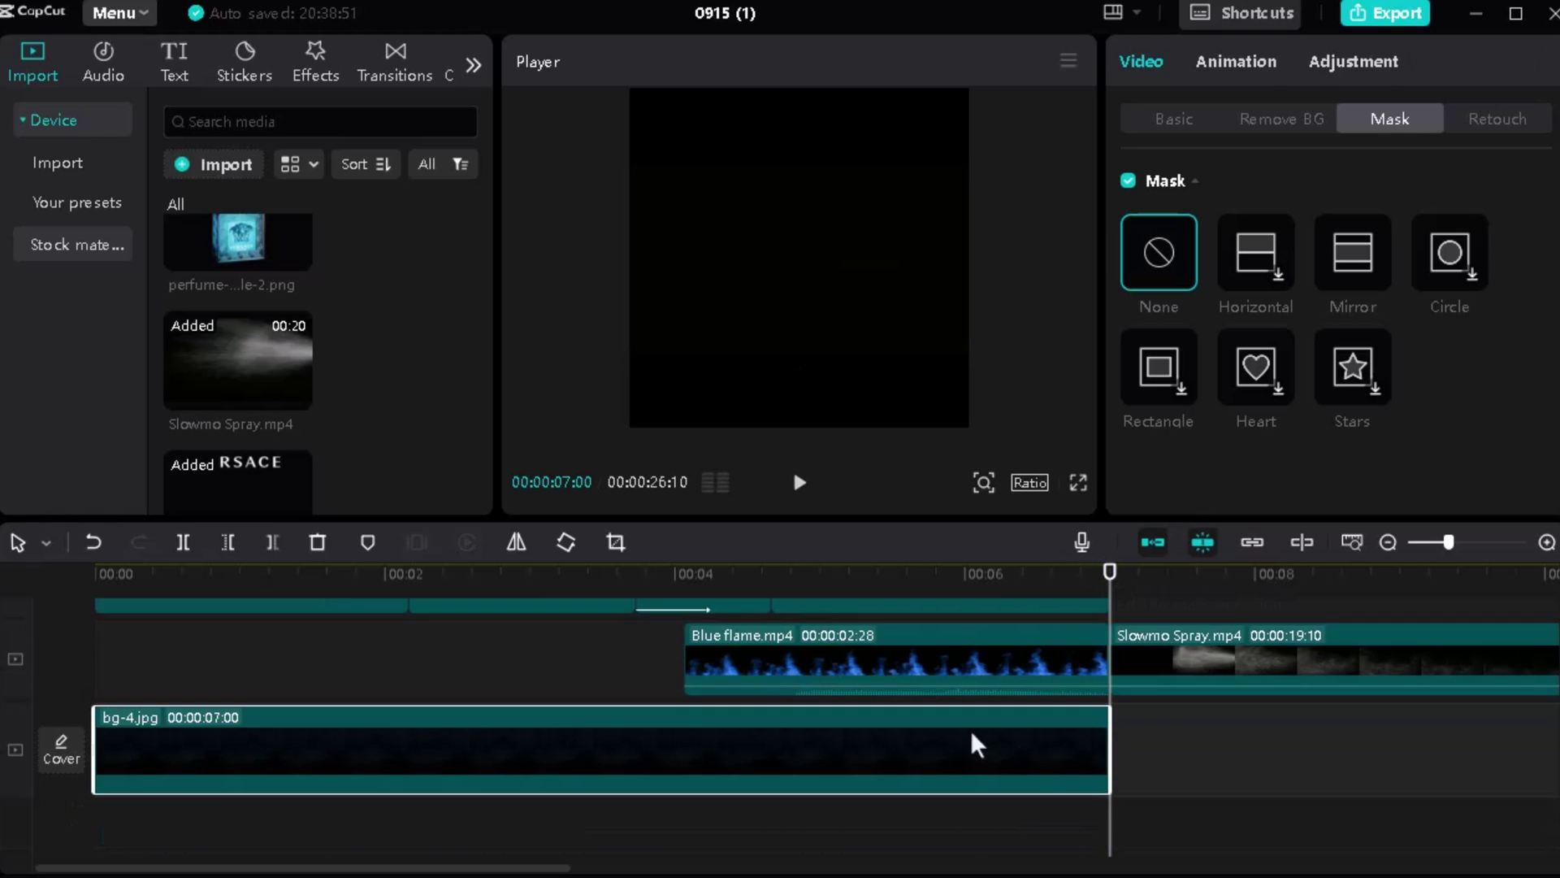
{"action": "left_click", "coordinate": [1146, 728]}
{"action": "left_click", "coordinate": [1099, 586]}
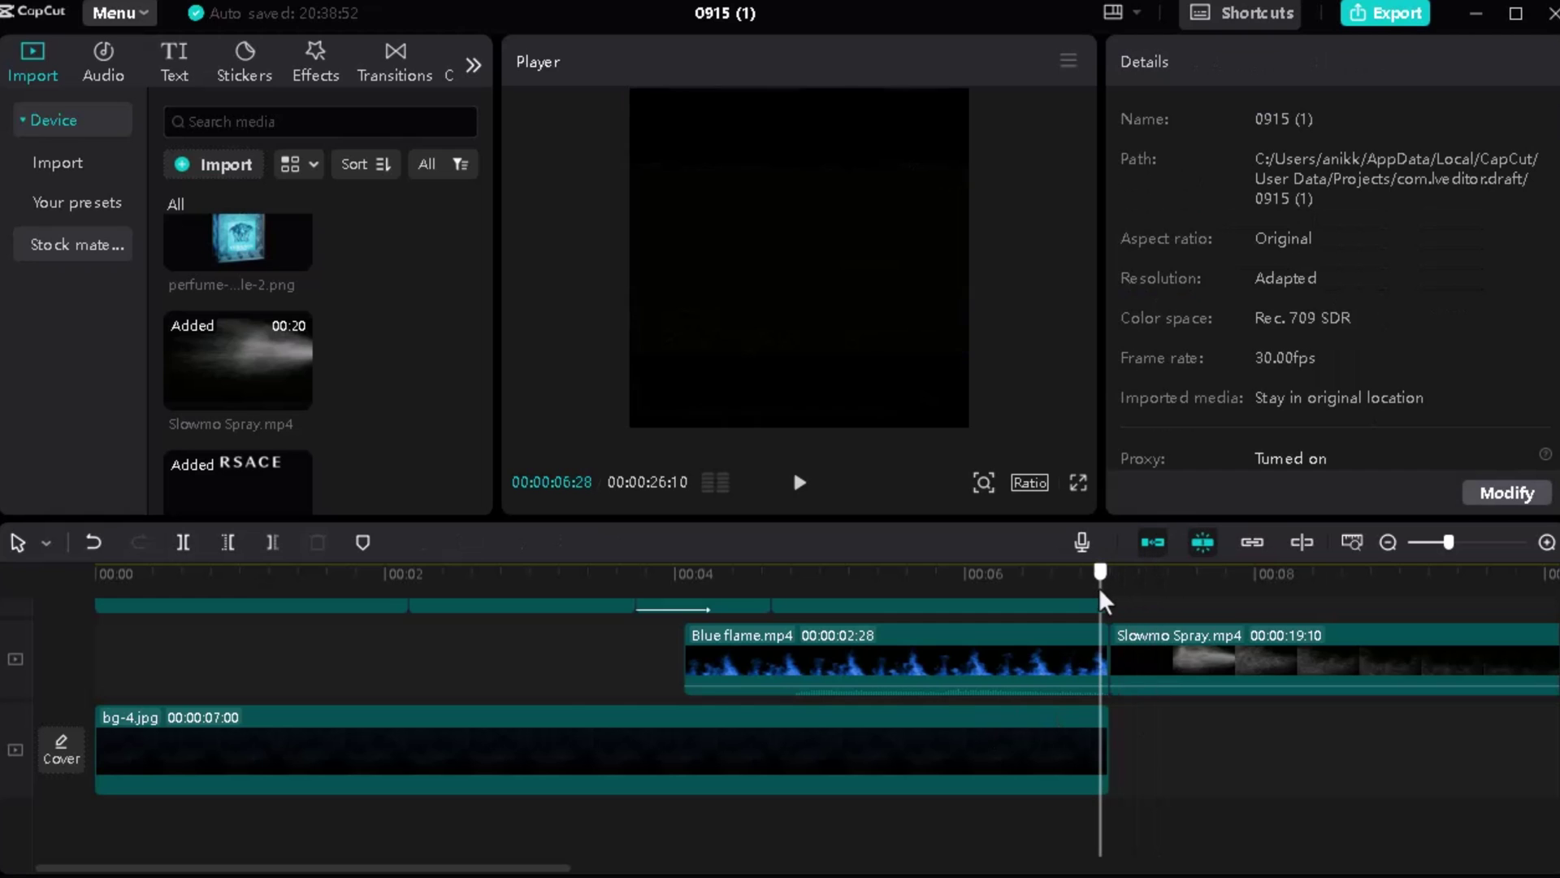
{"action": "left_click", "coordinate": [1100, 580]}
{"action": "key", "text": "ctrl+v"}
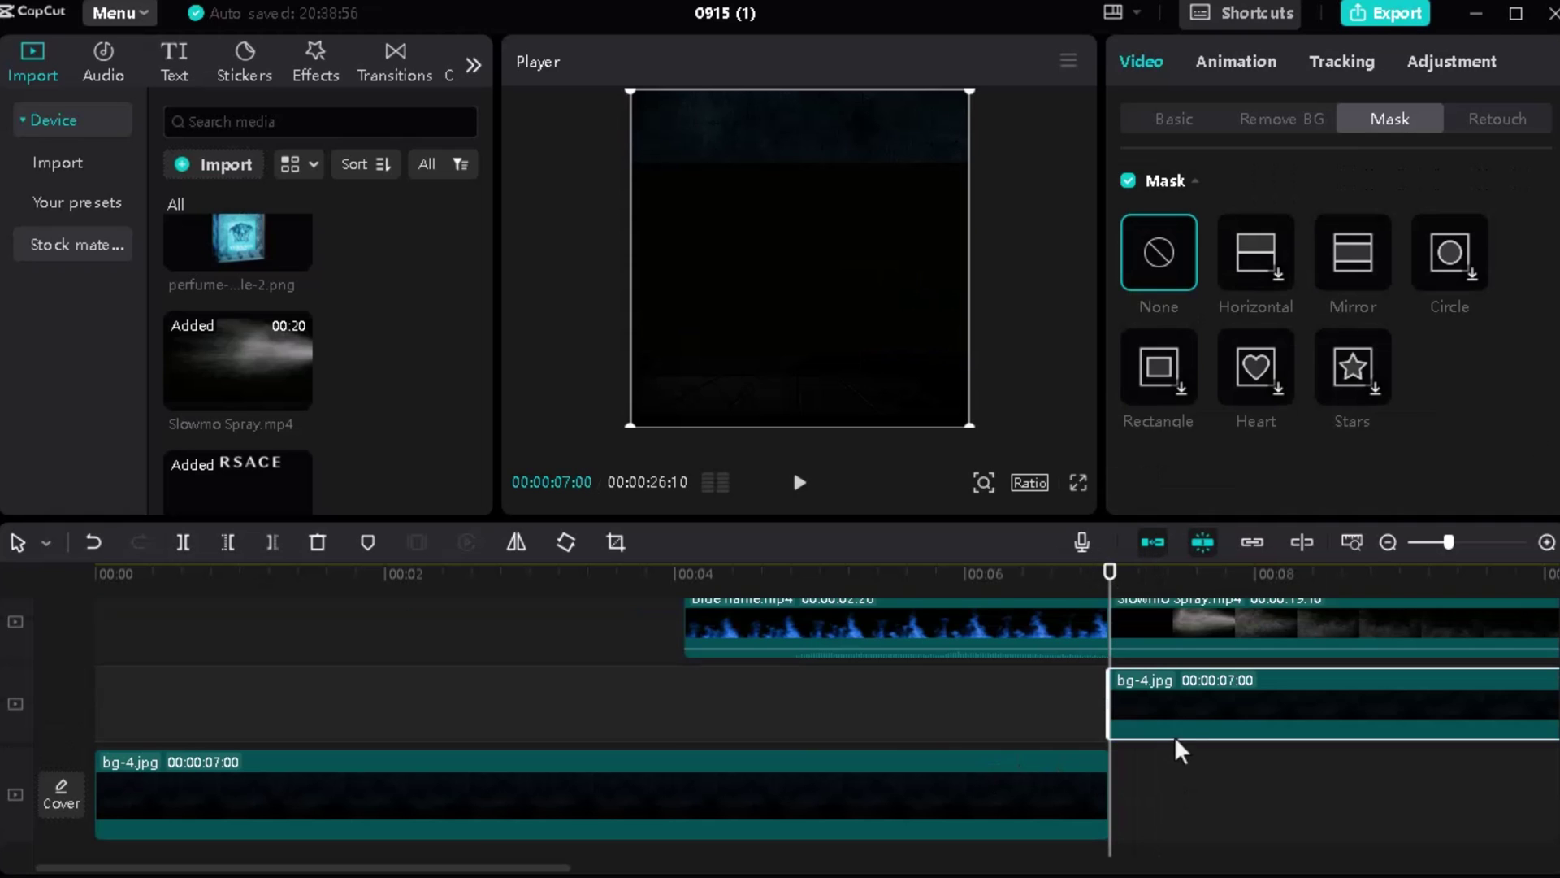
{"action": "scroll", "coordinate": [1176, 737], "scroll_direction": "down", "scroll_amount": 1}
{"action": "left_click_drag", "start_coordinate": [1181, 645], "coordinate": [1183, 736]}
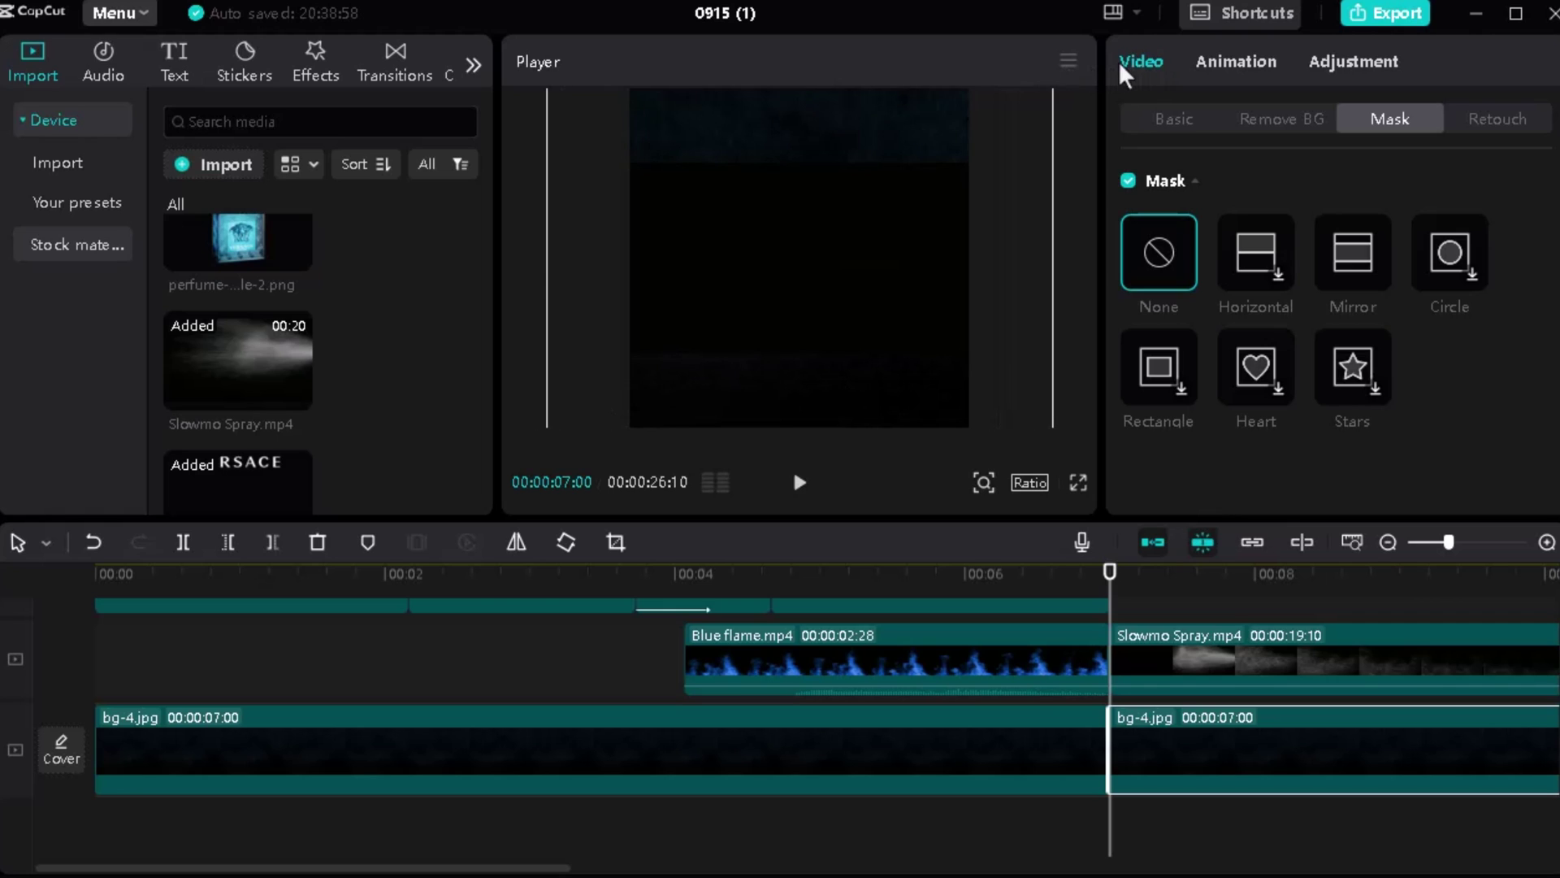
{"action": "left_click_drag", "start_coordinate": [1036, 122], "coordinate": [1028, 193]}
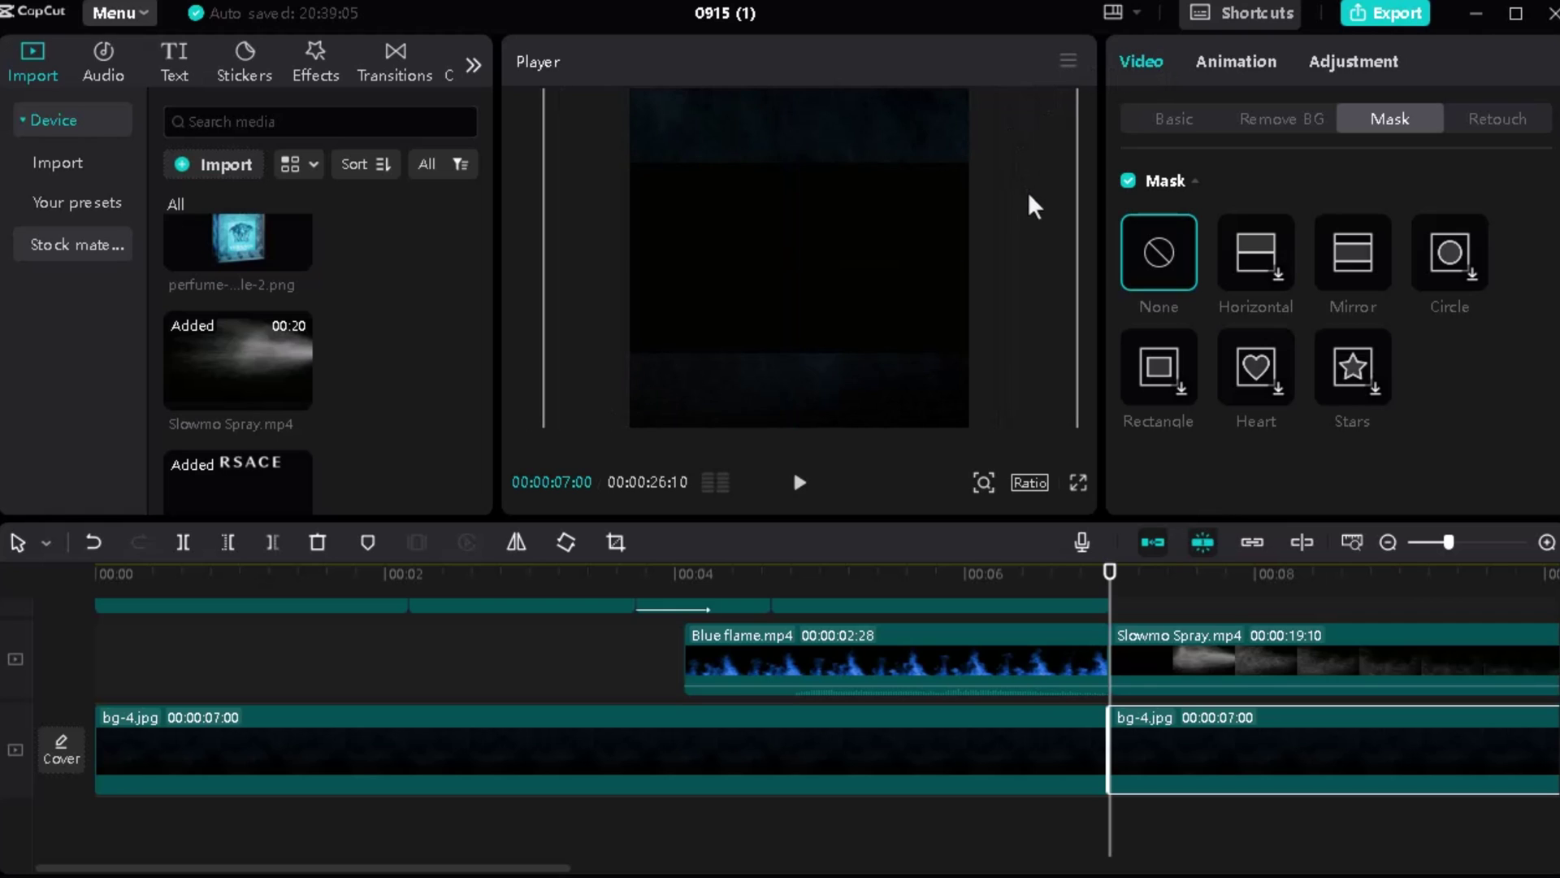
Step: Blend the Slowmo Spray clip in Screen mode and enlarge it to 178% so it covers the frame
{"action": "mouse_move", "coordinate": [1109, 574]}
{"action": "left_mouse_down"}
{"action": "mouse_move", "coordinate": [979, 578]}
{"action": "mouse_move", "coordinate": [1153, 587]}
{"action": "mouse_move", "coordinate": [1111, 585]}
{"action": "mouse_move", "coordinate": [1138, 585]}
{"action": "left_mouse_up"}
{"action": "left_click", "coordinate": [1227, 647]}
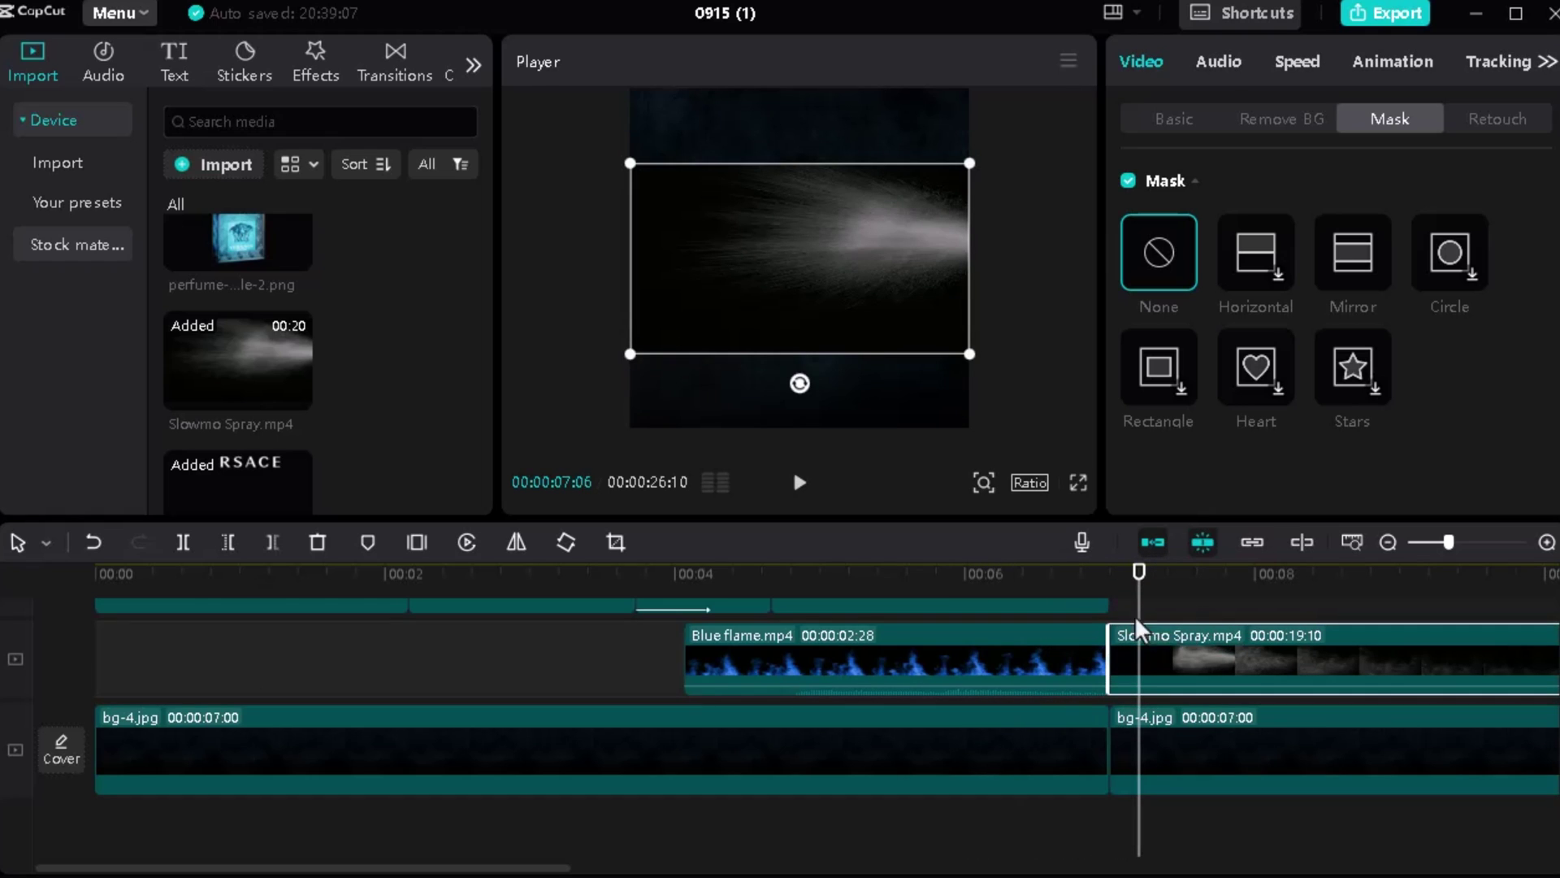
{"action": "left_click", "coordinate": [1158, 122]}
{"action": "scroll", "coordinate": [1323, 308], "scroll_direction": "down", "scroll_amount": 5}
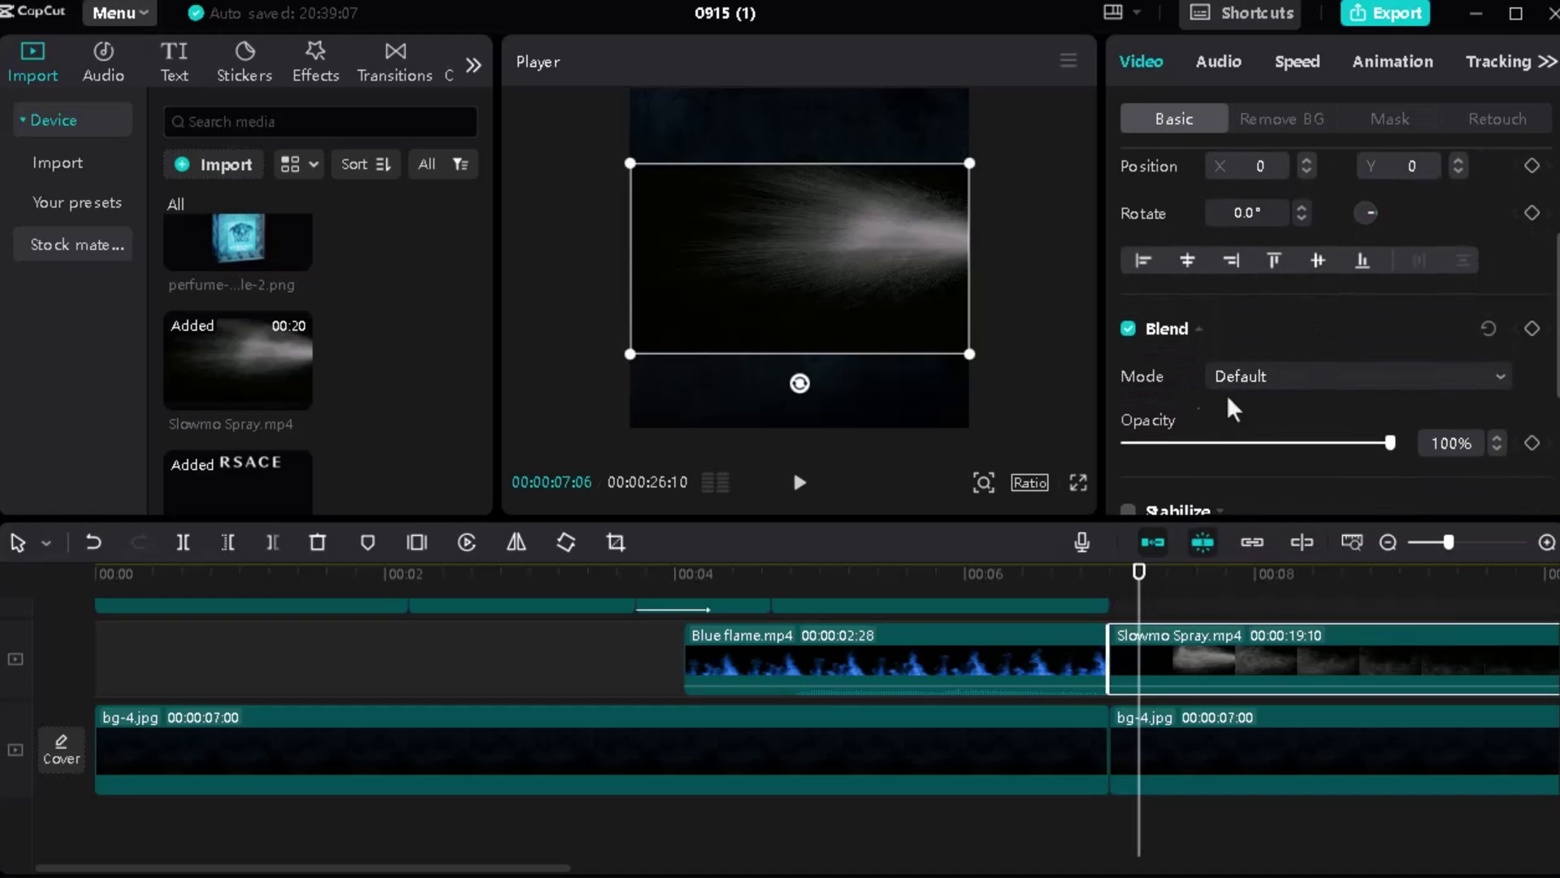
{"action": "left_click", "coordinate": [1309, 378]}
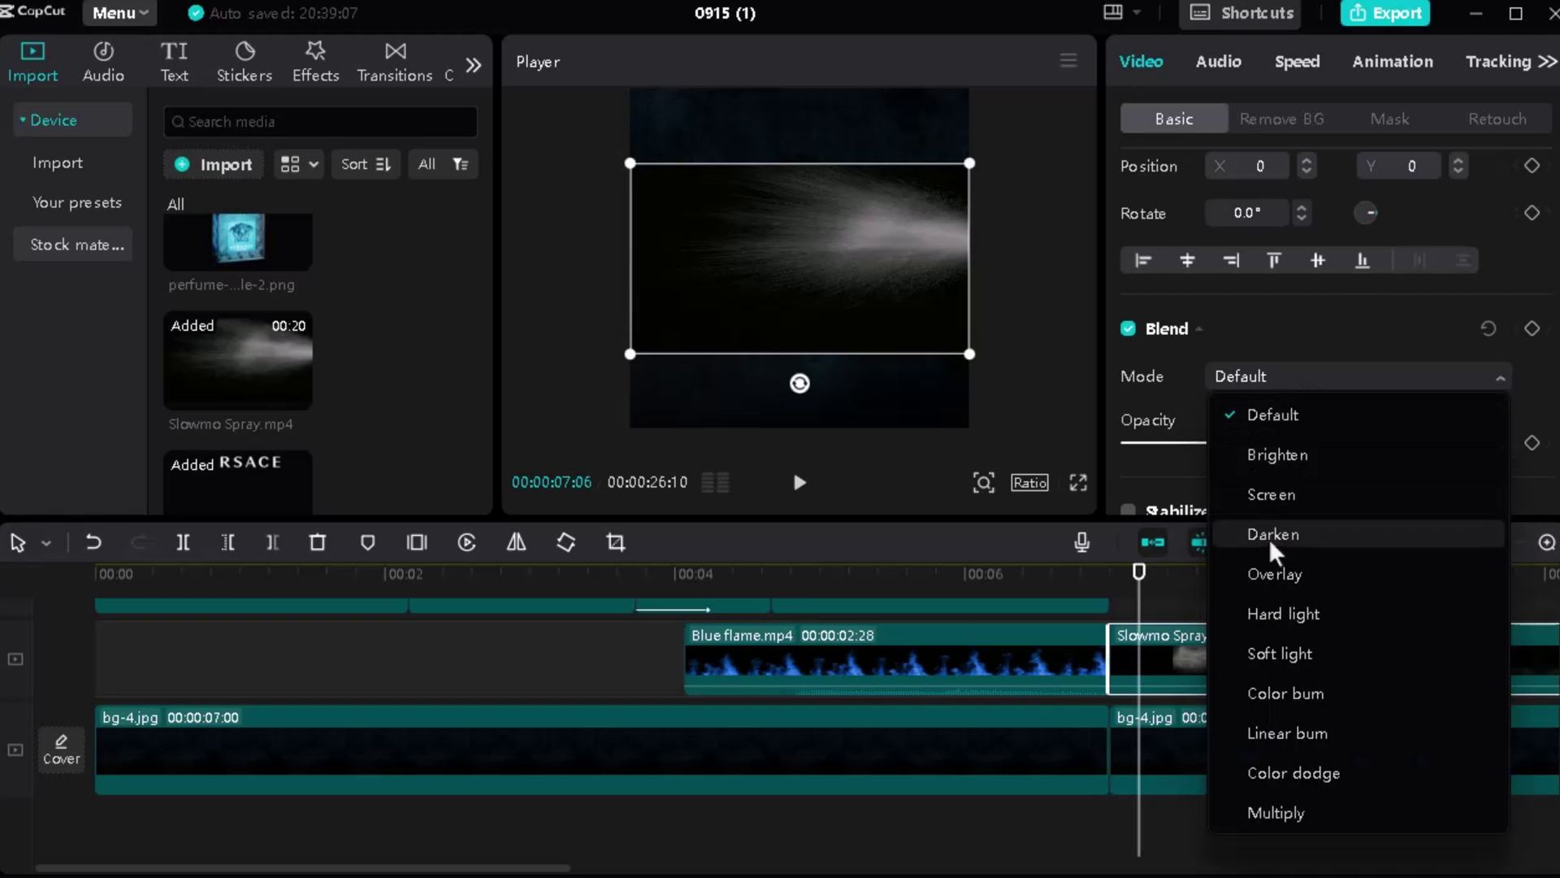
{"action": "left_click", "coordinate": [1272, 498]}
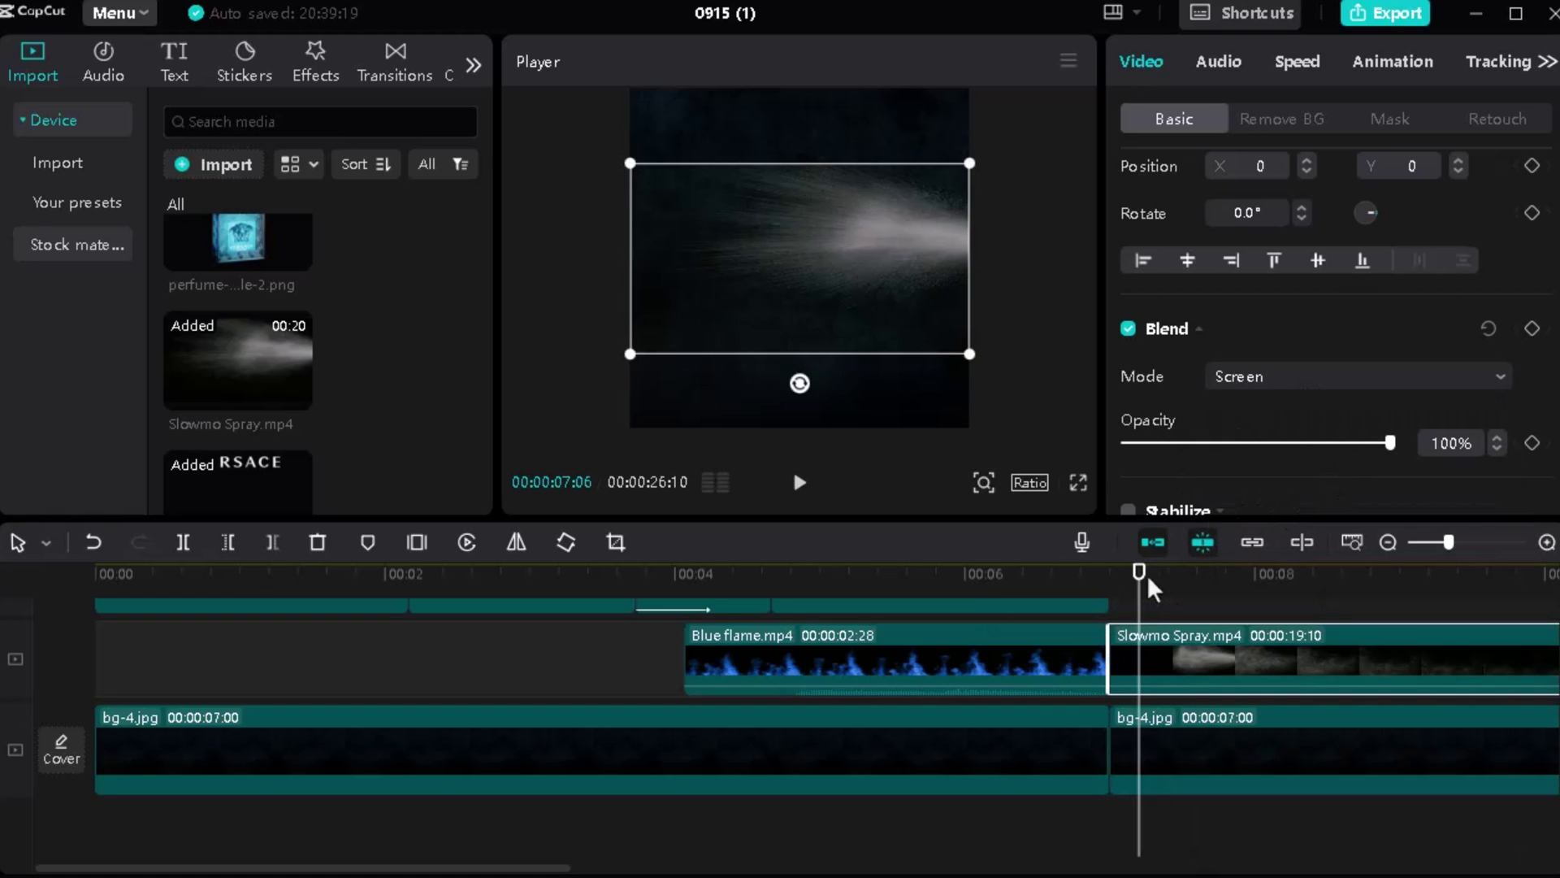
{"action": "mouse_move", "coordinate": [1149, 579]}
{"action": "left_mouse_down"}
{"action": "mouse_move", "coordinate": [1055, 574]}
{"action": "mouse_move", "coordinate": [1152, 574]}
{"action": "left_mouse_up"}
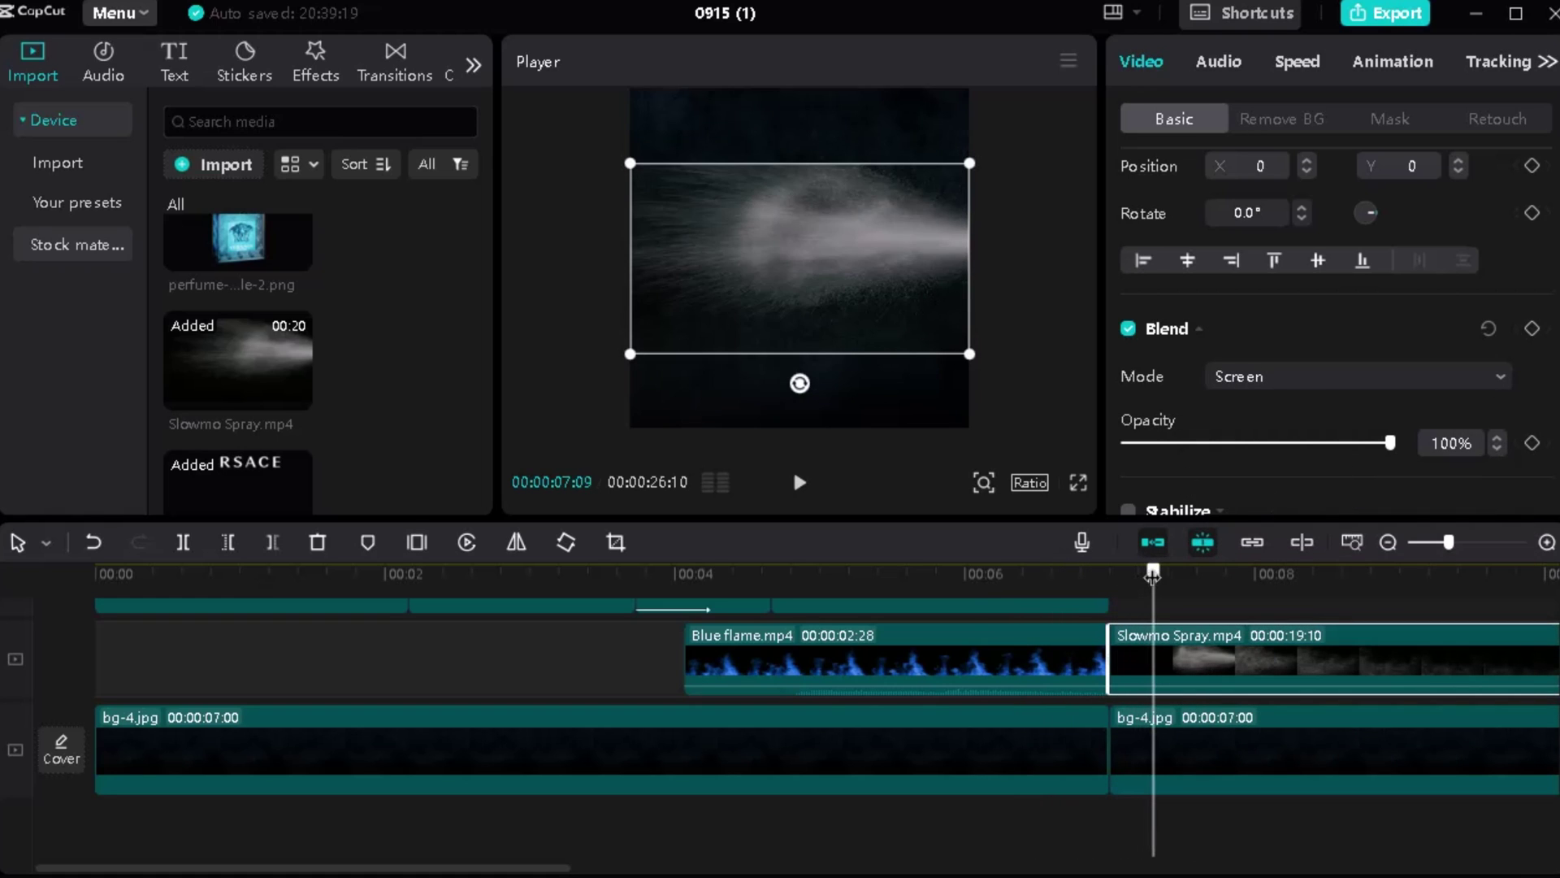
{"action": "left_click_drag", "start_coordinate": [972, 162], "coordinate": [1163, 91]}
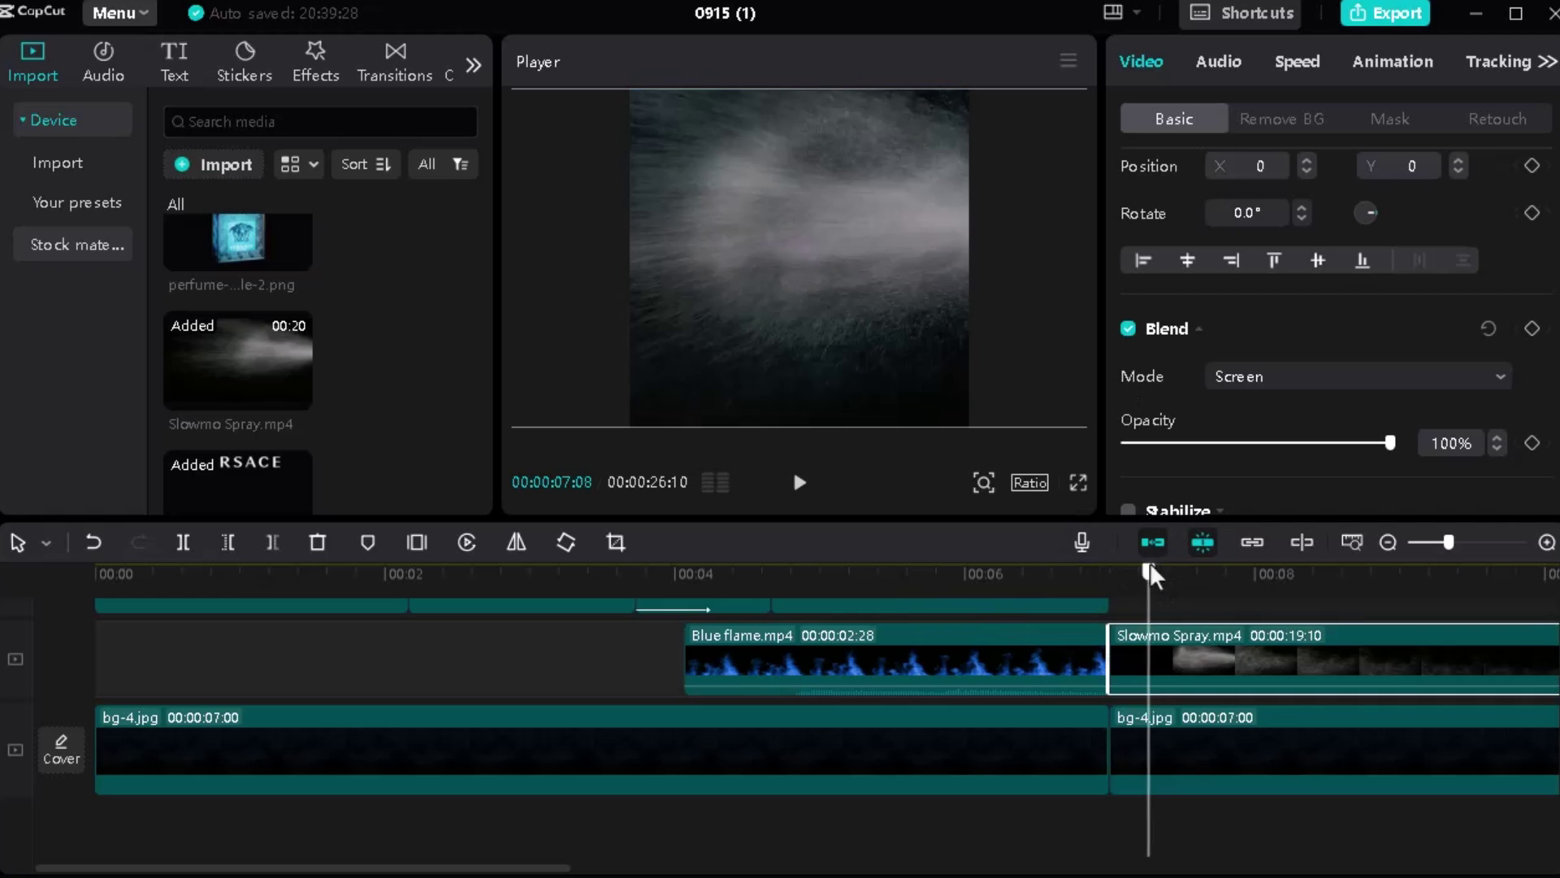
Step: Play through the spray, split the Slowmo Spray clip at 00:00:11:06 and delete the remainder
{"action": "left_click_drag", "start_coordinate": [1152, 572], "coordinate": [1029, 569]}
{"action": "key", "text": "space"}
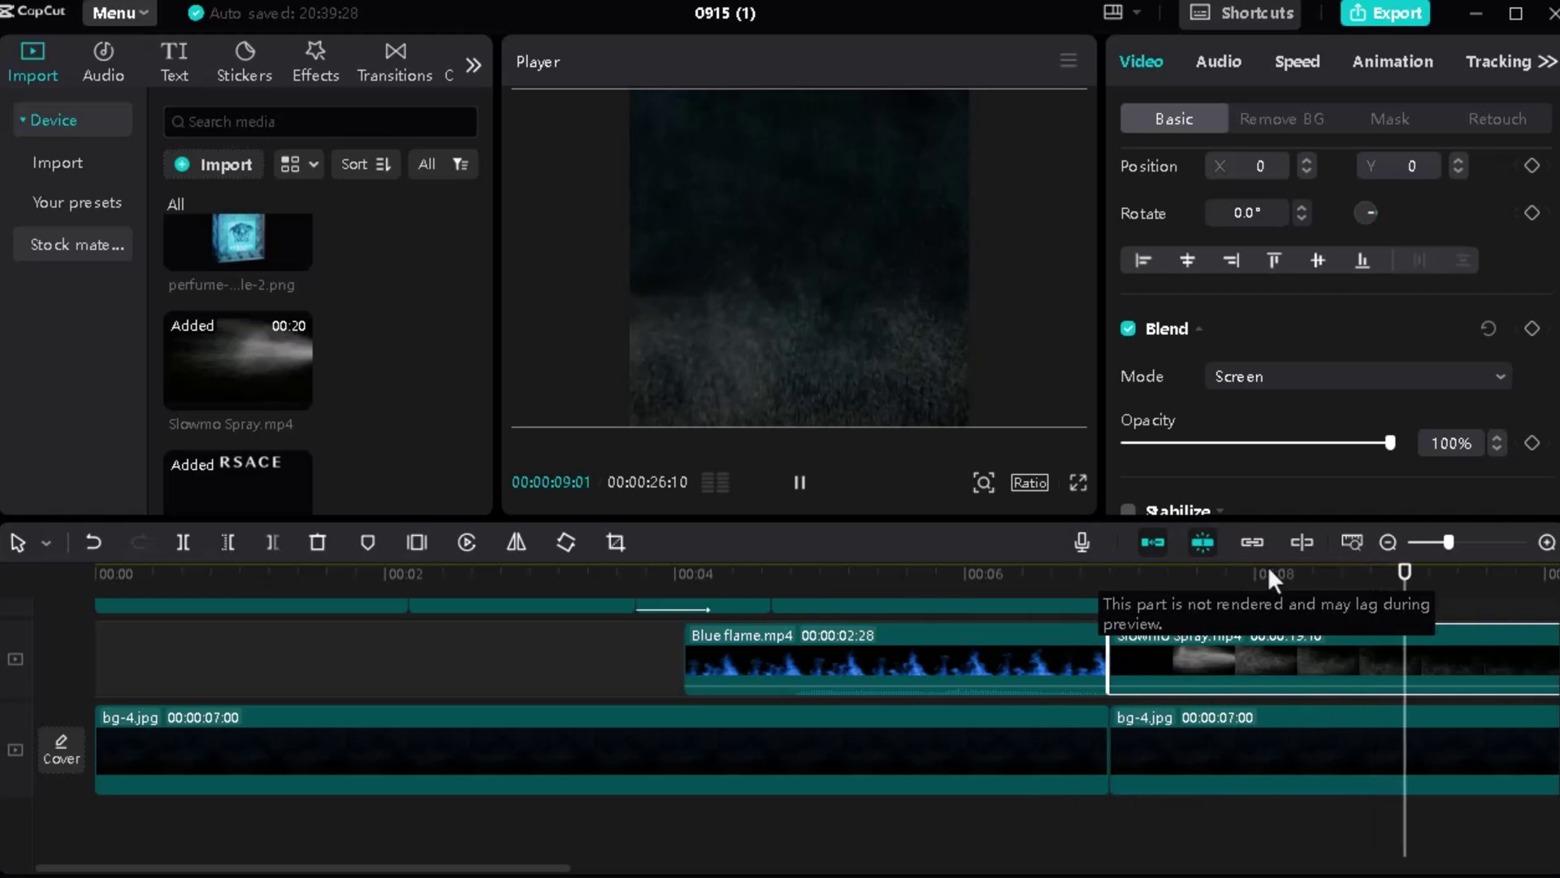
{"action": "key", "text": "space"}
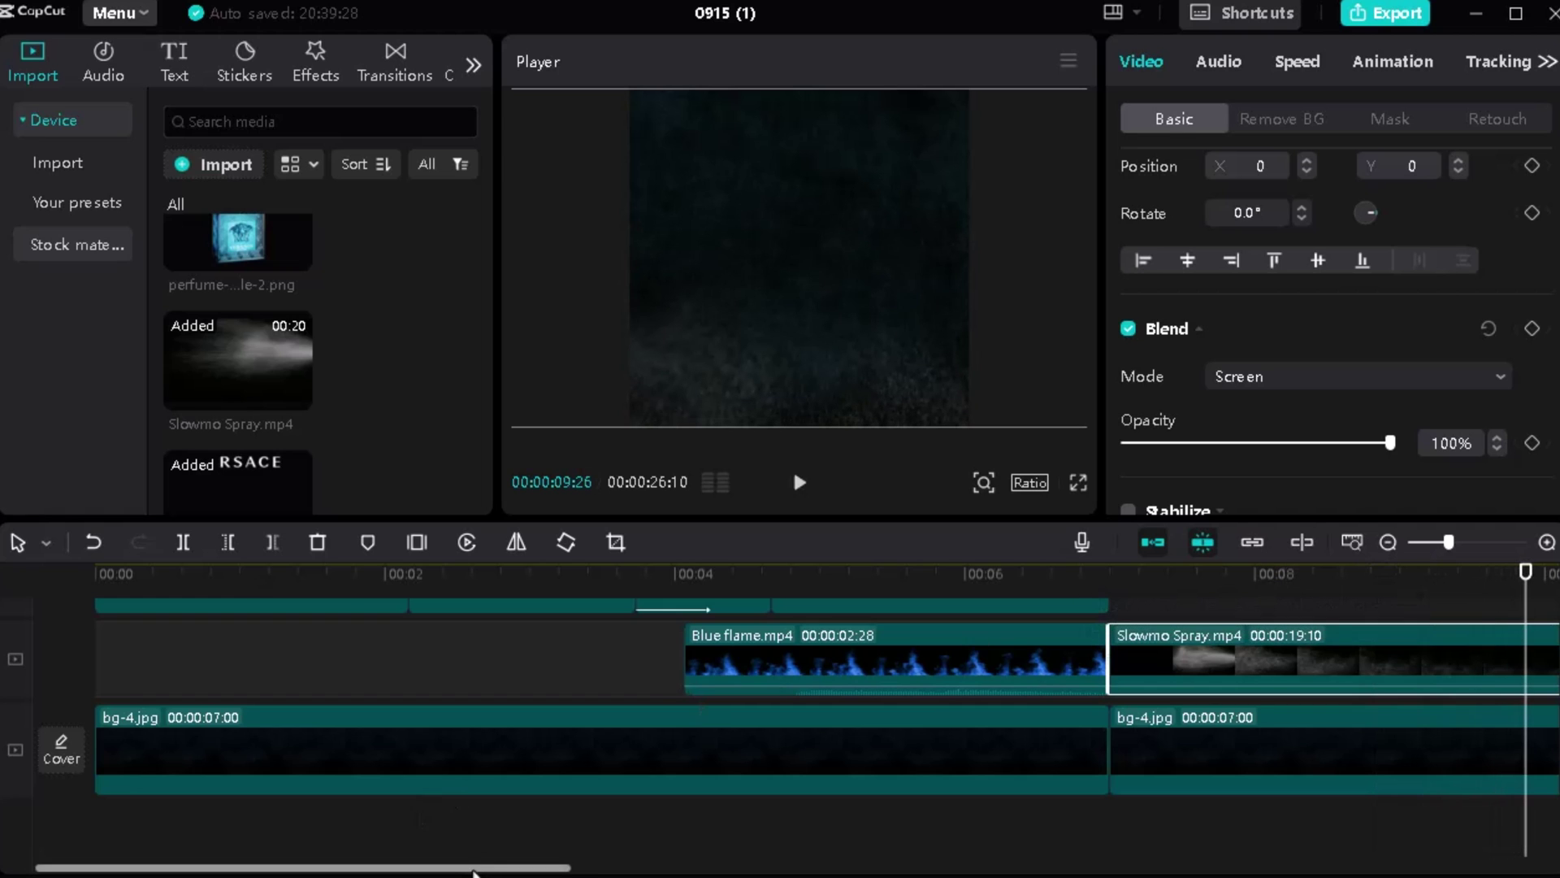
{"action": "left_click_drag", "start_coordinate": [477, 871], "coordinate": [685, 860]}
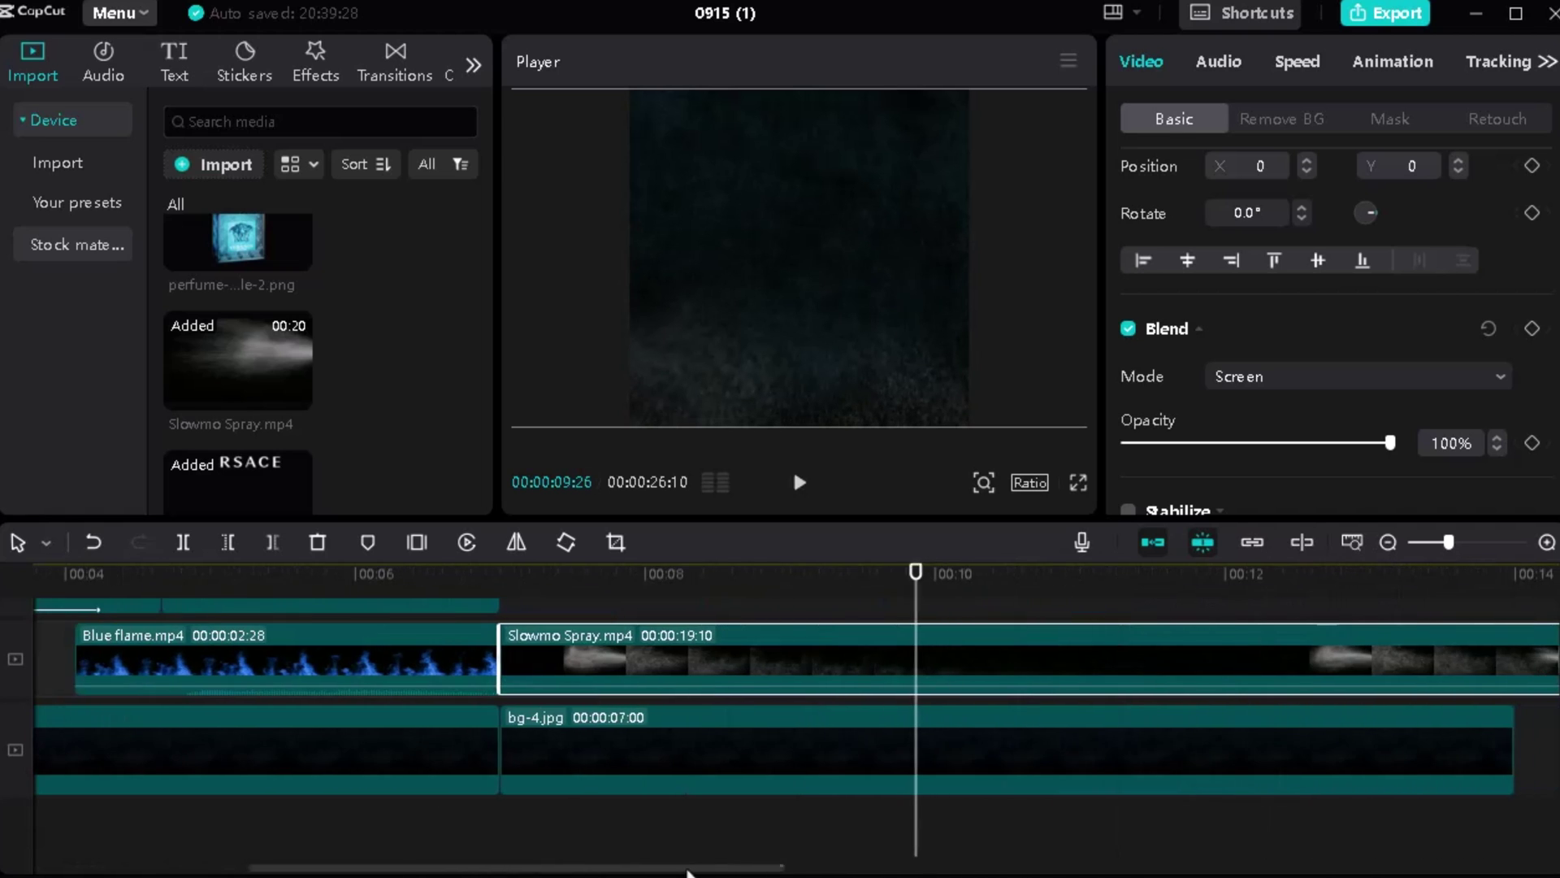
{"action": "key", "text": "space"}
{"action": "key", "text": "space"}
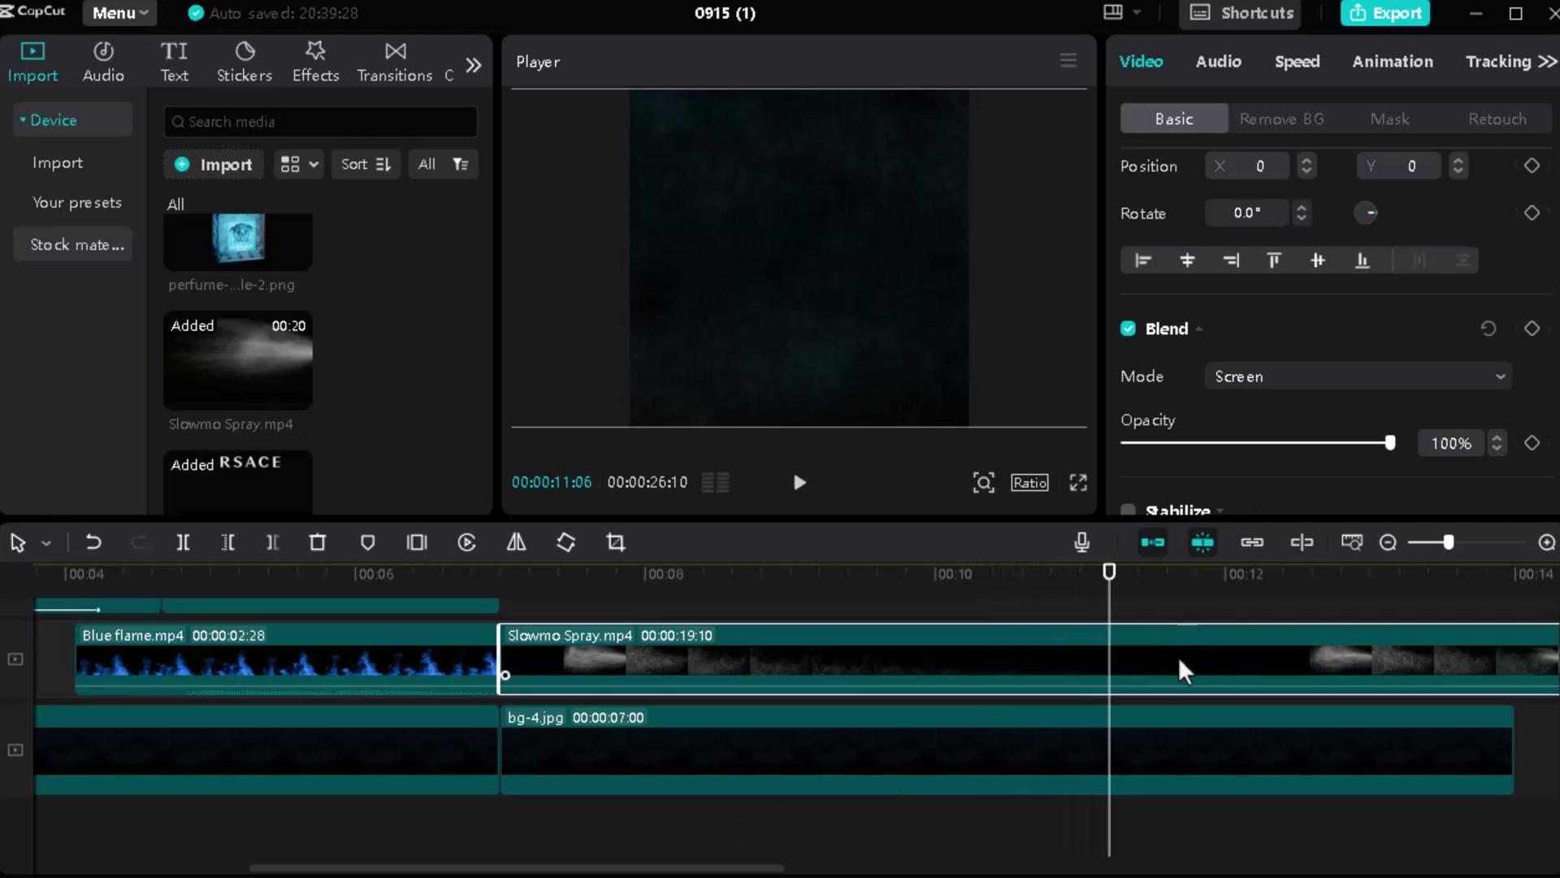
{"action": "left_click", "coordinate": [184, 542]}
{"action": "key", "text": "Delete"}
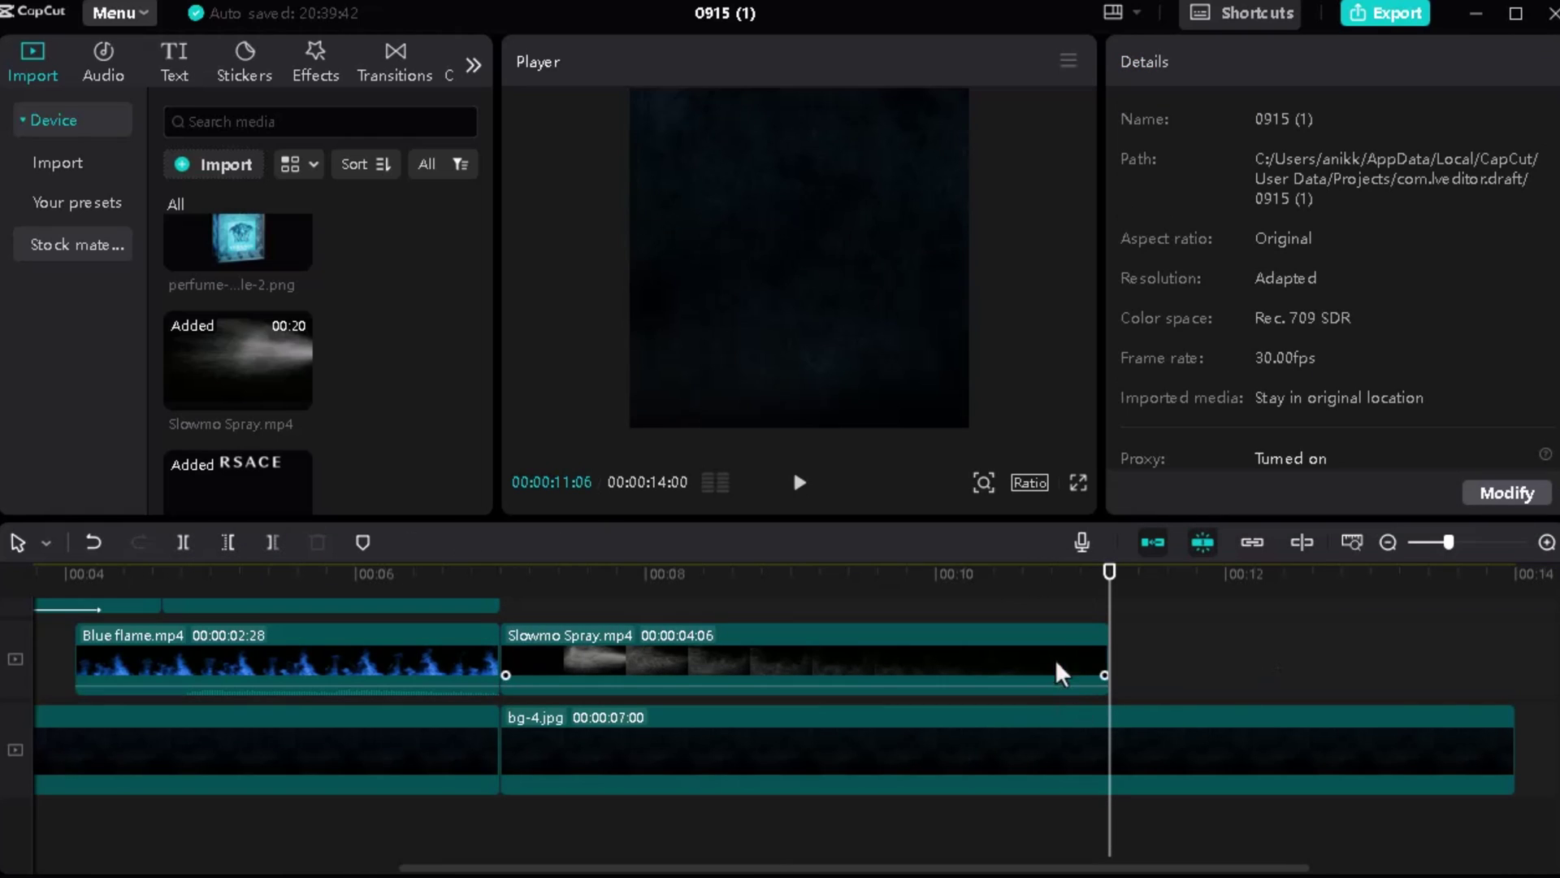
Step: Add text.png at 00:00:07:00 on a track between the Slowmo Spray clip and the background
{"action": "left_click", "coordinate": [511, 573]}
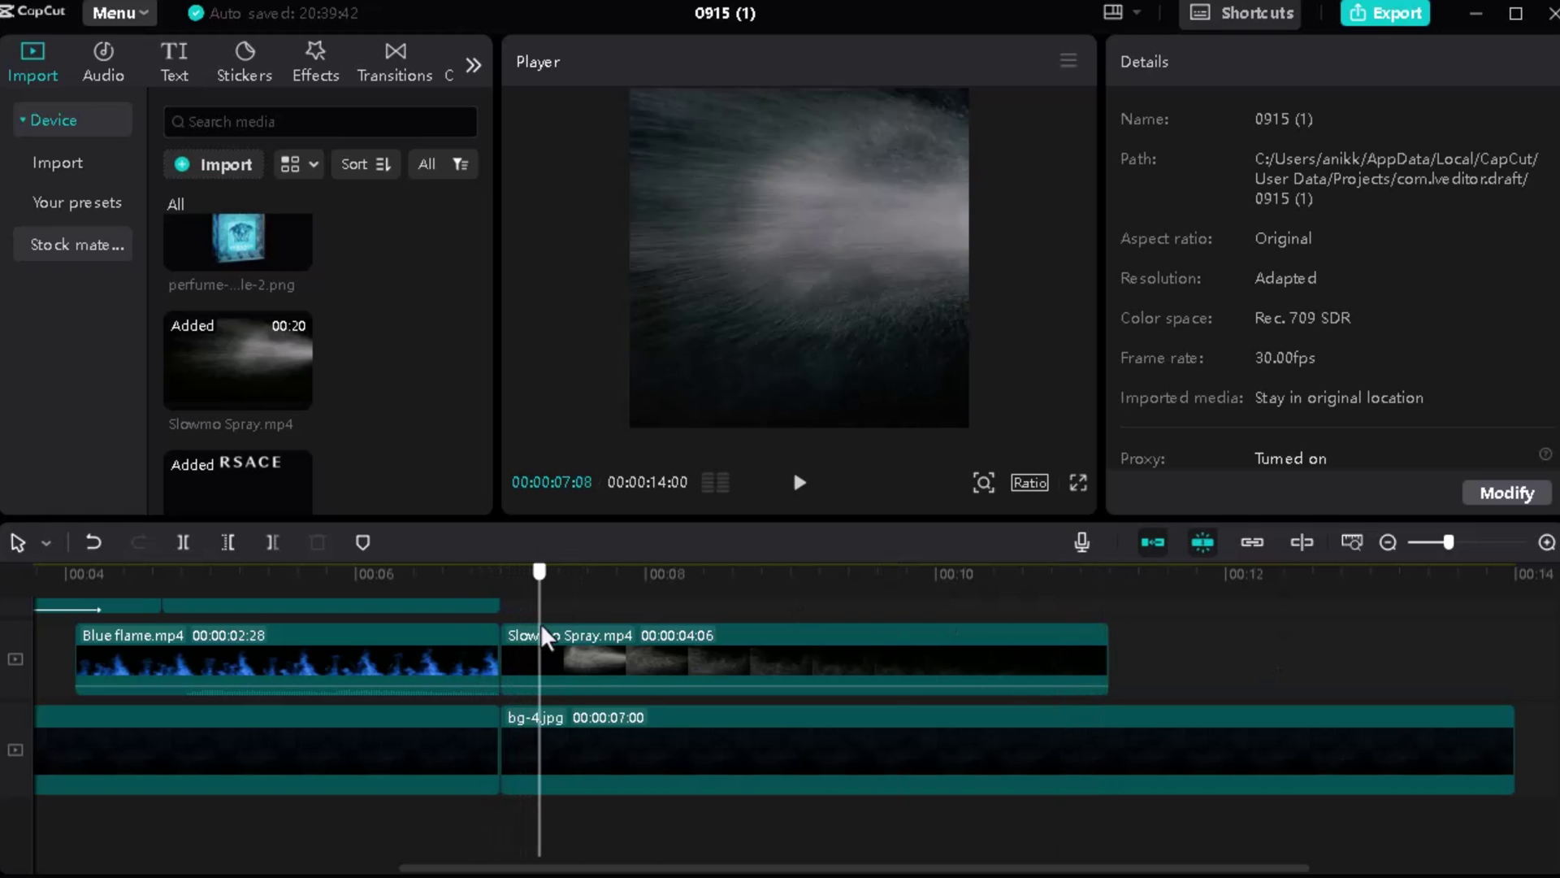
{"action": "scroll", "coordinate": [560, 659], "scroll_direction": "up", "scroll_amount": 2}
{"action": "scroll", "coordinate": [549, 666], "scroll_direction": "up", "scroll_amount": 1}
{"action": "scroll", "coordinate": [331, 282], "scroll_direction": "down", "scroll_amount": 2}
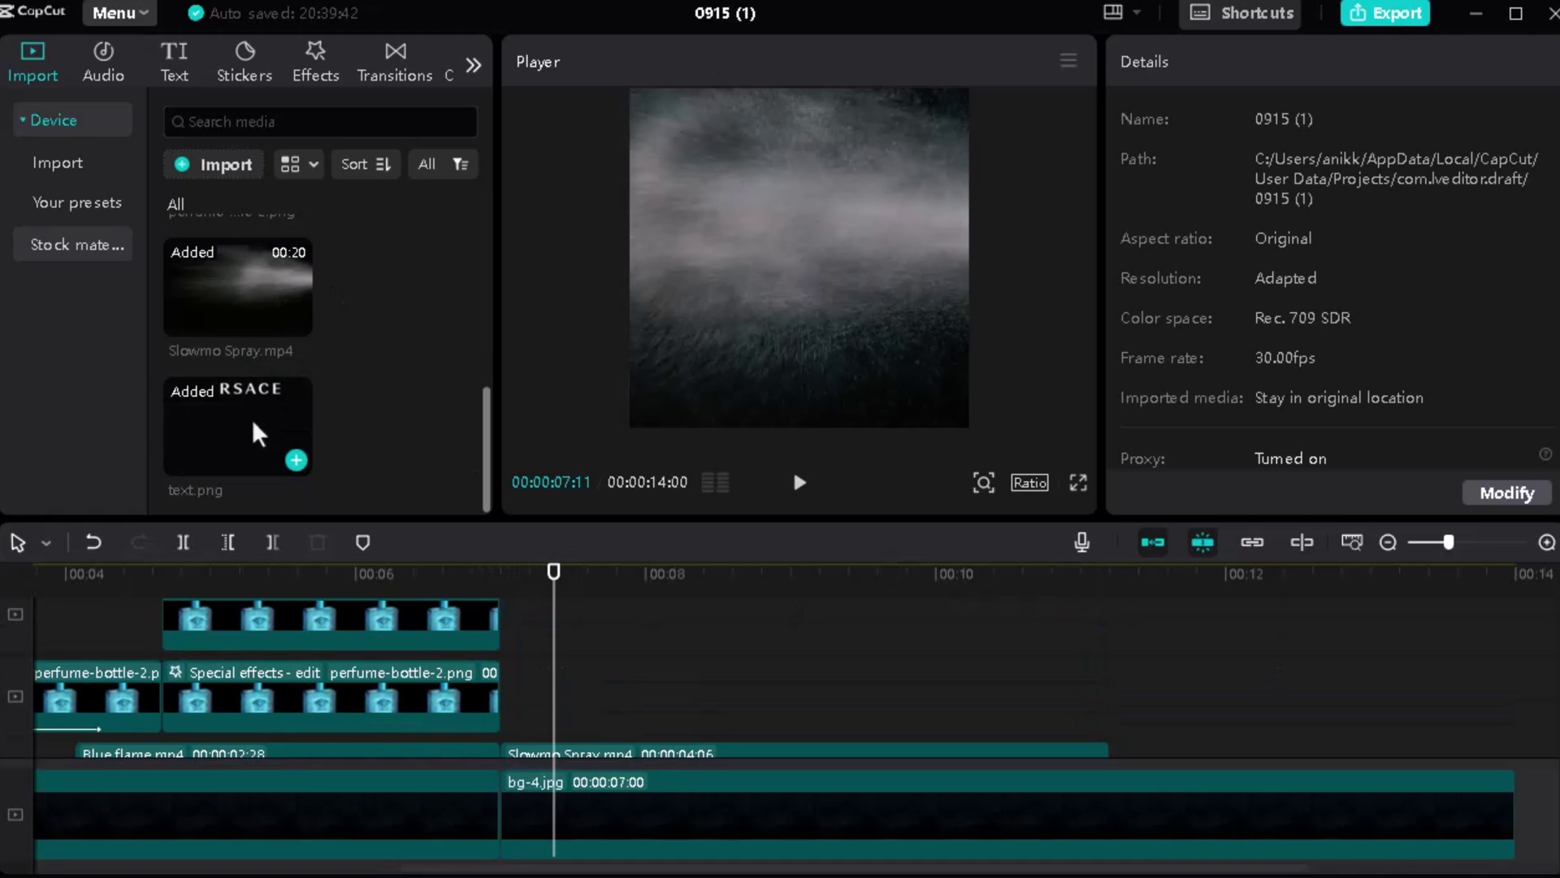
{"action": "mouse_move", "coordinate": [252, 418]}
{"action": "left_mouse_down"}
{"action": "mouse_move", "coordinate": [498, 602]}
{"action": "mouse_move", "coordinate": [537, 705]}
{"action": "mouse_move", "coordinate": [515, 706]}
{"action": "mouse_move", "coordinate": [579, 664]}
{"action": "mouse_move", "coordinate": [623, 767]}
{"action": "left_mouse_up"}
{"action": "scroll", "coordinate": [635, 640], "scroll_direction": "down", "scroll_amount": 2}
{"action": "scroll", "coordinate": [623, 619], "scroll_direction": "up", "scroll_amount": 1}
{"action": "scroll", "coordinate": [598, 681], "scroll_direction": "up", "scroll_amount": 1}
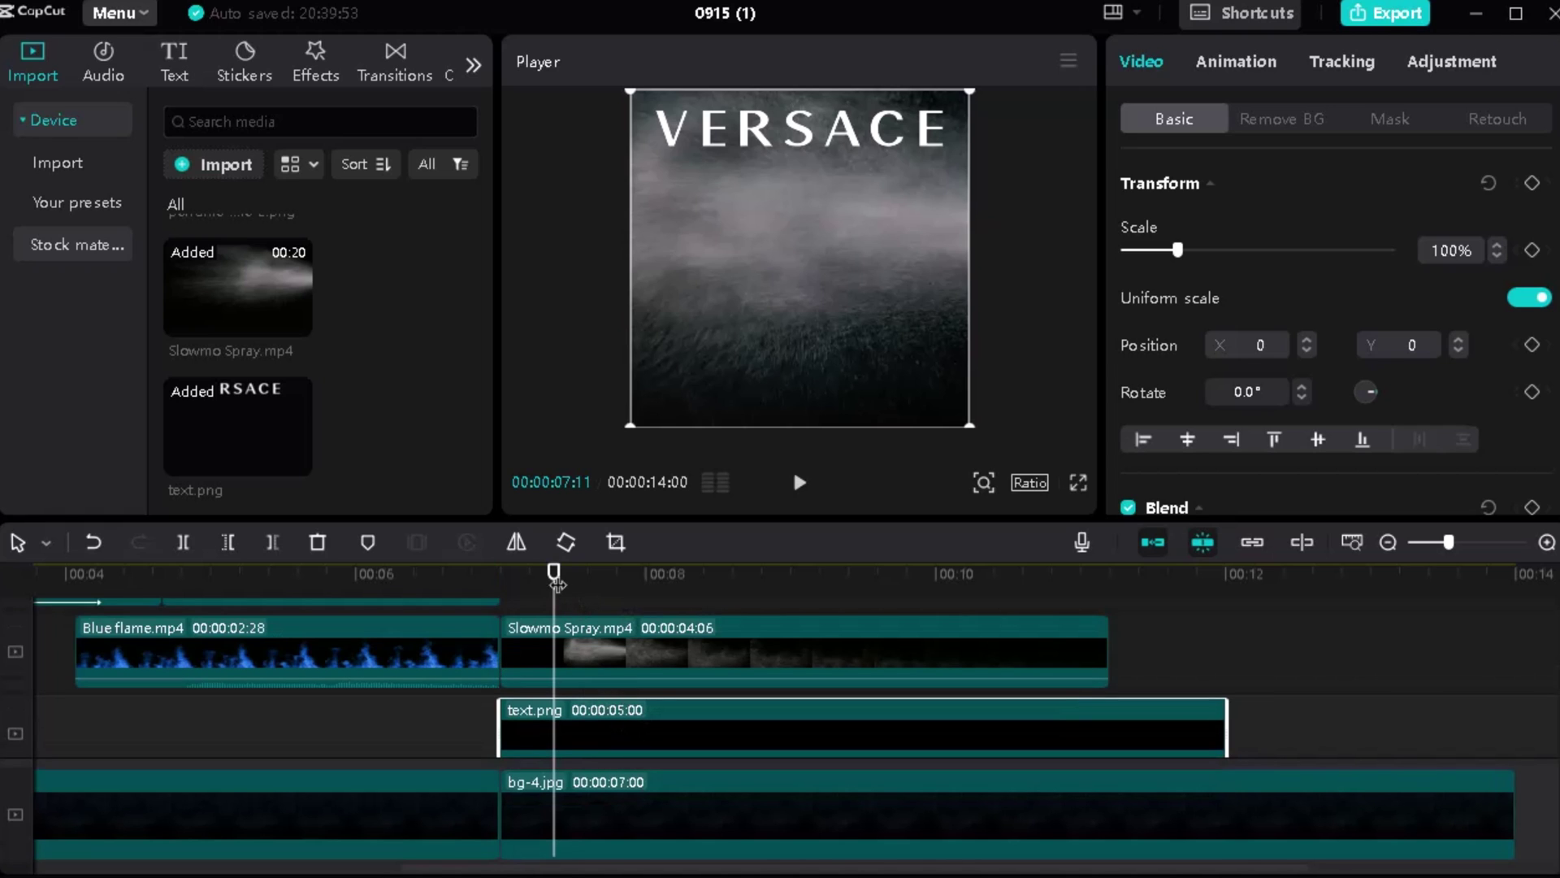
Step: Shift the new text.png clip so it starts at 00:00:07:12, within the spray burst
{"action": "mouse_move", "coordinate": [553, 574]}
{"action": "left_mouse_down"}
{"action": "mouse_move", "coordinate": [466, 583]}
{"action": "mouse_move", "coordinate": [530, 578]}
{"action": "left_mouse_up"}
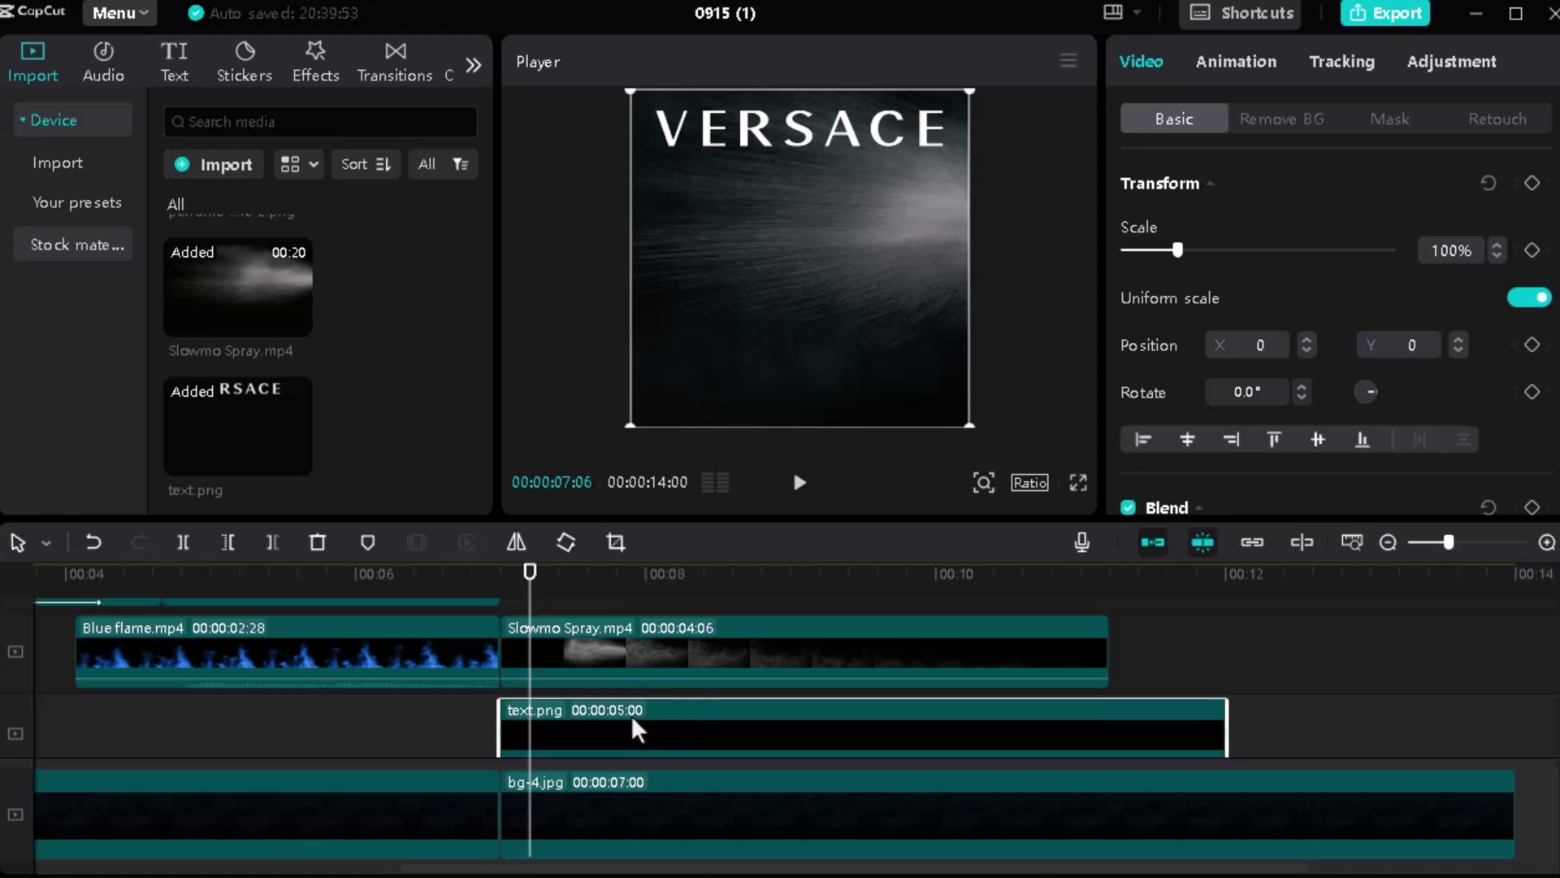
{"action": "left_click_drag", "start_coordinate": [632, 715], "coordinate": [668, 709]}
{"action": "left_click_drag", "start_coordinate": [530, 574], "coordinate": [559, 573]}
{"action": "mouse_move", "coordinate": [661, 689]}
{"action": "left_mouse_down"}
{"action": "mouse_move", "coordinate": [689, 689]}
{"action": "mouse_move", "coordinate": [656, 674]}
{"action": "left_mouse_up"}
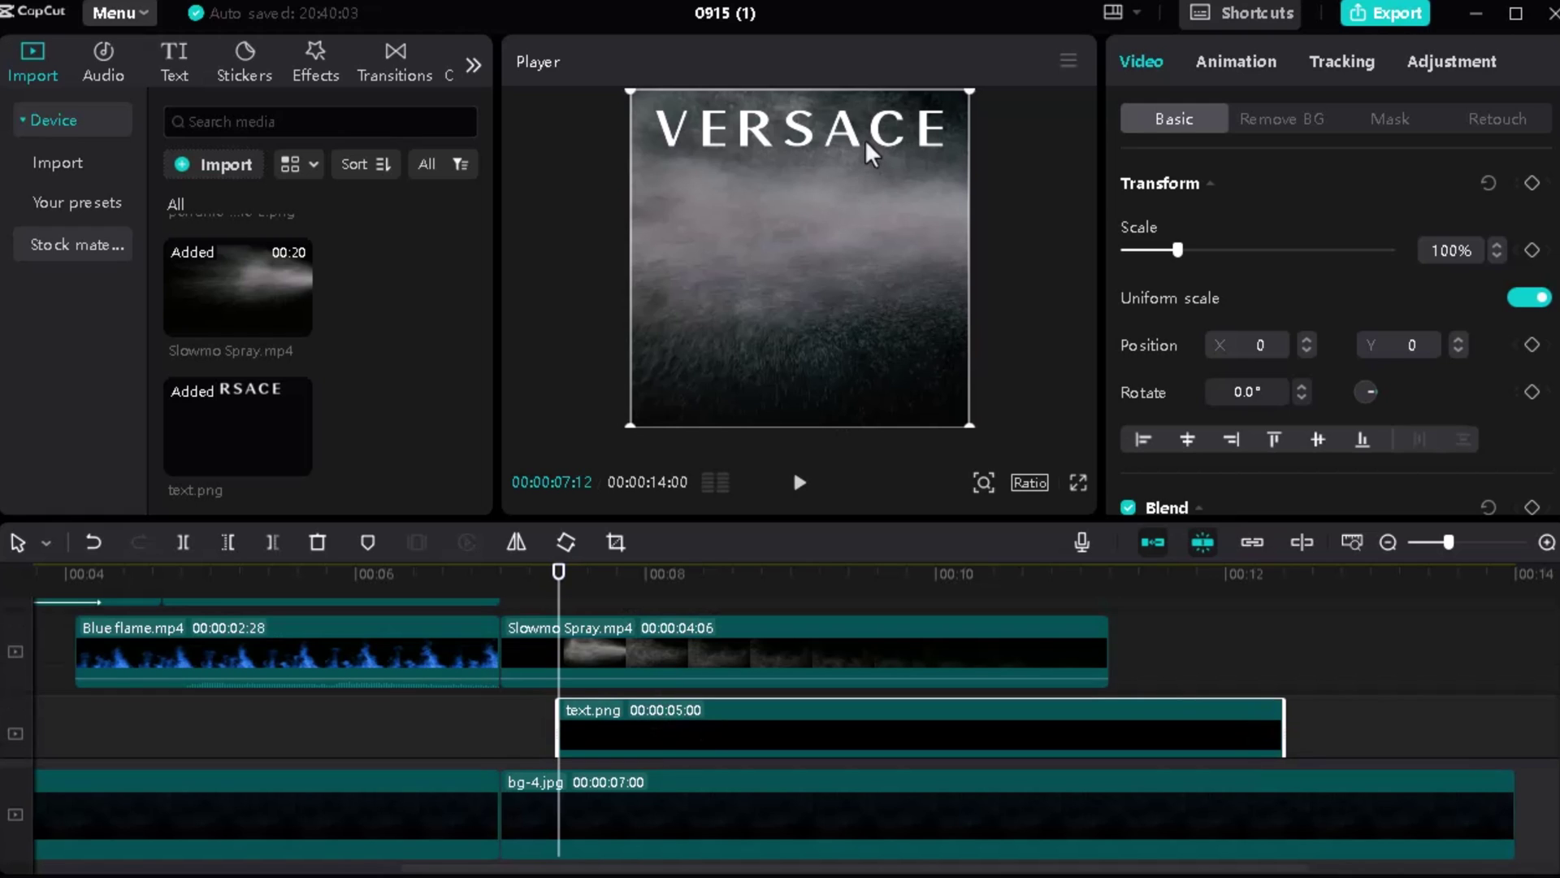
Step: Lower the VERSACE title to Y -1533 near the middle of the frame, checking its placement in full screen
{"action": "left_click", "coordinate": [866, 136]}
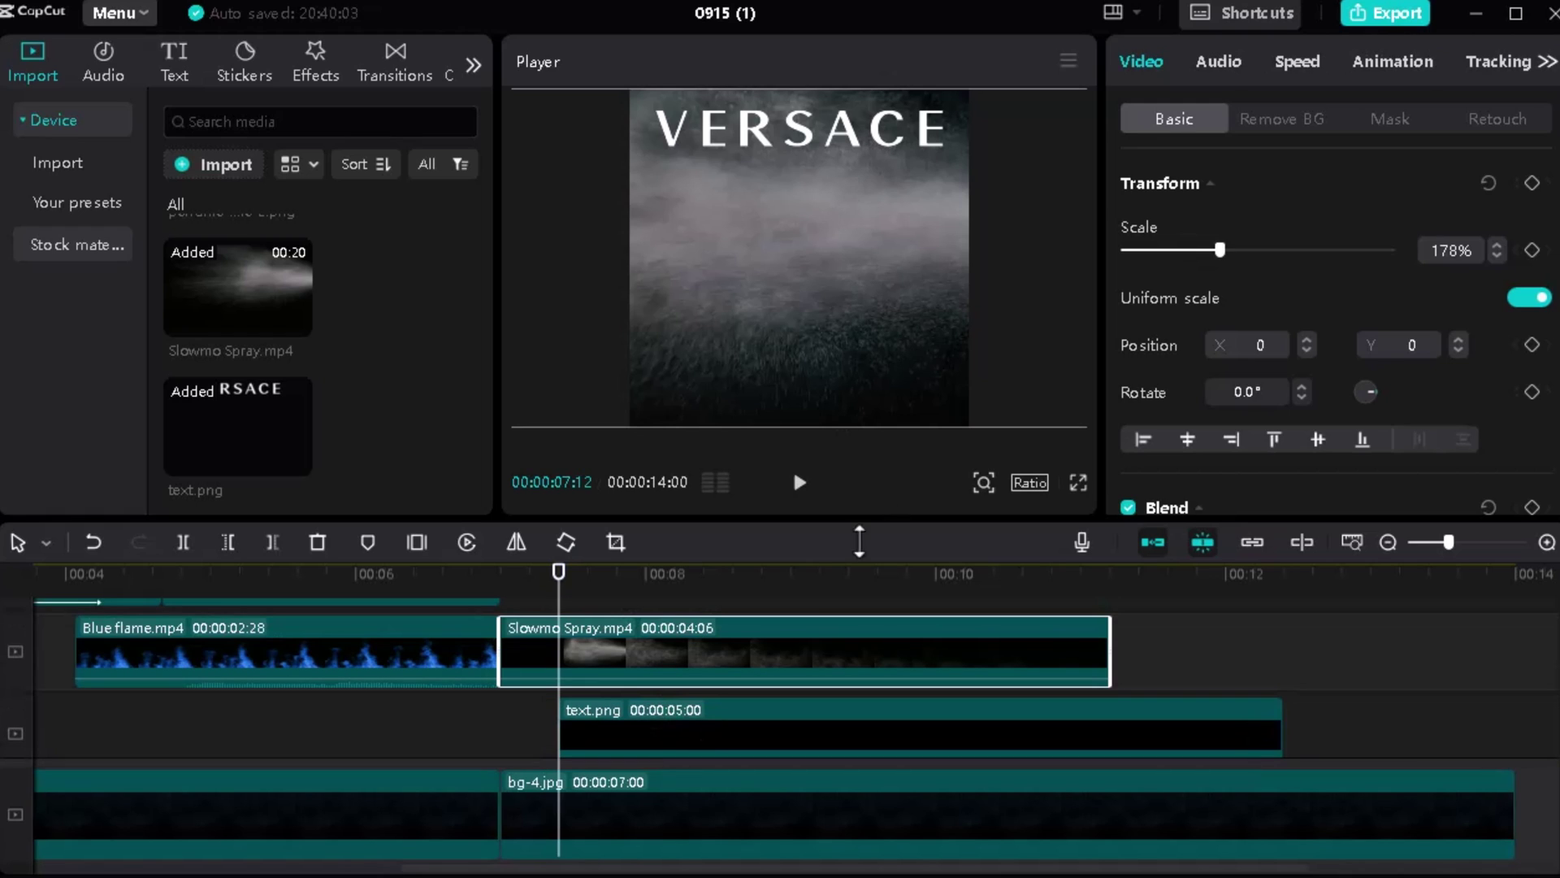
{"action": "left_click", "coordinate": [734, 710]}
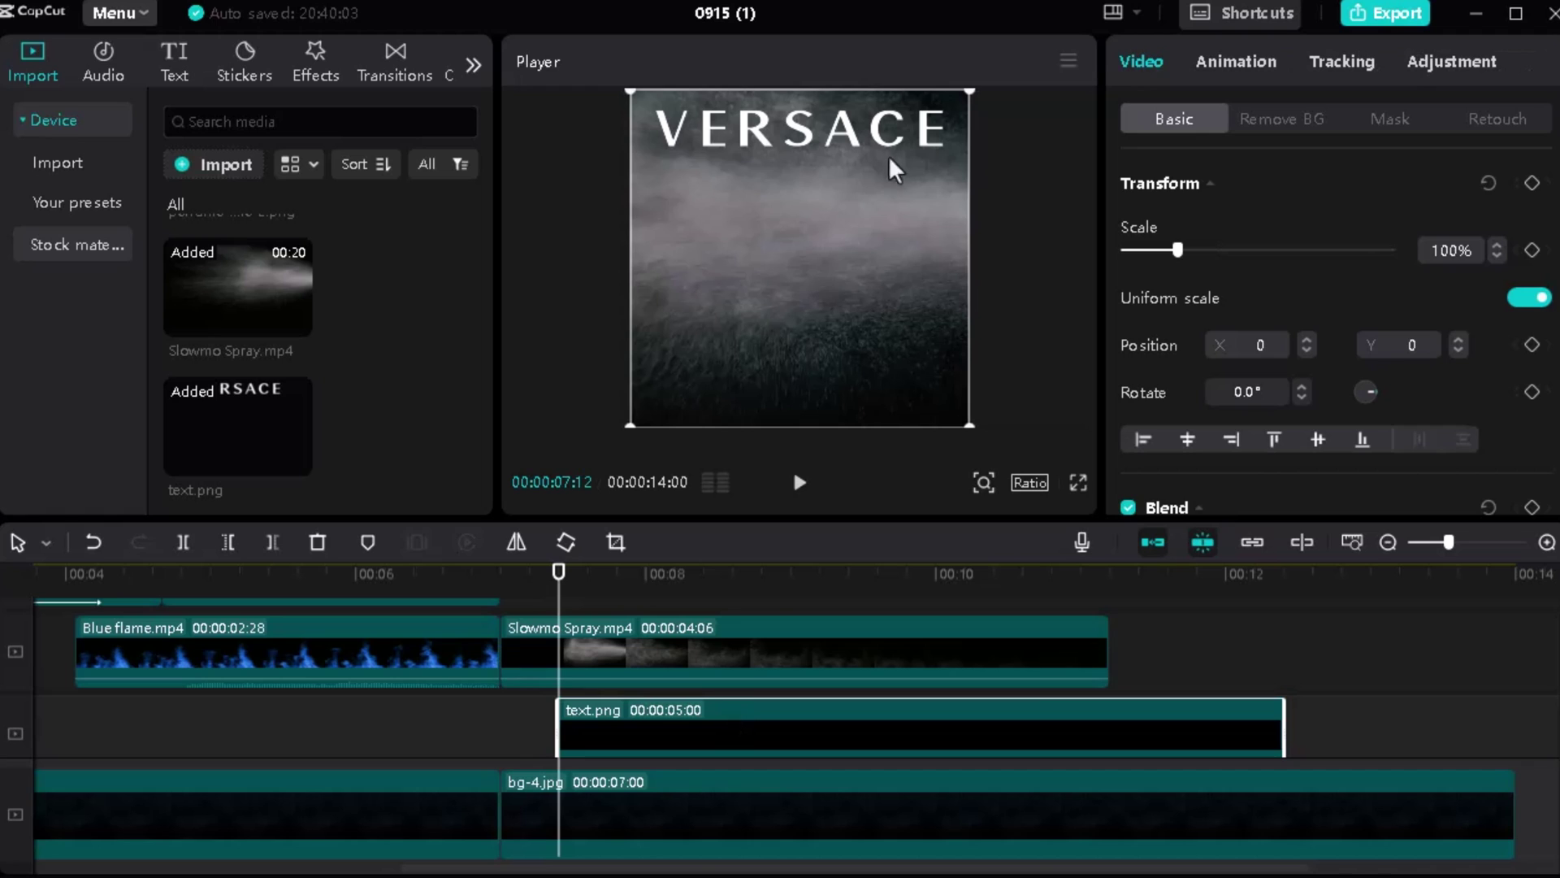
{"action": "left_click_drag", "start_coordinate": [901, 134], "coordinate": [904, 261]}
{"action": "left_click", "coordinate": [1078, 482]}
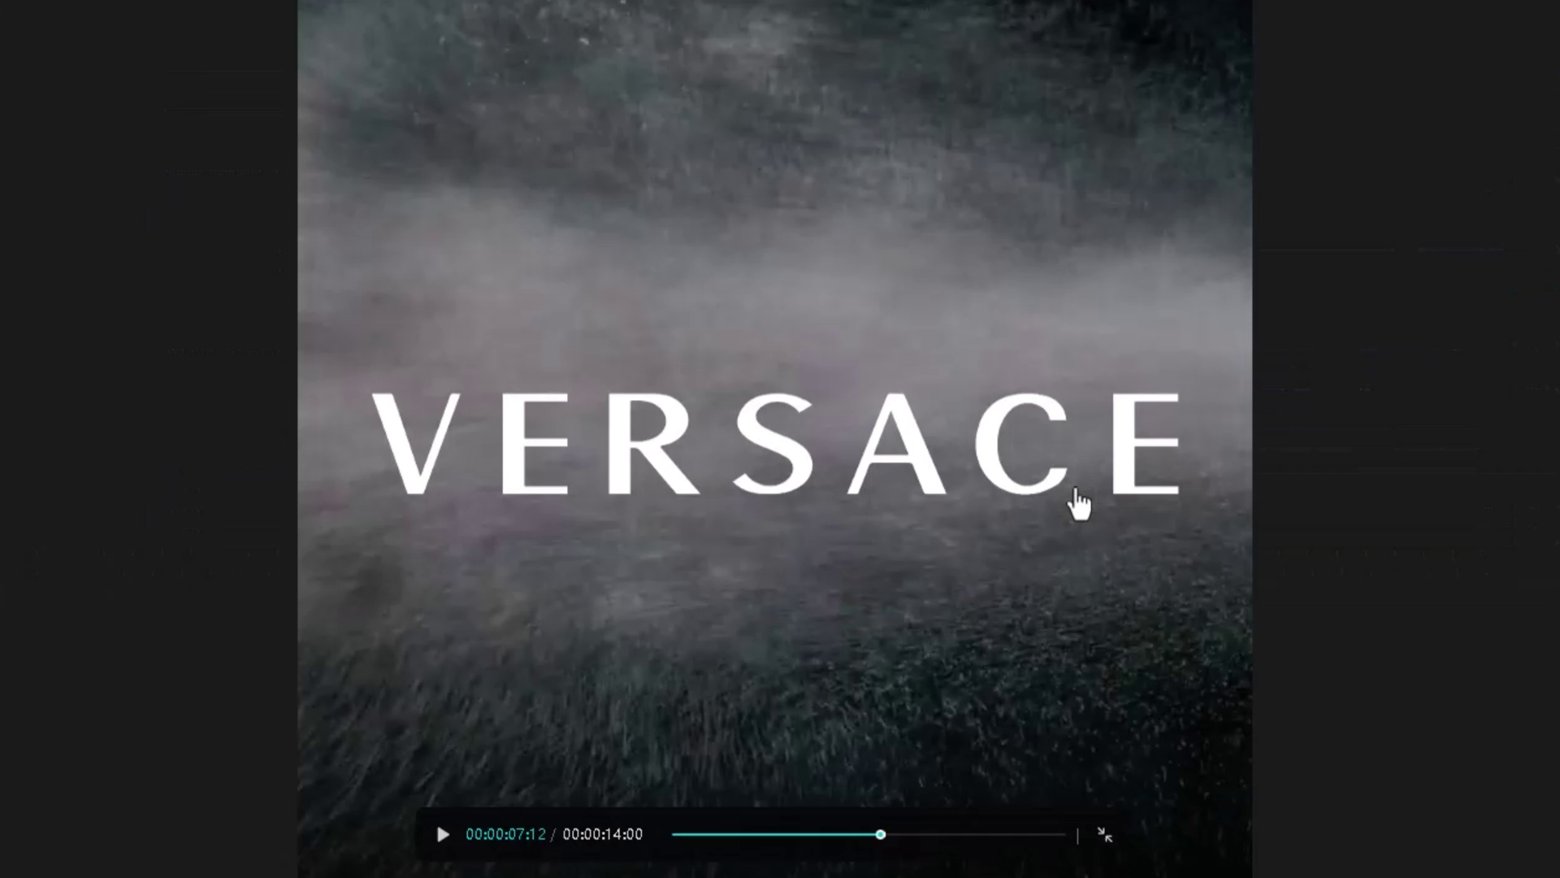
{"action": "key", "text": "Escape"}
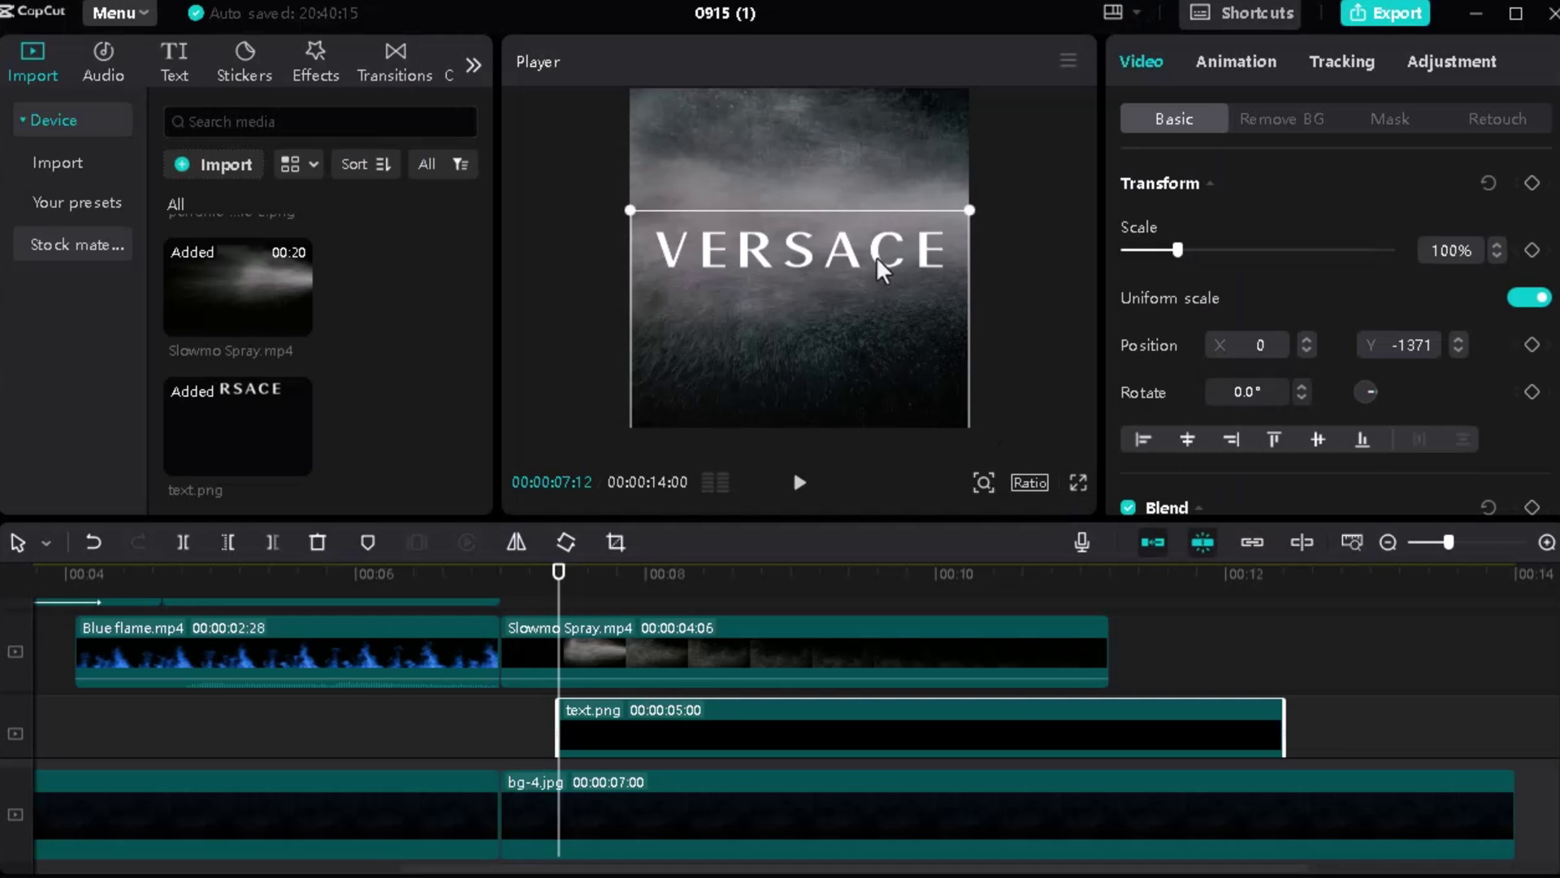
{"action": "left_click_drag", "start_coordinate": [876, 256], "coordinate": [879, 271]}
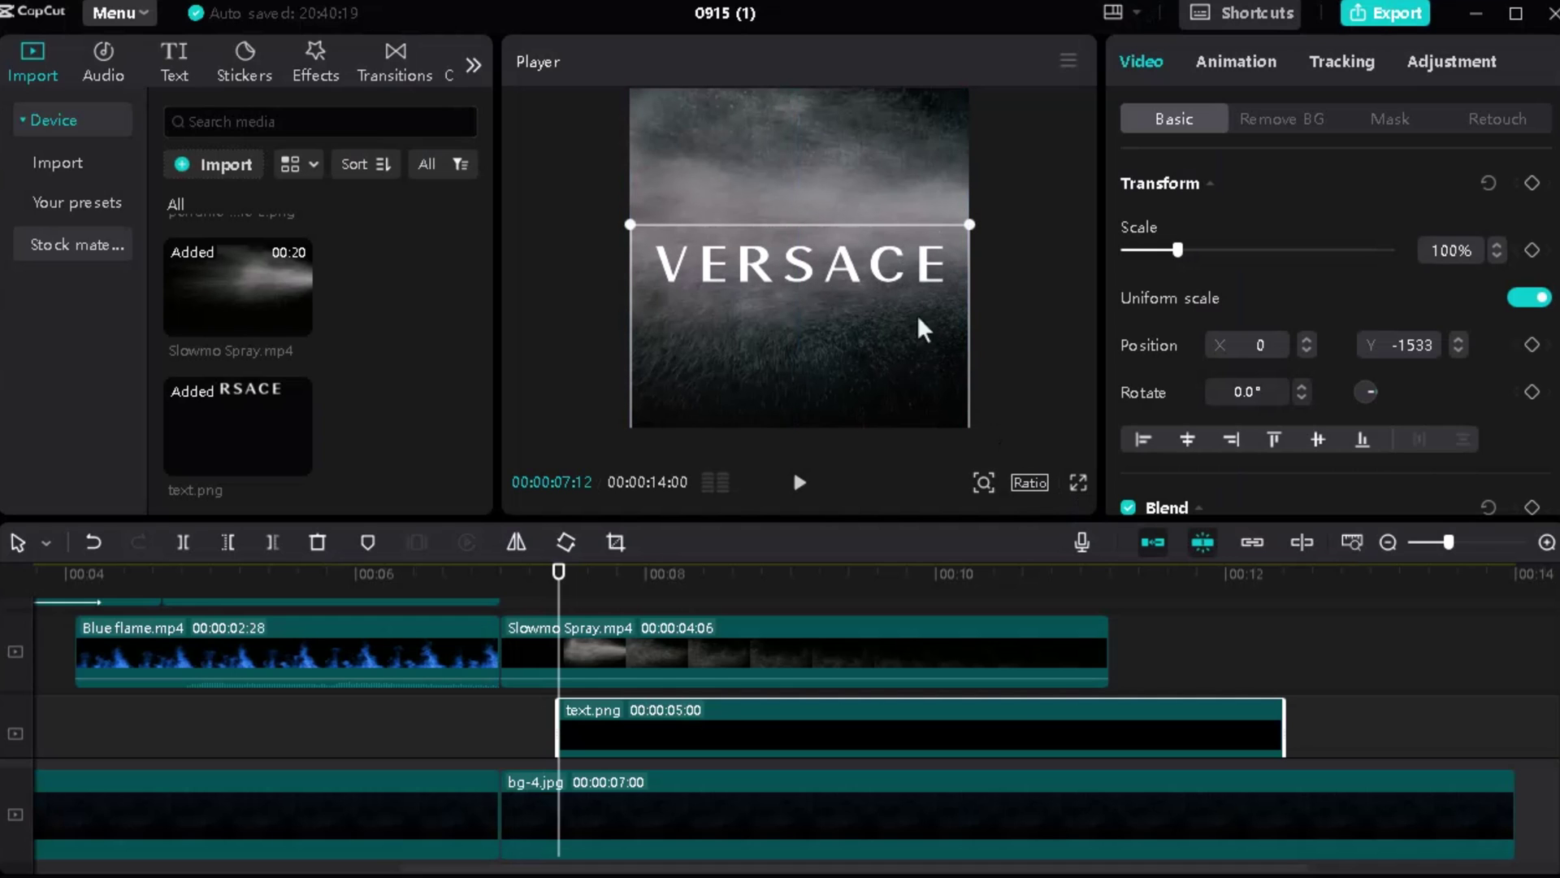
{"action": "left_click", "coordinate": [1078, 484]}
{"action": "key", "text": "Escape"}
Step: Apply a Fade In animation to the second text.png clip with a duration of 0.3 s
{"action": "scroll", "coordinate": [756, 682], "scroll_direction": "down", "scroll_amount": 1}
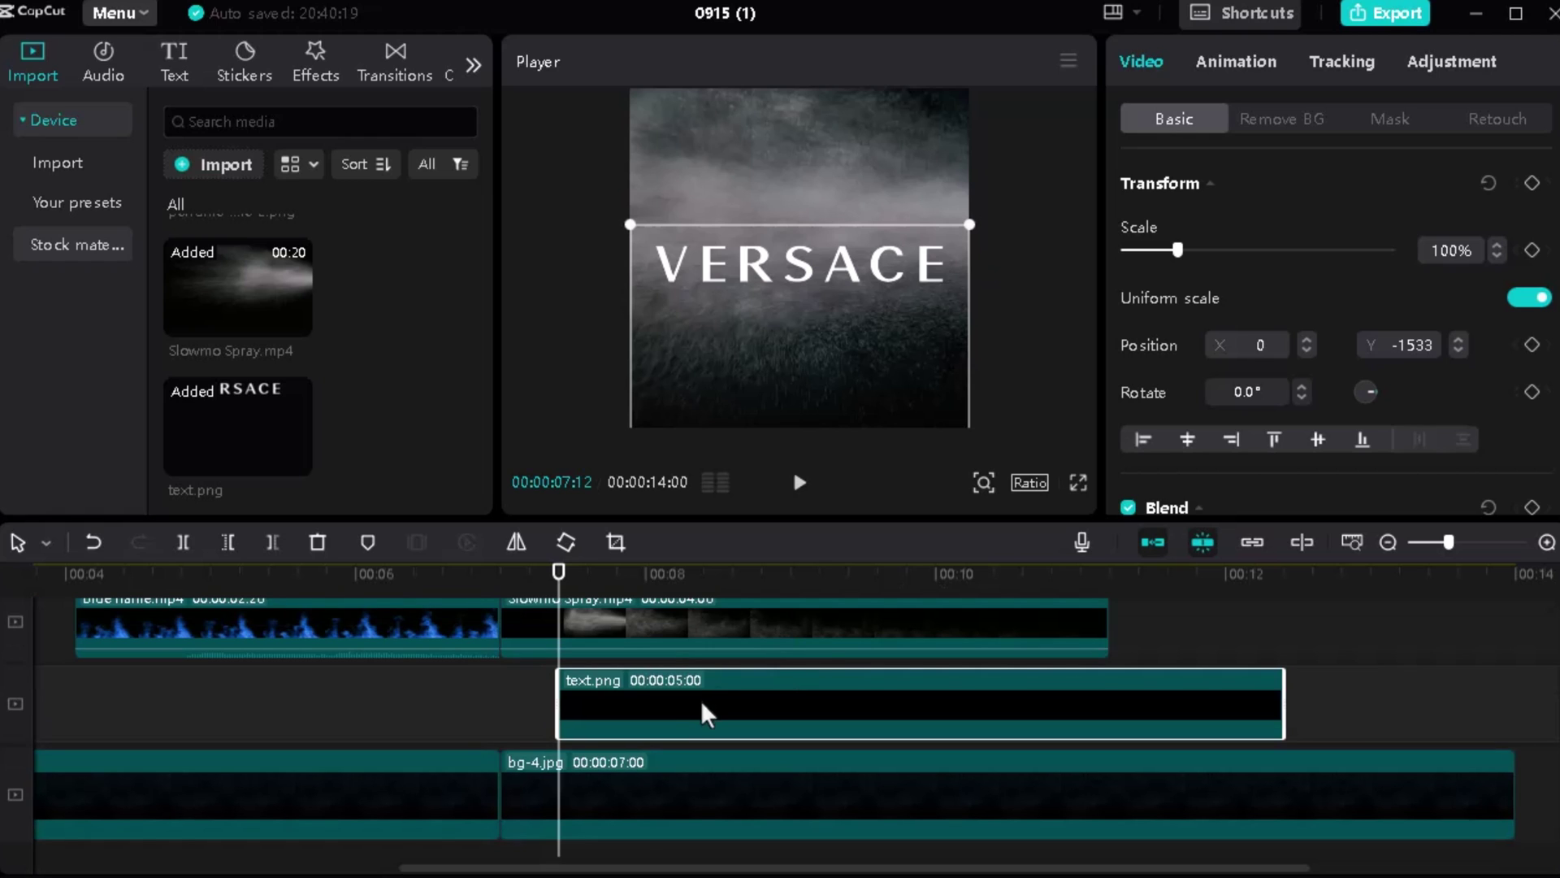
{"action": "left_click", "coordinate": [1217, 50]}
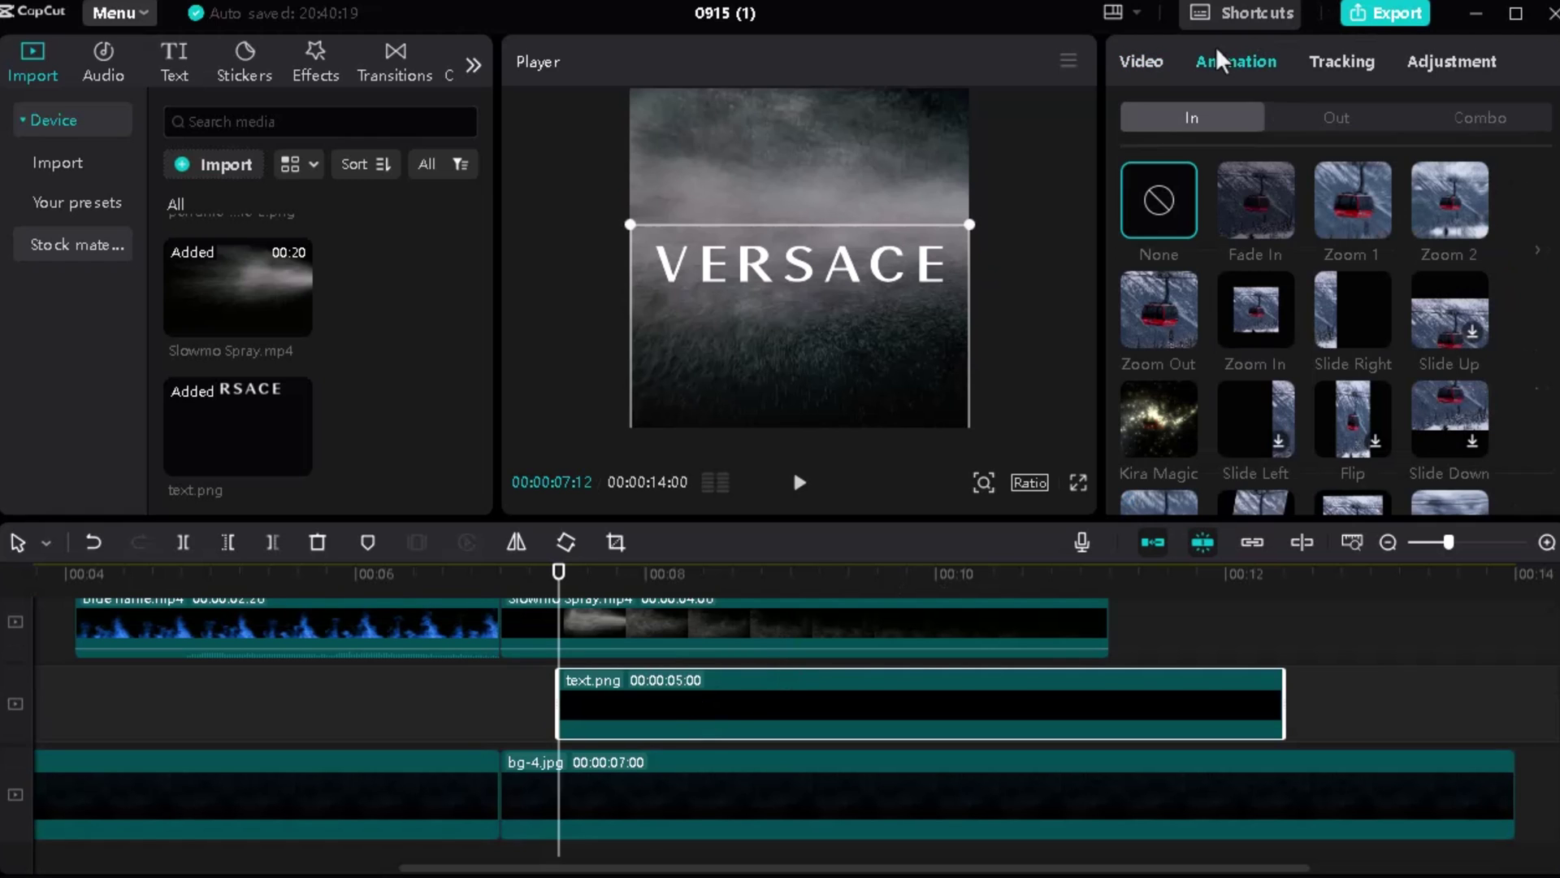
{"action": "left_click", "coordinate": [1236, 225]}
{"action": "left_click_drag", "start_coordinate": [1313, 480], "coordinate": [1313, 486]}
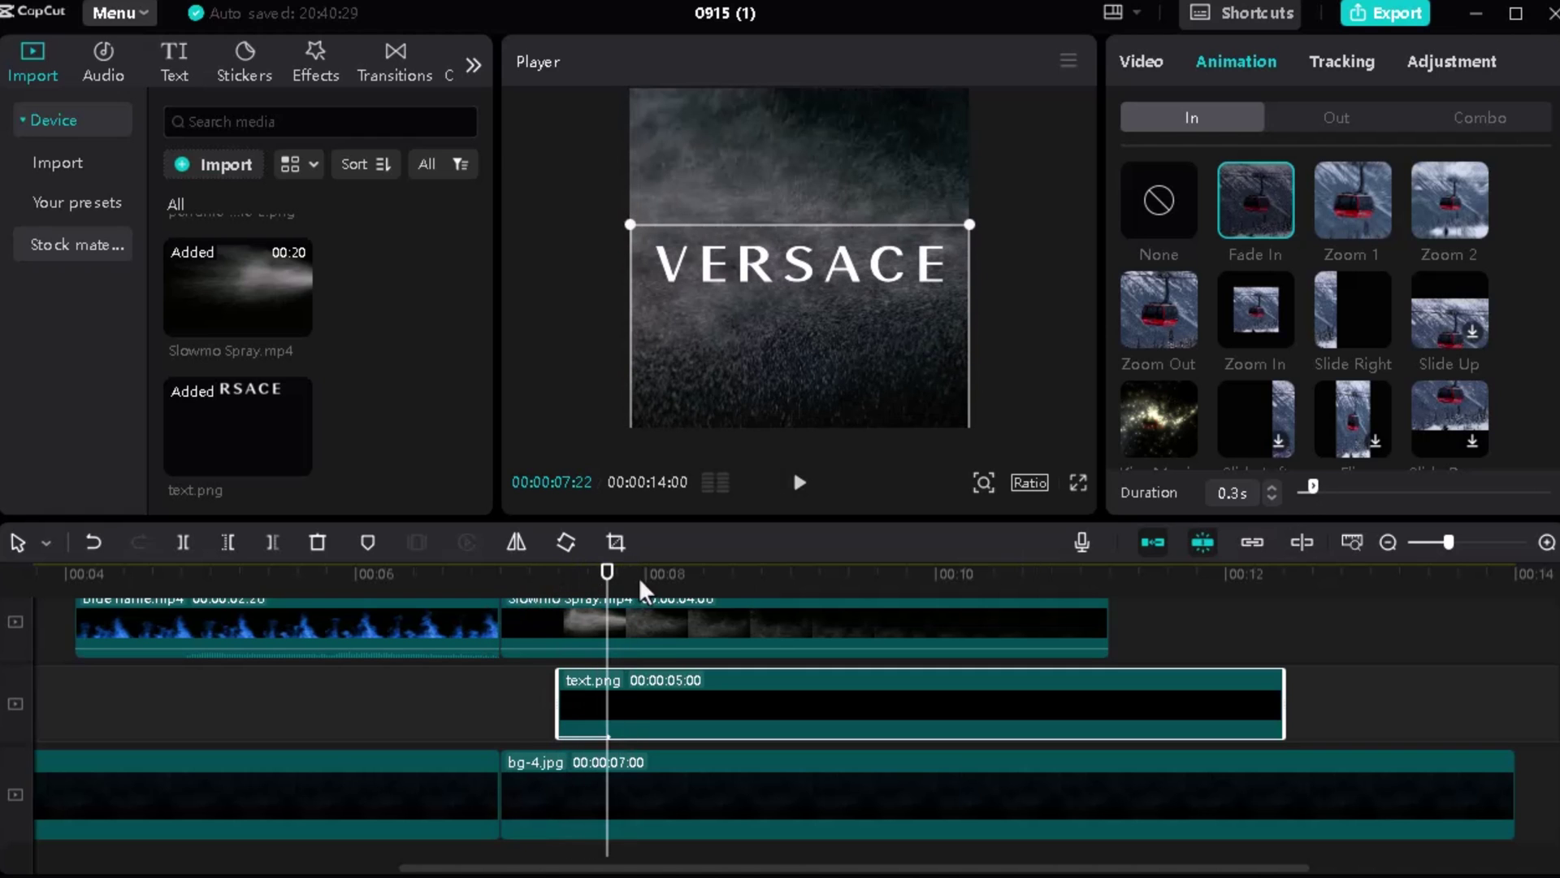
Step: Play back the spray scene from just before the VERSACE title to check its fade-in
{"action": "left_click", "coordinate": [490, 689]}
{"action": "key", "text": "space"}
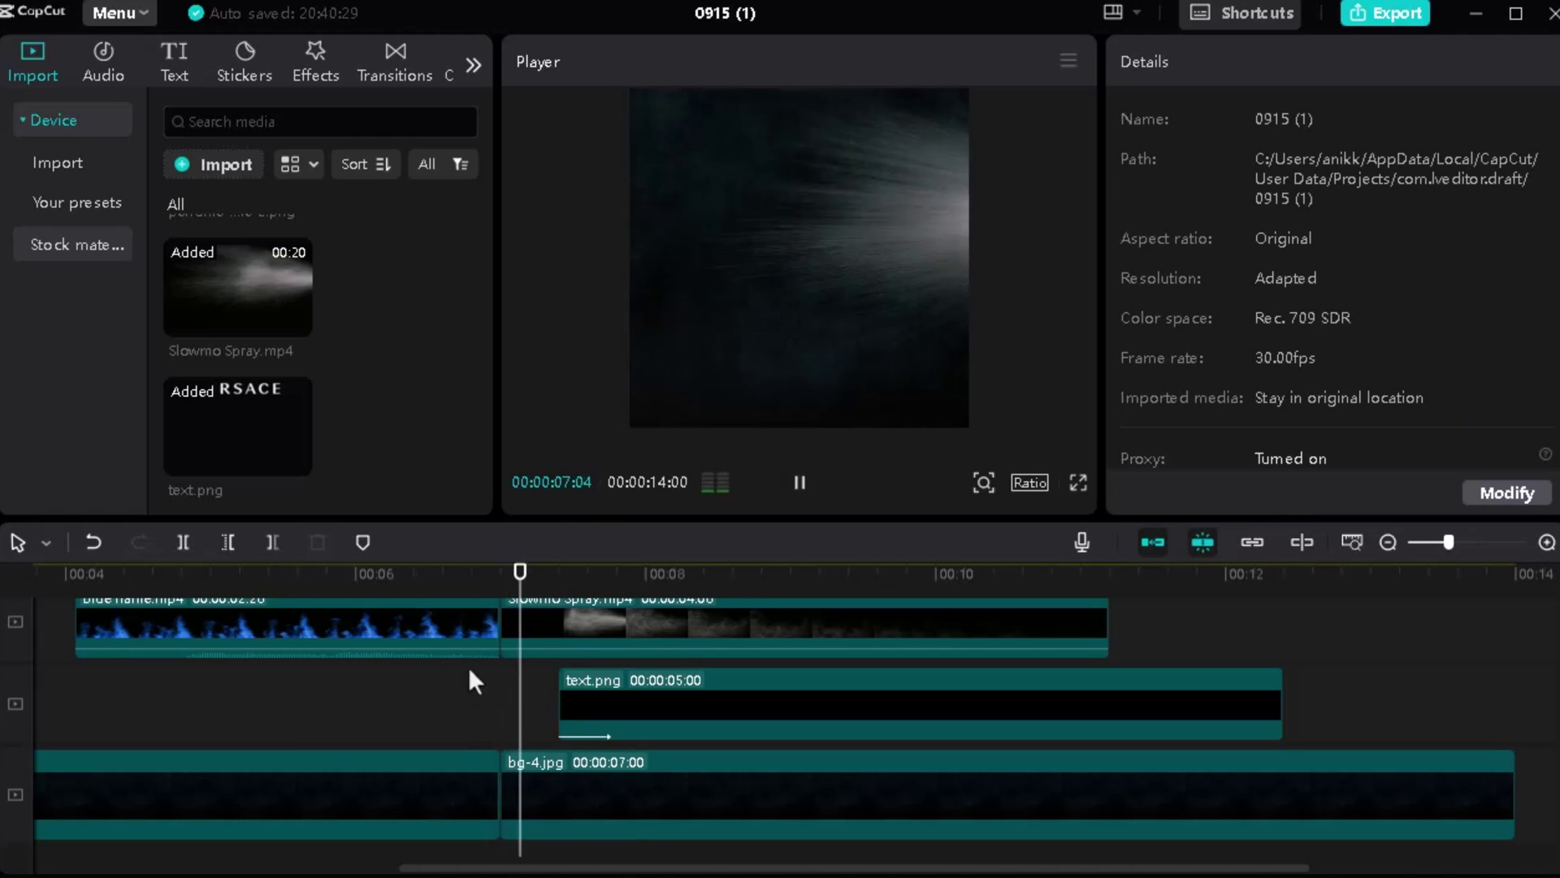
{"action": "key", "text": "space"}
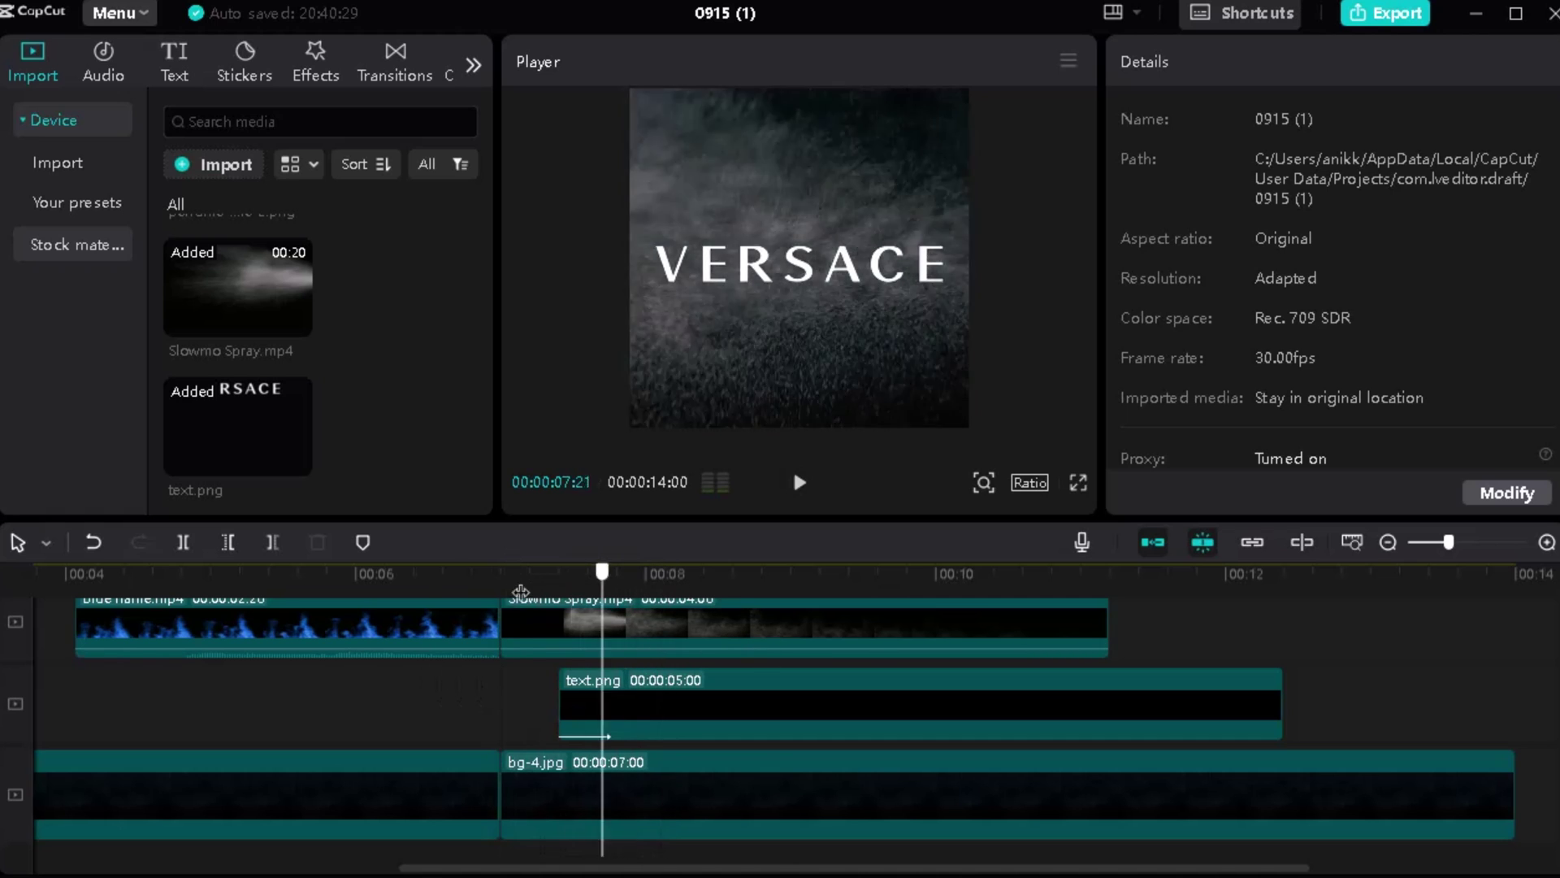
{"action": "left_click", "coordinate": [434, 587]}
{"action": "key", "text": "space"}
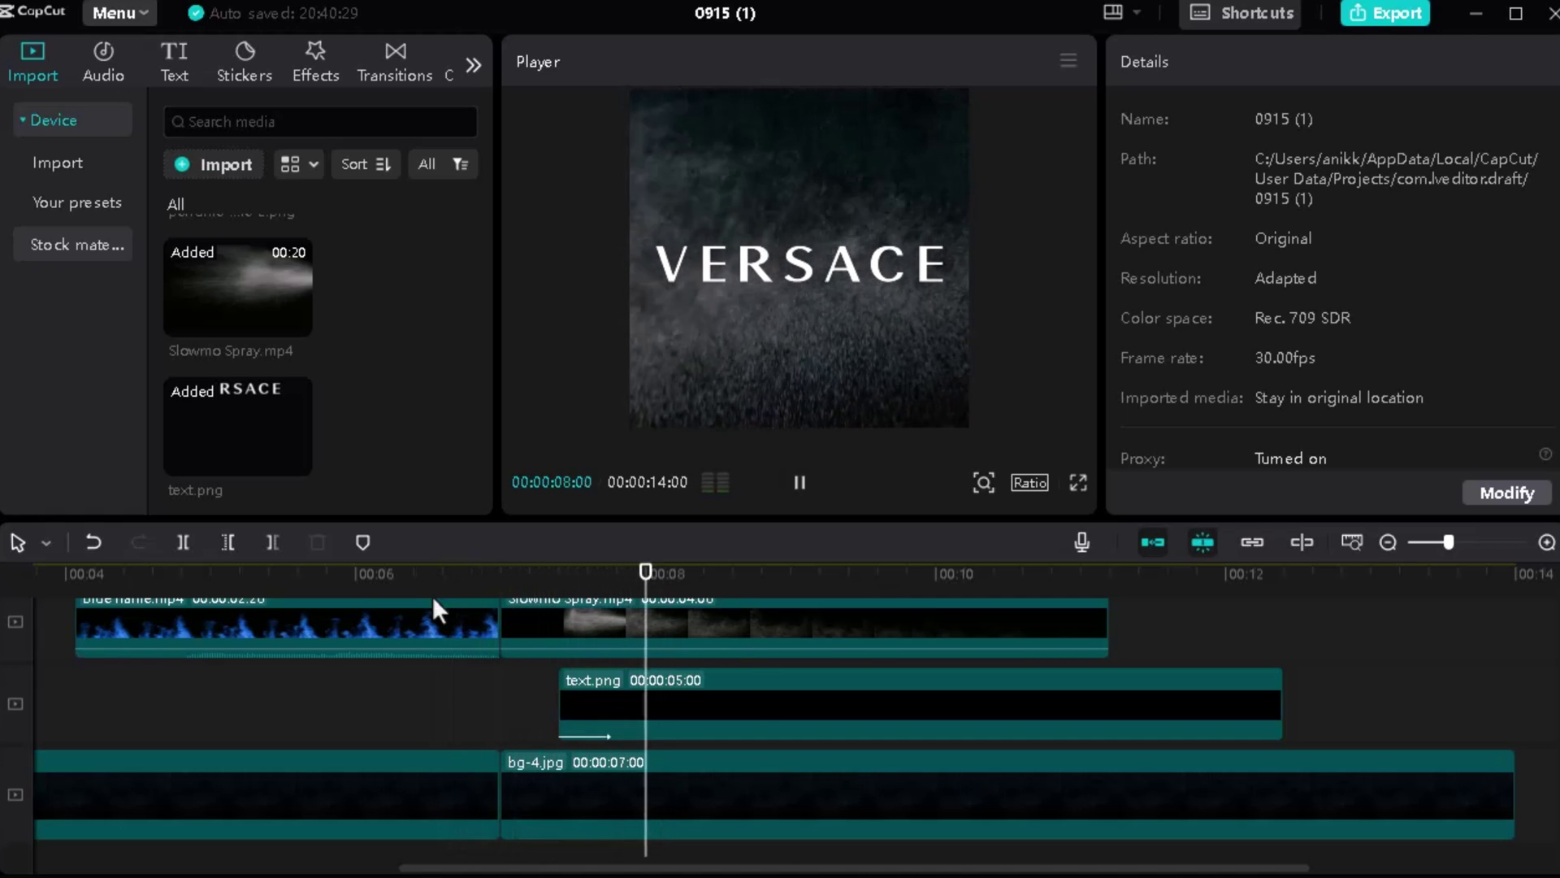
{"action": "key", "text": "space"}
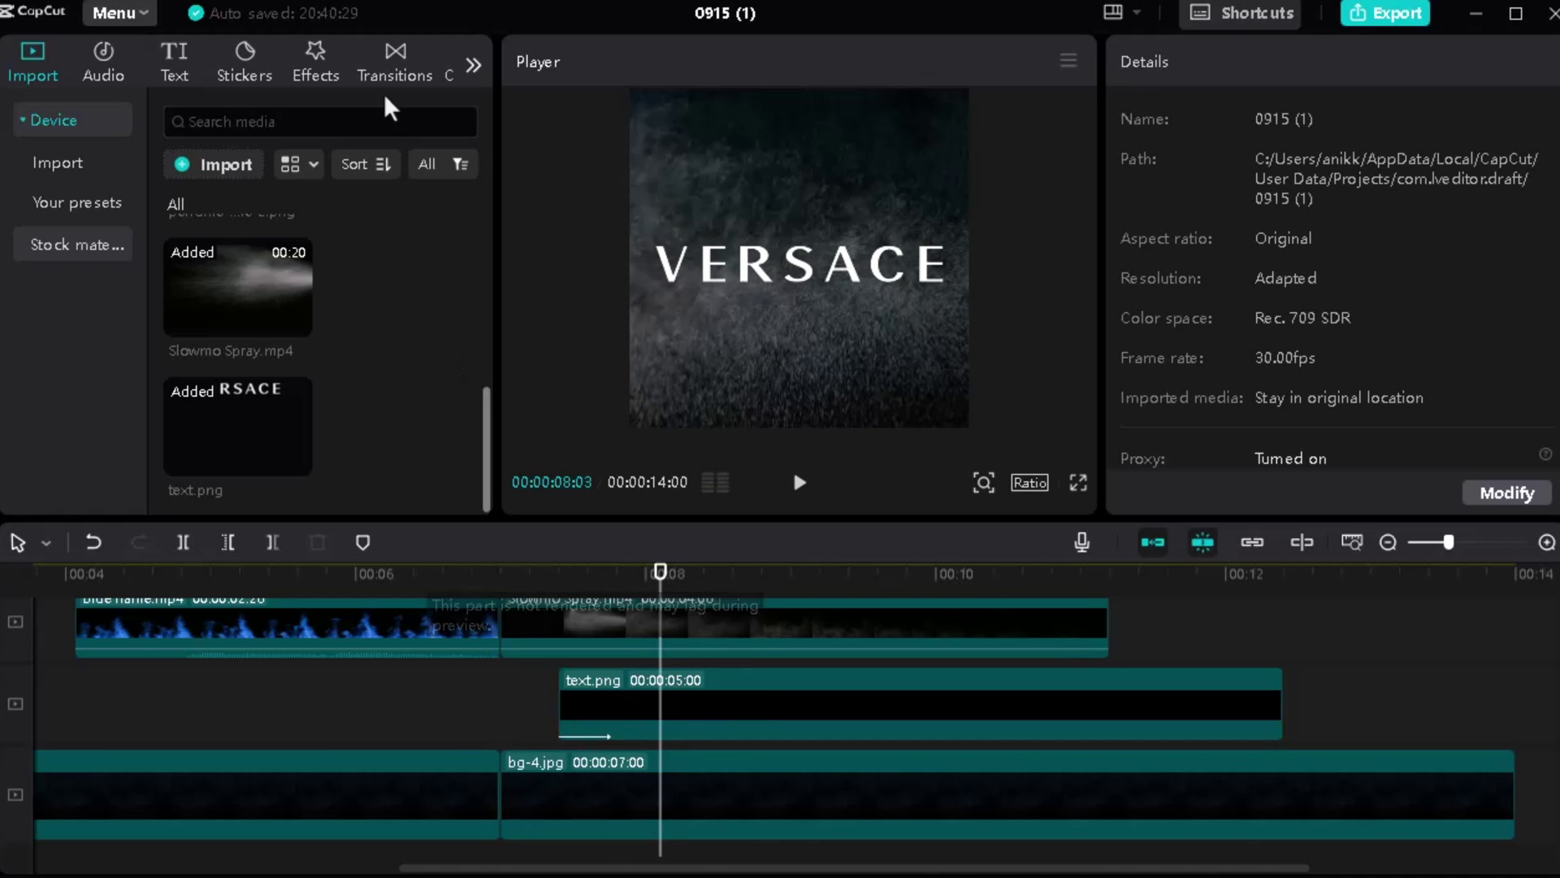
Step: Apply the Dizzy video effect to the second text.png clip and set its Atmosphere to 22
{"action": "left_click", "coordinate": [319, 61]}
{"action": "mouse_move", "coordinate": [252, 231]}
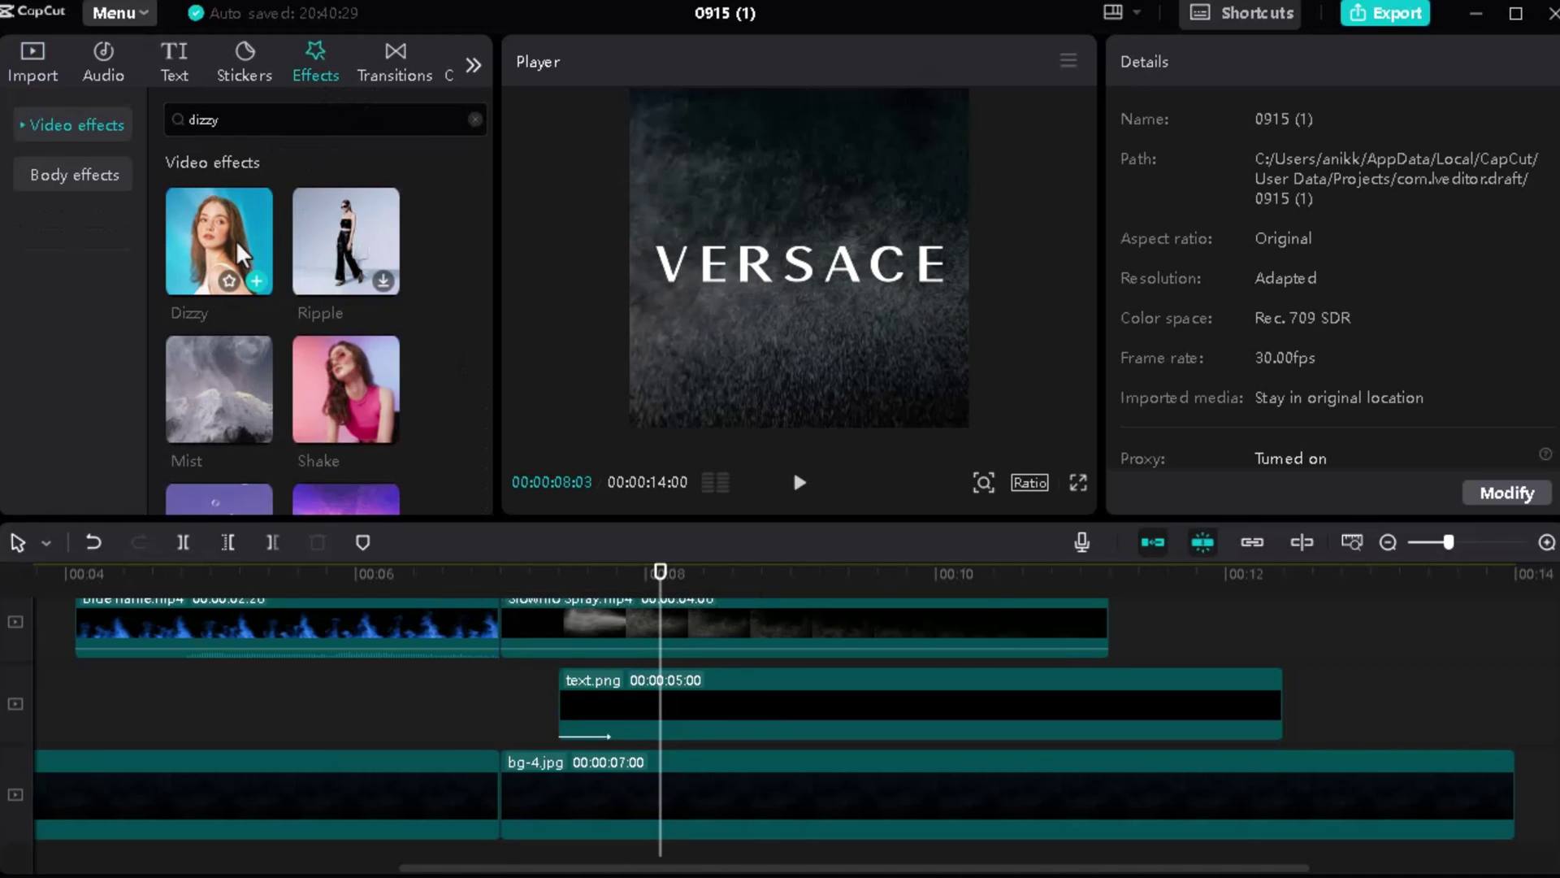
{"action": "left_click_drag", "start_coordinate": [236, 241], "coordinate": [650, 689]}
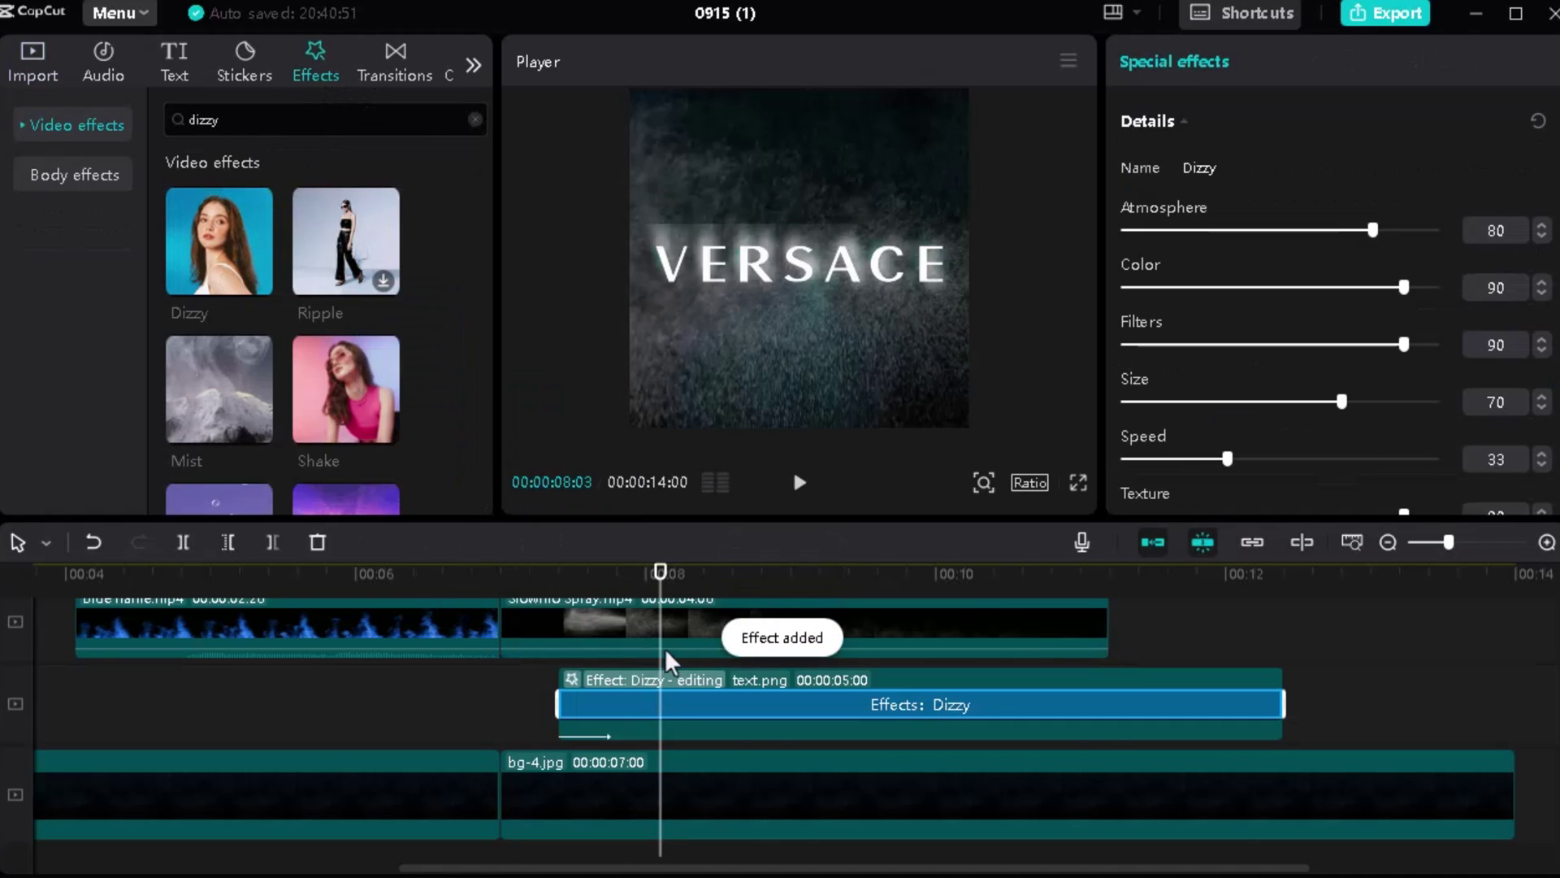
{"action": "left_click_drag", "start_coordinate": [1370, 232], "coordinate": [1194, 242]}
Step: Trim the Dizzy effect to start at 00:00:08:13 and end shortly before 00:00:12:00, and preview it
{"action": "left_click_drag", "start_coordinate": [660, 578], "coordinate": [708, 579]}
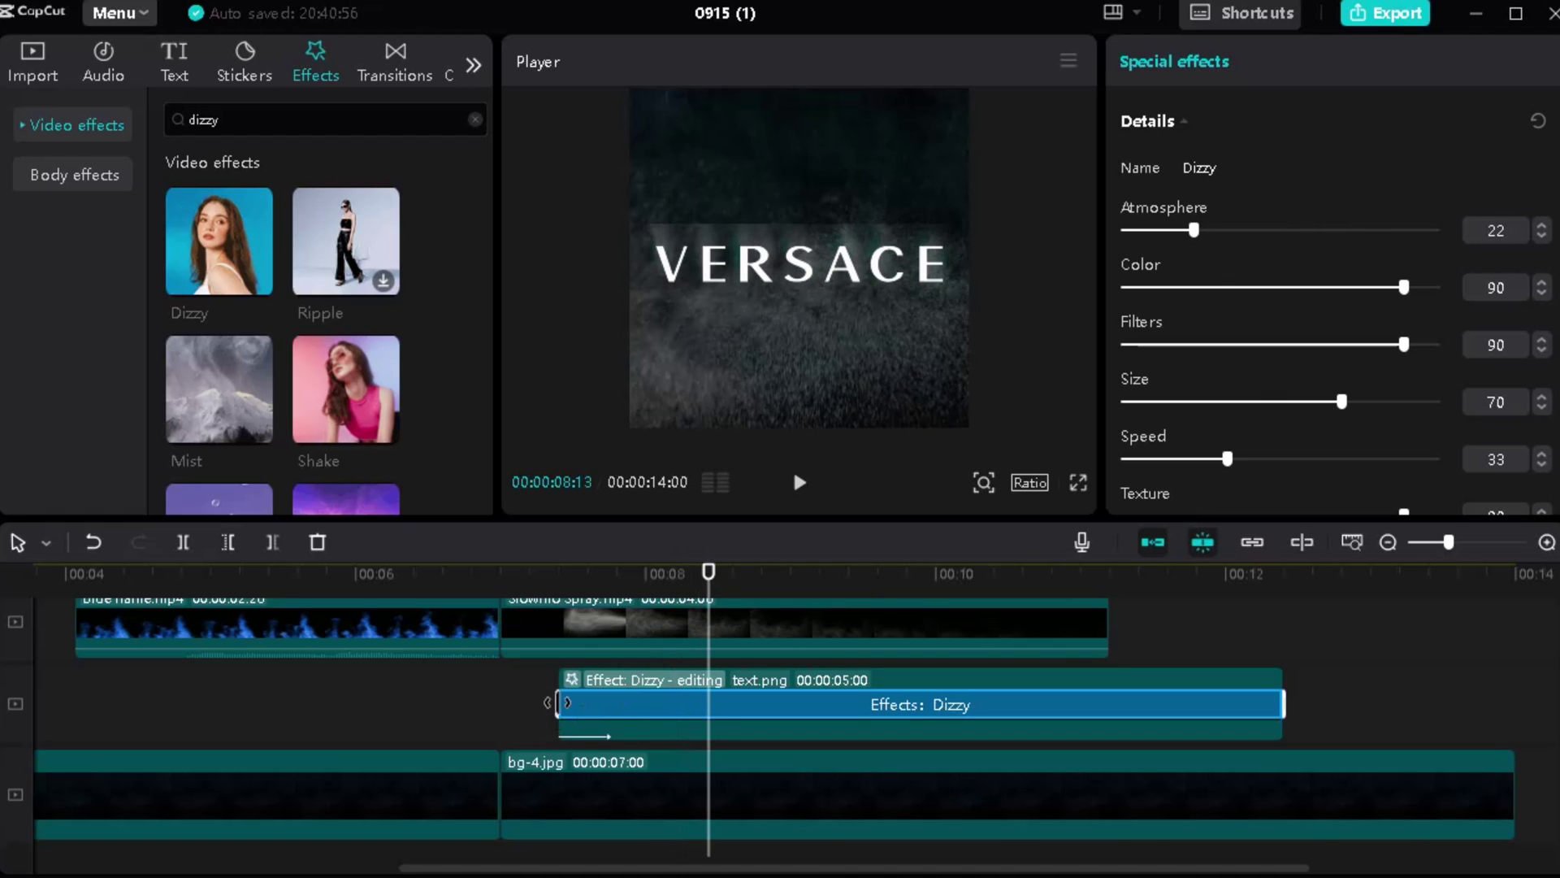
{"action": "left_click_drag", "start_coordinate": [557, 704], "coordinate": [708, 703]}
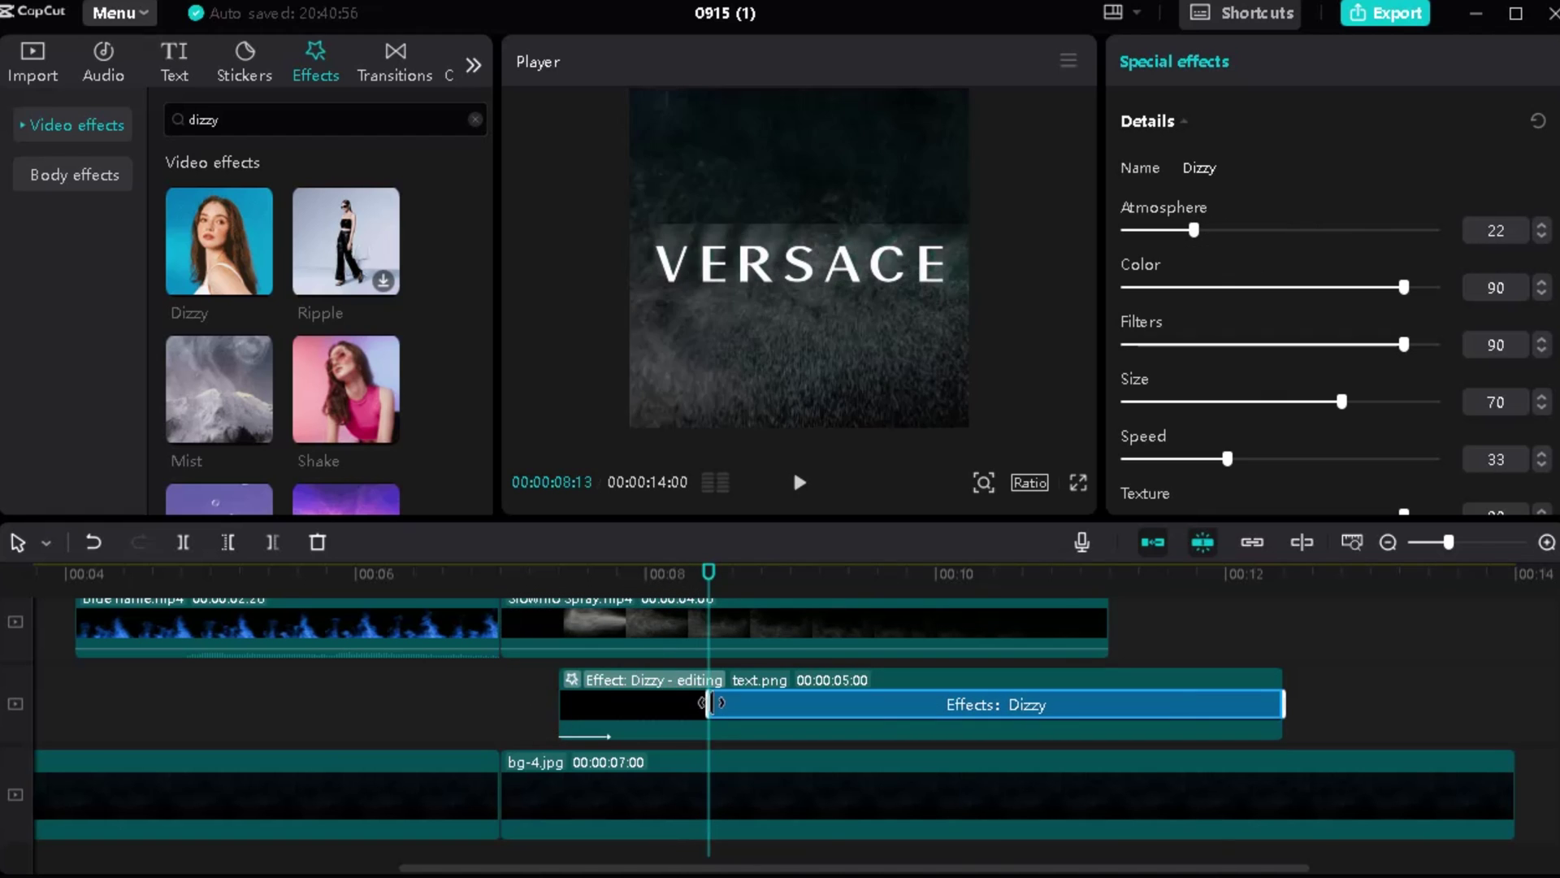
{"action": "left_click_drag", "start_coordinate": [1282, 704], "coordinate": [1196, 703]}
{"action": "key", "text": "space"}
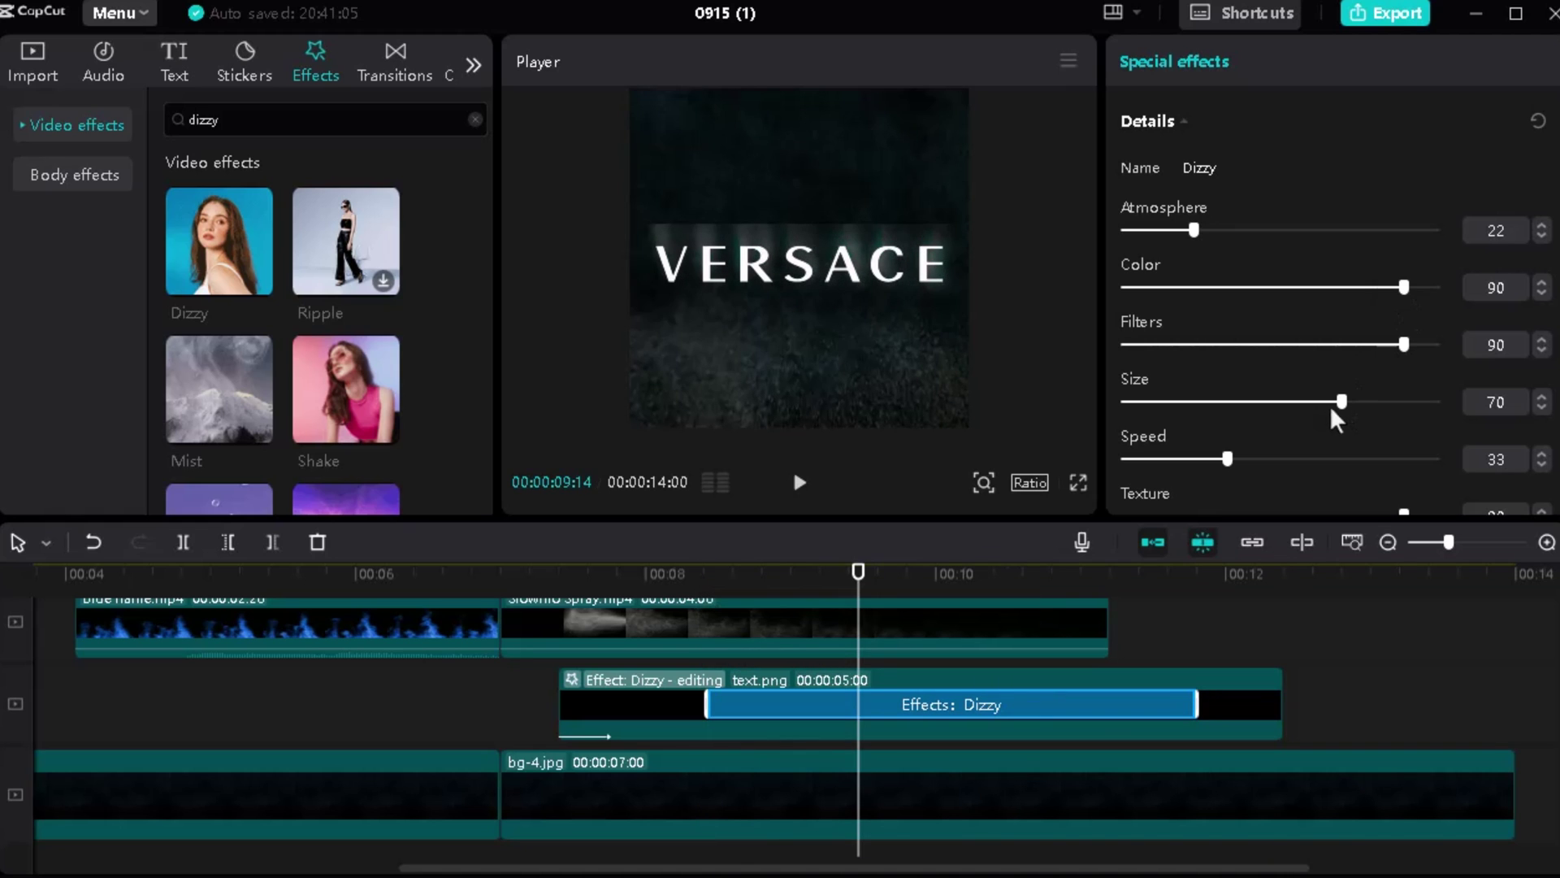
Step: Set the Dizzy effect's Size to 3, Atmosphere to 14 and Speed to 45, checking the glow in full screen
{"action": "left_click_drag", "start_coordinate": [1339, 401], "coordinate": [1134, 402]}
{"action": "left_click_drag", "start_coordinate": [1192, 229], "coordinate": [1168, 230]}
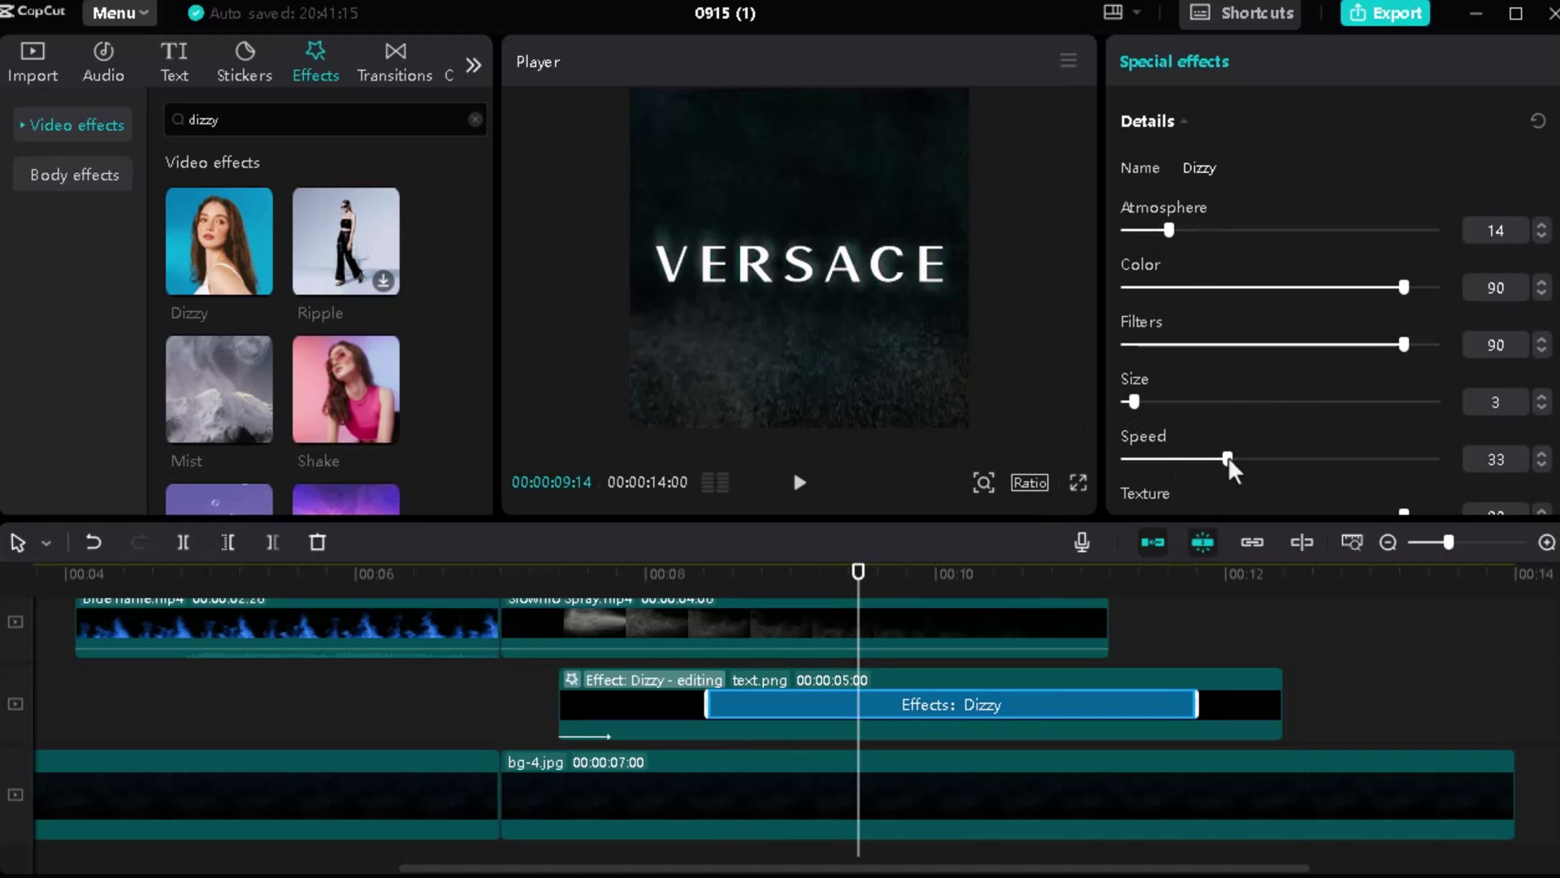
{"action": "left_click_drag", "start_coordinate": [1226, 458], "coordinate": [1264, 458]}
{"action": "left_click", "coordinate": [1078, 482]}
{"action": "key", "text": "Escape"}
Step: Set the Dizzy effect's Atmosphere to 7 and Size to 0, and review the title glow in full-screen playback
{"action": "left_click_drag", "start_coordinate": [1169, 230], "coordinate": [1145, 231]}
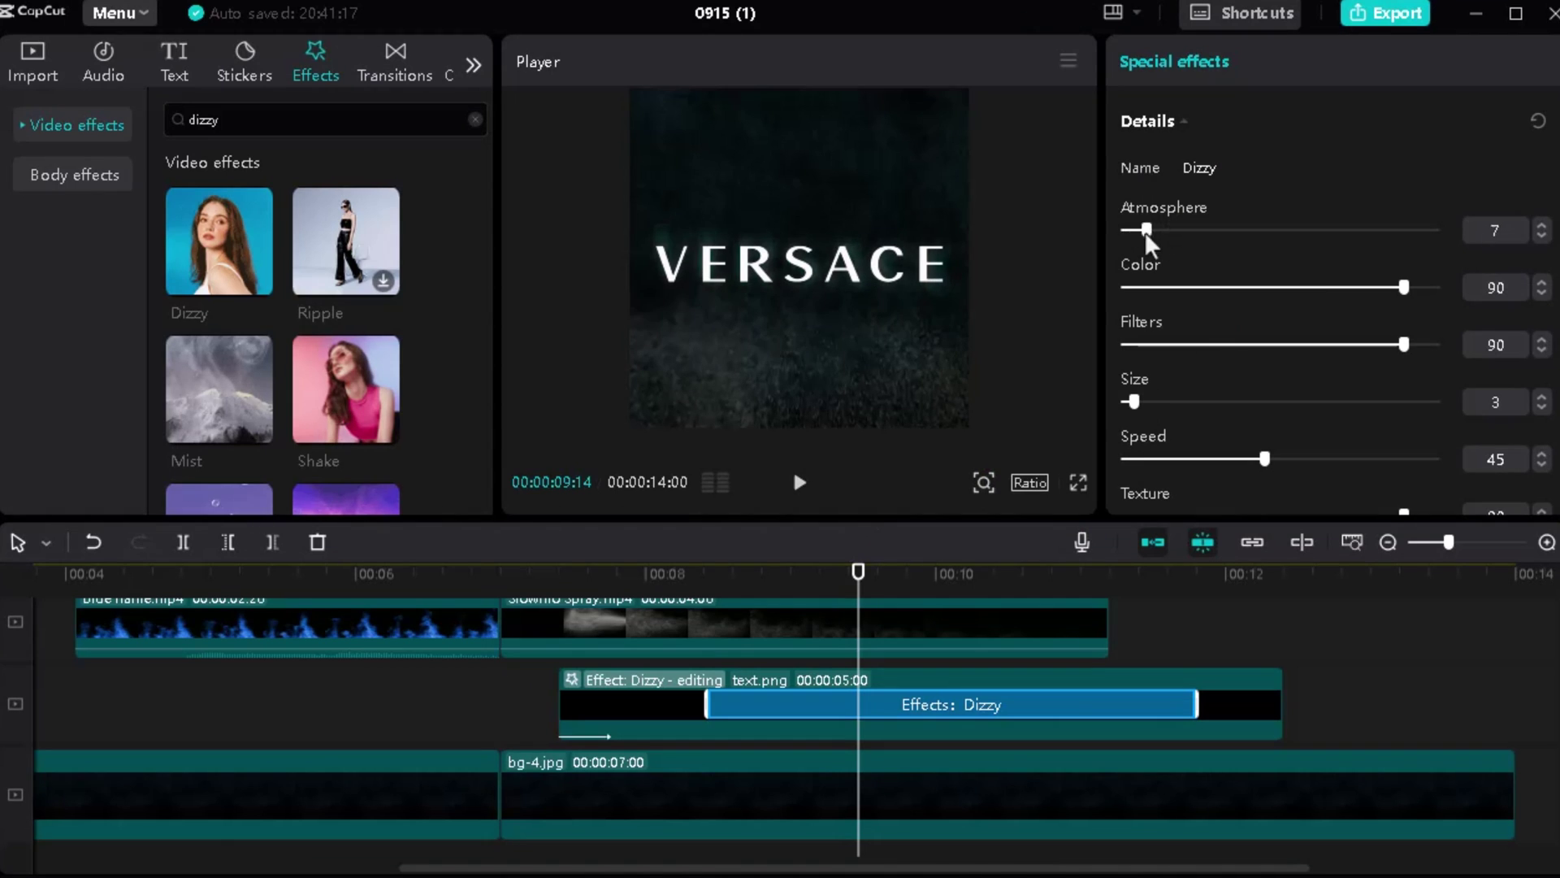
{"action": "left_click_drag", "start_coordinate": [1133, 401], "coordinate": [1113, 403]}
{"action": "left_click", "coordinate": [1078, 482]}
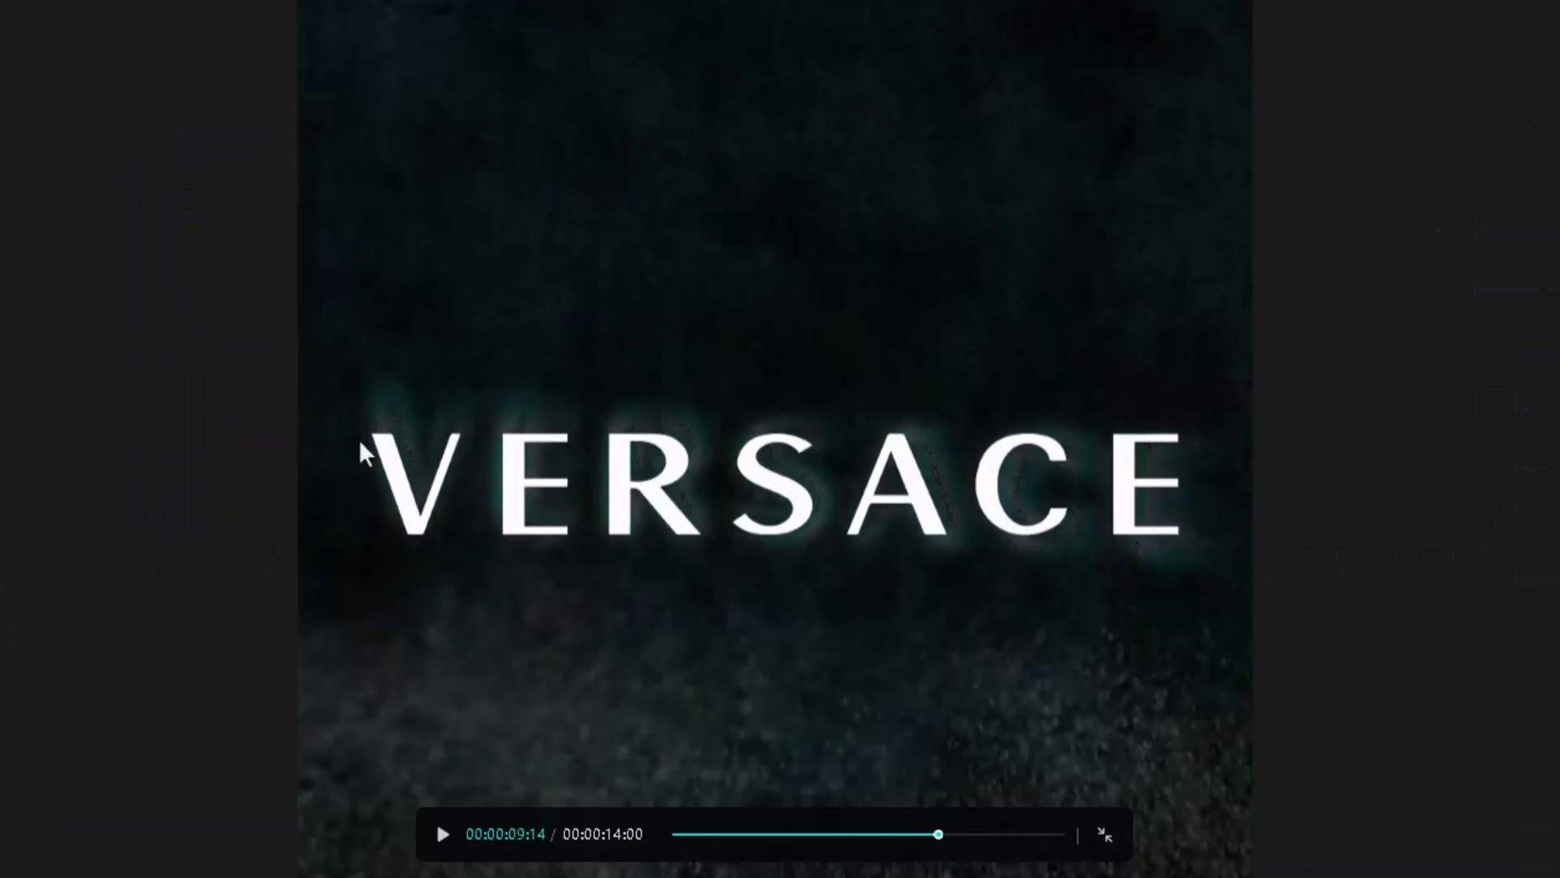
{"action": "key", "text": "Escape"}
{"action": "left_click", "coordinate": [544, 573]}
{"action": "left_click", "coordinate": [1078, 484]}
{"action": "key", "text": "space"}
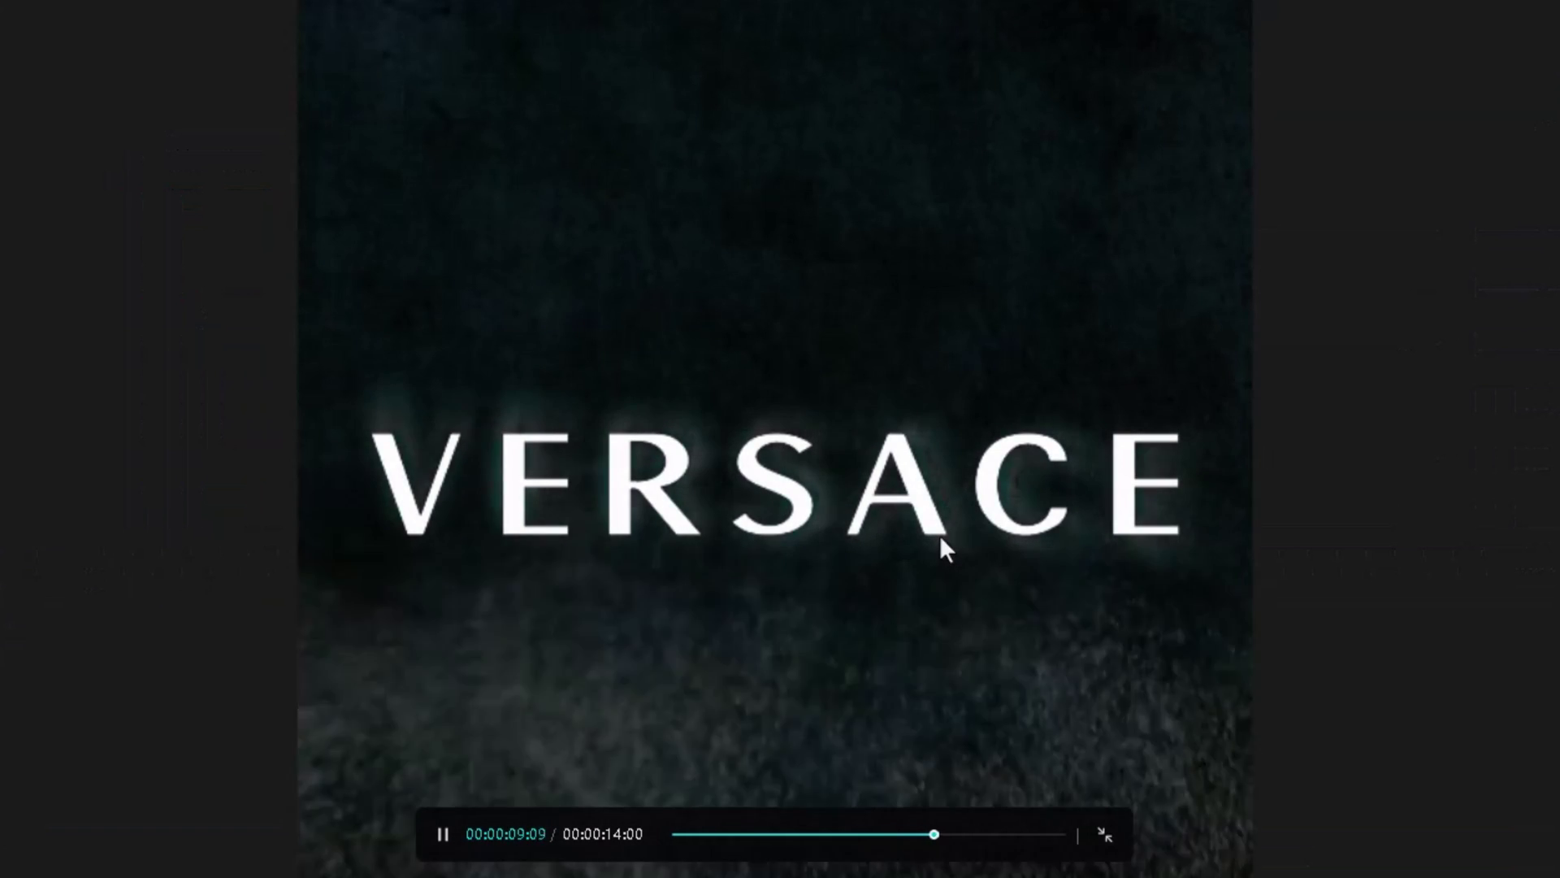
{"action": "key", "text": "Escape"}
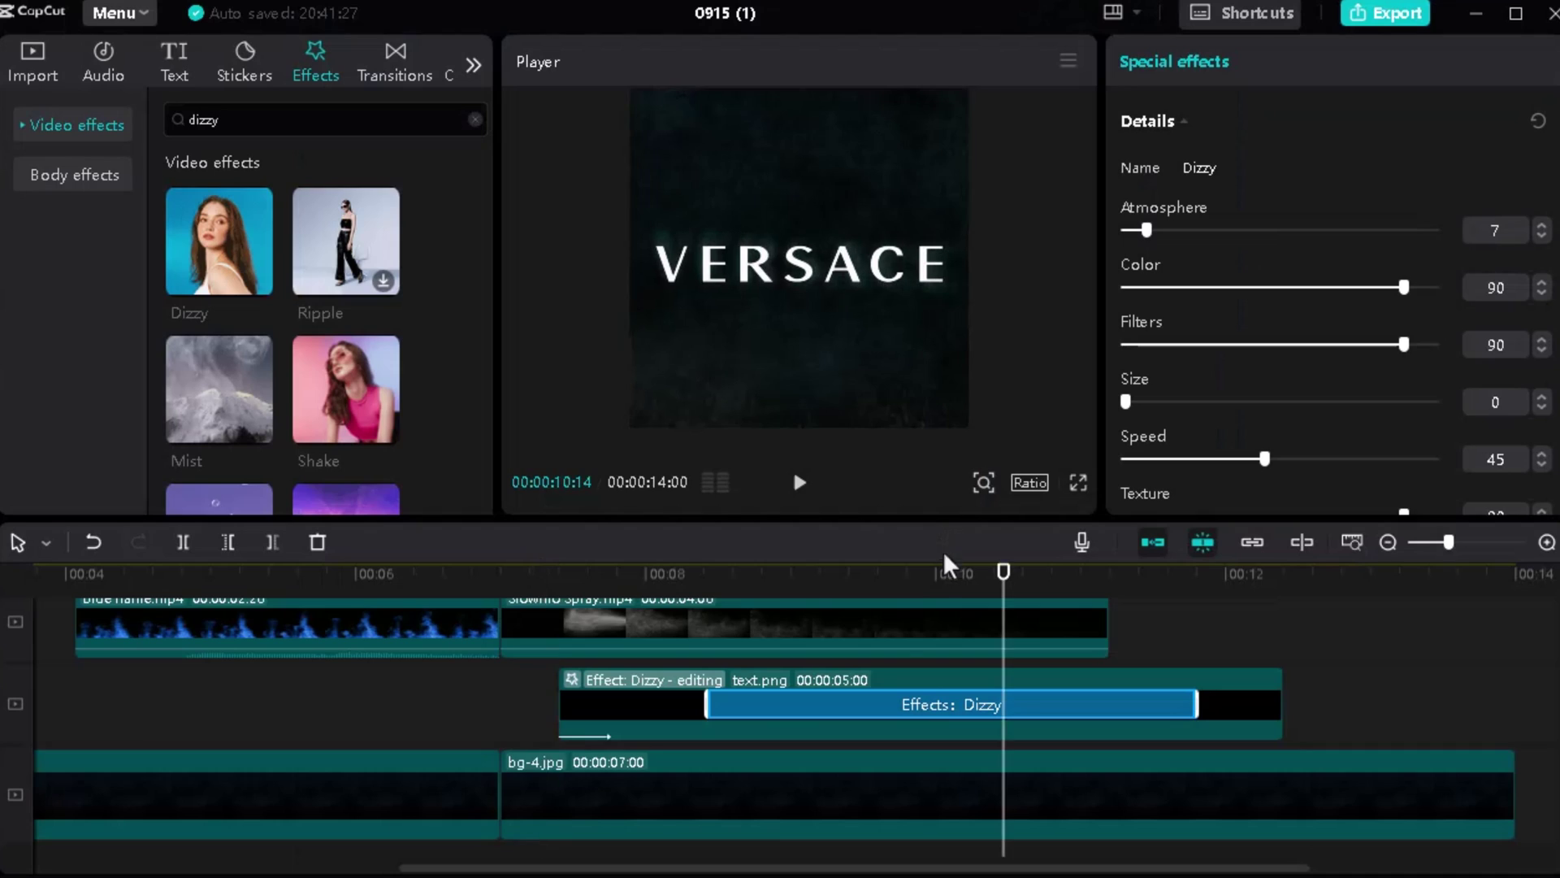
Step: Trim the Dizzy effect's start to about 00:00:08:18 and play the result back in full screen
{"action": "left_click_drag", "start_coordinate": [709, 702], "coordinate": [730, 702]}
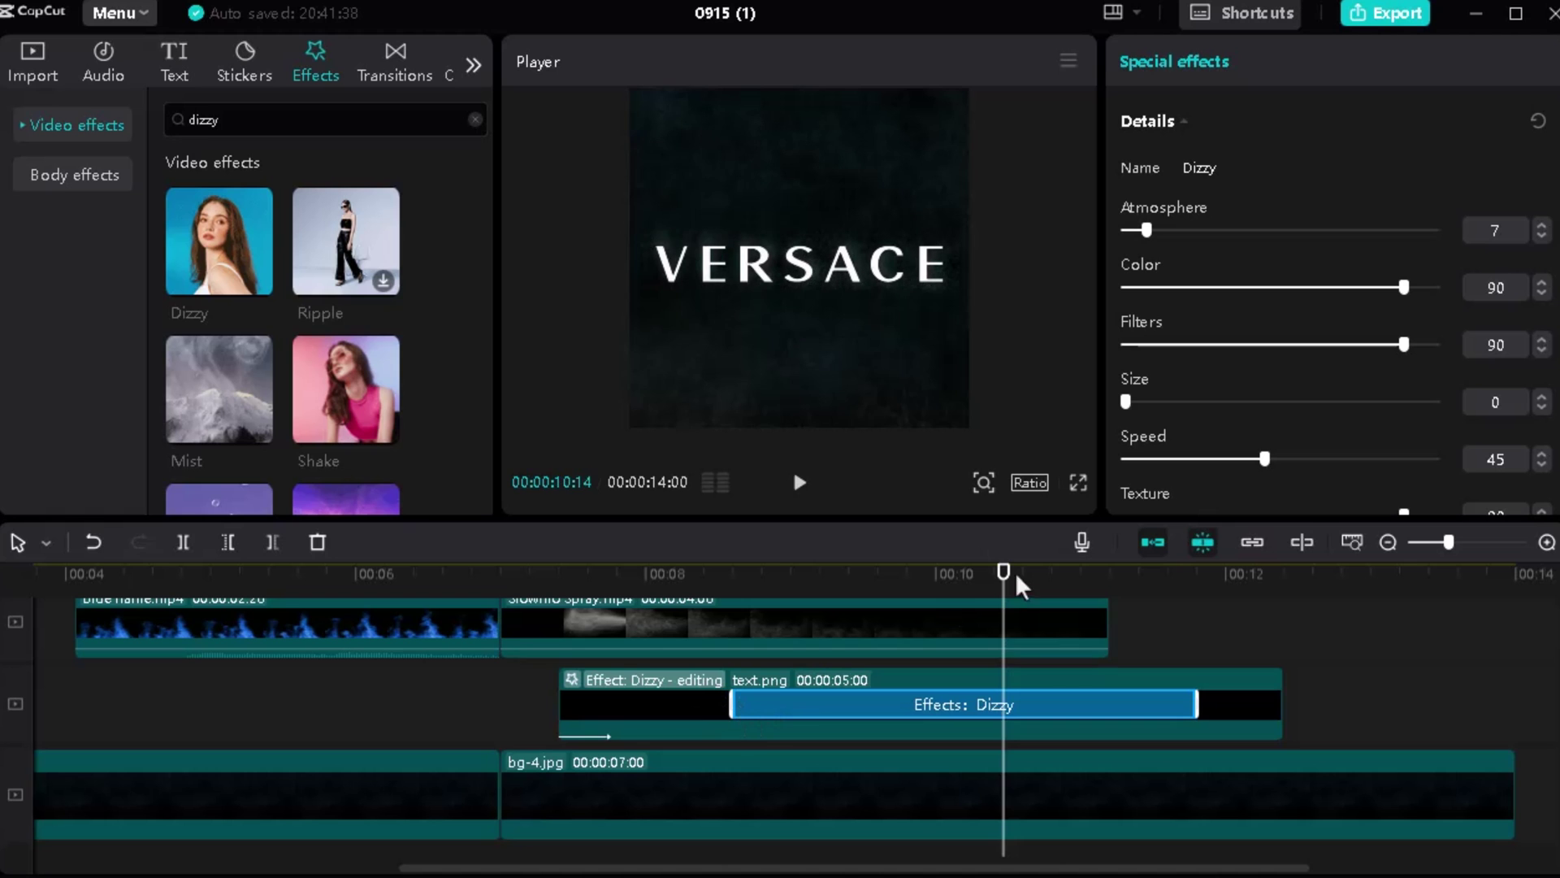
{"action": "left_click_drag", "start_coordinate": [1008, 573], "coordinate": [479, 627]}
{"action": "key", "text": "space"}
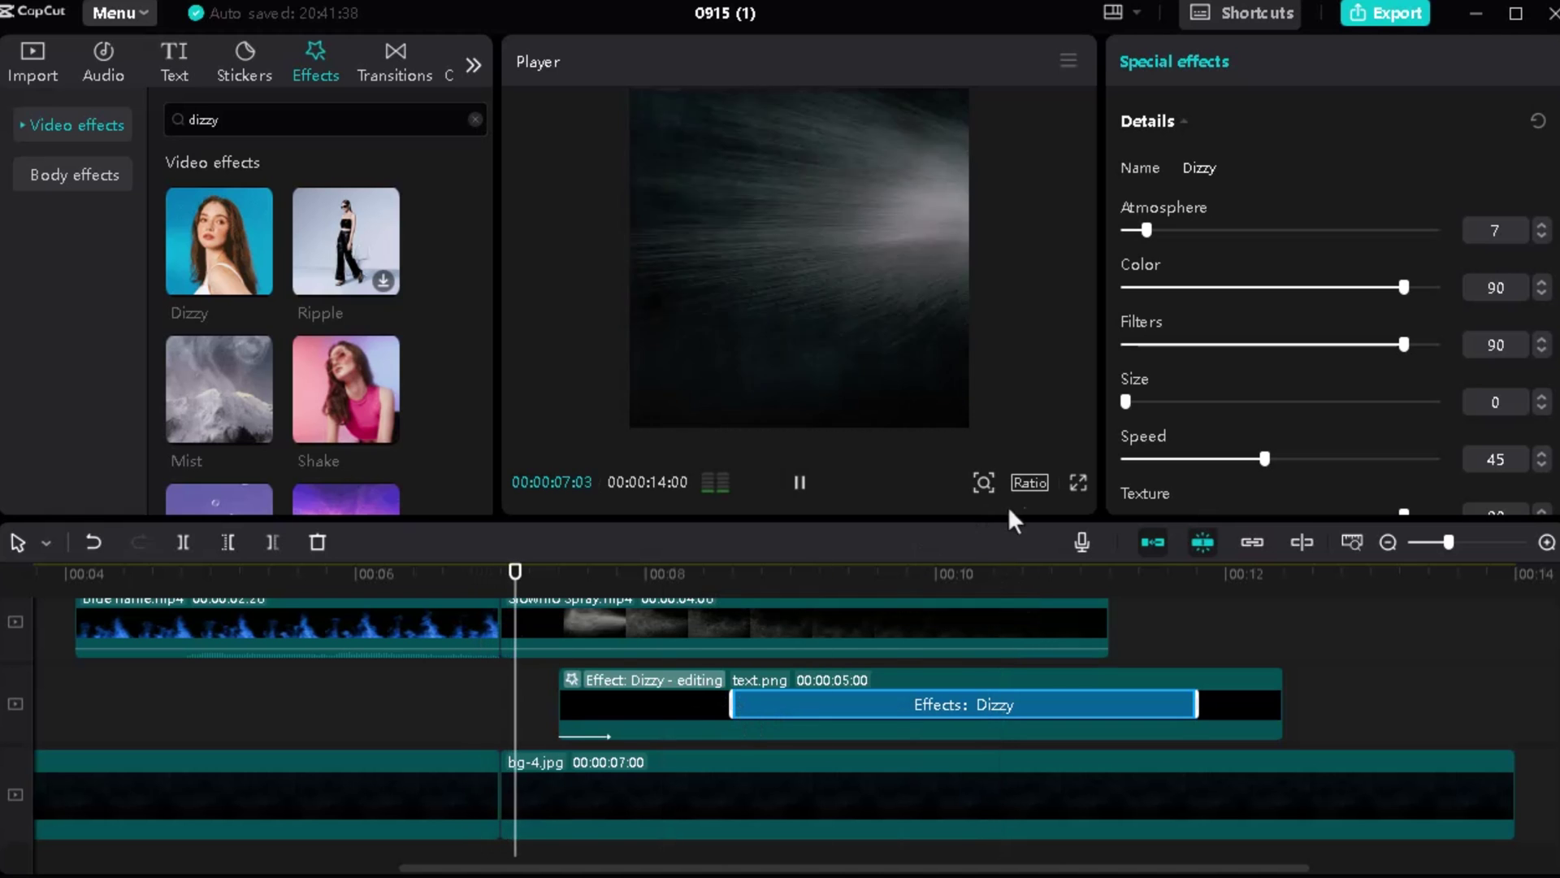
{"action": "key", "text": "space"}
{"action": "left_click", "coordinate": [1077, 482]}
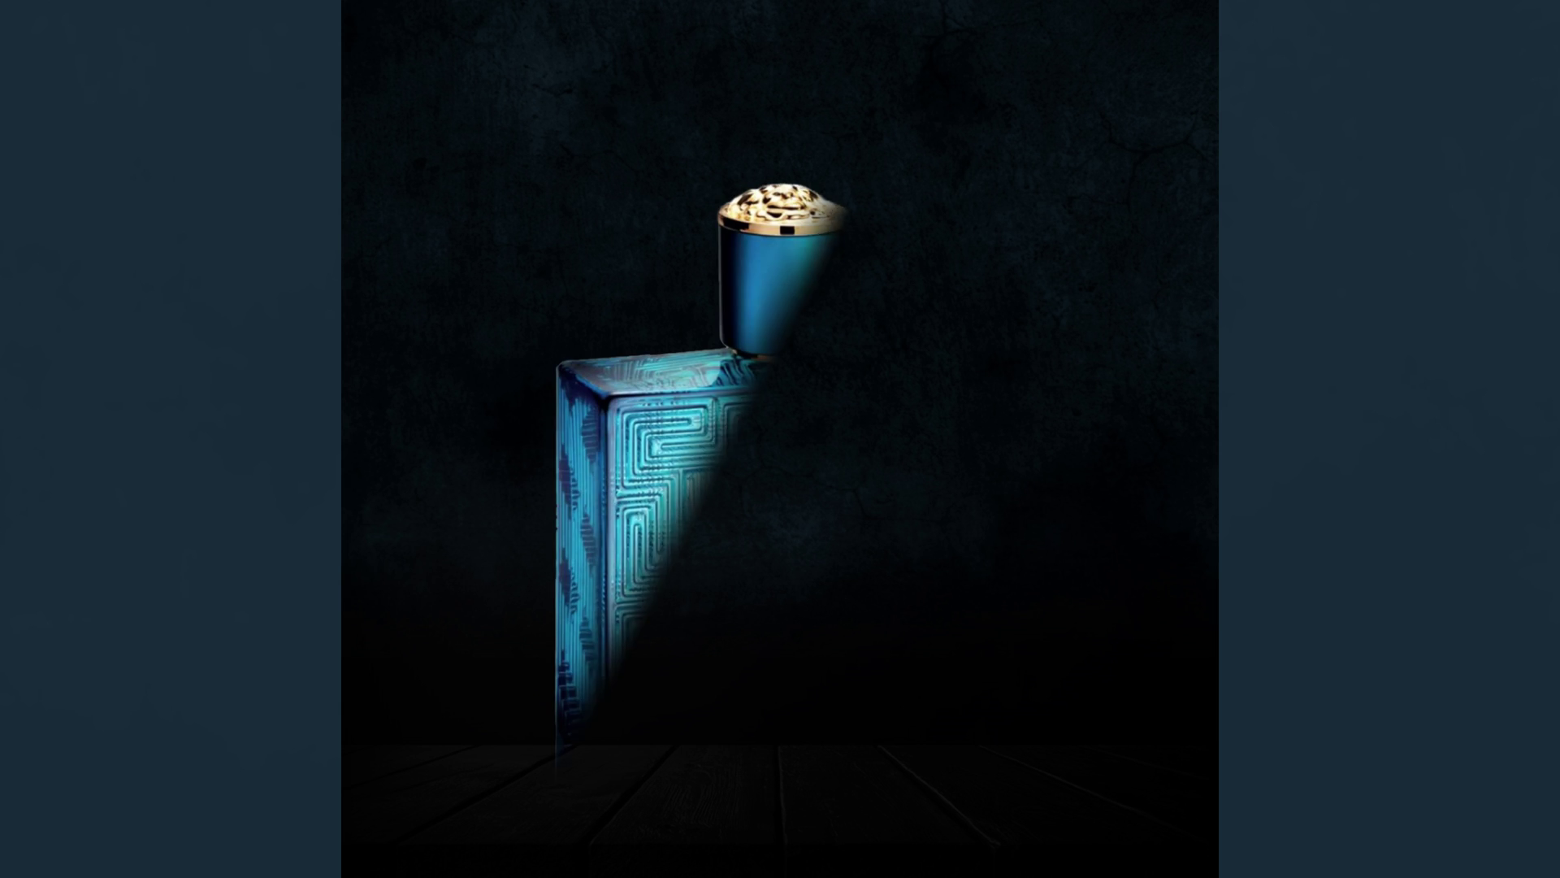